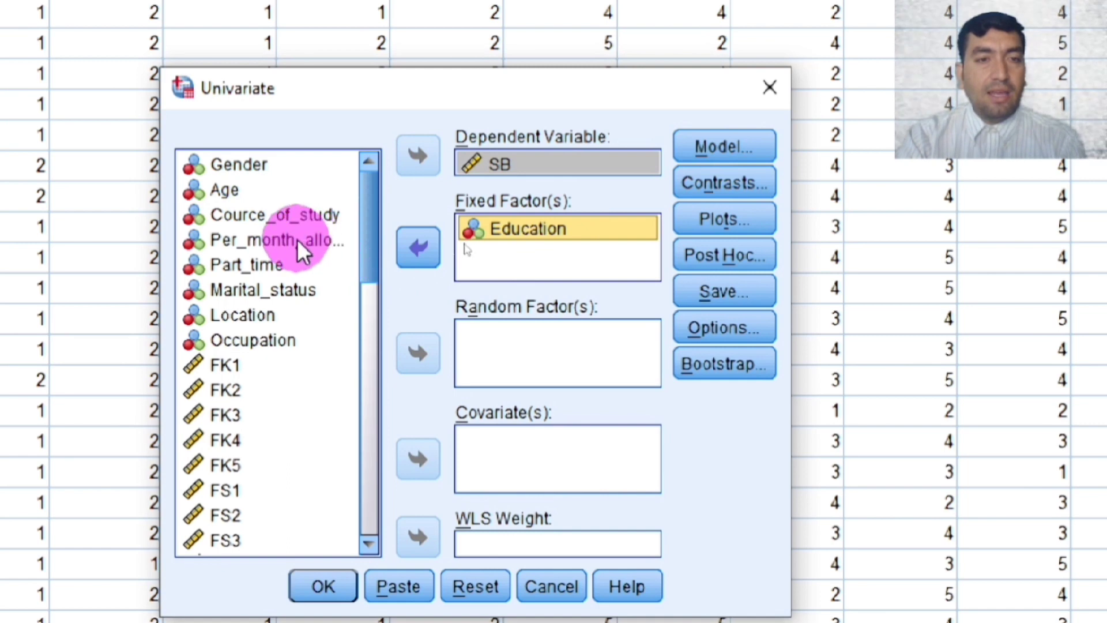
# Add Per_month_allowance as a second fixed factor alongside Education in the univariate analysis of SB
pyautogui.click(298, 239)
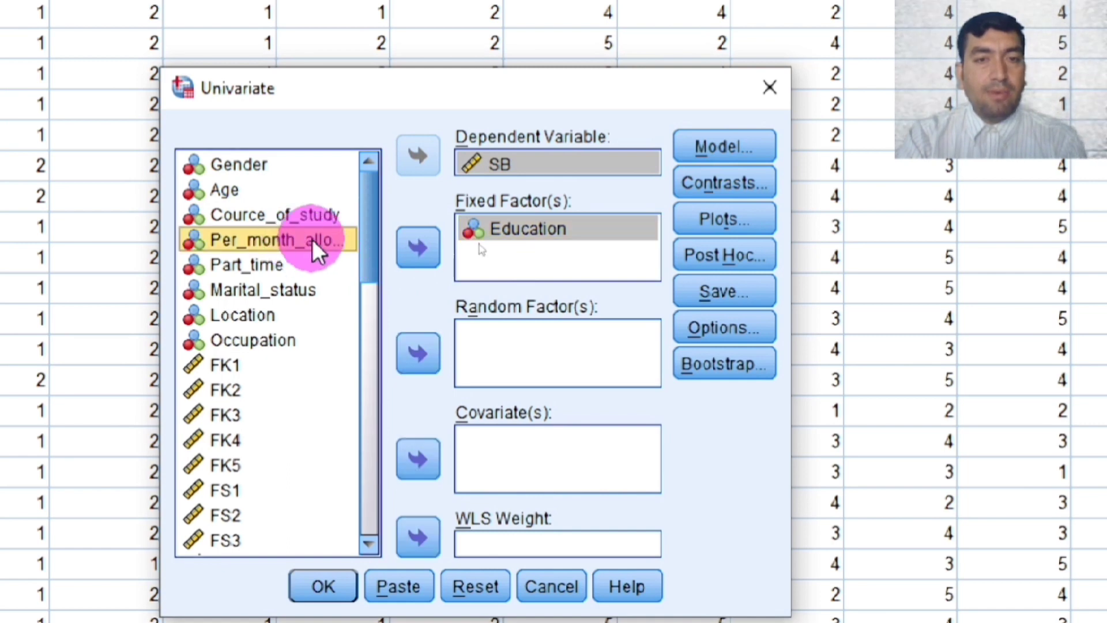
pyautogui.click(413, 246)
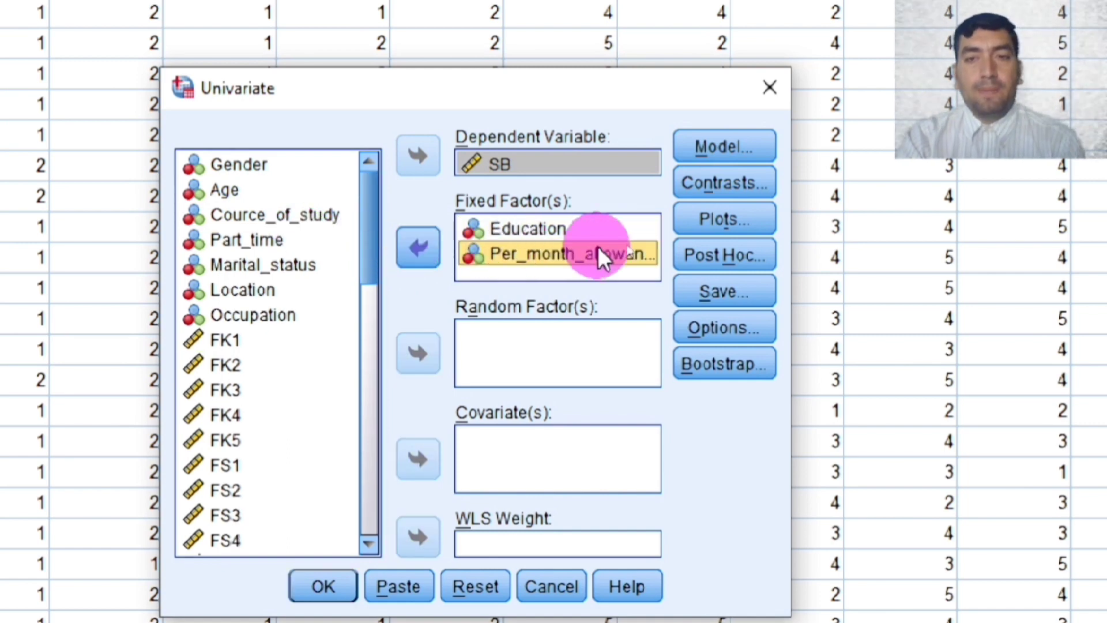
# Add separate profile plots for Education and Per_month_allowance, each on the horizontal axis
pyautogui.click(680, 228)
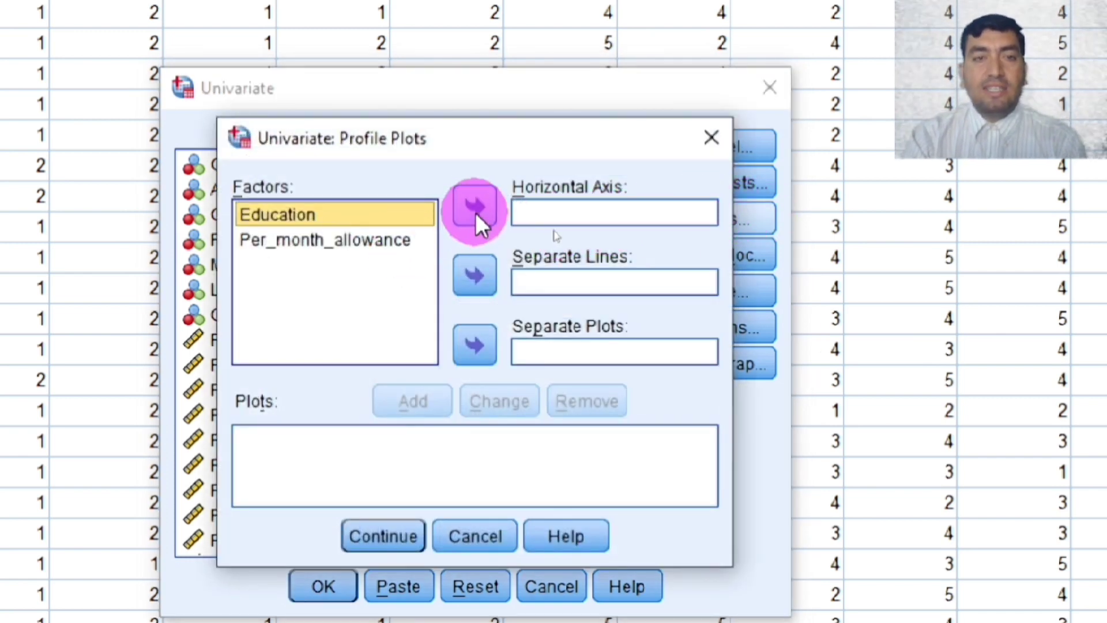
pyautogui.click(475, 212)
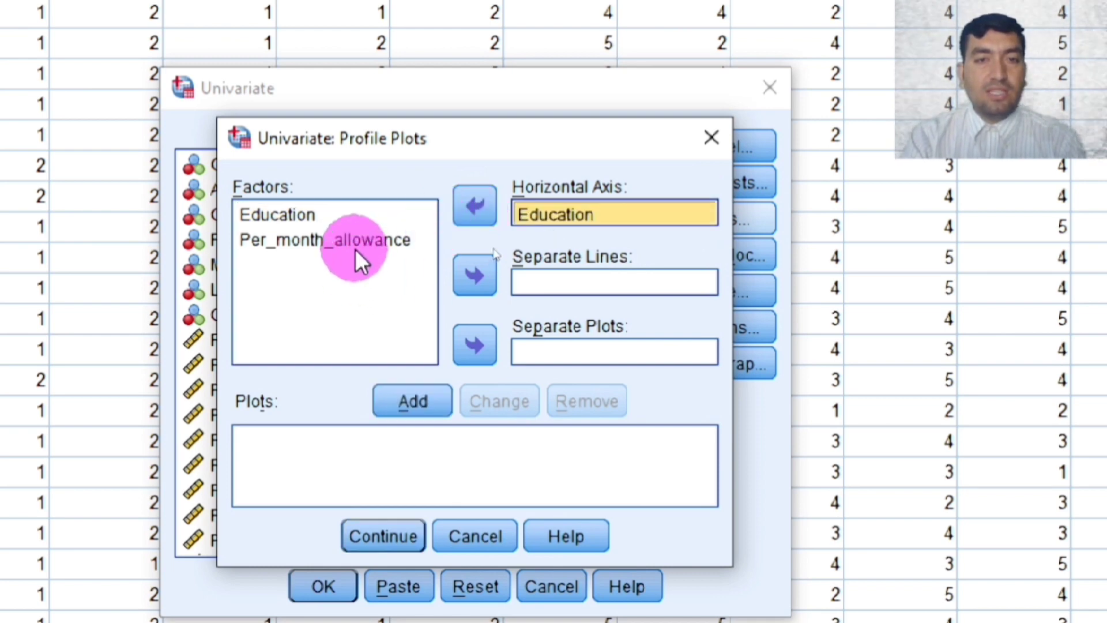
pyautogui.click(392, 407)
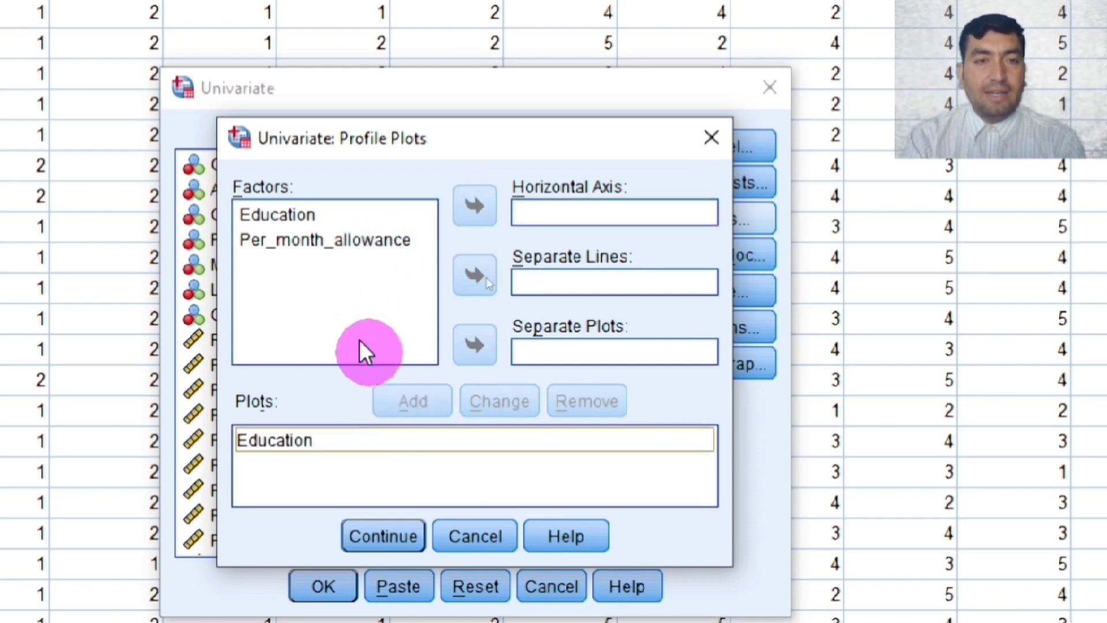
pyautogui.click(323, 232)
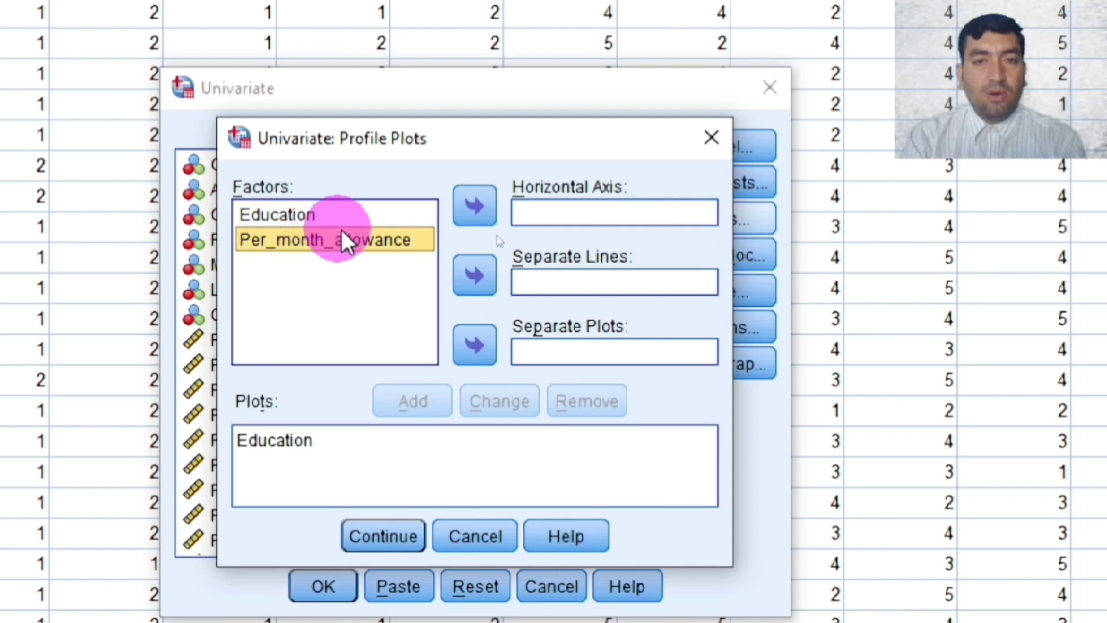
pyautogui.click(473, 207)
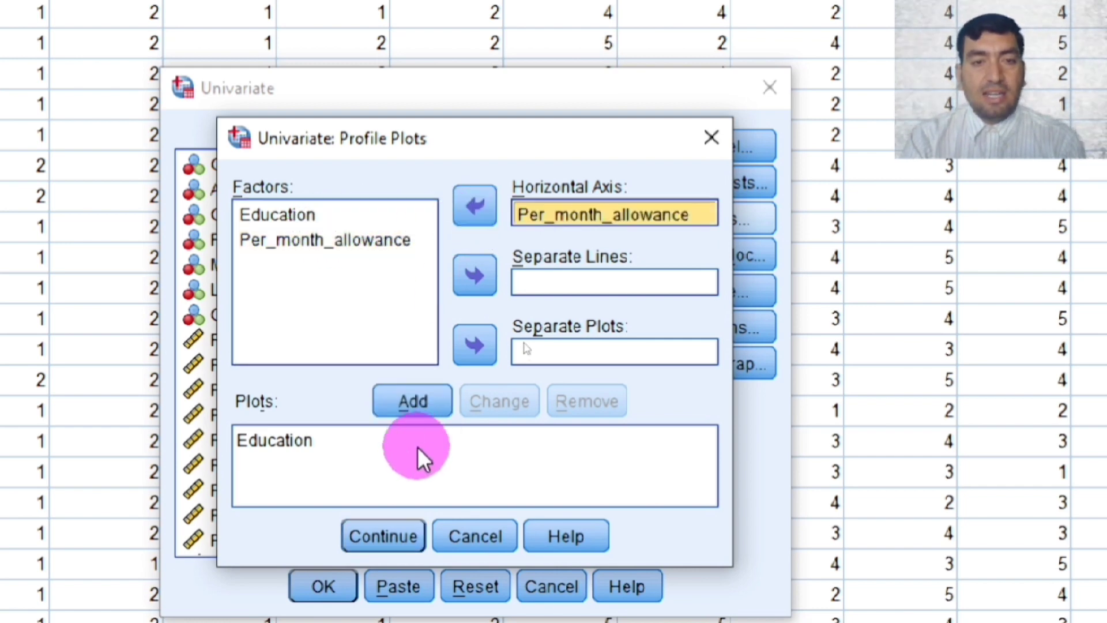
pyautogui.click(415, 403)
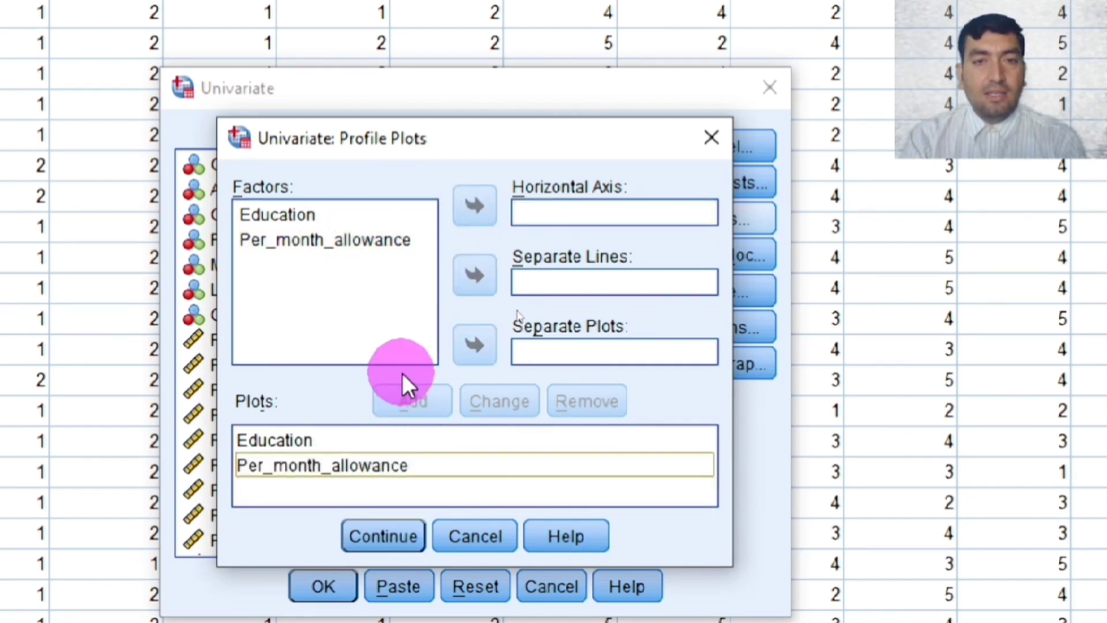
# Add an interaction profile plot with Education on the horizontal axis and Per_month_allowance as separate lines, and accept the plot settings
pyautogui.click(286, 219)
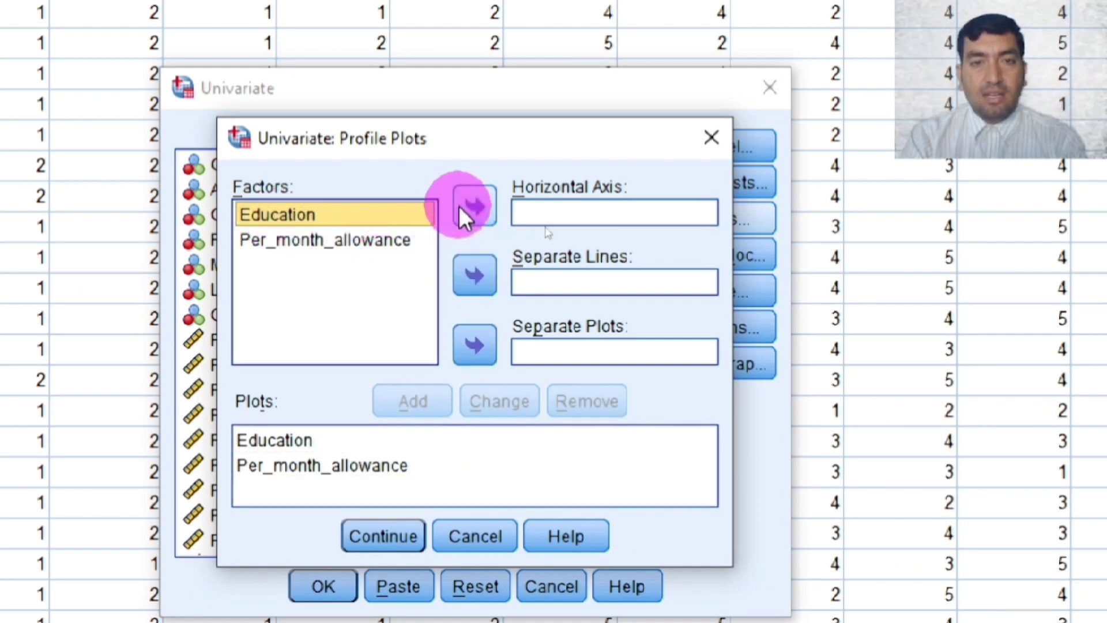
pyautogui.click(461, 207)
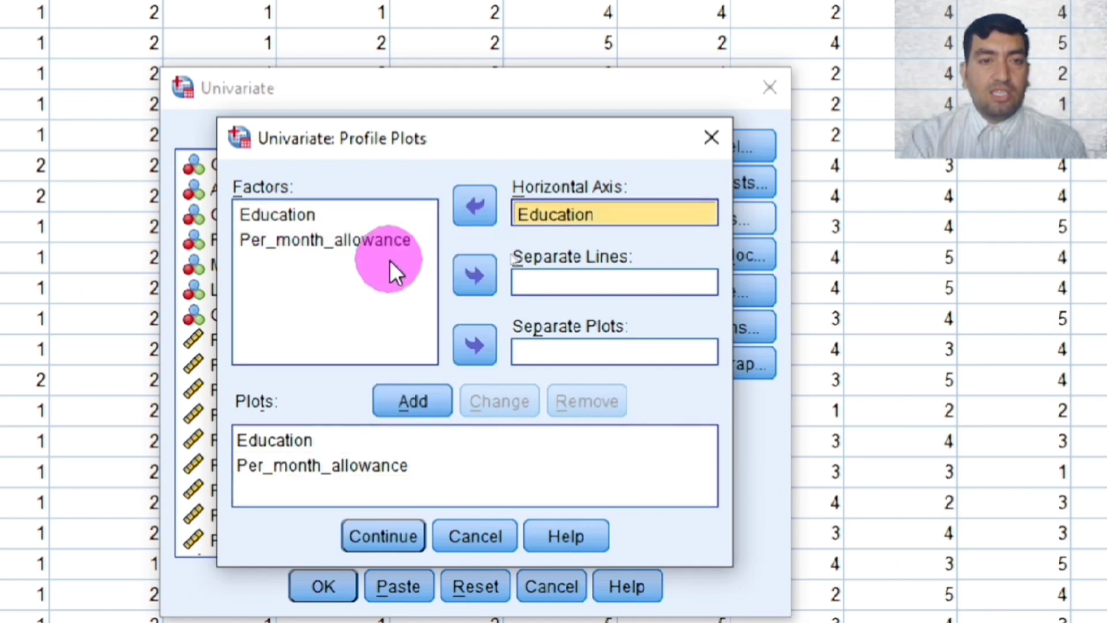
pyautogui.click(381, 245)
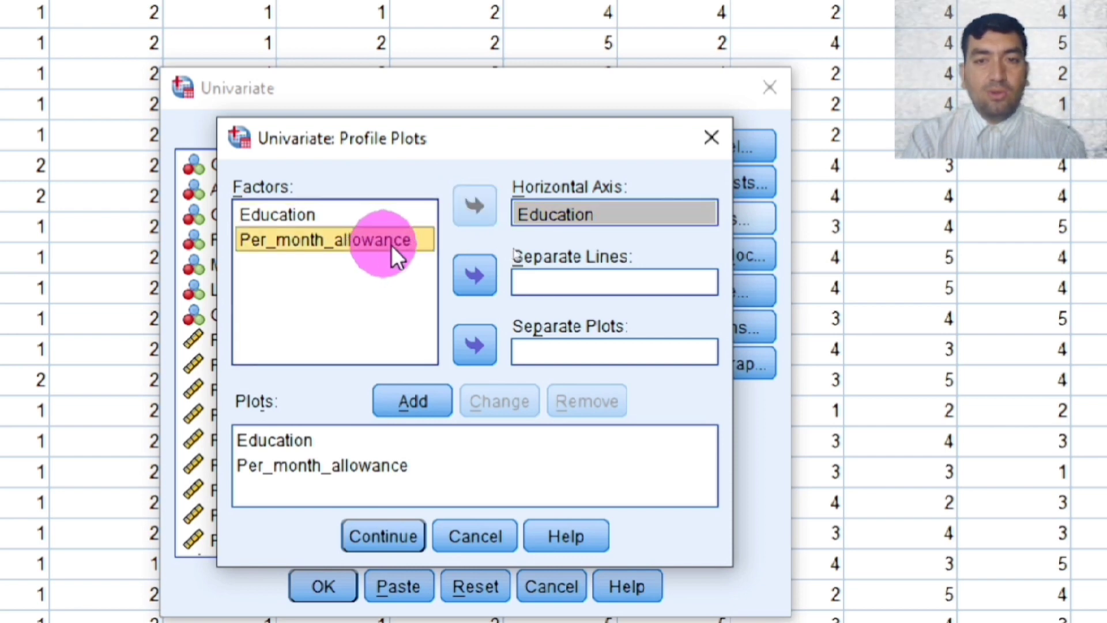
pyautogui.click(470, 275)
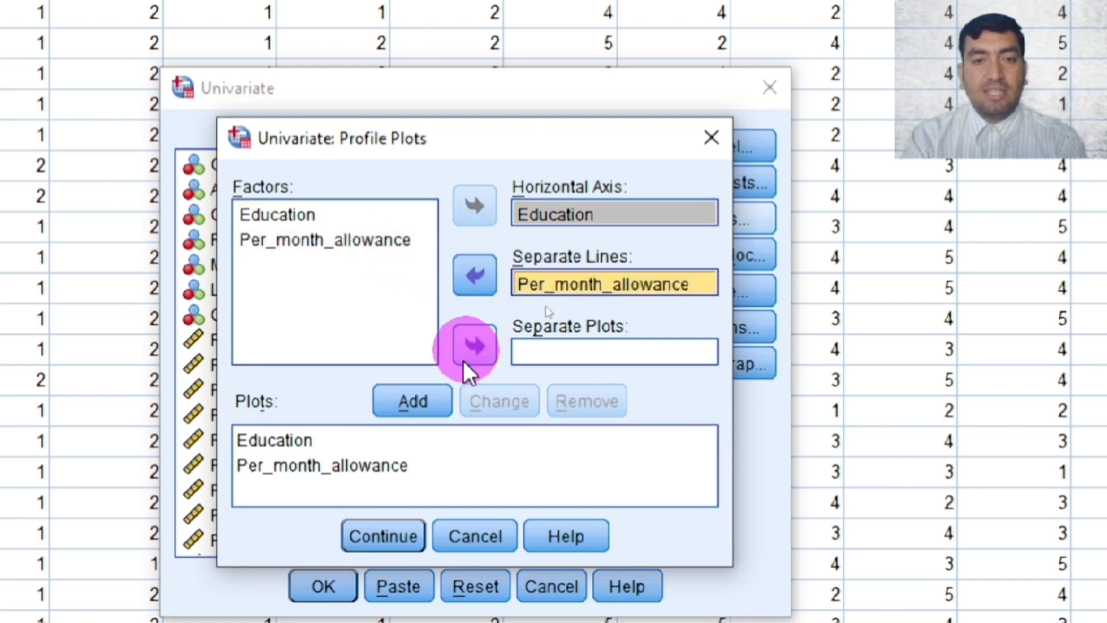
pyautogui.click(412, 398)
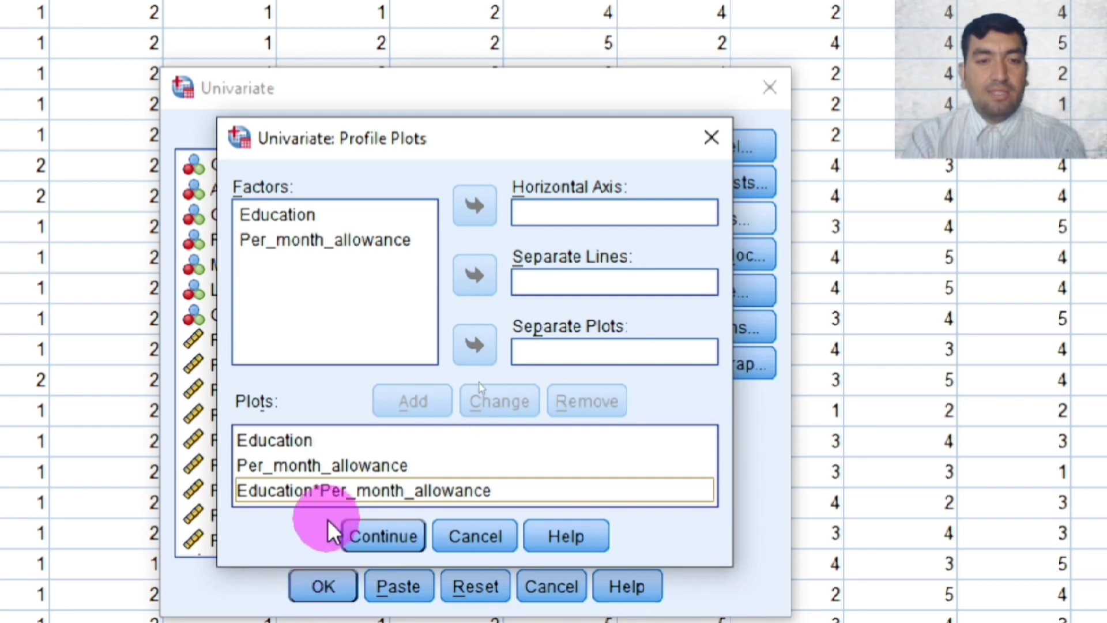
pyautogui.click(365, 524)
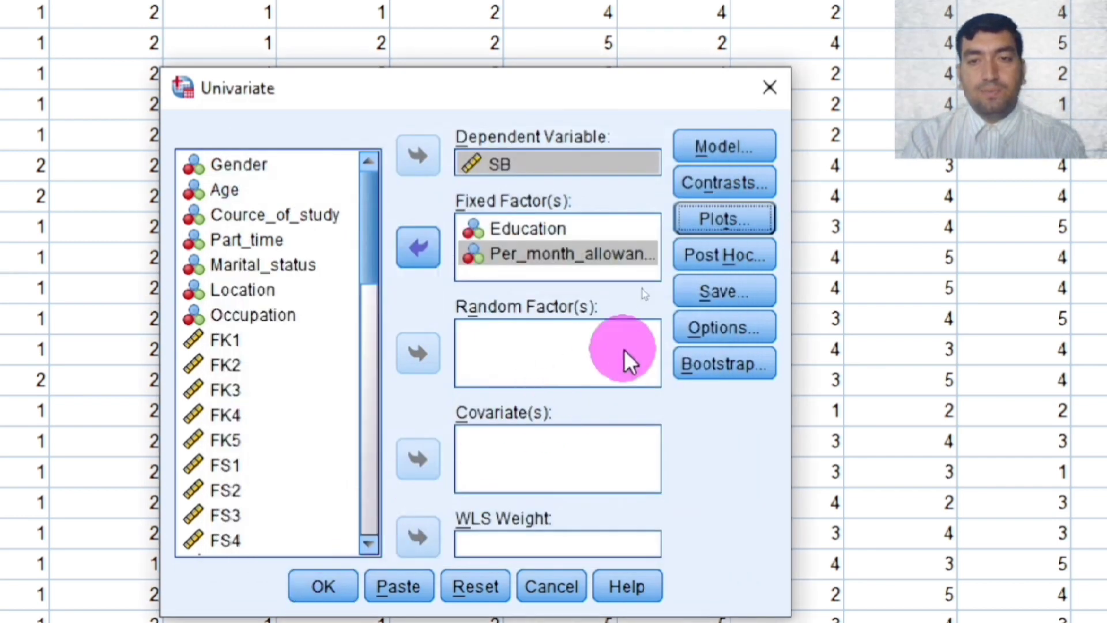
# Set up Tukey post hoc tests for both Education and Per_month_allowance
pyautogui.click(720, 249)
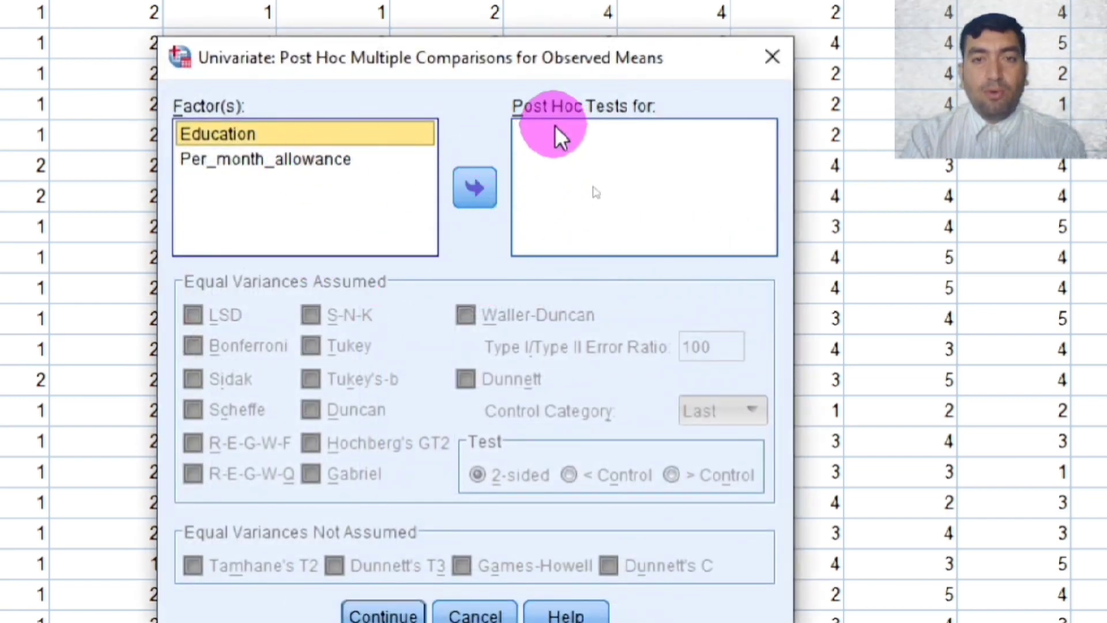
pyautogui.click(484, 183)
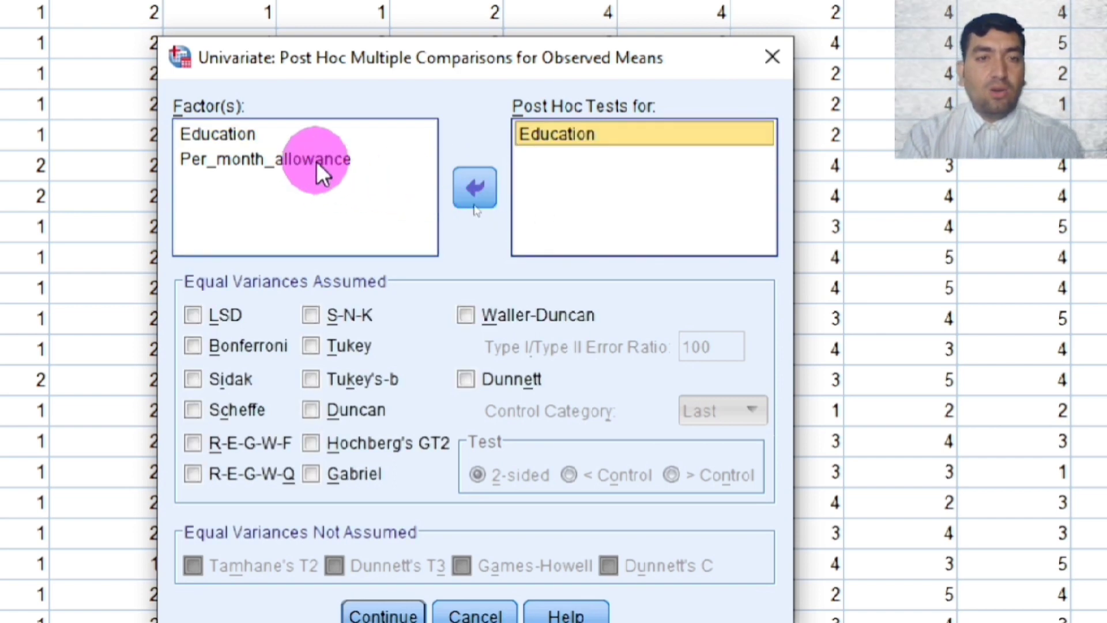
pyautogui.click(317, 162)
pyautogui.click(475, 190)
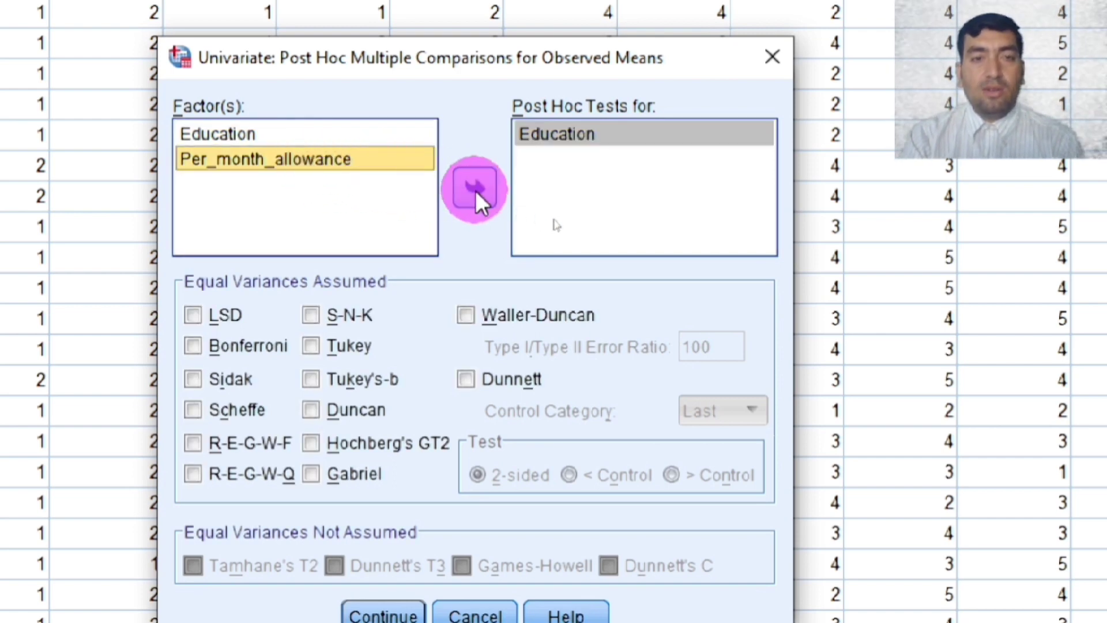
pyautogui.click(311, 348)
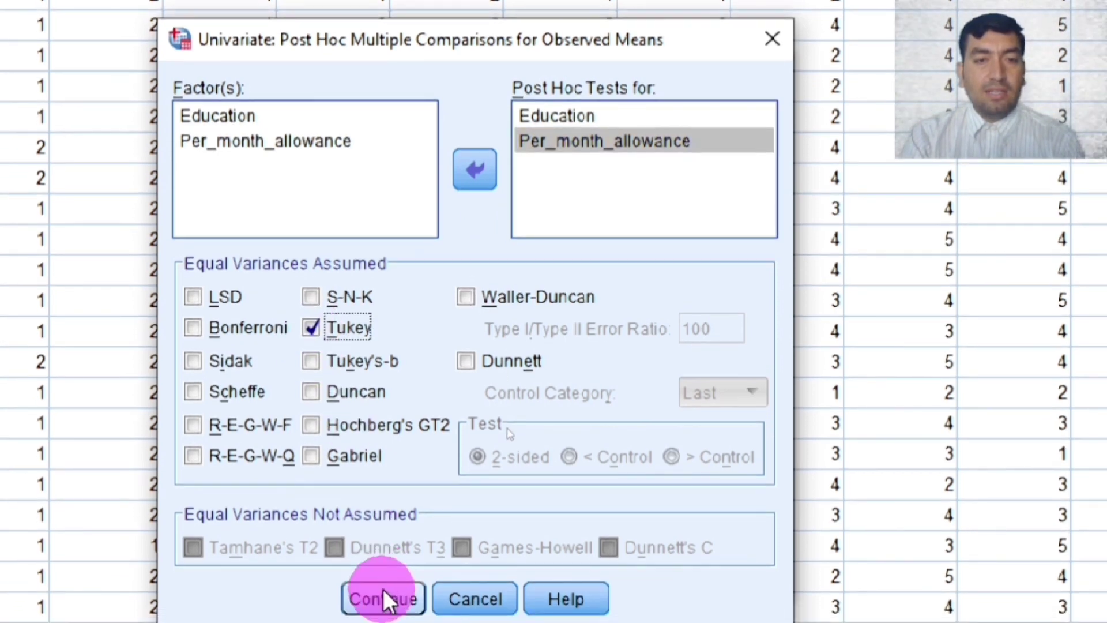
pyautogui.click(383, 597)
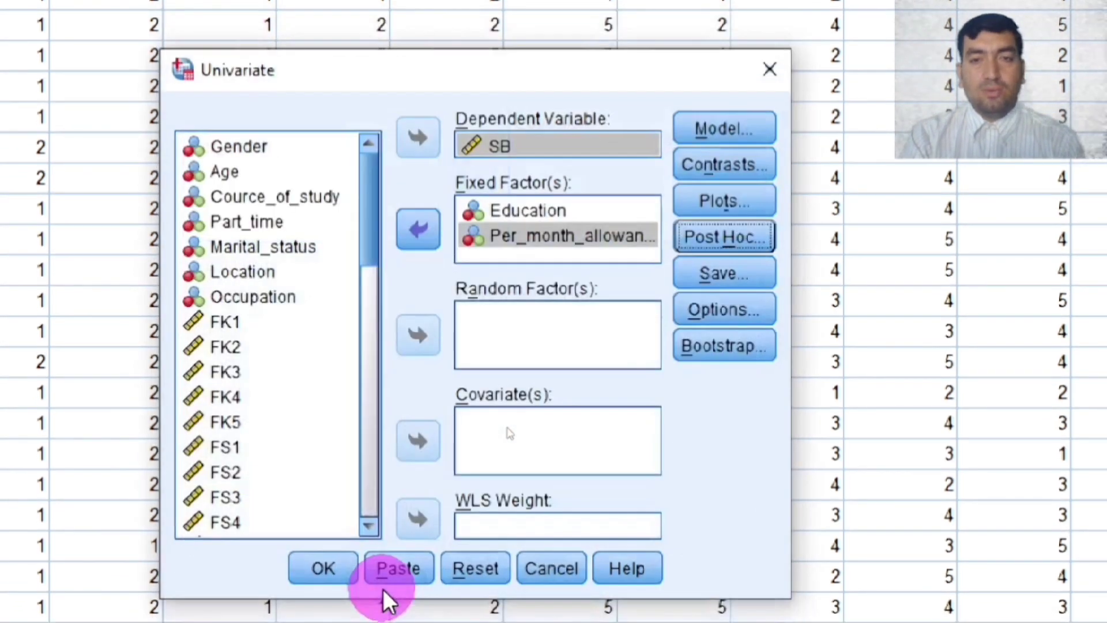
# Set the options to display marginal means for Education, Per_month_allowance and their interaction, with main effects compared using LSD(none)
pyautogui.click(716, 309)
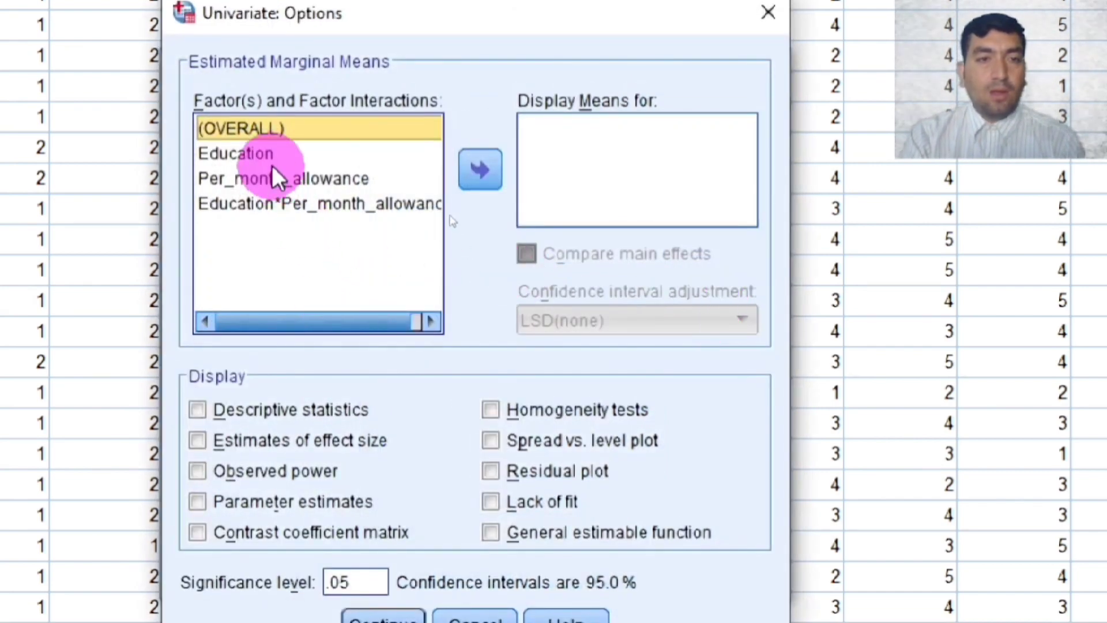
pyautogui.click(254, 152)
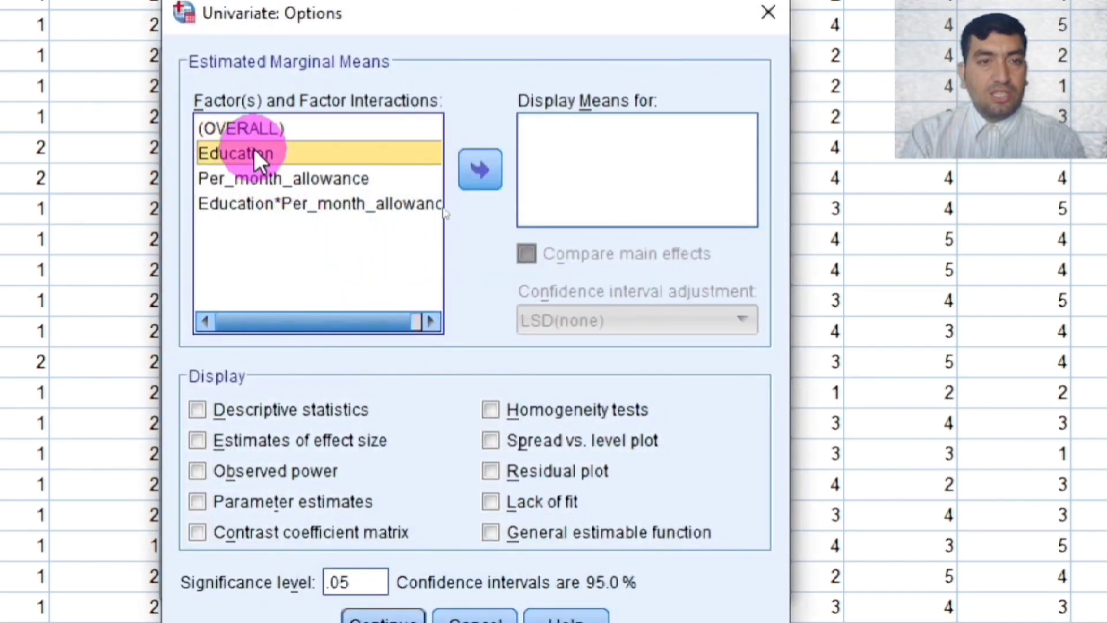
pyautogui.keyDown('shift'); pyautogui.click(237, 178); pyautogui.keyUp('shift')
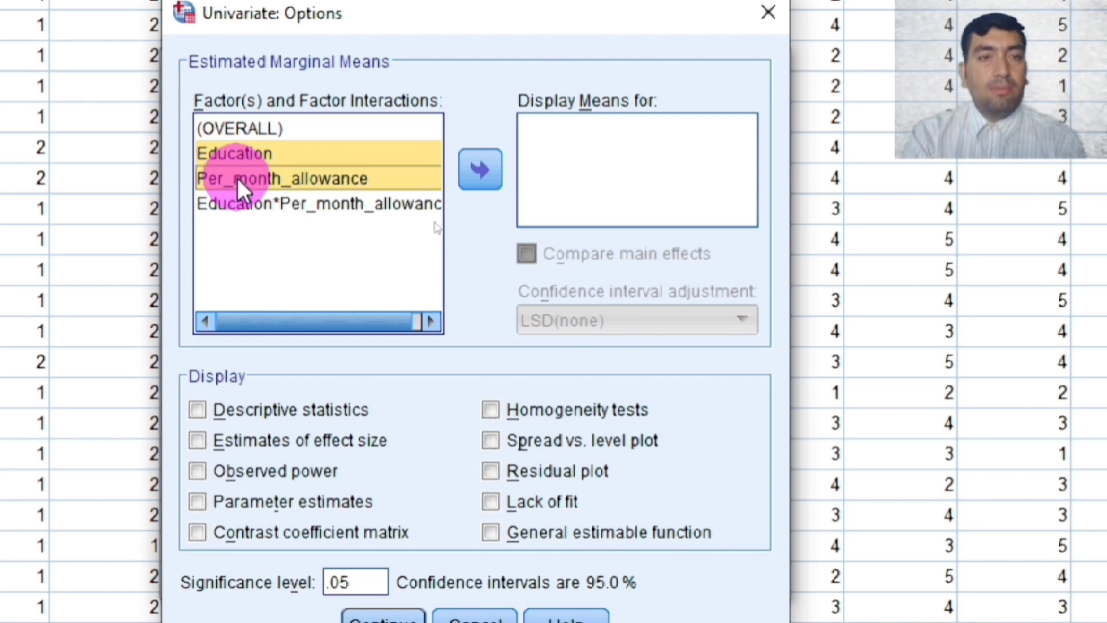
pyautogui.hotkey('shift', 'Down')
pyautogui.click(477, 171)
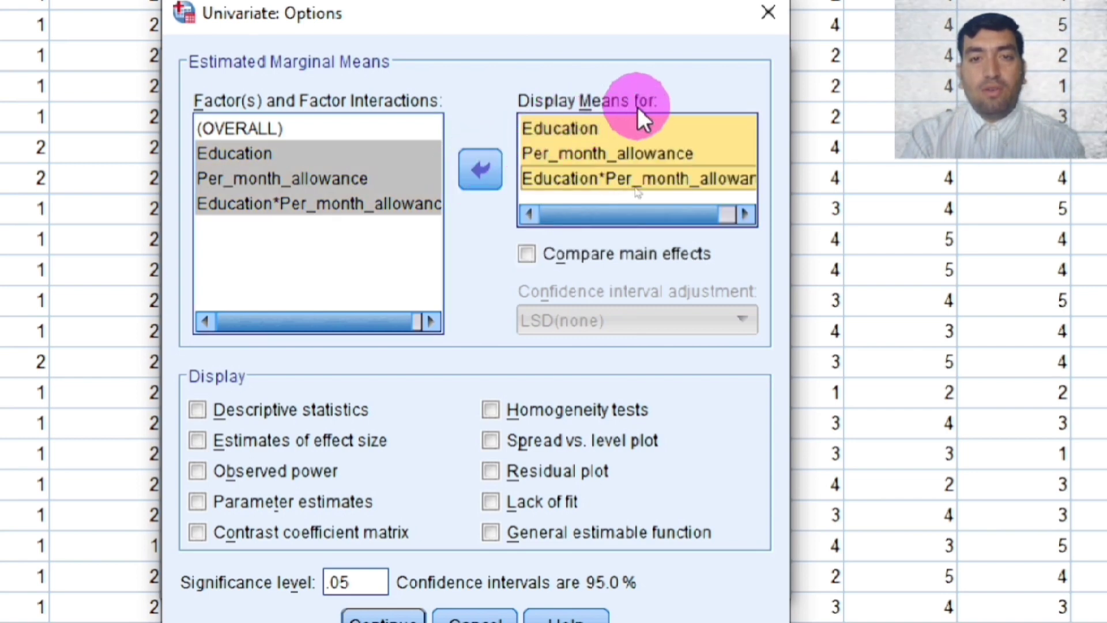
pyautogui.click(527, 254)
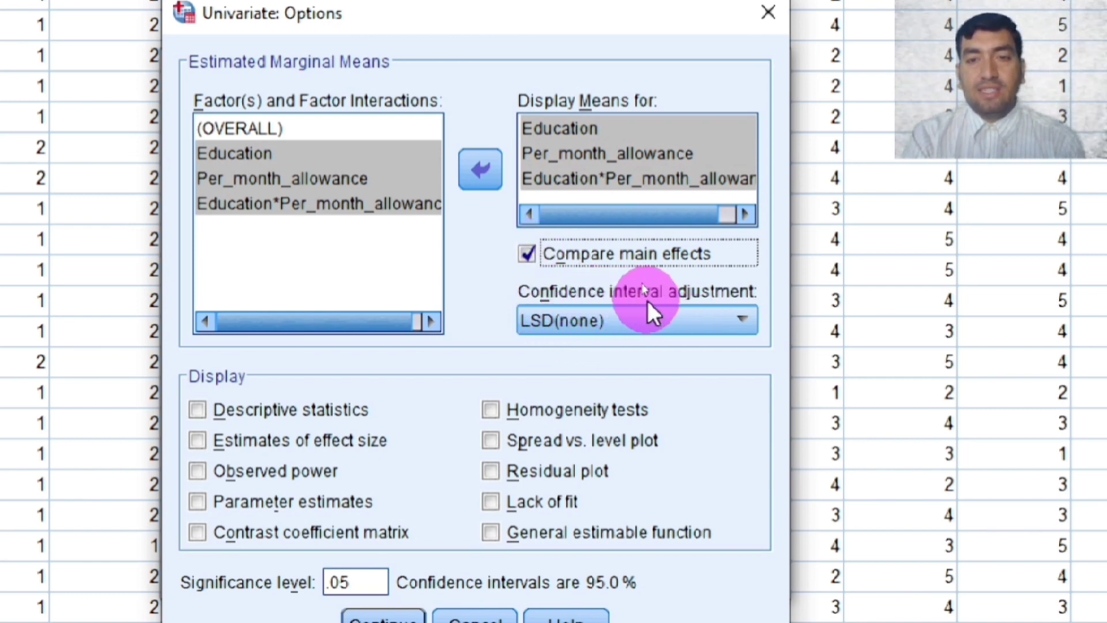
# Include descriptive statistics, estimates of effect size and homogeneity tests in the output, and run the univariate analysis
pyautogui.click(196, 410)
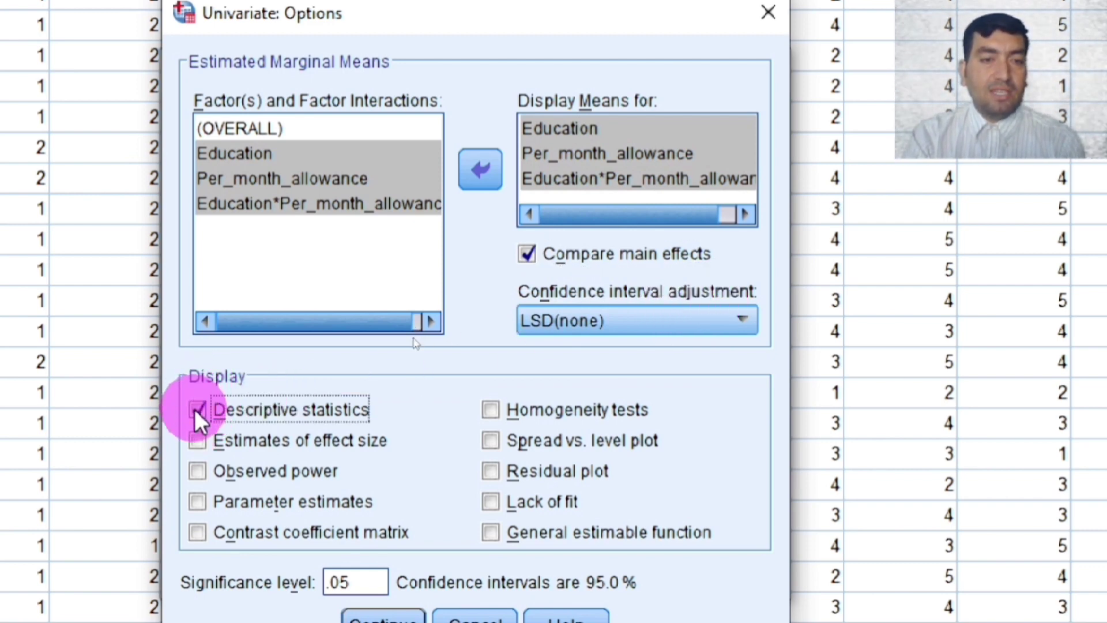
pyautogui.click(197, 441)
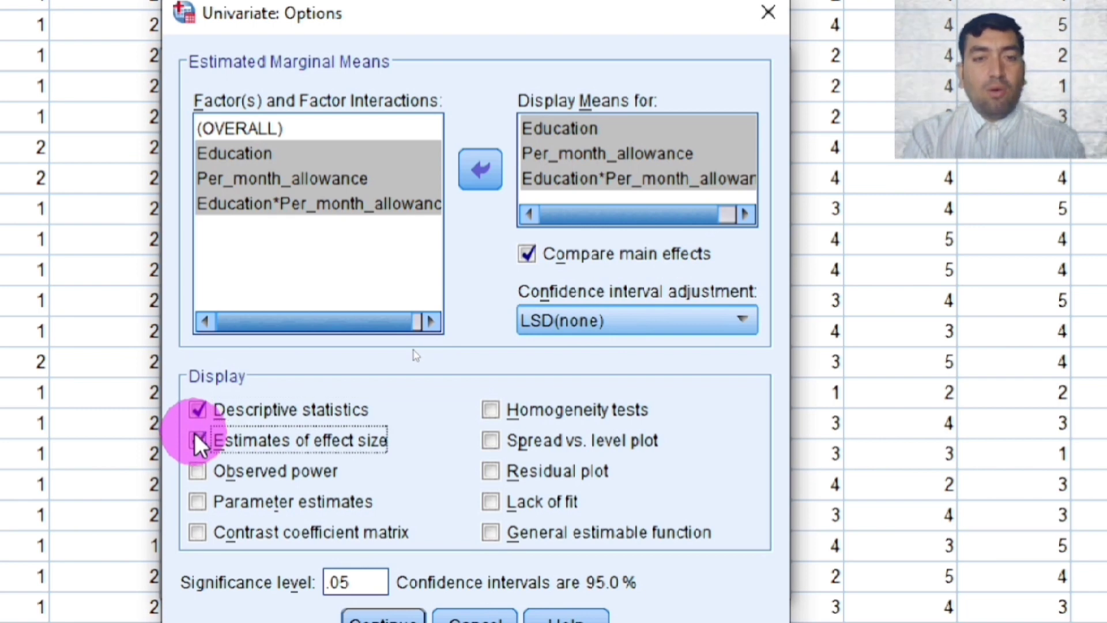
pyautogui.click(490, 409)
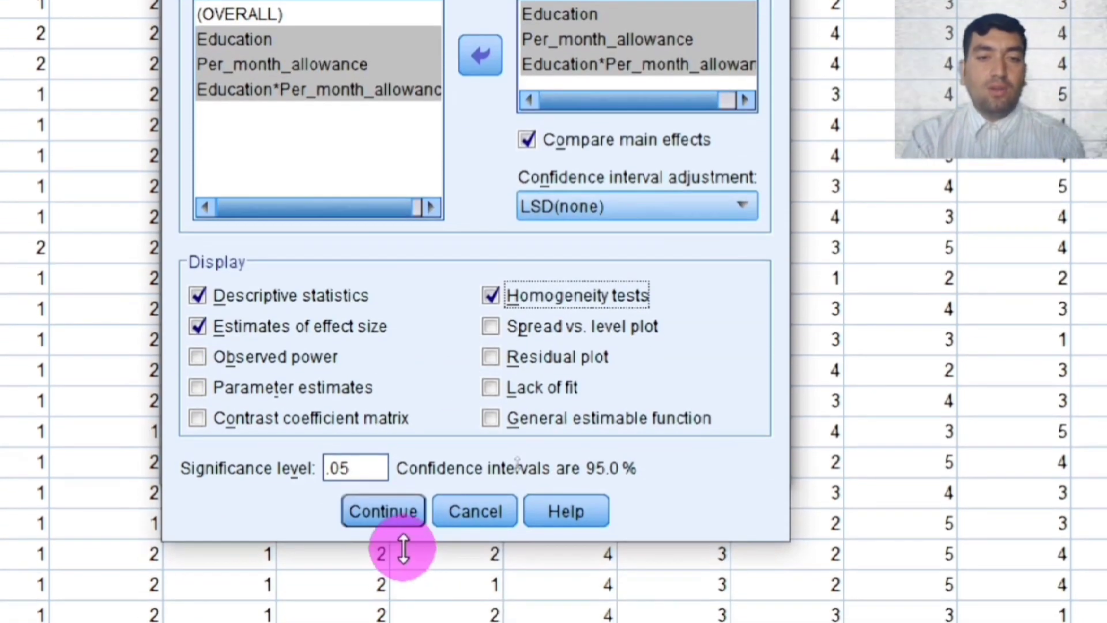
pyautogui.click(395, 519)
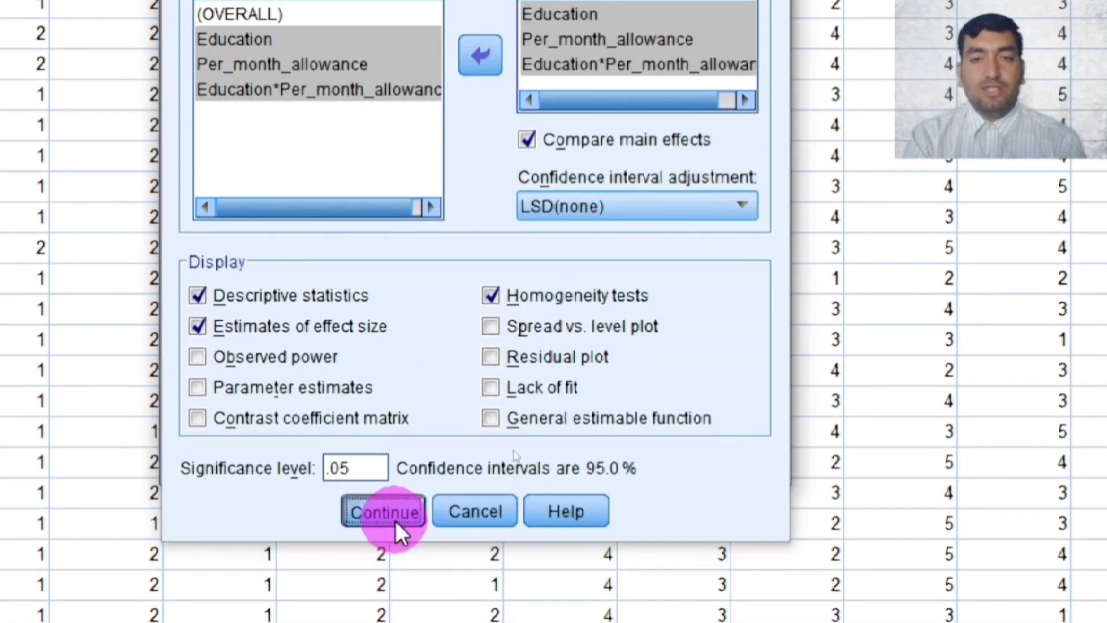
pyautogui.click(326, 458)
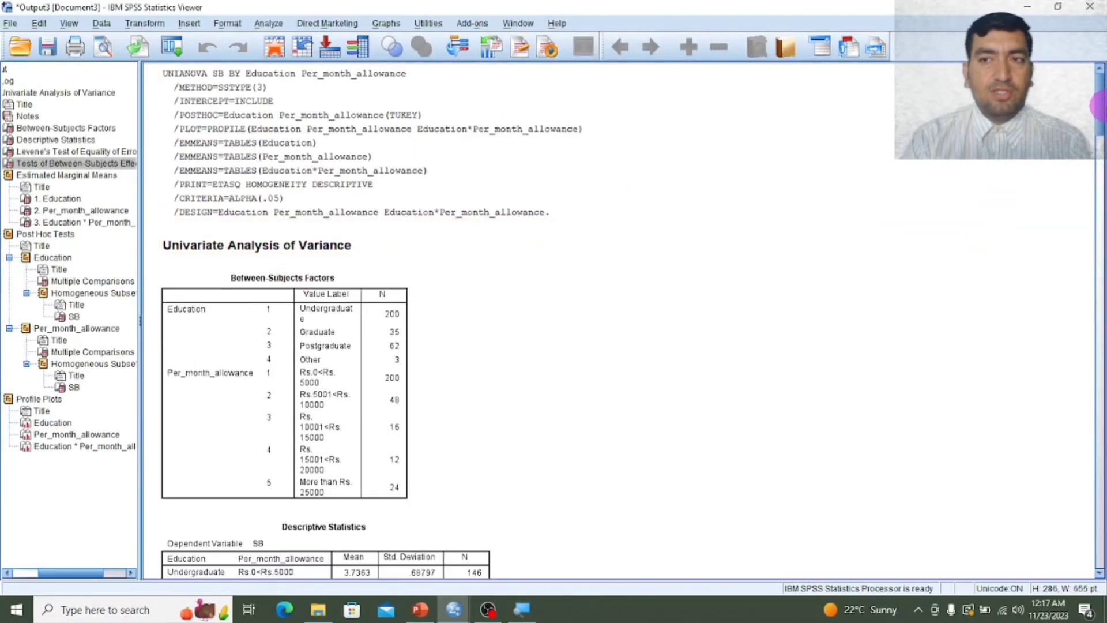
# Examine the descriptive statistics, between-subjects effects, estimated marginal means and Tukey multiple comparisons for Education in the output
pyautogui.scroll(-10, 1101, 115)
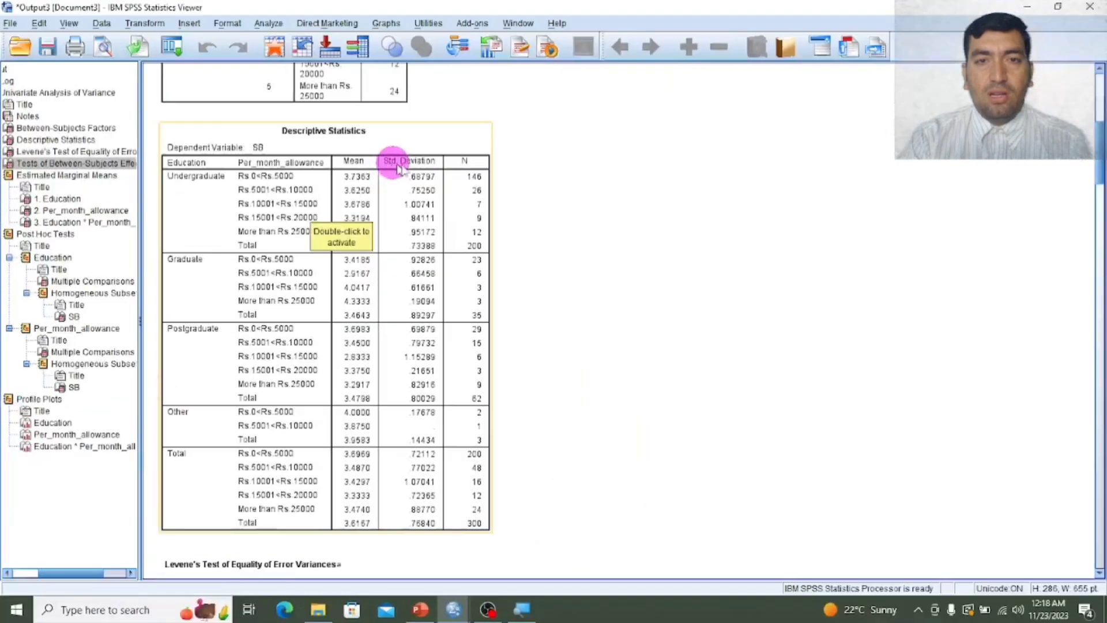
pyautogui.moveTo(1103, 153); pyautogui.dragTo(1096, 199)
pyautogui.click(397, 349)
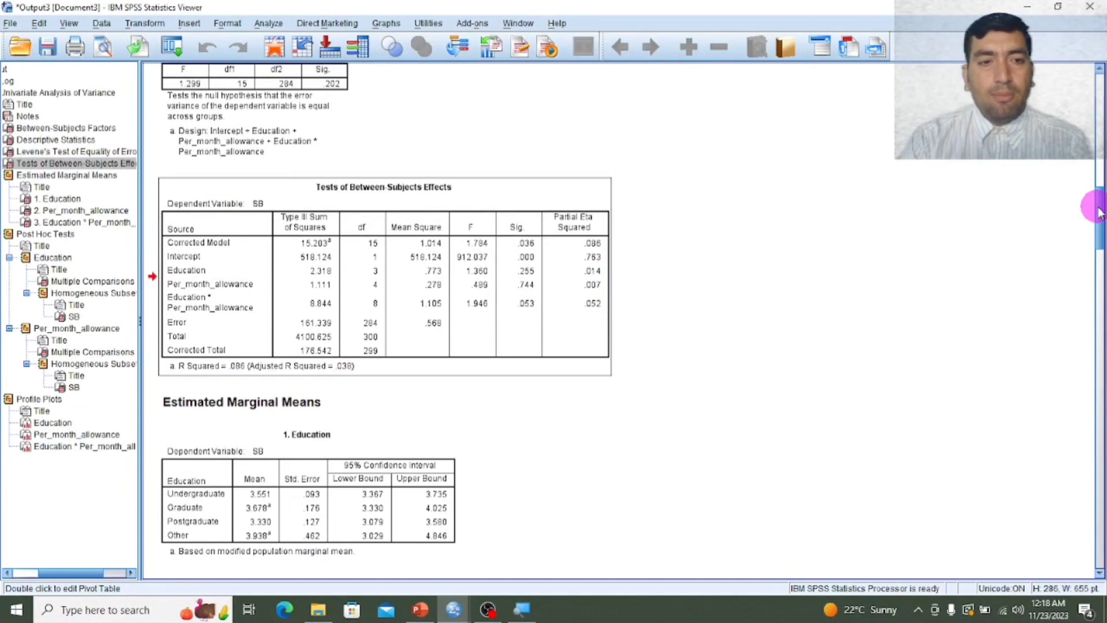
pyautogui.moveTo(1099, 212); pyautogui.dragTo(1099, 250)
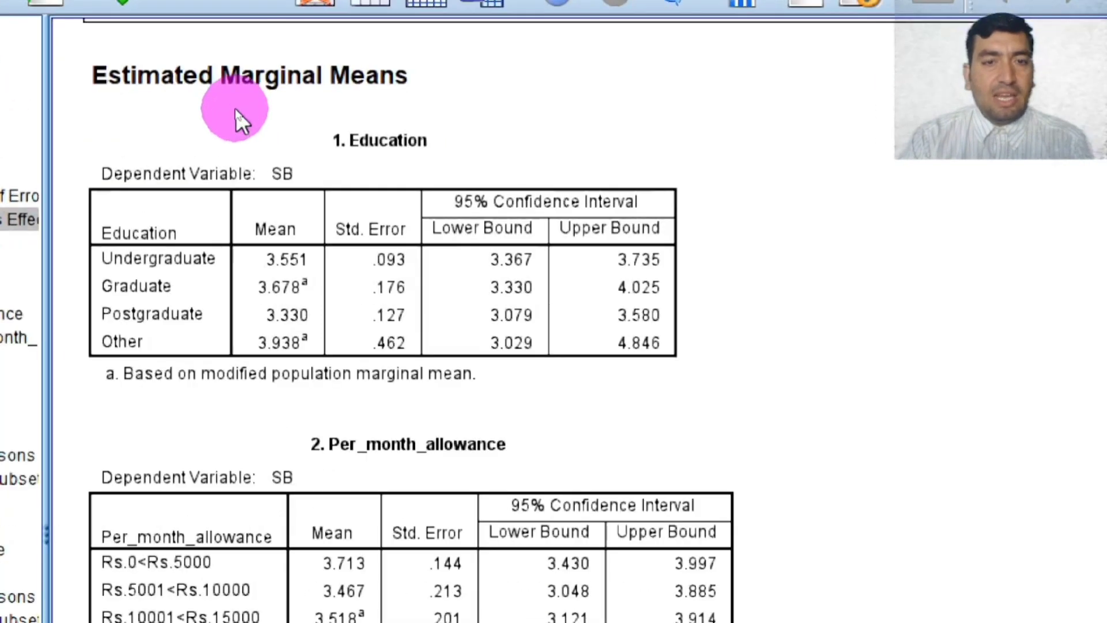
pyautogui.click(253, 195)
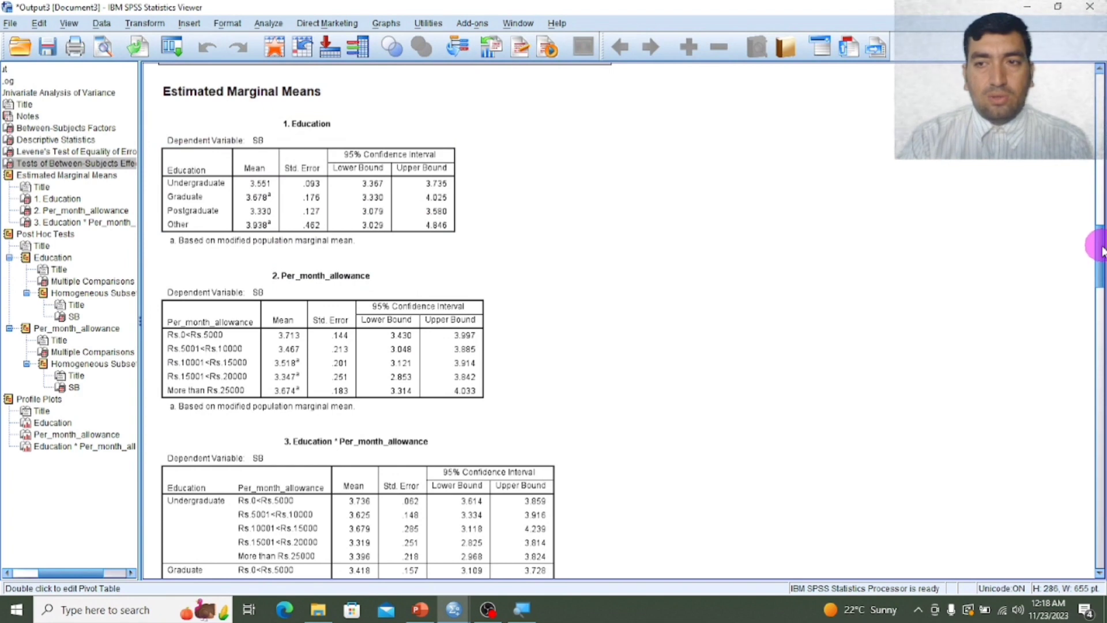
pyautogui.moveTo(1099, 247); pyautogui.dragTo(1101, 342)
pyautogui.click(415, 324)
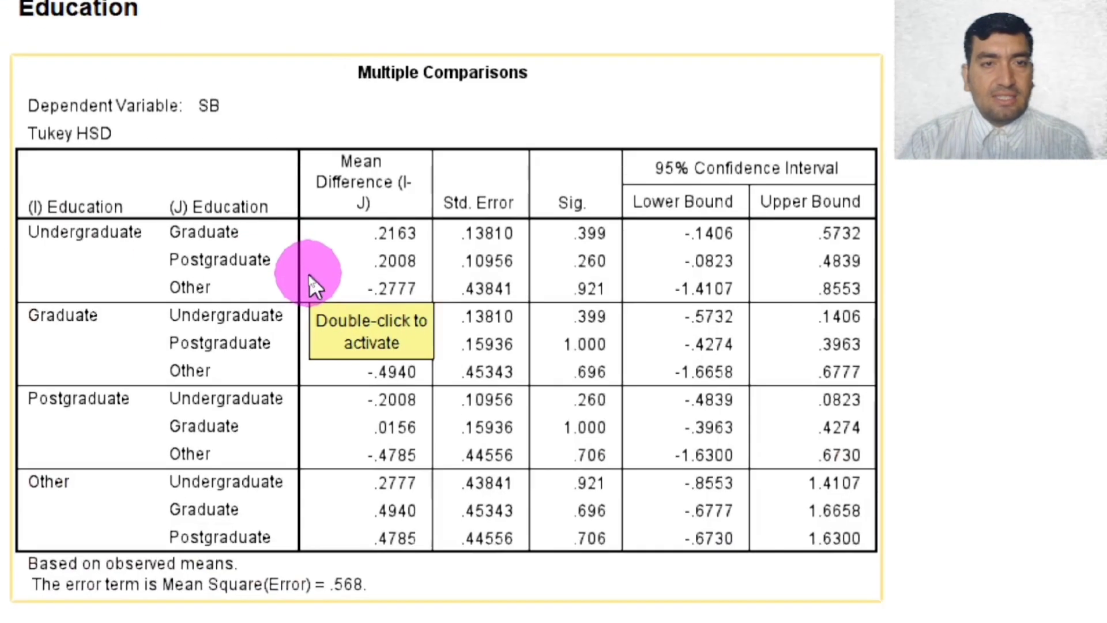
pyautogui.click(325, 398)
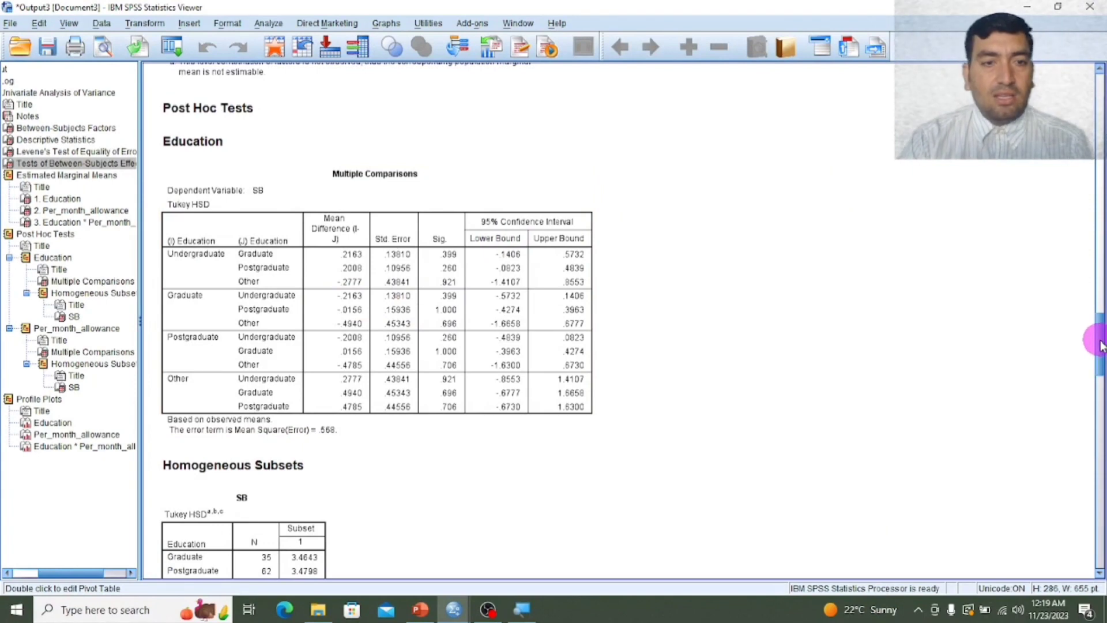
# Examine the profile plots of the estimated marginal means of SB in the output
pyautogui.moveTo(1101, 346); pyautogui.dragTo(1101, 469)
pyautogui.click(571, 342)
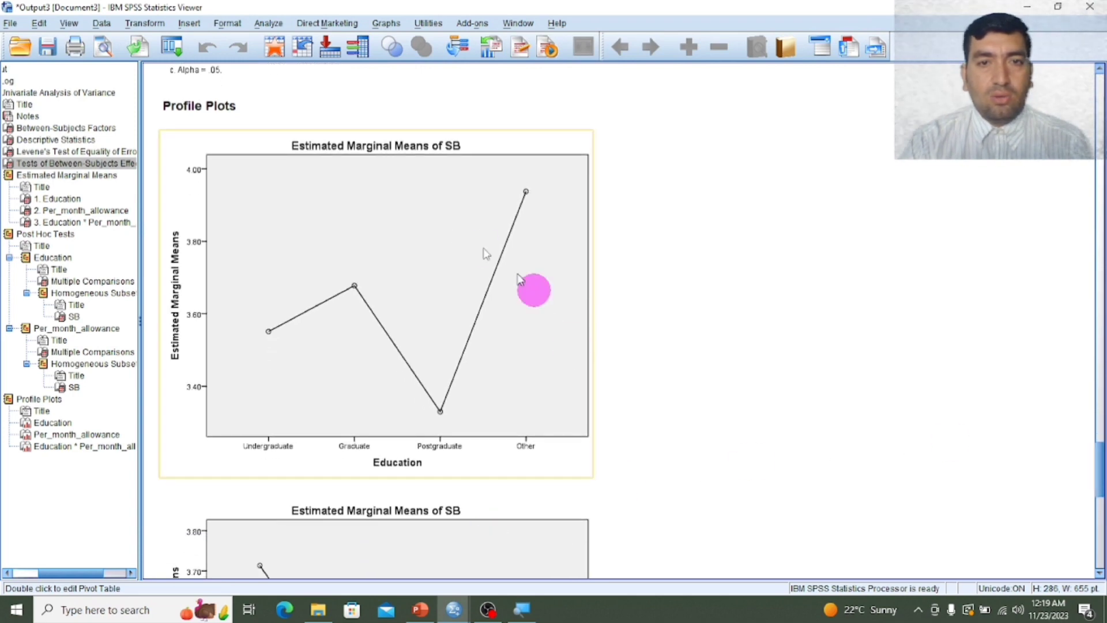
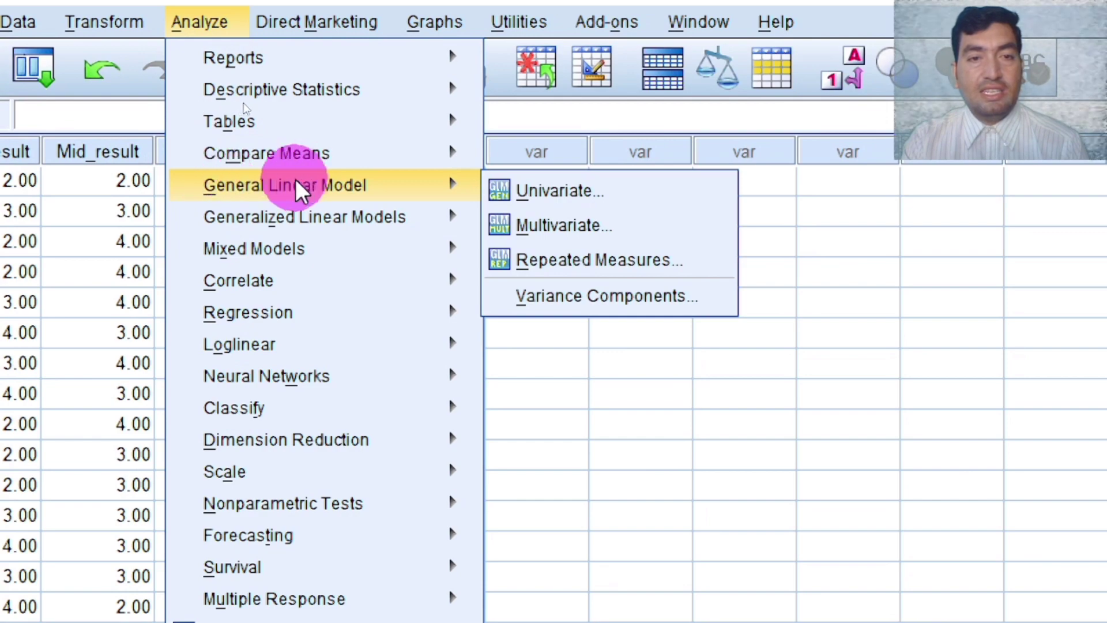
# Start a repeated measures analysis and add a within-subject factor named Time with 3 levels
pyautogui.click(556, 258)
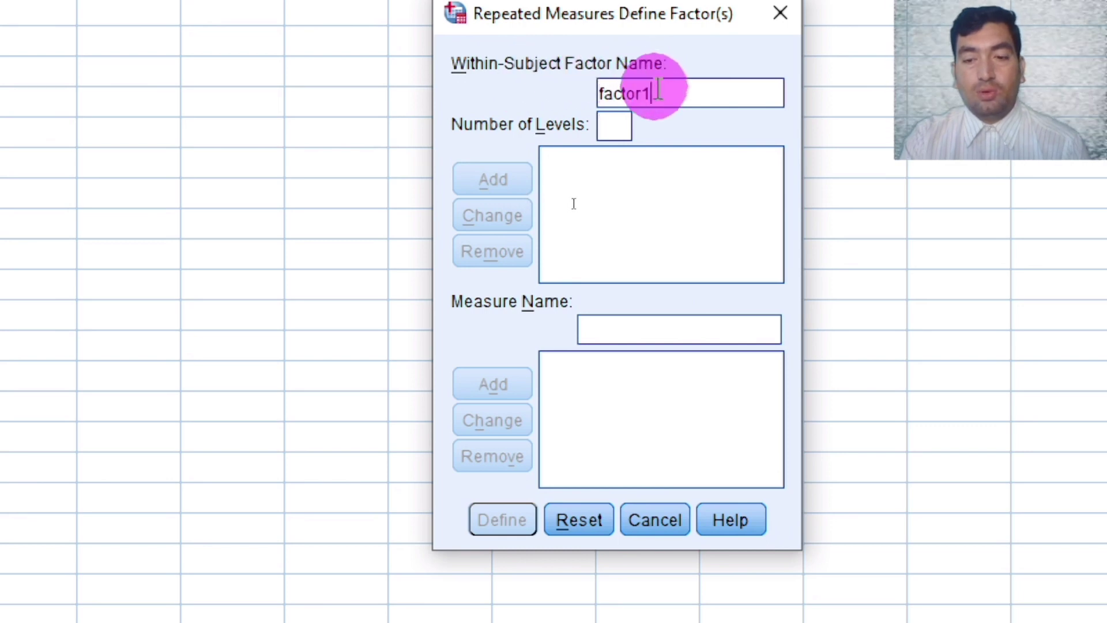
pyautogui.press('BackSpace')
pyautogui.press('BackSpace')
pyautogui.press('BackSpace')
pyautogui.press('BackSpace')
pyautogui.press('BackSpace')
pyautogui.press('BackSpace')
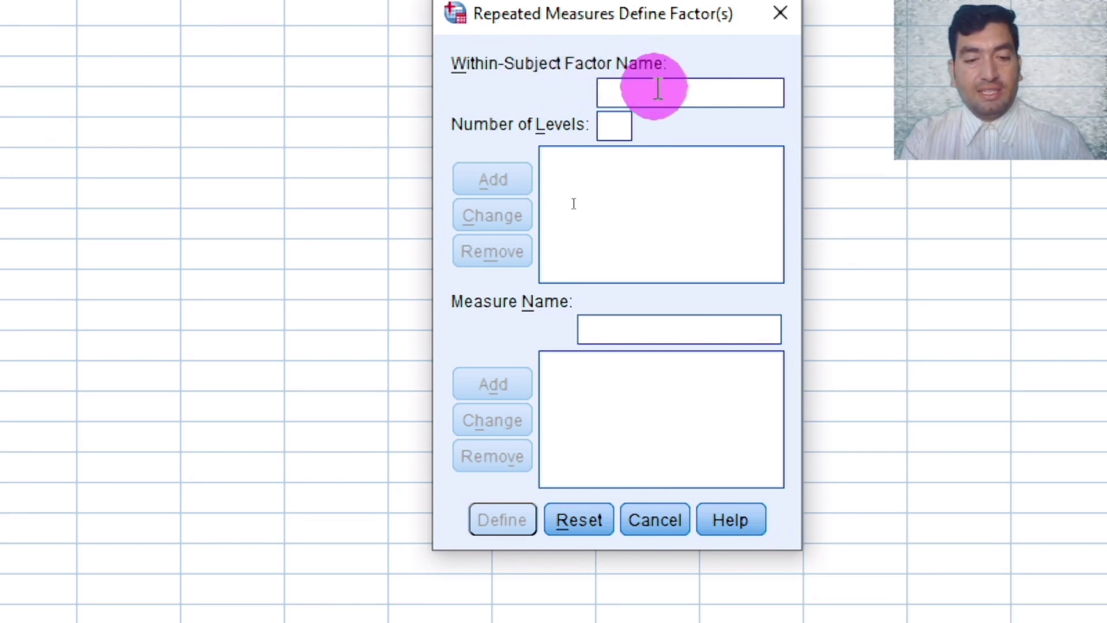
pyautogui.write('Time')
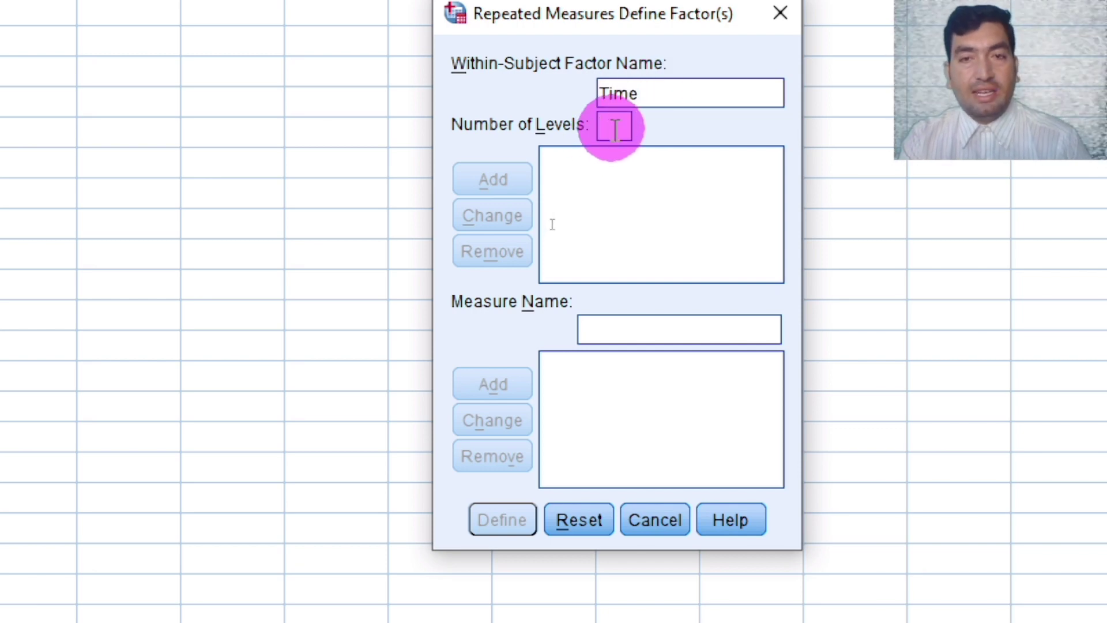
pyautogui.click(616, 128)
pyautogui.write('3')
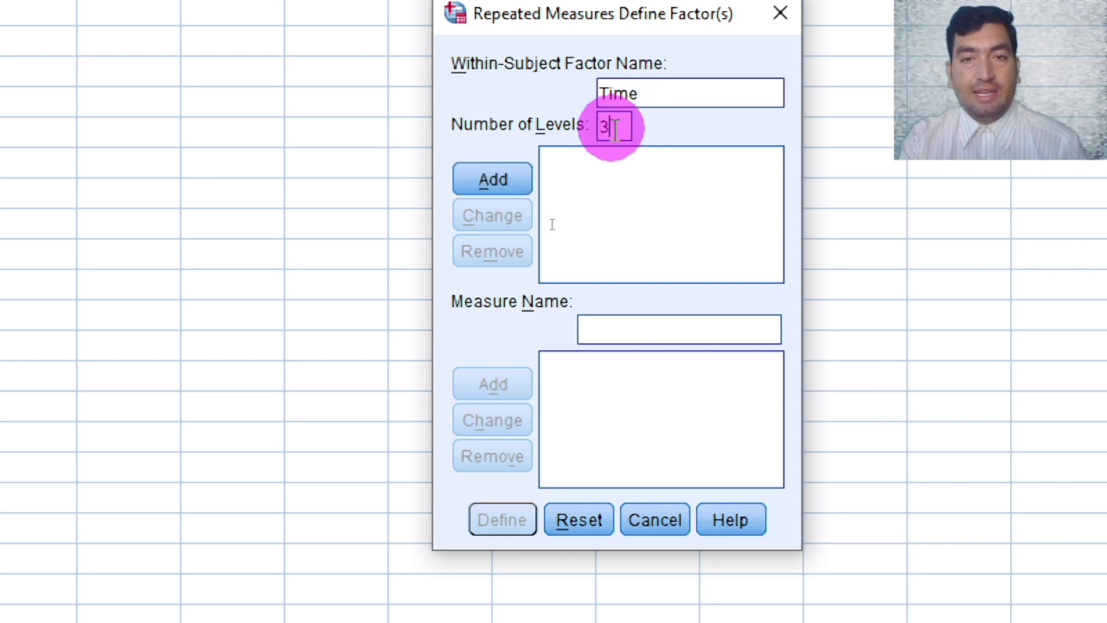
pyautogui.click(478, 181)
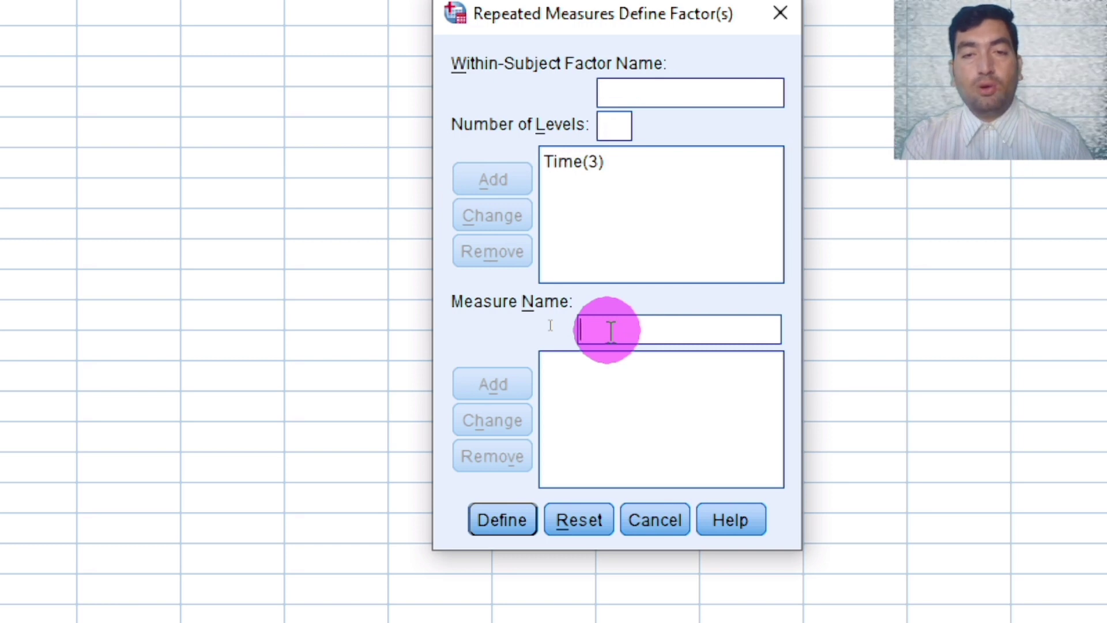
# Add the measure name Obtain_result and proceed to defining the repeated measures variables
pyautogui.write('obtain')
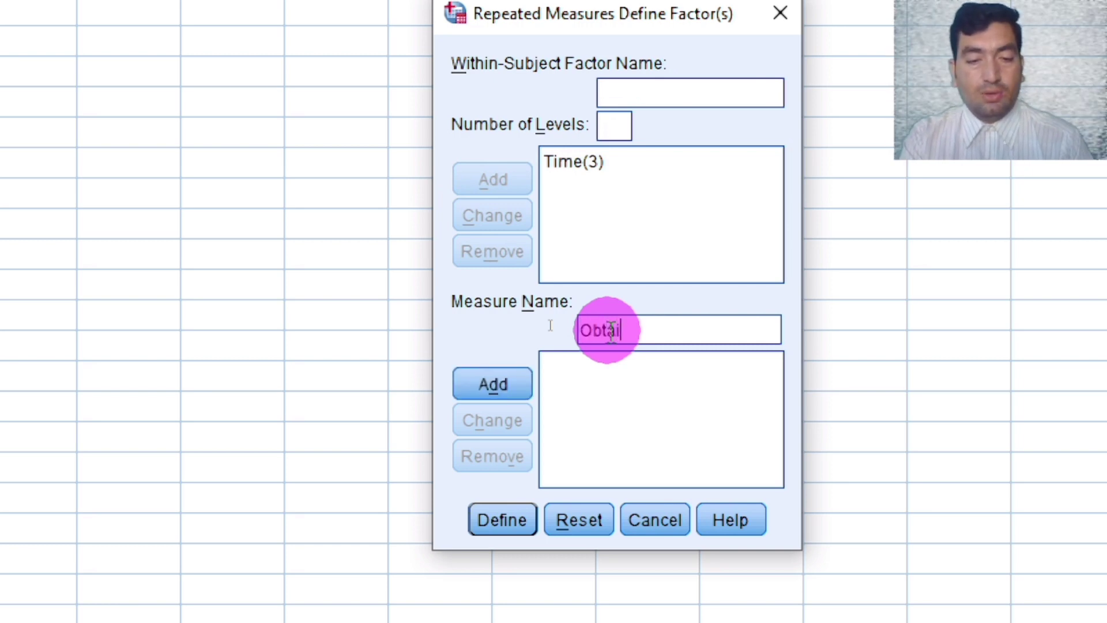
pyautogui.write('_')
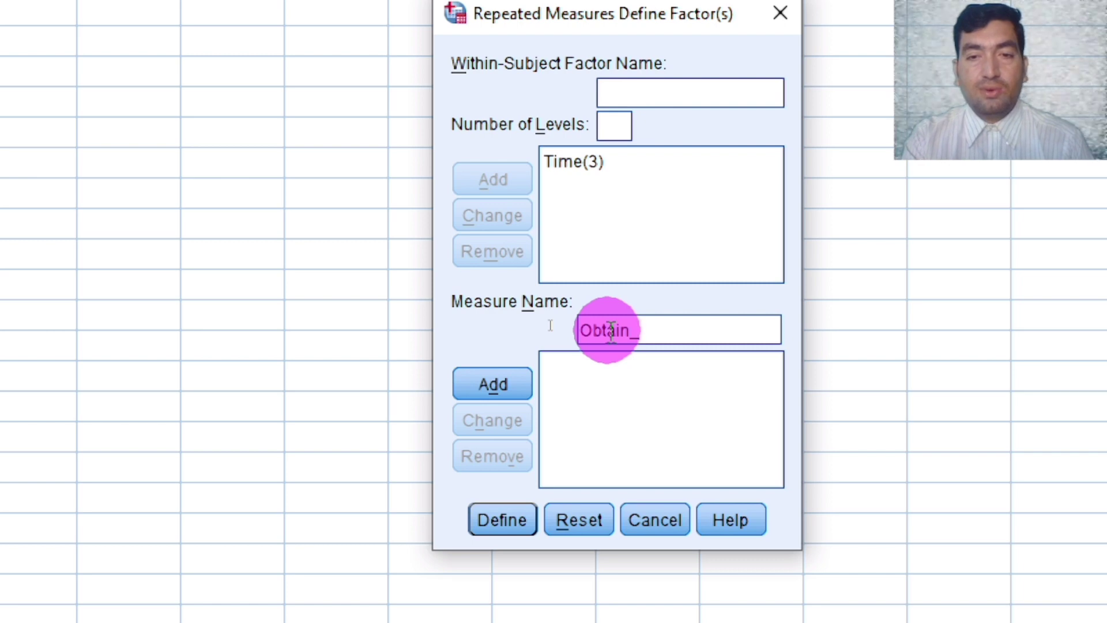
pyautogui.write('re')
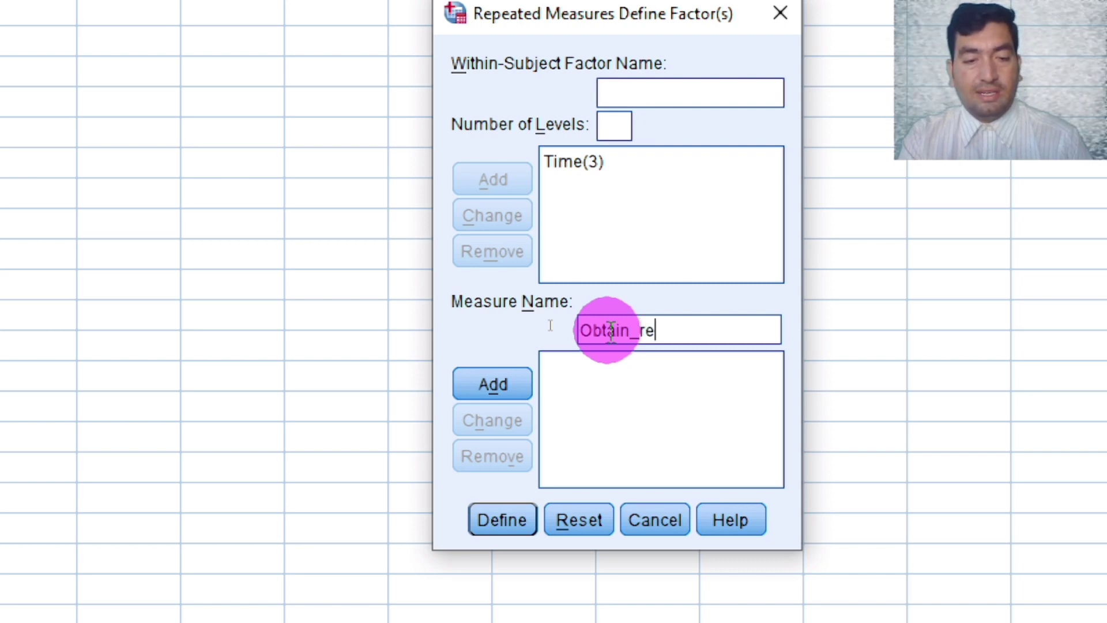
pyautogui.write('sult')
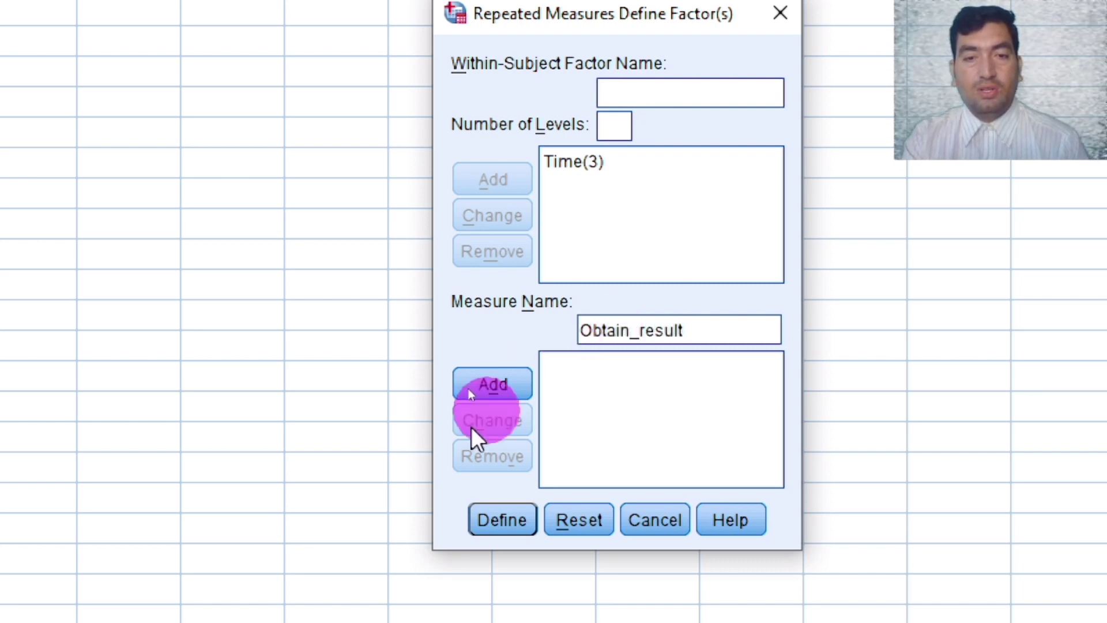
pyautogui.click(495, 381)
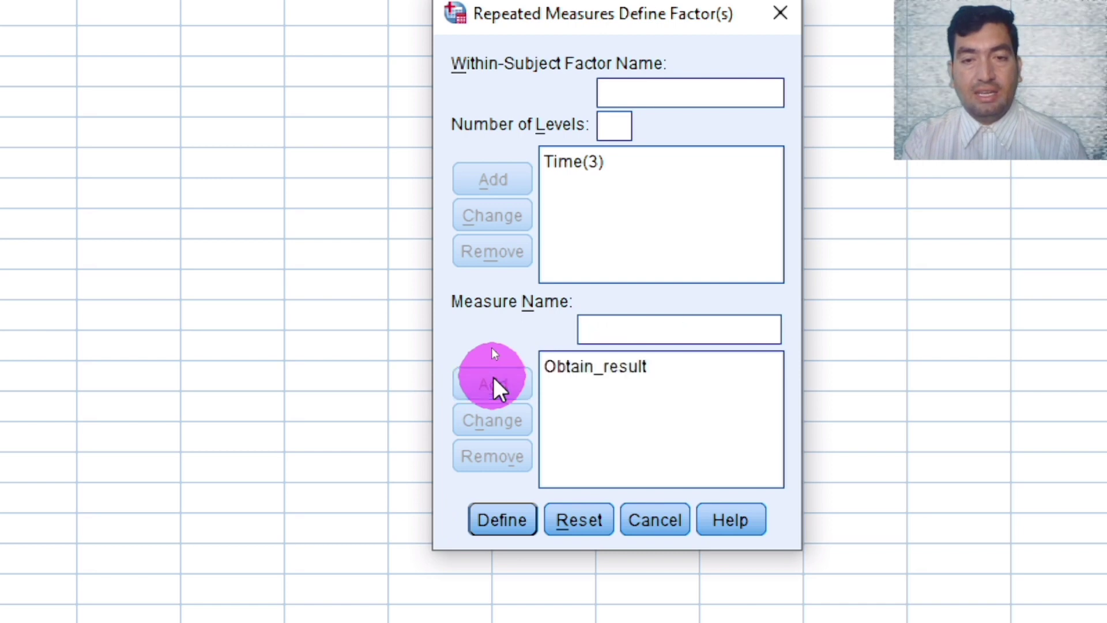
pyautogui.click(502, 519)
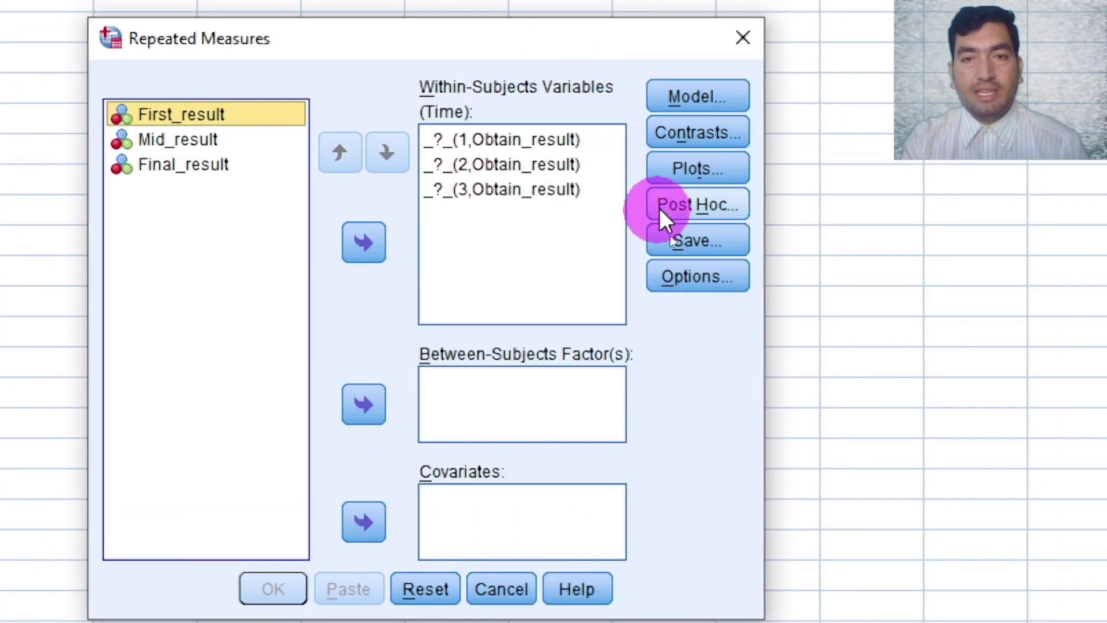
# Assign First_result, Mid_result and Final_result as the within-subjects variables for the three levels of Time
pyautogui.keyDown('shift'); pyautogui.click(172, 139); pyautogui.keyUp('shift')
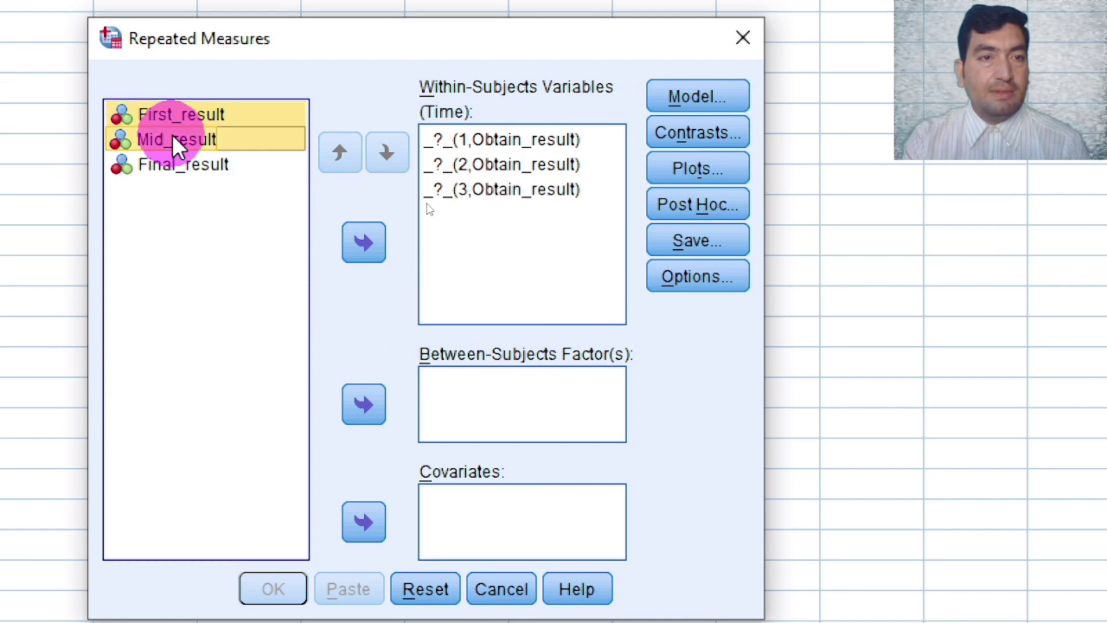
pyautogui.hotkey('shift', 'Down')
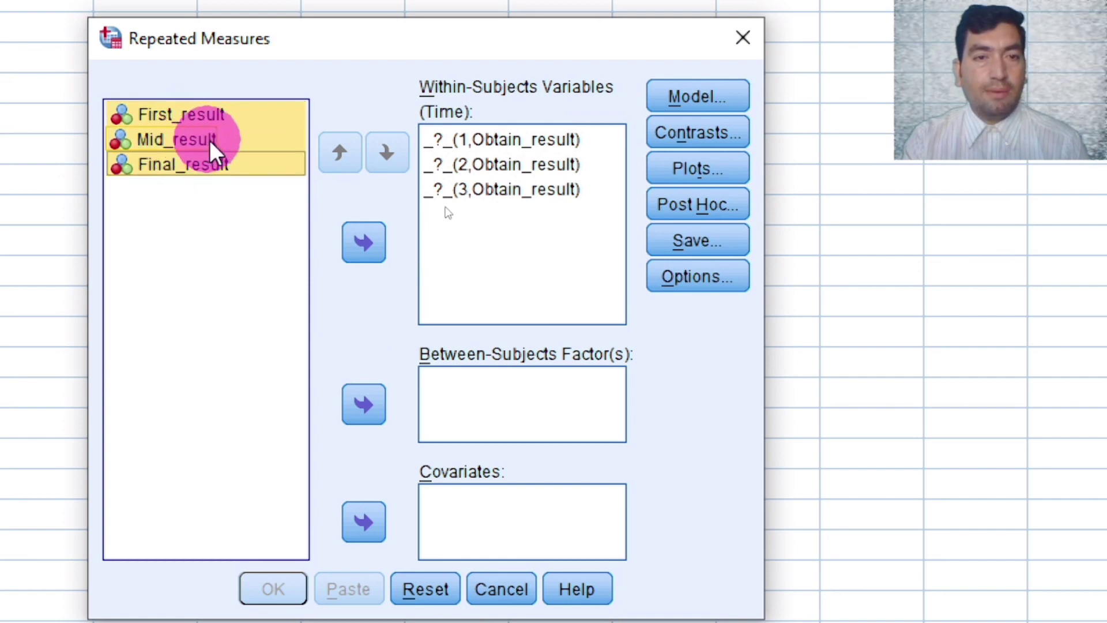
pyautogui.click(377, 251)
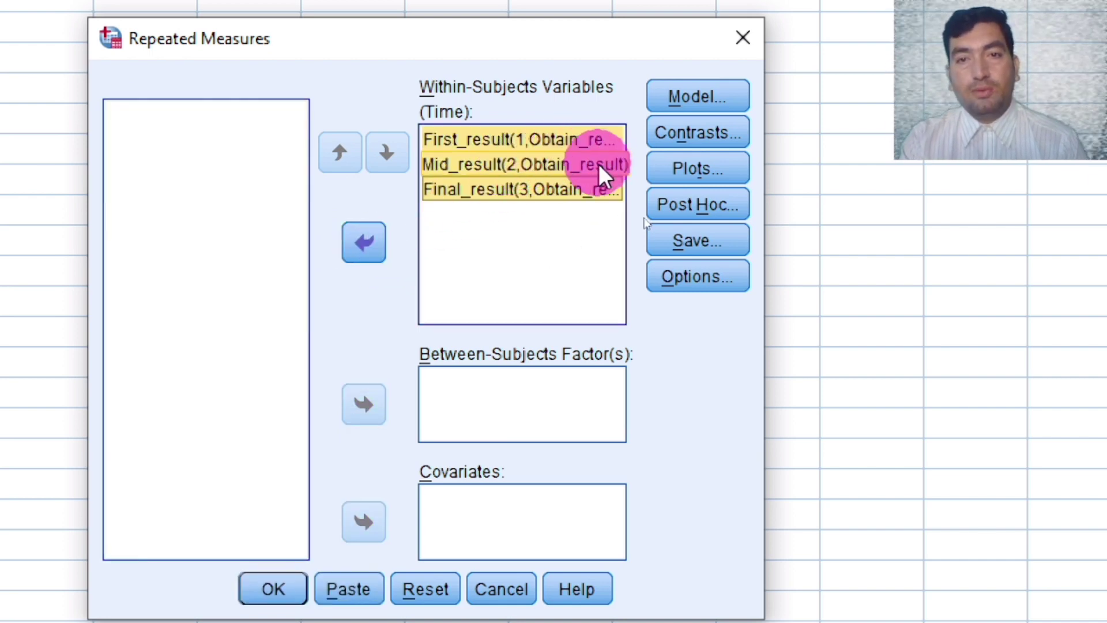
# Add a profile plot with Time on the horizontal axis
pyautogui.click(675, 167)
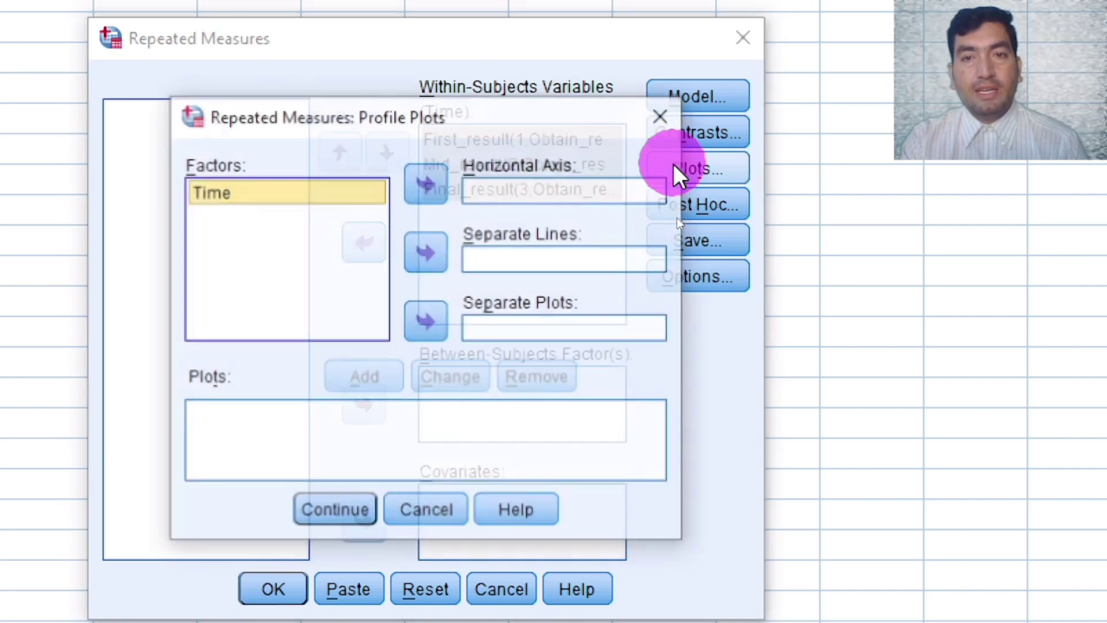
pyautogui.click(425, 186)
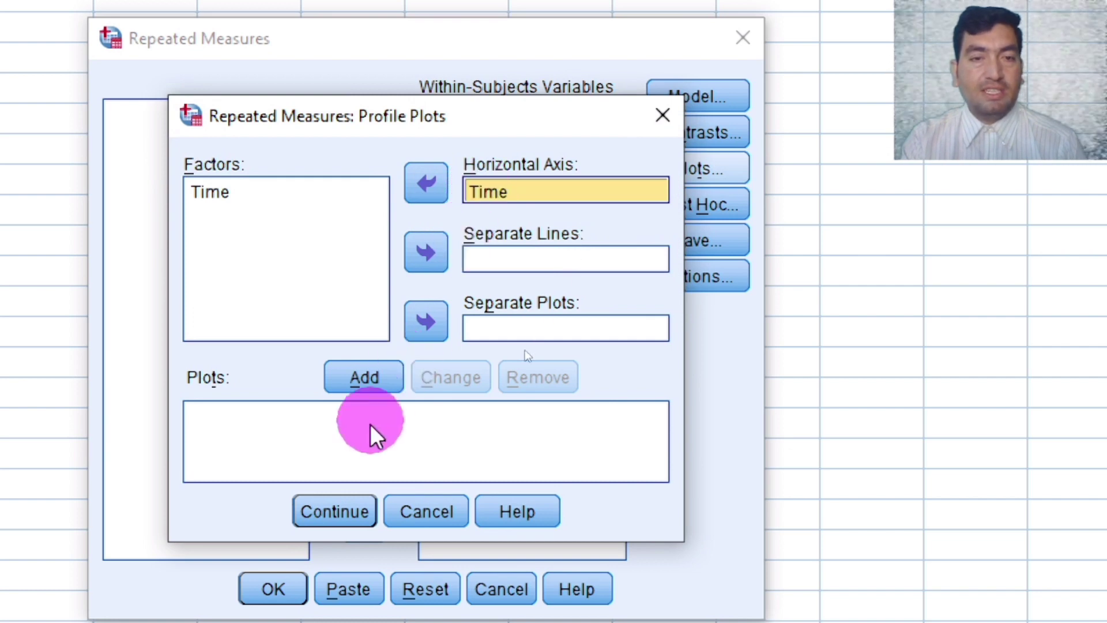
pyautogui.click(368, 382)
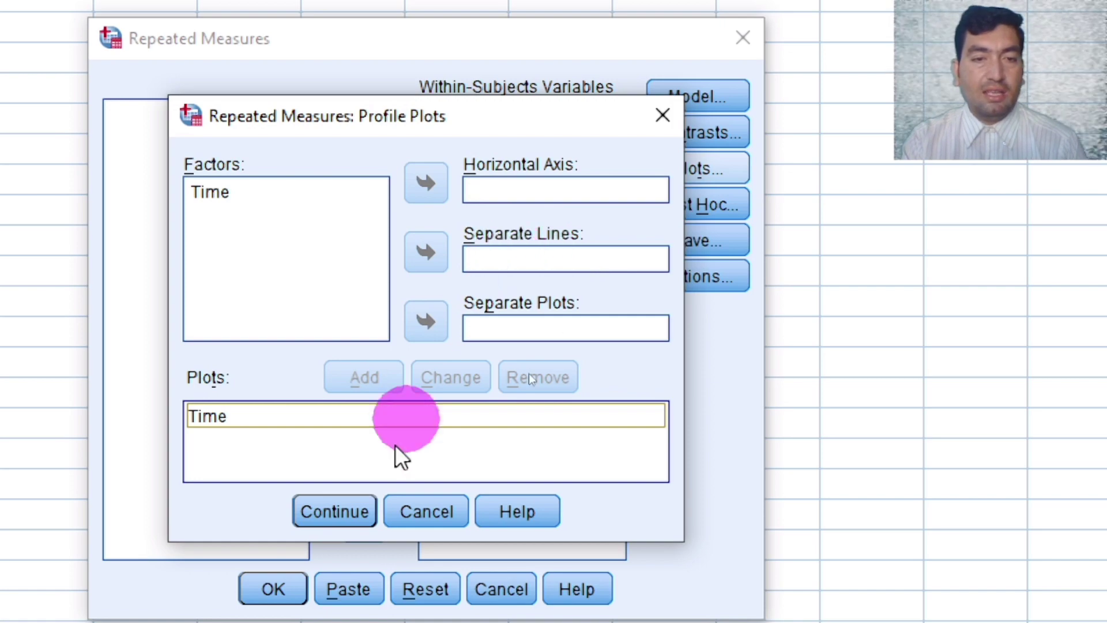
pyautogui.click(327, 517)
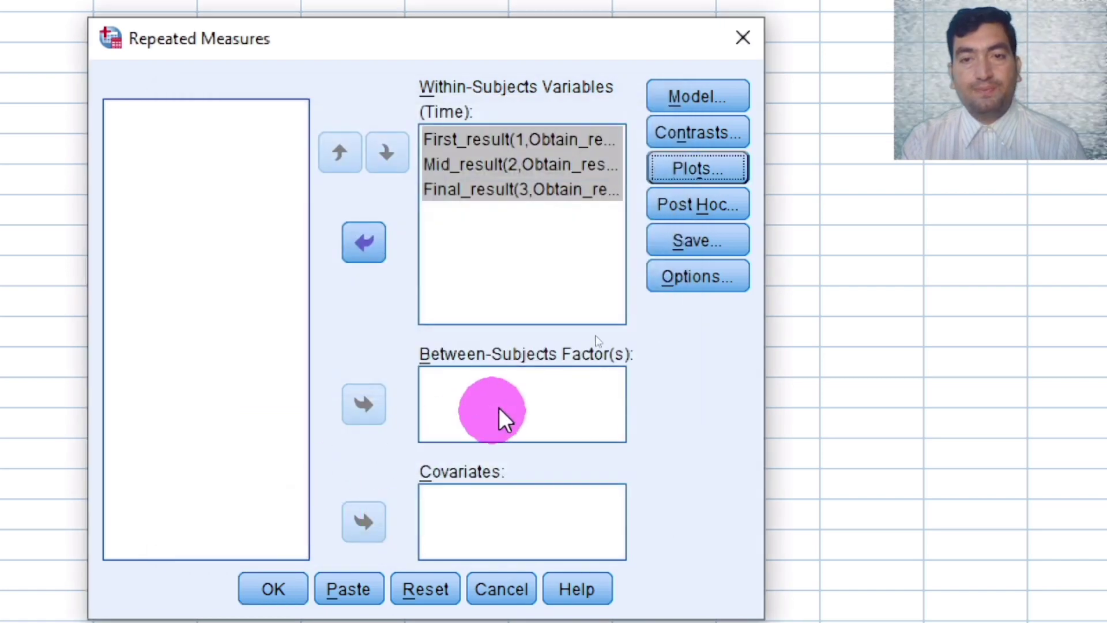
# Set the options to display marginal means for Time, with main effects compared using the Bonferroni adjustment
pyautogui.click(676, 281)
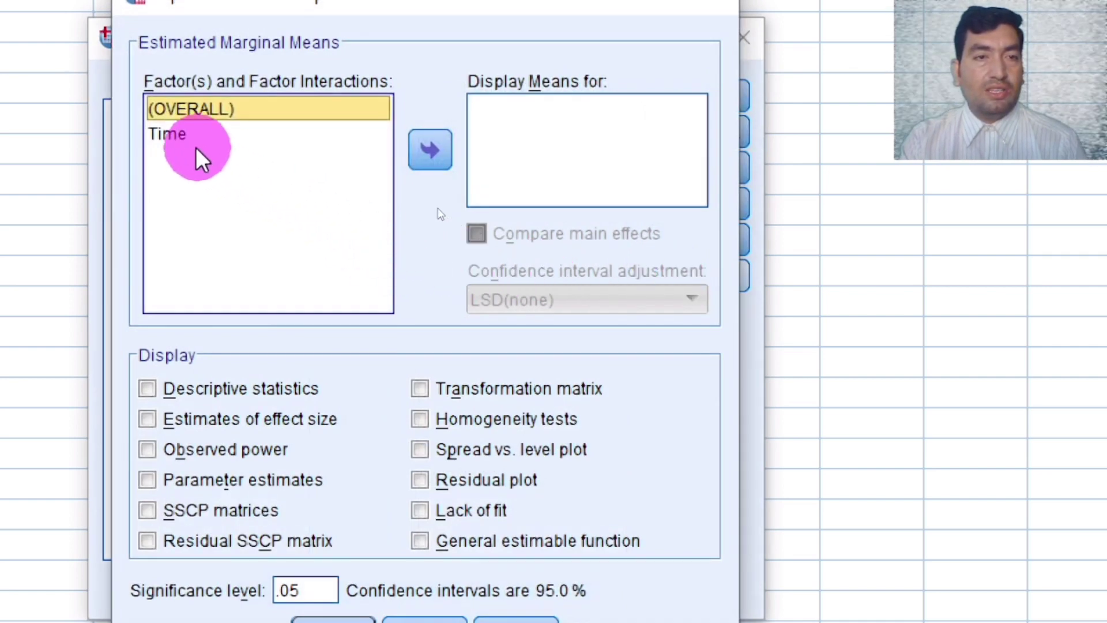
pyautogui.click(168, 132)
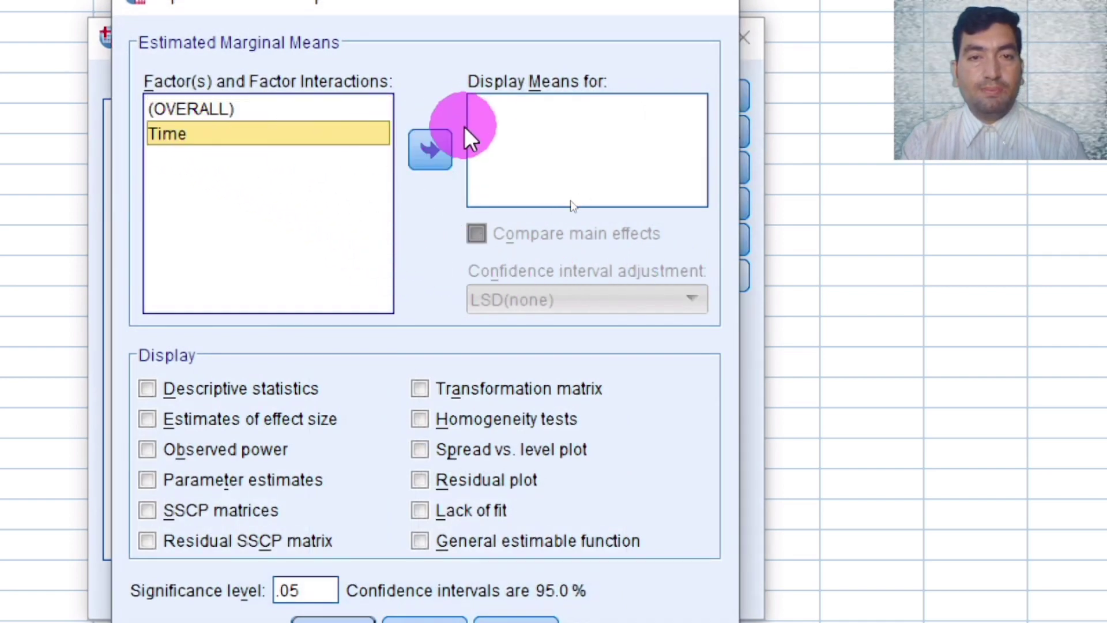
pyautogui.click(434, 147)
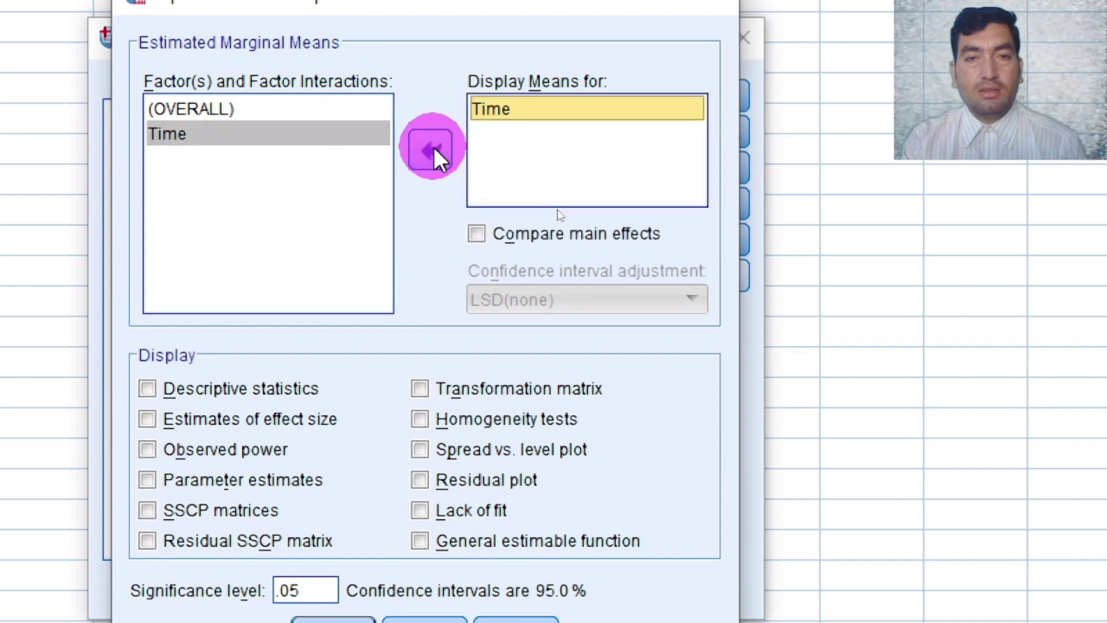
pyautogui.click(477, 234)
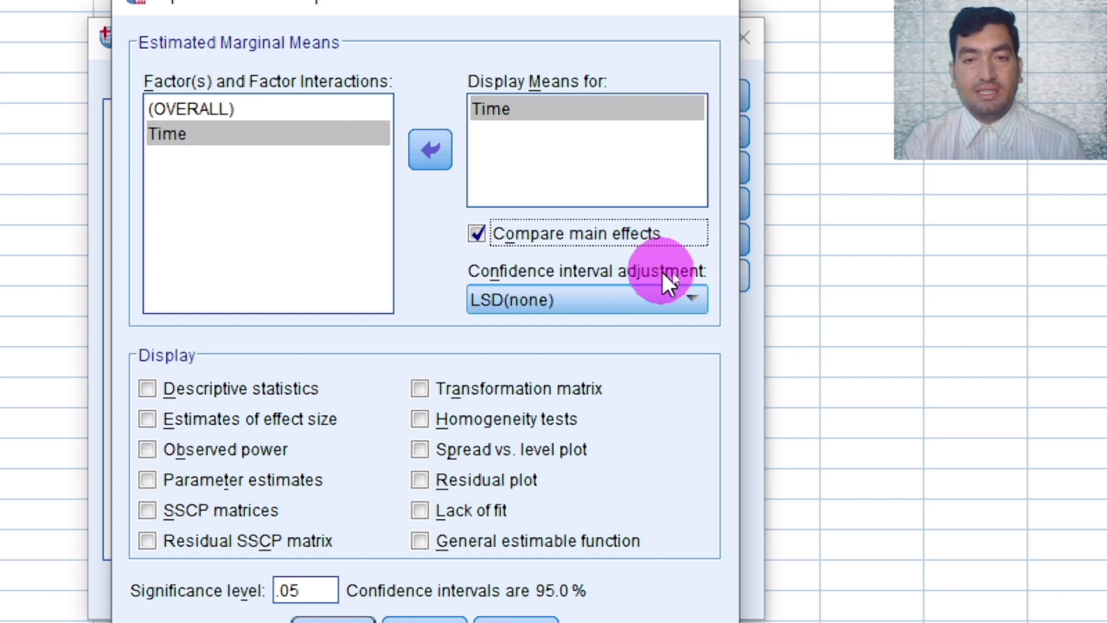
pyautogui.click(691, 292)
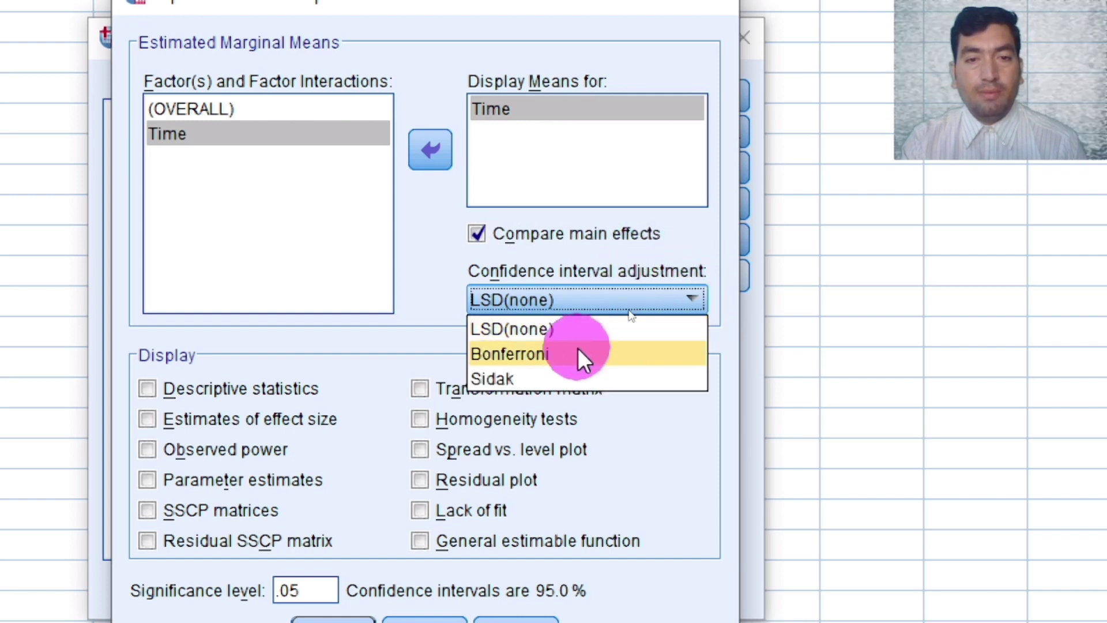
pyautogui.click(503, 353)
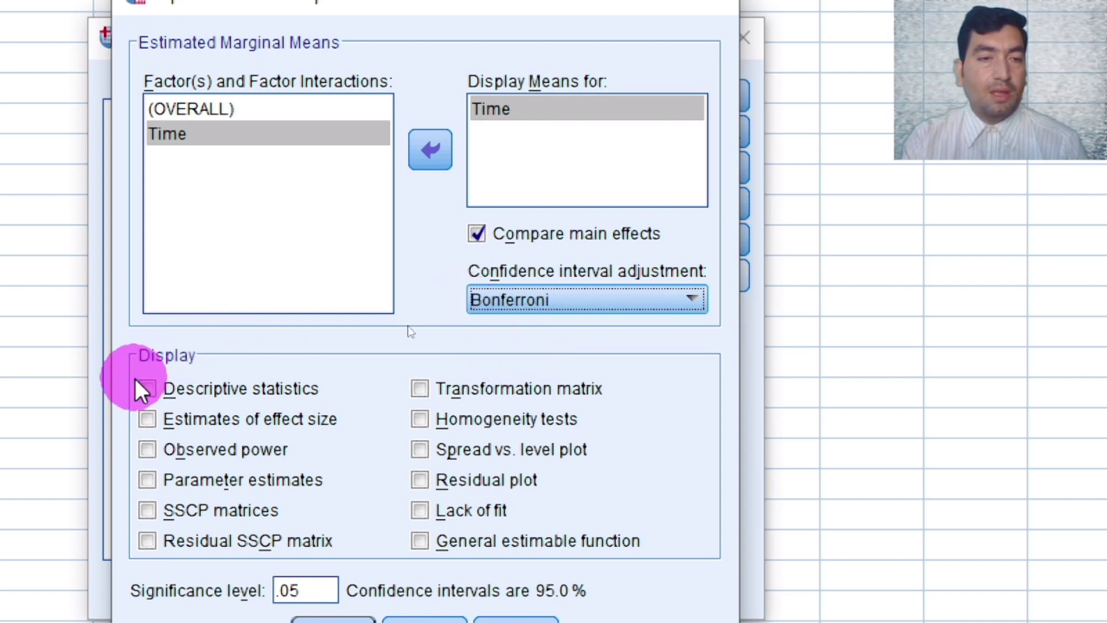
# Include descriptive statistics, estimates of effect size, homogeneity tests and the residual plot in the repeated measures output
pyautogui.click(148, 389)
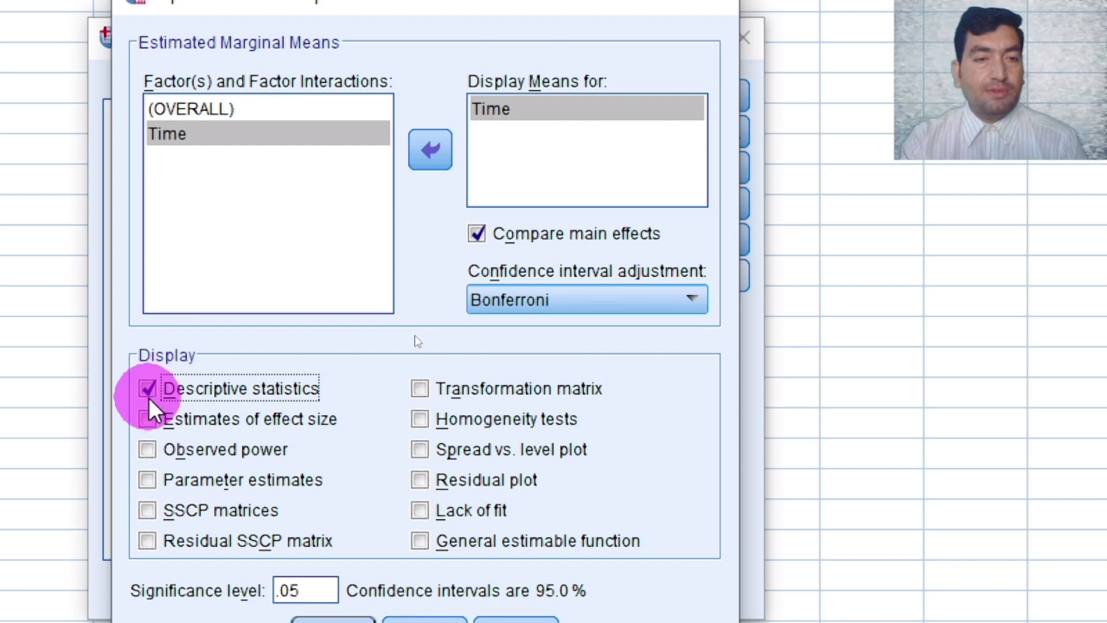
pyautogui.click(148, 420)
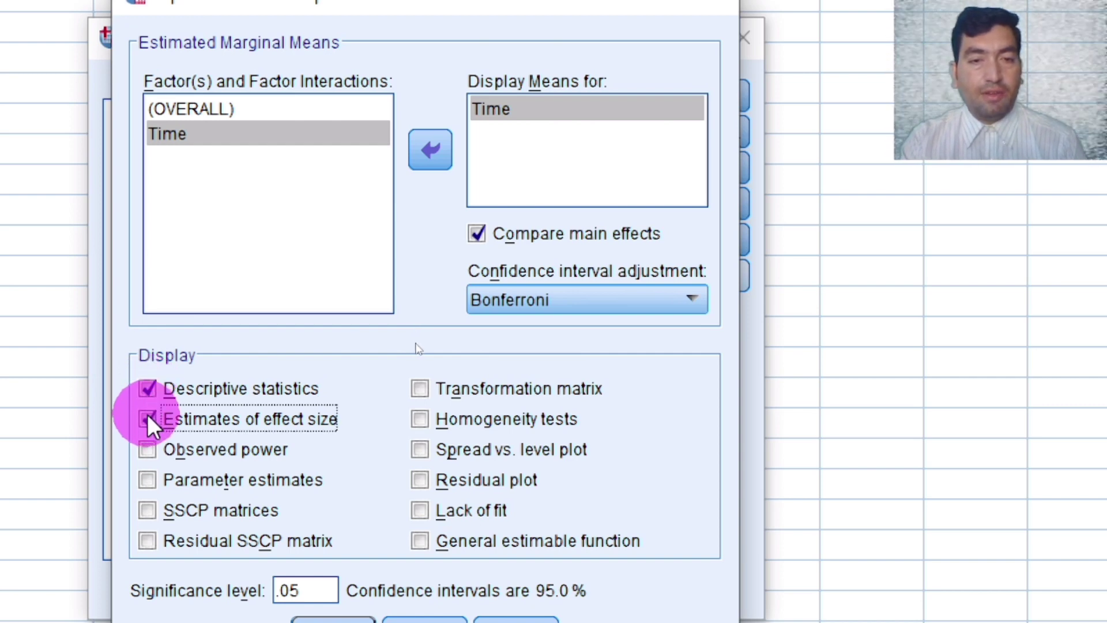
pyautogui.click(421, 420)
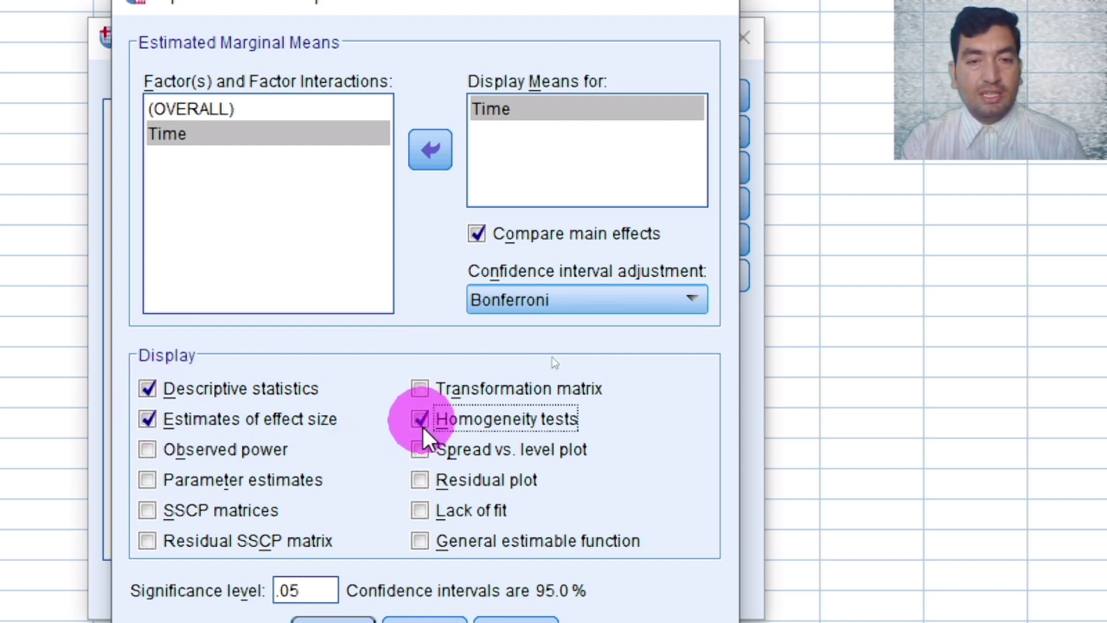
pyautogui.click(421, 480)
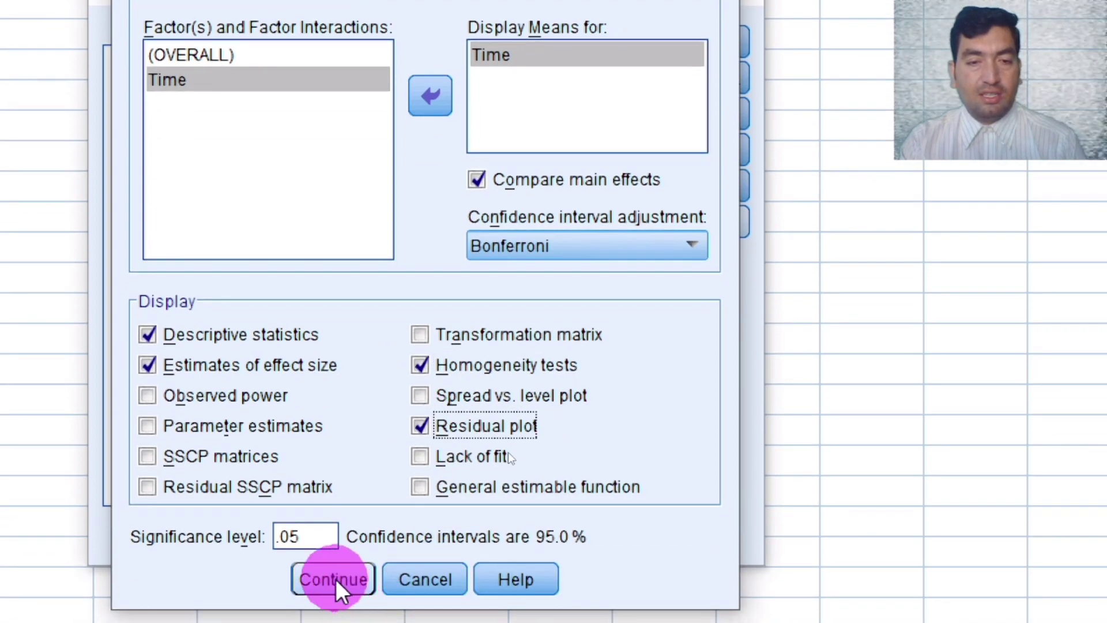
pyautogui.click(336, 579)
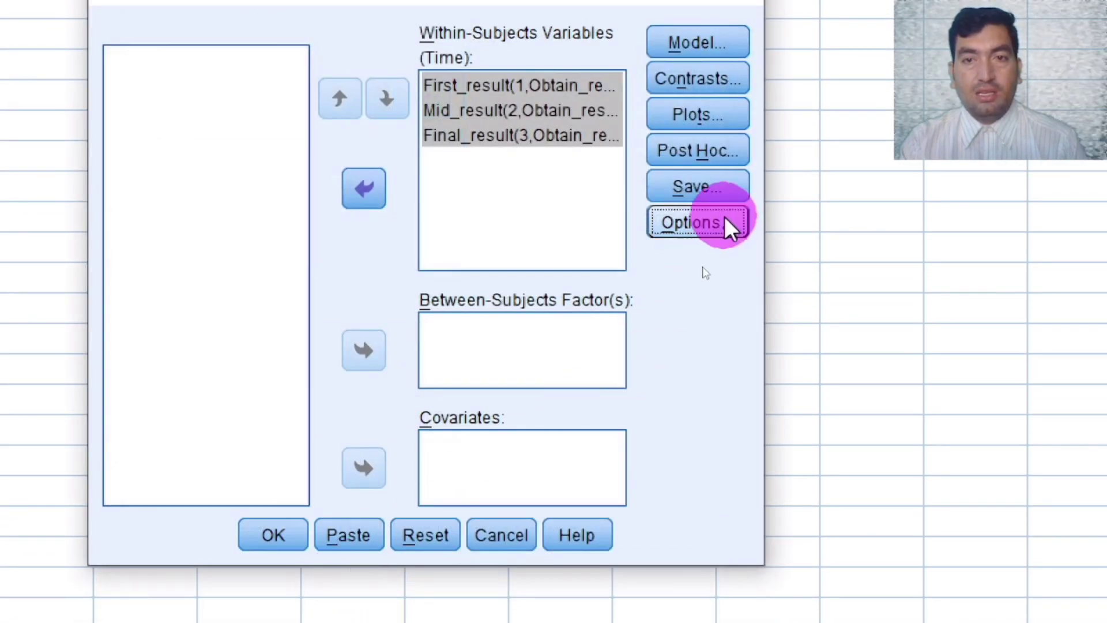
# Save the studentized residuals as new variables and run the repeated measures analysis
pyautogui.click(700, 184)
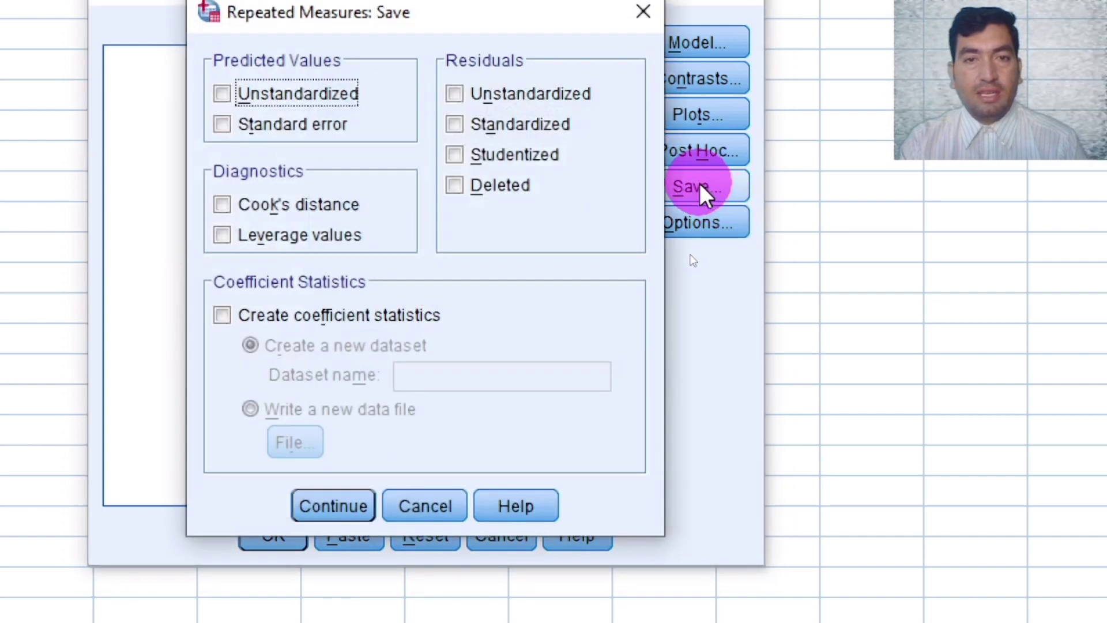
pyautogui.click(455, 154)
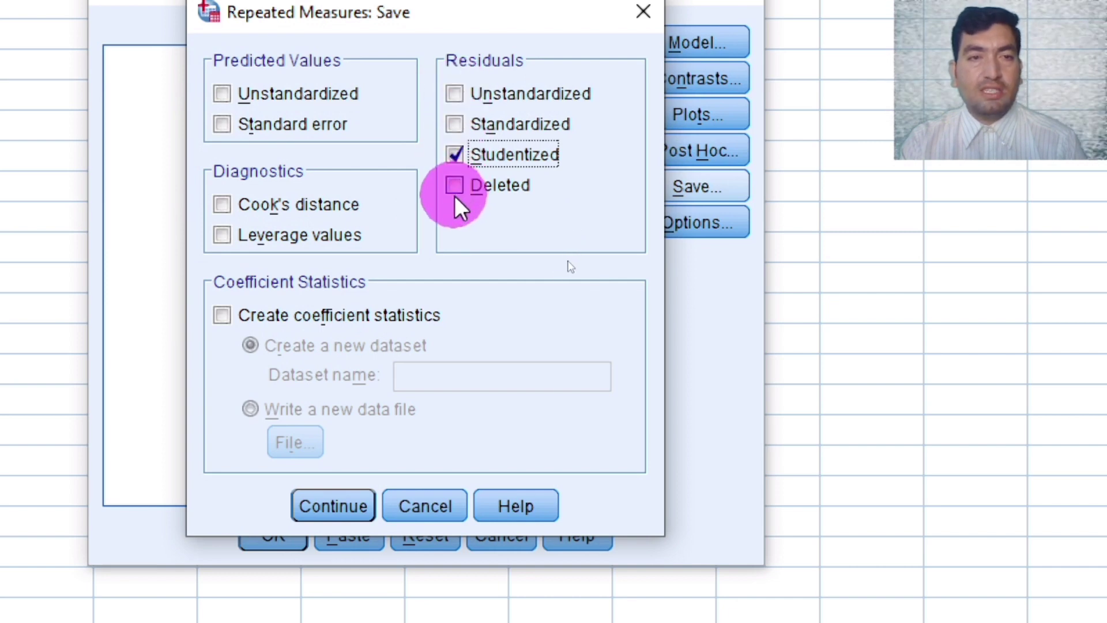
pyautogui.click(338, 505)
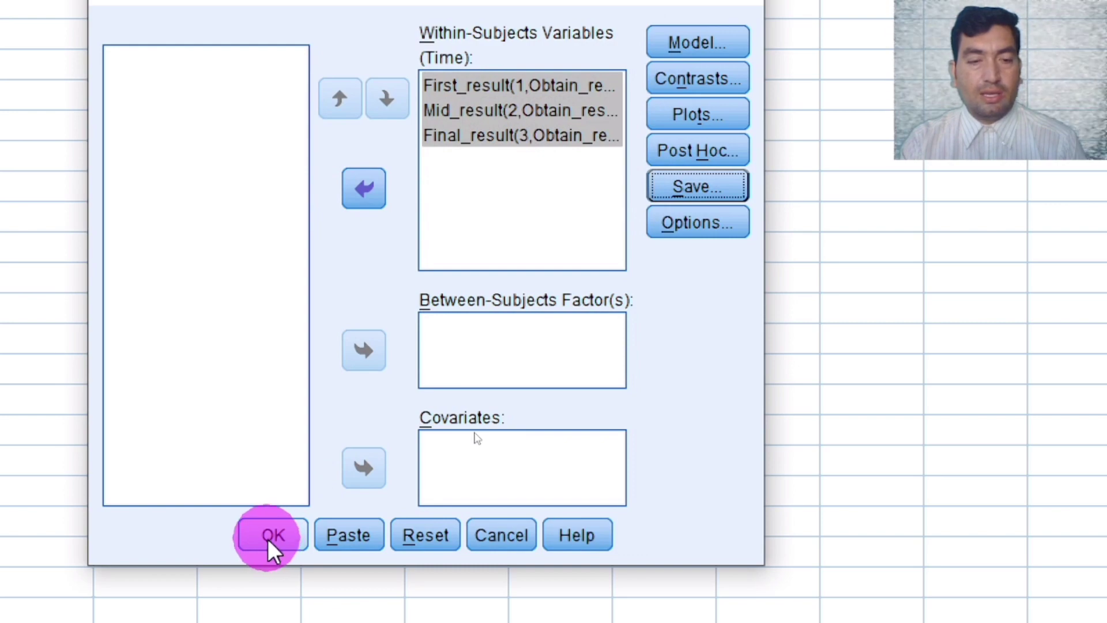
pyautogui.click(268, 536)
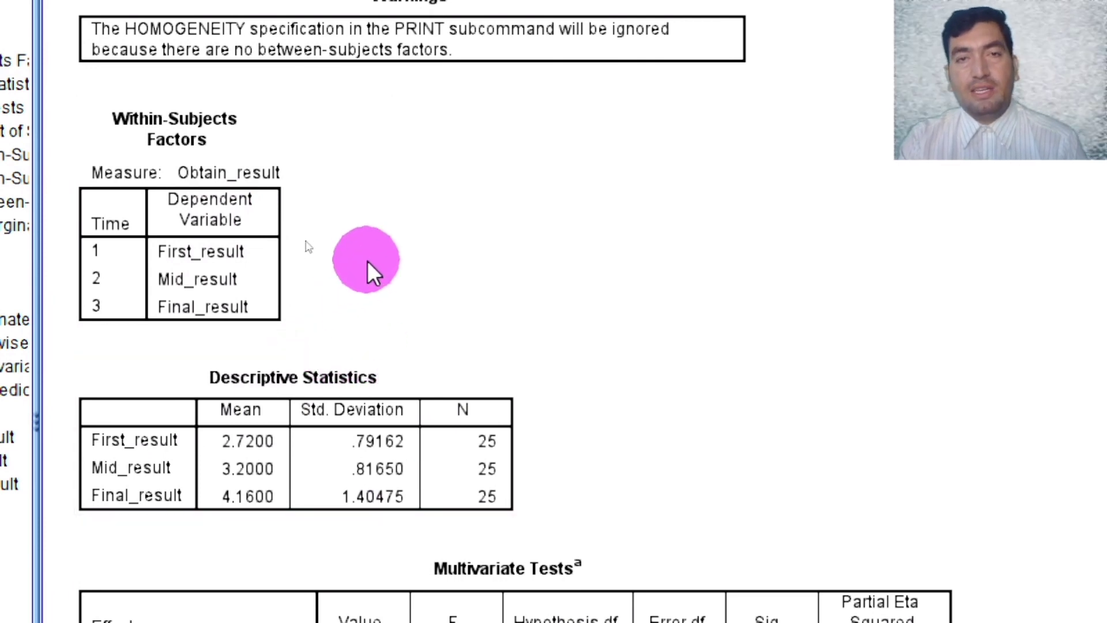
# Examine the repeated measures output: descriptive statistics, multivariate tests, Mauchly's sphericity test, within-subjects effects, contrasts, marginal means and the profile plot
pyautogui.scroll(-3, 369, 404)
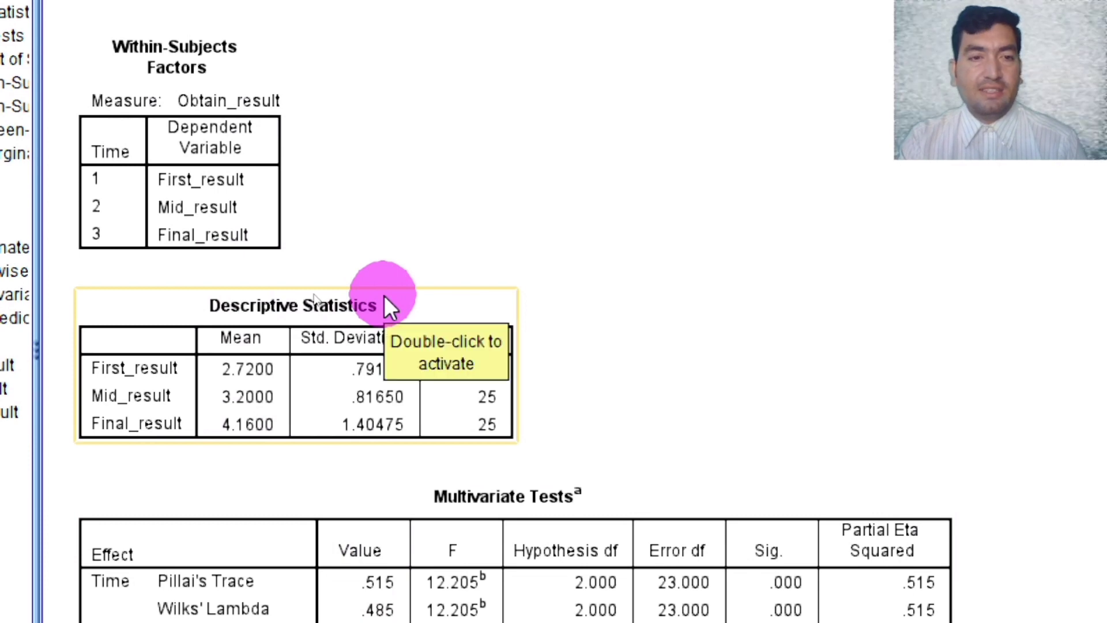
pyautogui.scroll(-4, 369, 571)
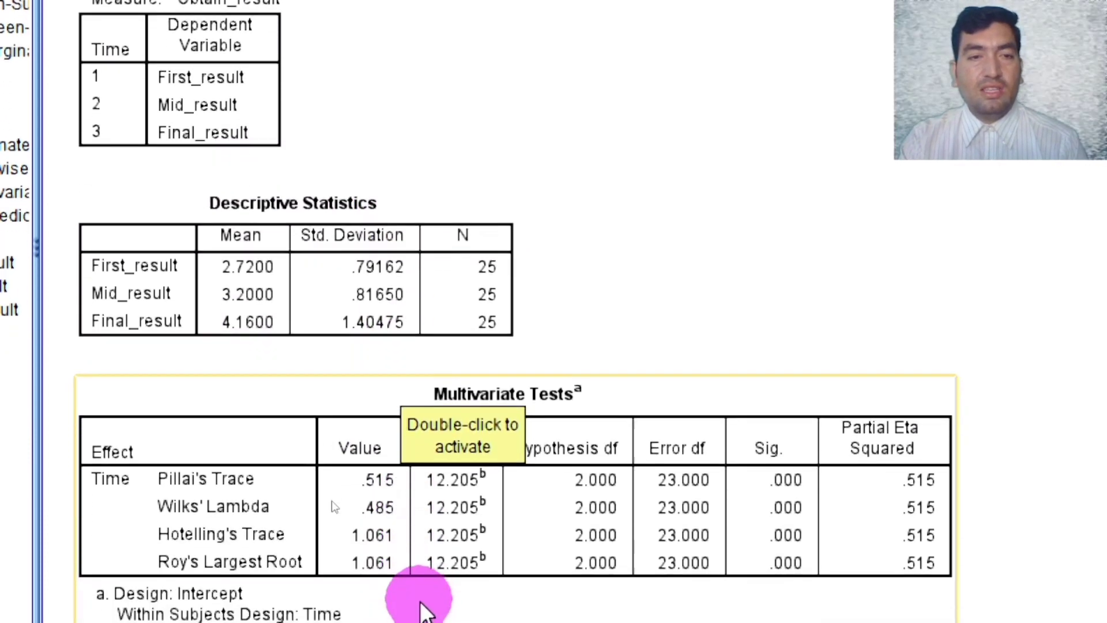
pyautogui.scroll(-1, 422, 609)
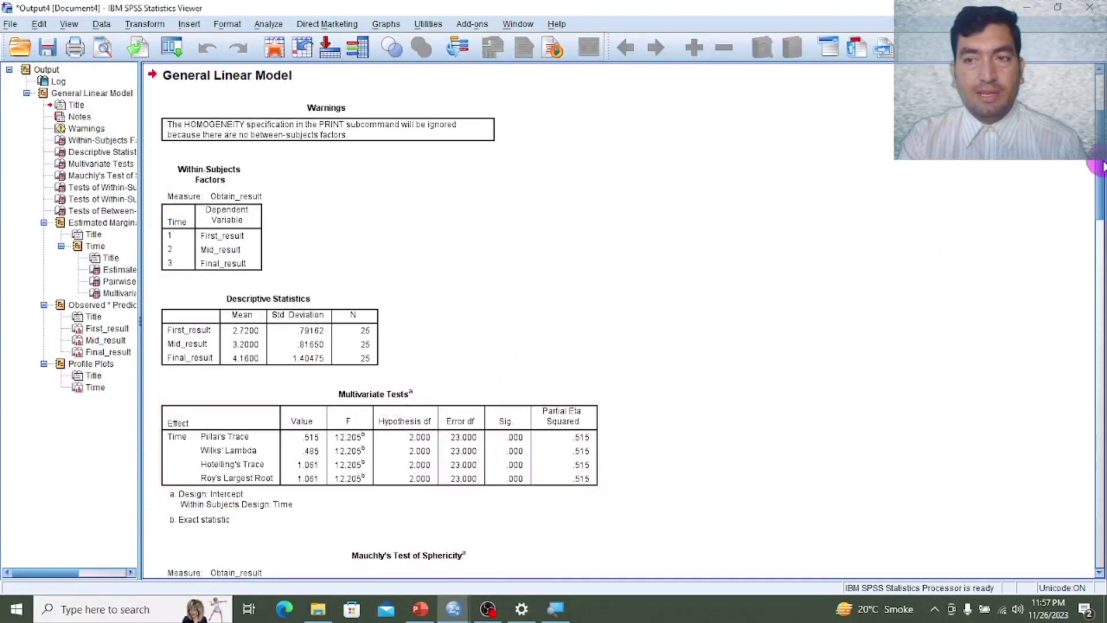
pyautogui.moveTo(1100, 166); pyautogui.dragTo(1100, 519)
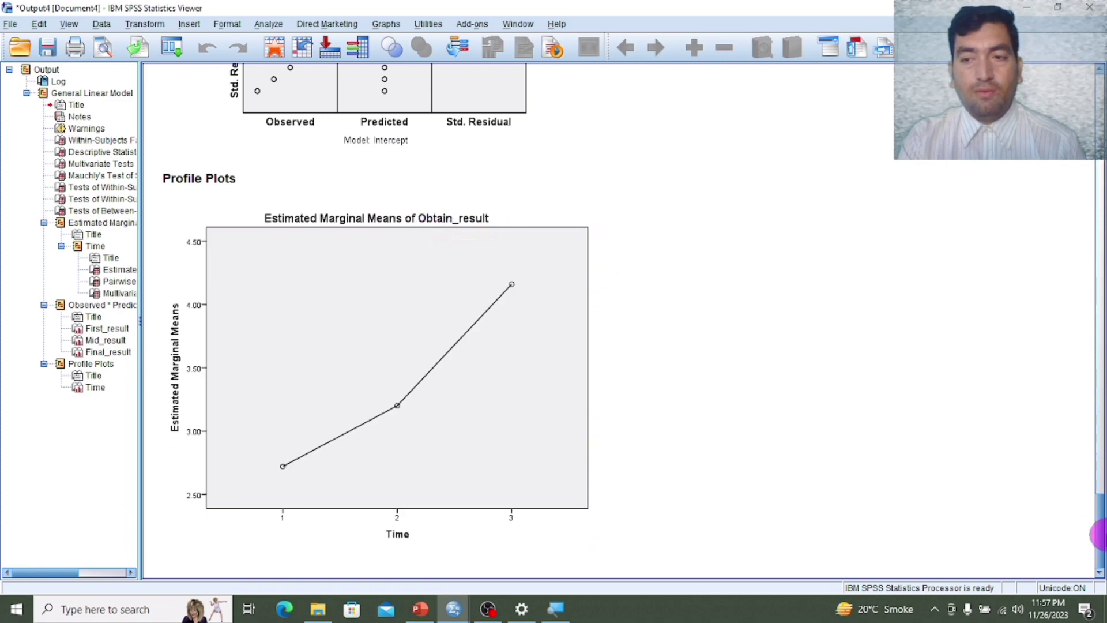
pyautogui.moveTo(1101, 537); pyautogui.dragTo(1086, 126)
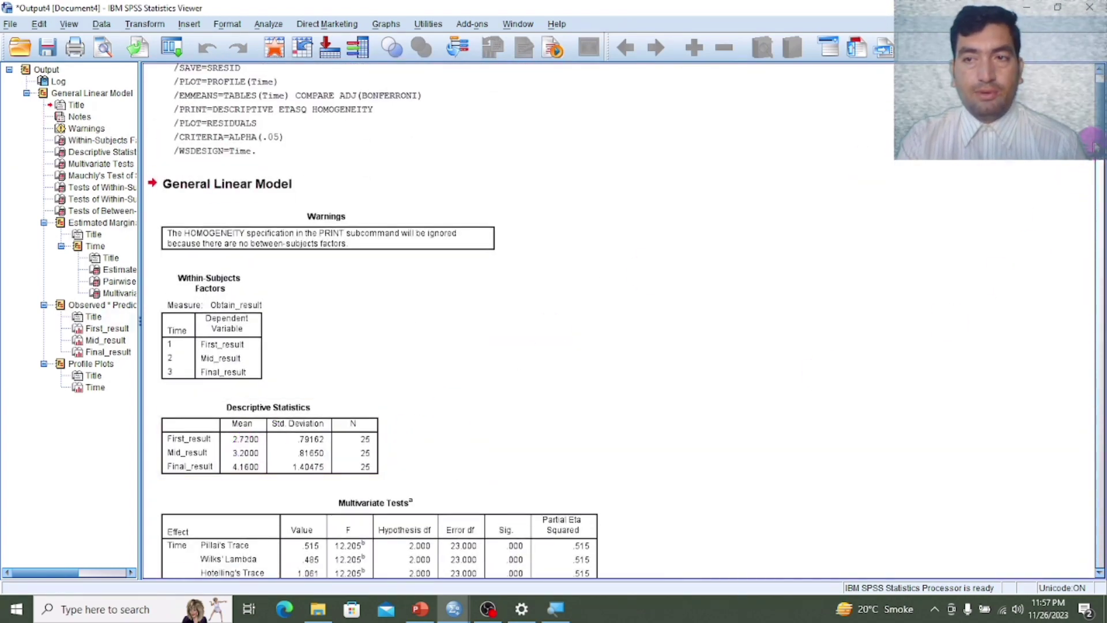
pyautogui.scroll(-4, 1095, 134)
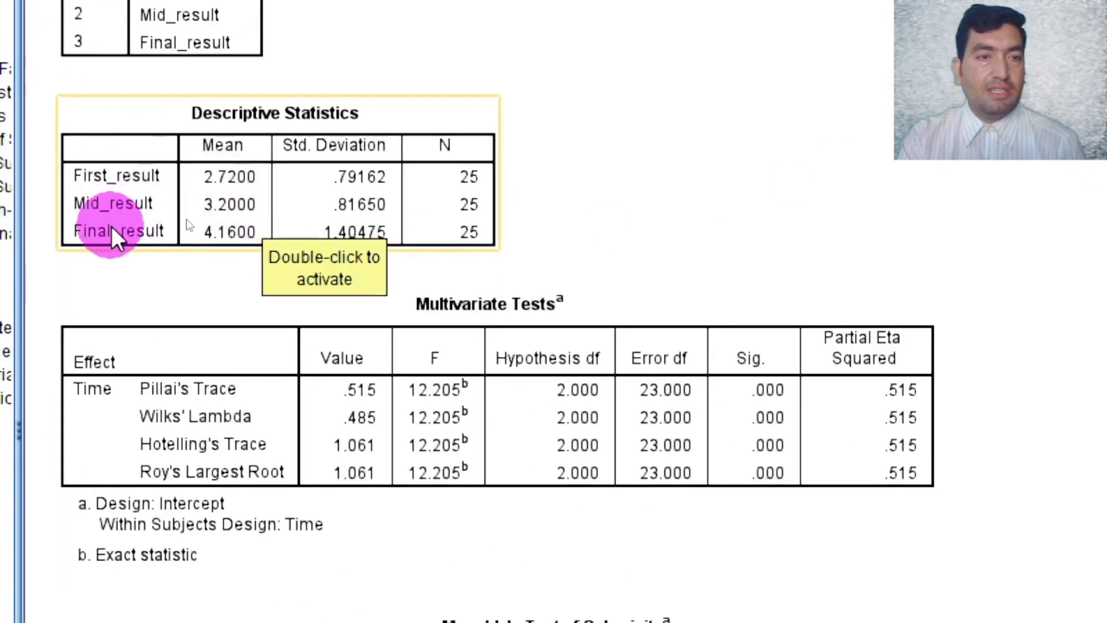
pyautogui.click(317, 182)
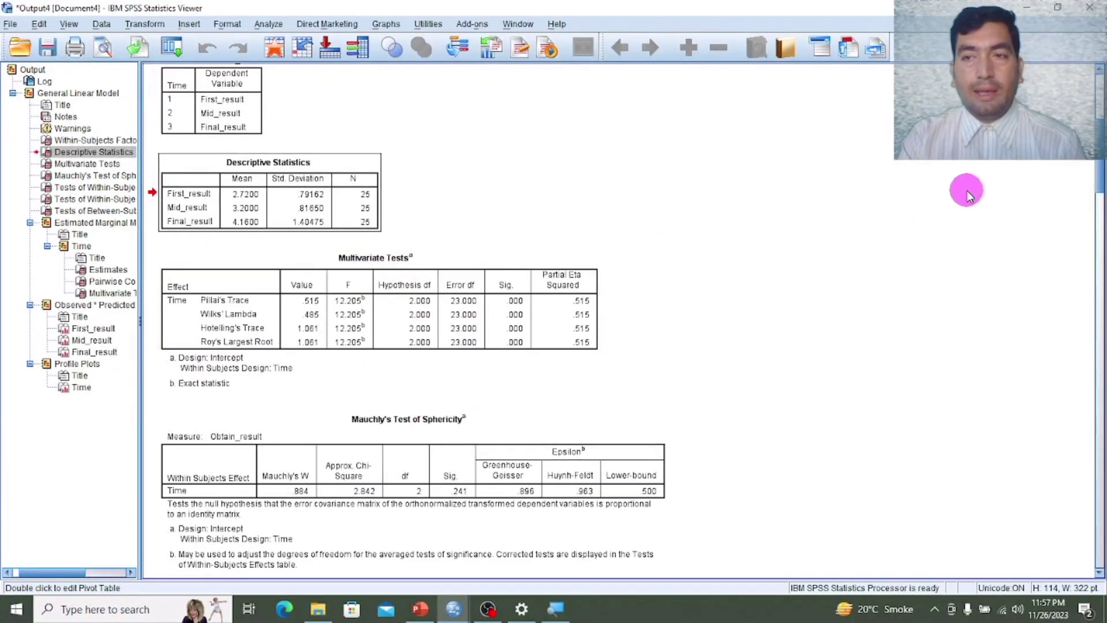
pyautogui.scroll(-5, 1101, 162)
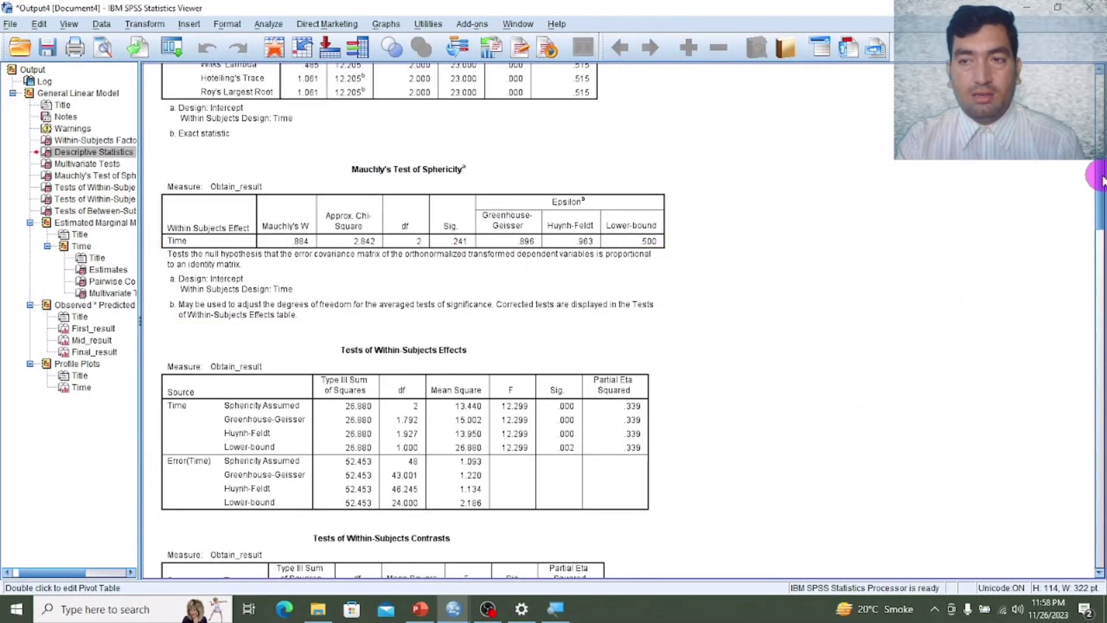
pyautogui.scroll(-5, 1100, 180)
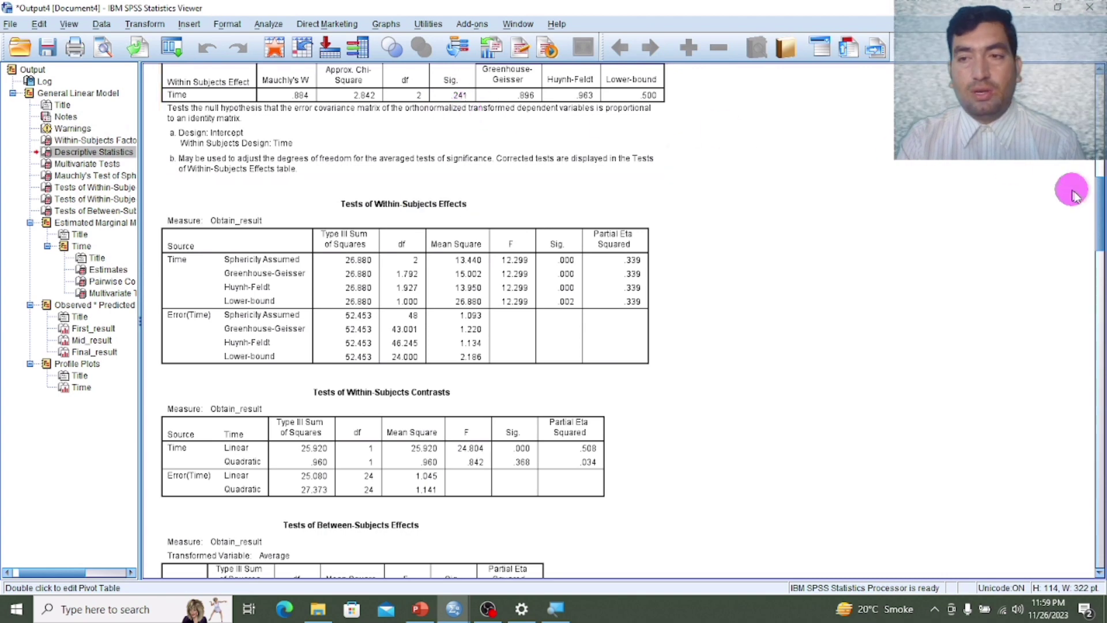
pyautogui.moveTo(1100, 202); pyautogui.dragTo(1099, 238)
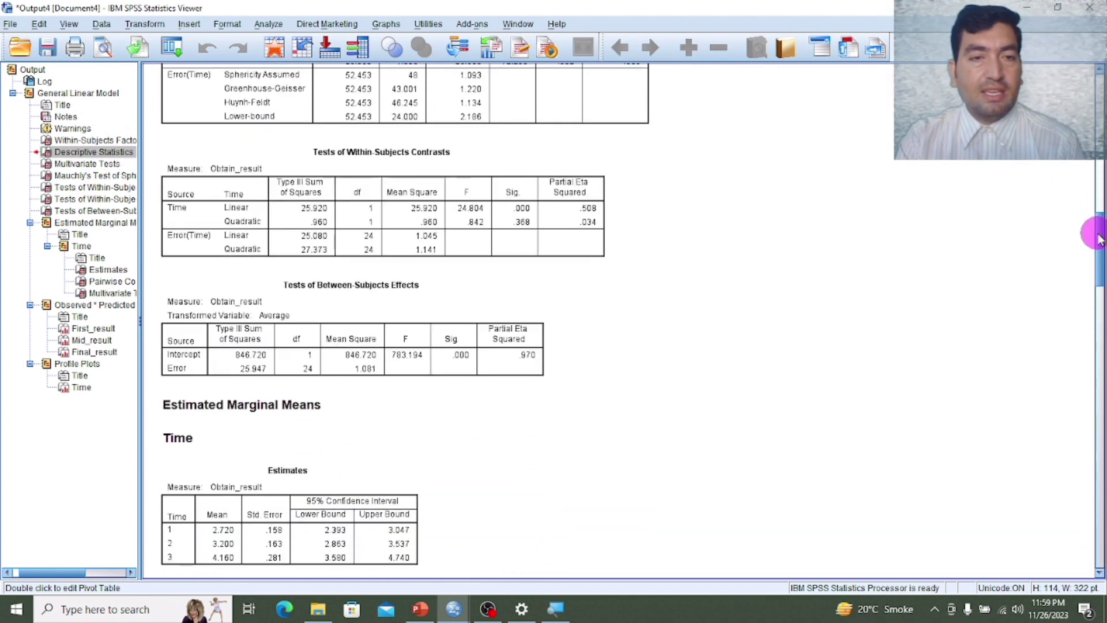
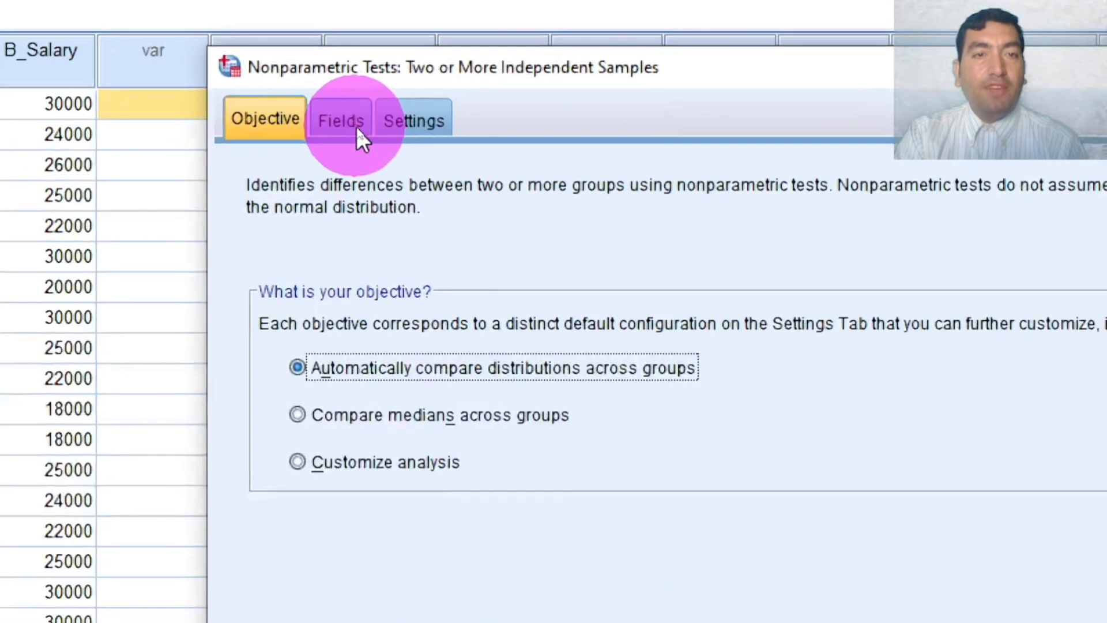
# Assign Employees_Salary as the test field and Gender as the grouping field of the independent samples nonparametric test
pyautogui.click(356, 127)
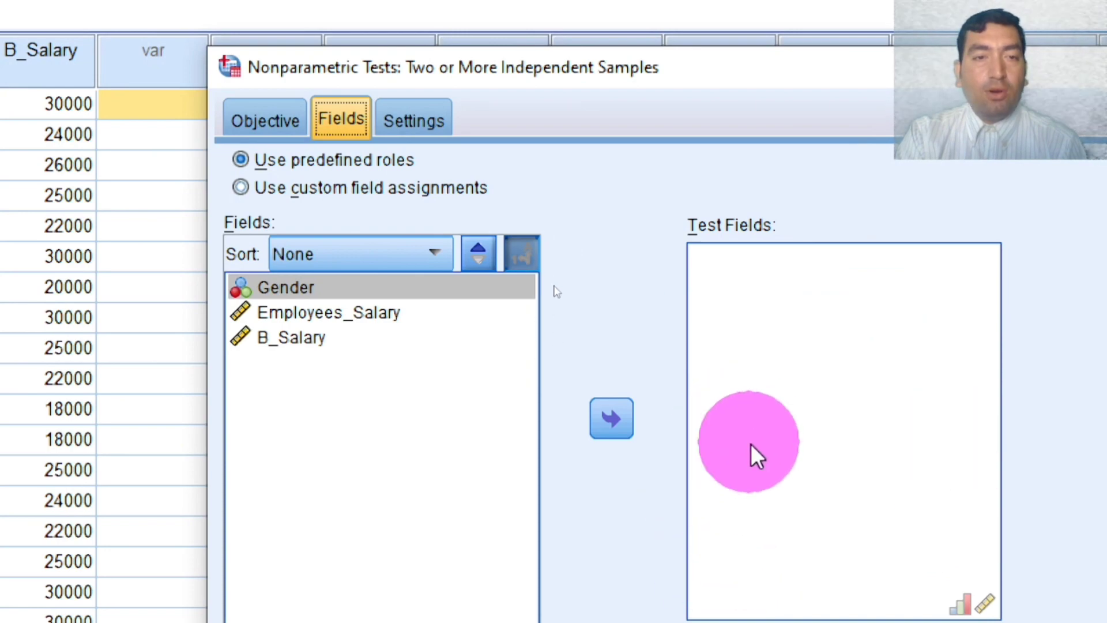
pyautogui.click(279, 314)
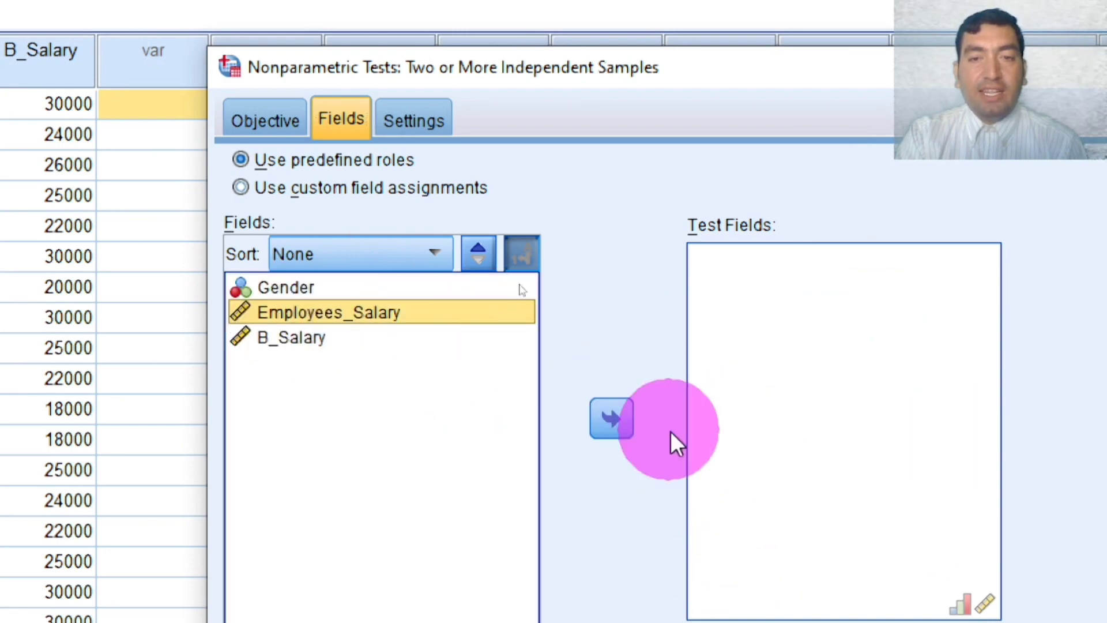
pyautogui.click(611, 417)
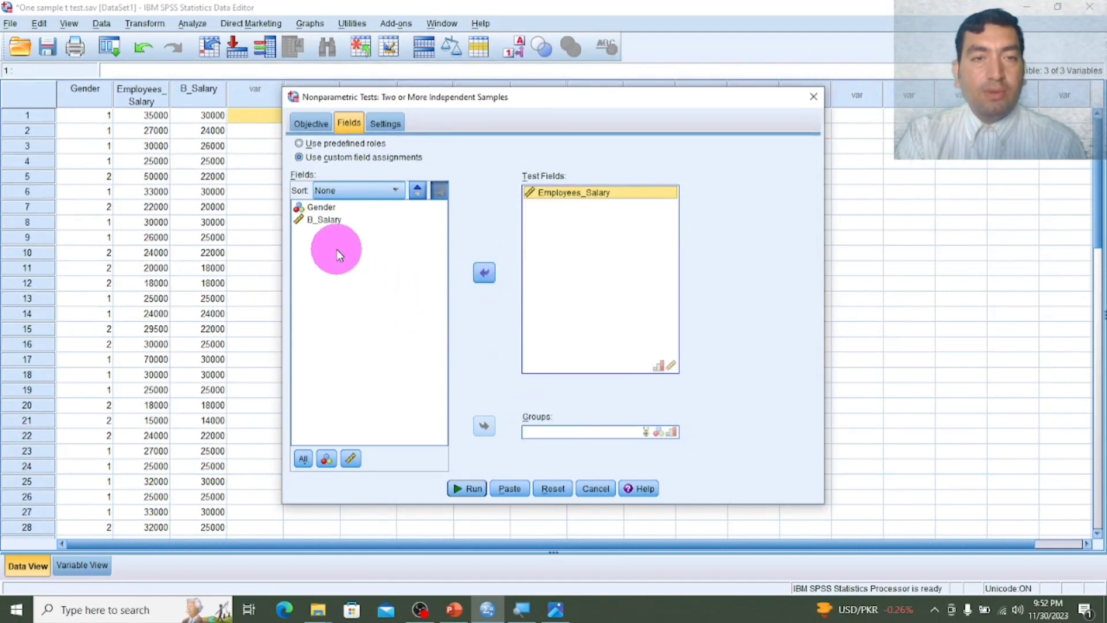
pyautogui.click(322, 207)
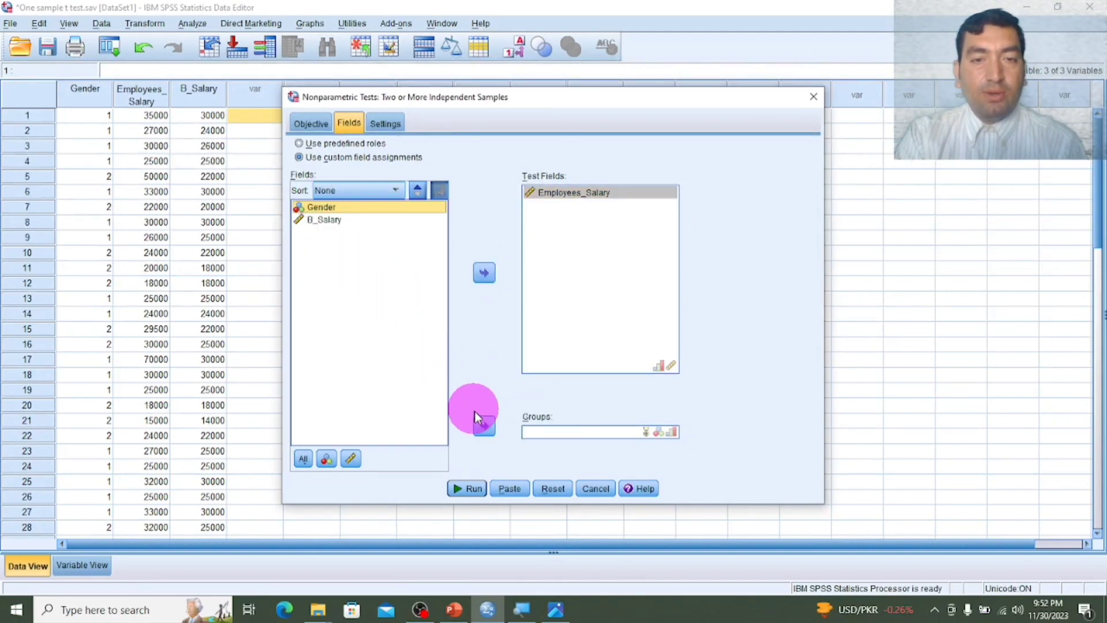
pyautogui.click(483, 427)
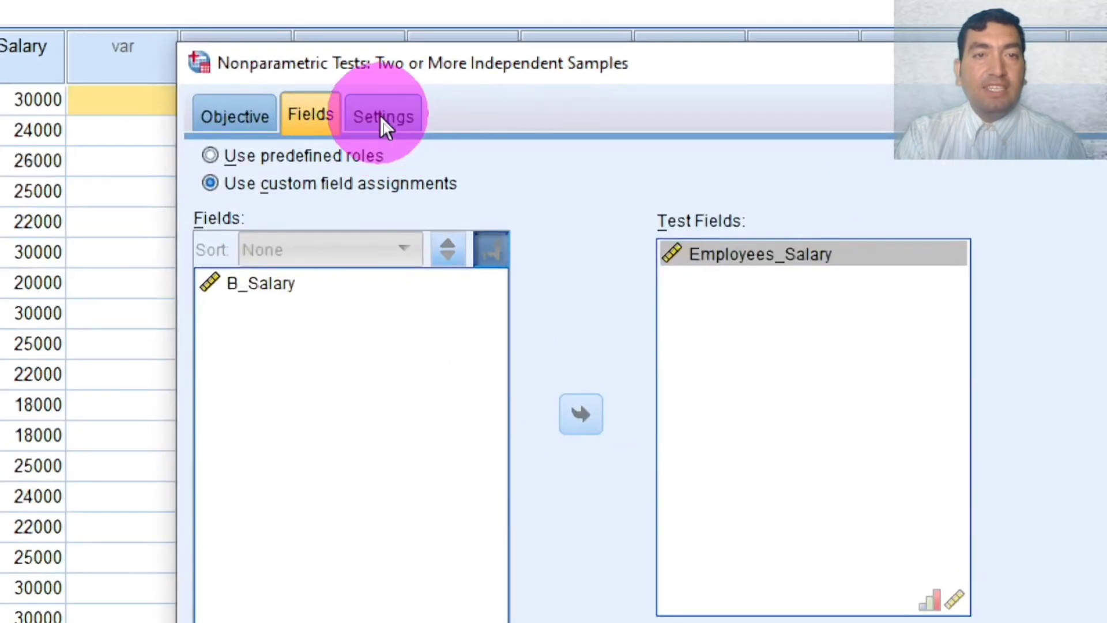
# Customize the tests to use Mann-Whitney U (2 samples) and run the analysis
pyautogui.click(383, 123)
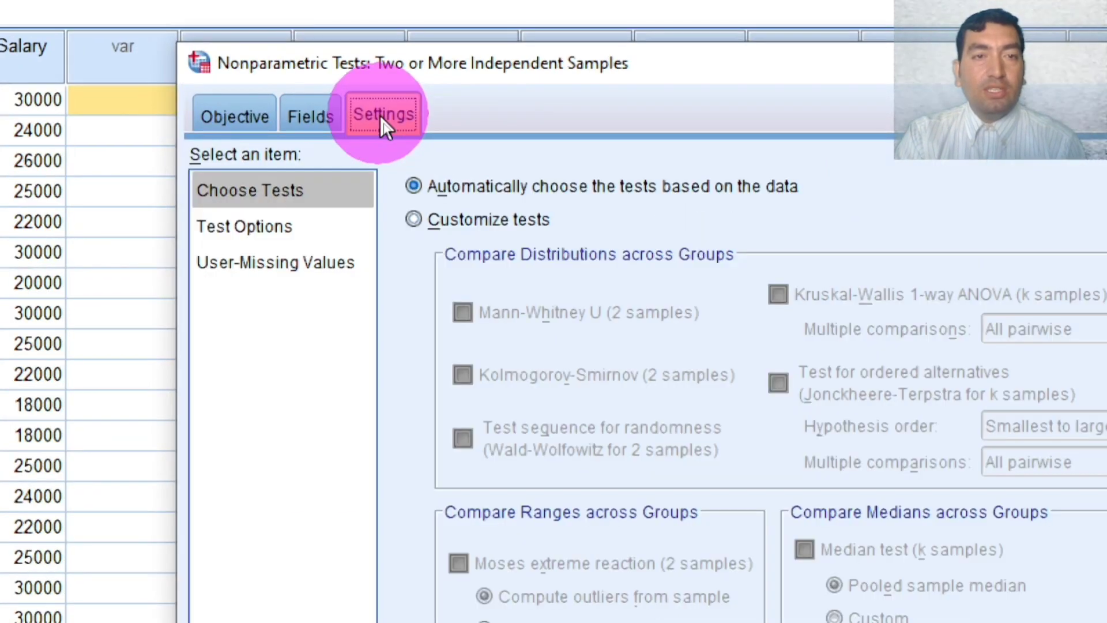
pyautogui.click(415, 220)
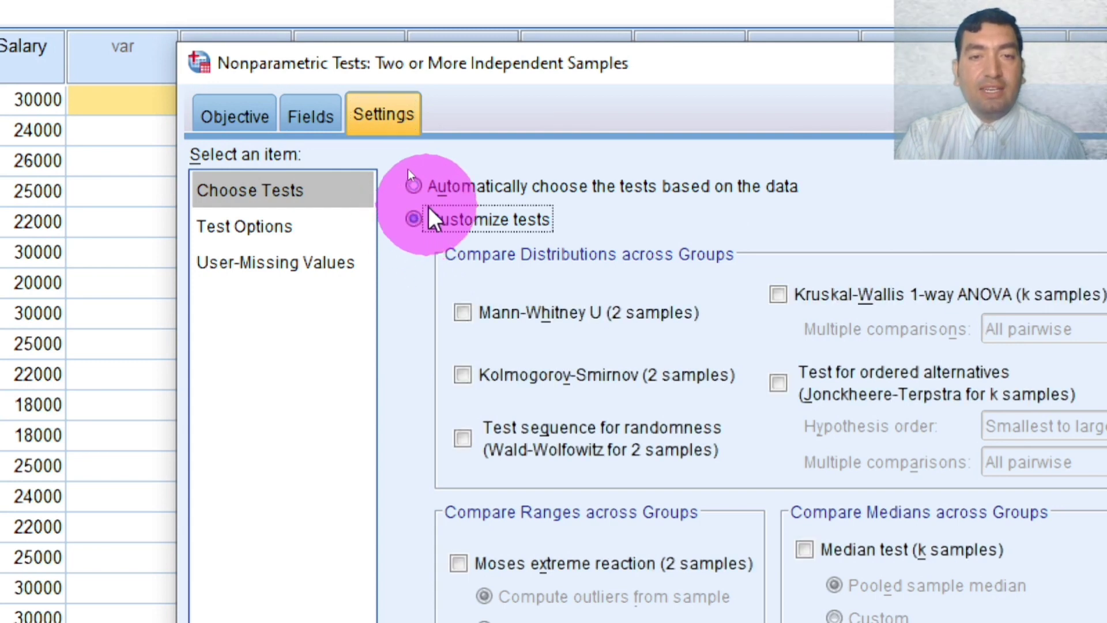
pyautogui.click(462, 309)
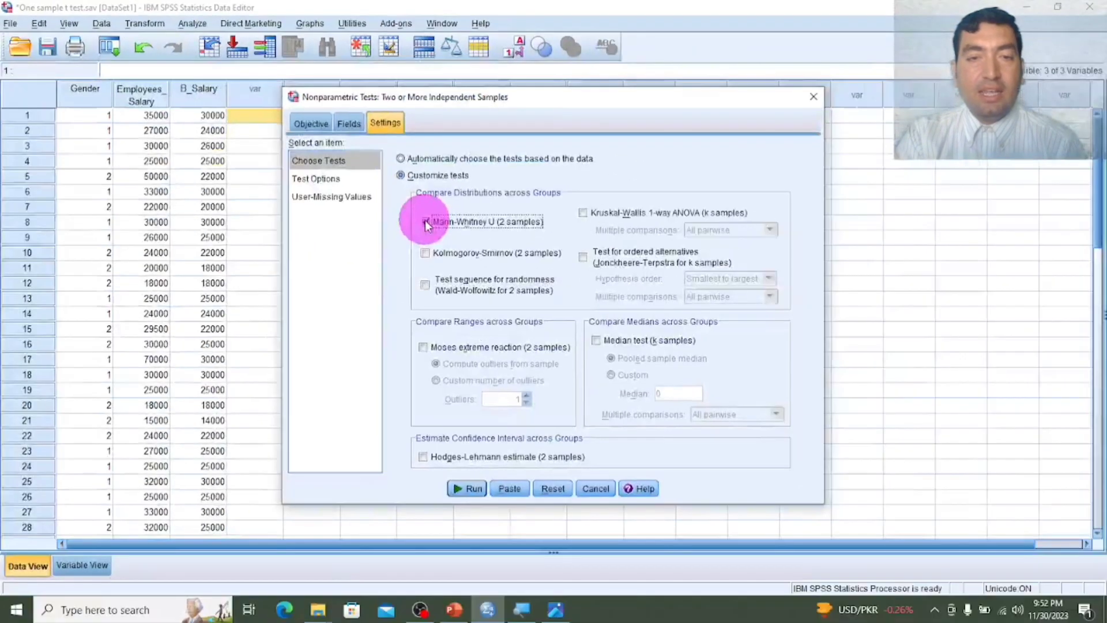
pyautogui.click(466, 488)
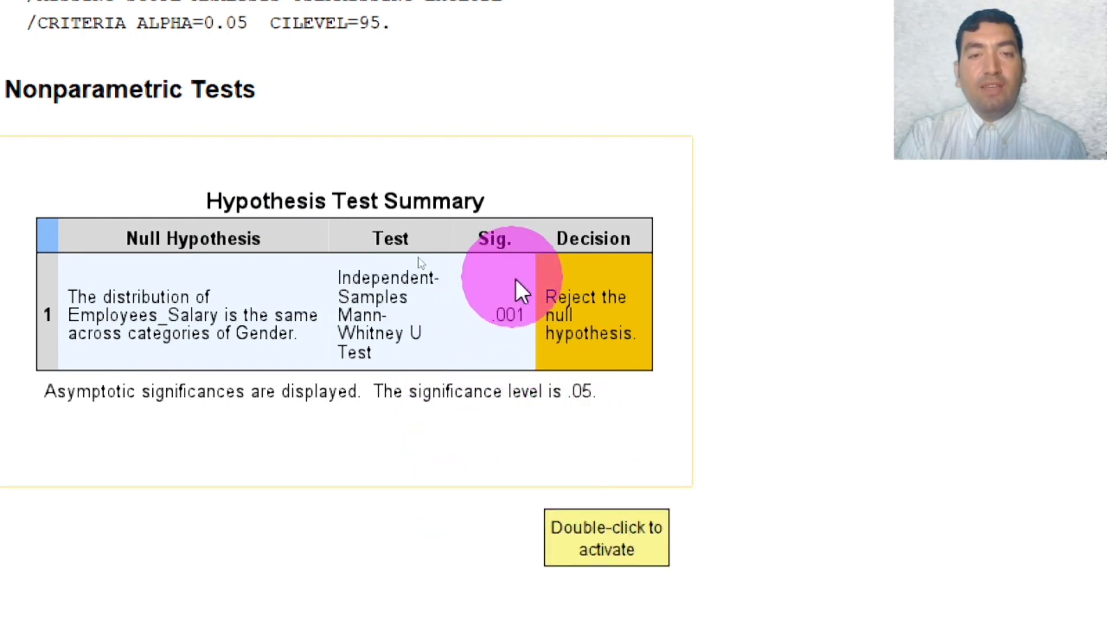
# Open the Hypothesis Test Summary in the Model Viewer, examine the Mann-Whitney U chart and statistics, and close the viewer
pyautogui.click(579, 330)
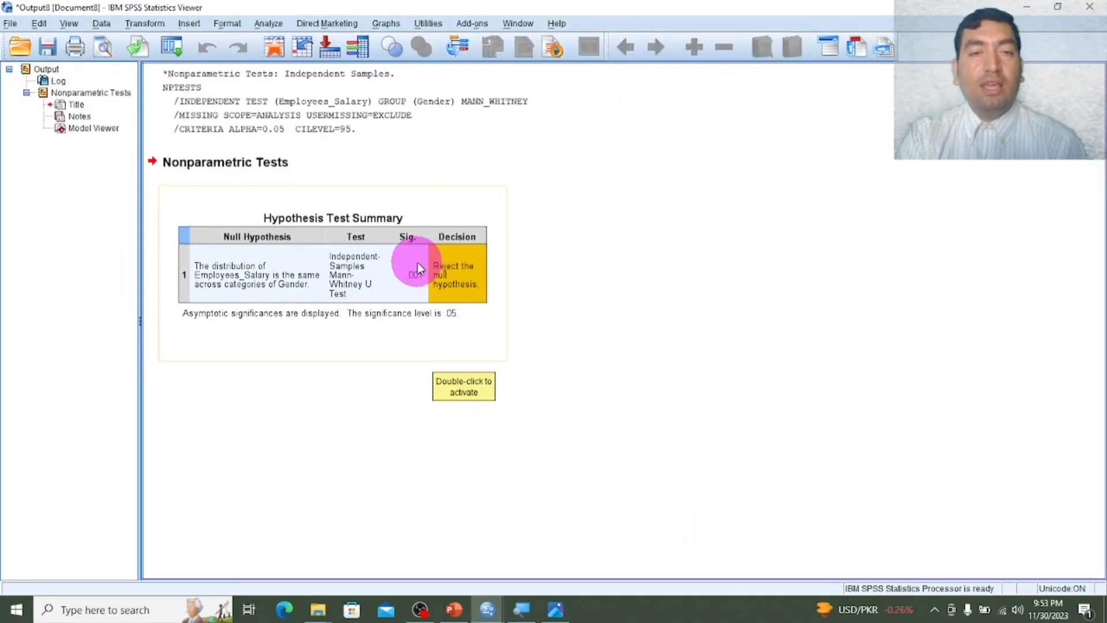
pyautogui.click(418, 269)
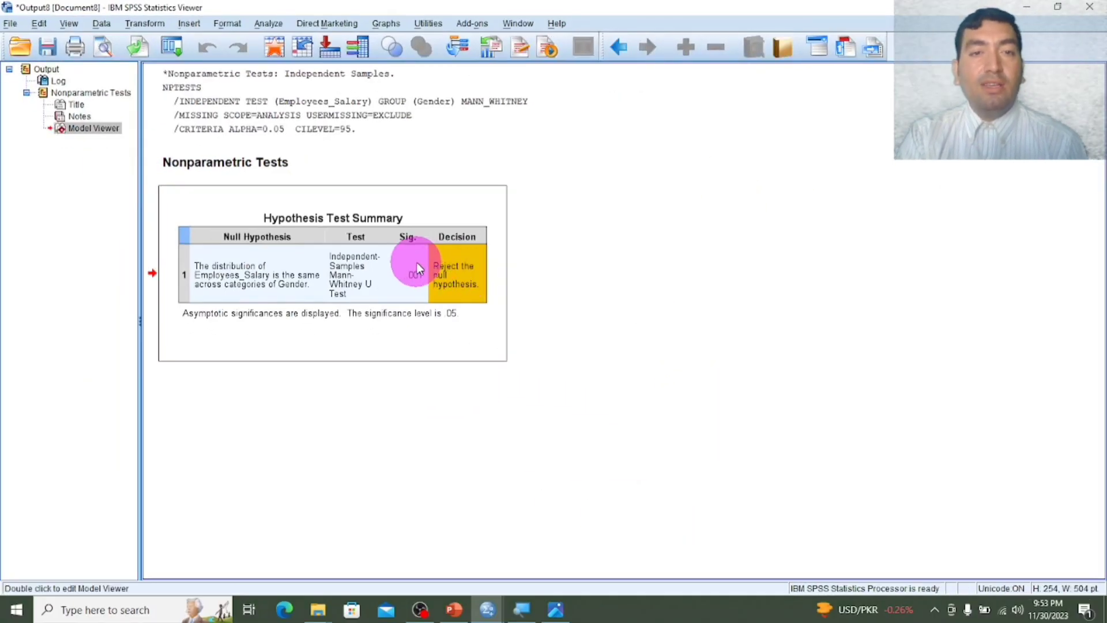
pyautogui.doubleClick(417, 263)
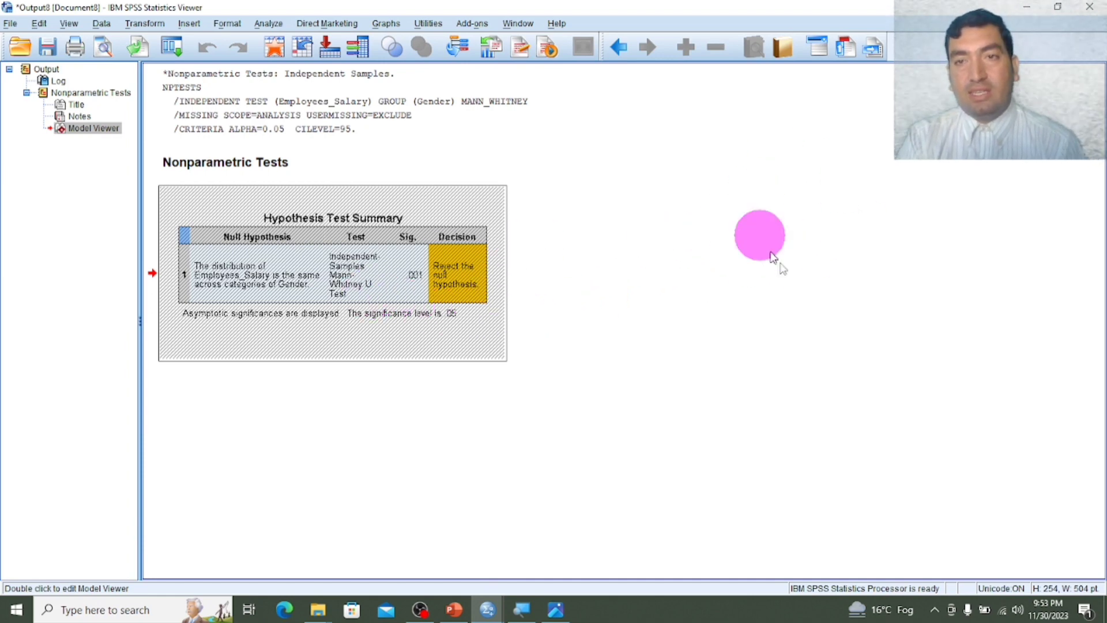
pyautogui.doubleClick(456, 272)
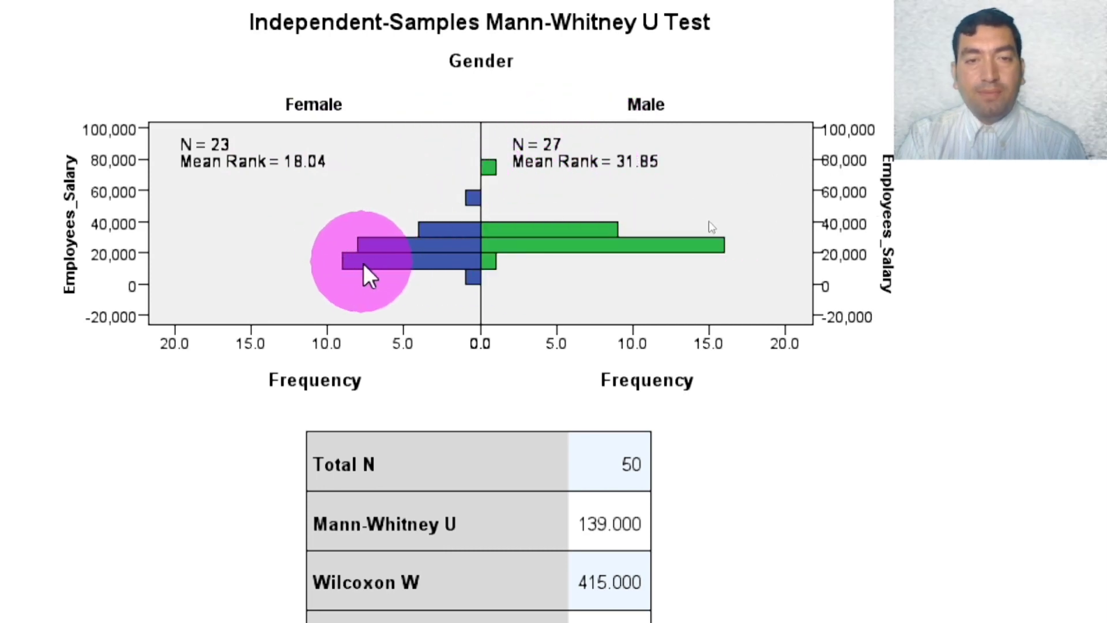
pyautogui.scroll(-2, 460, 593)
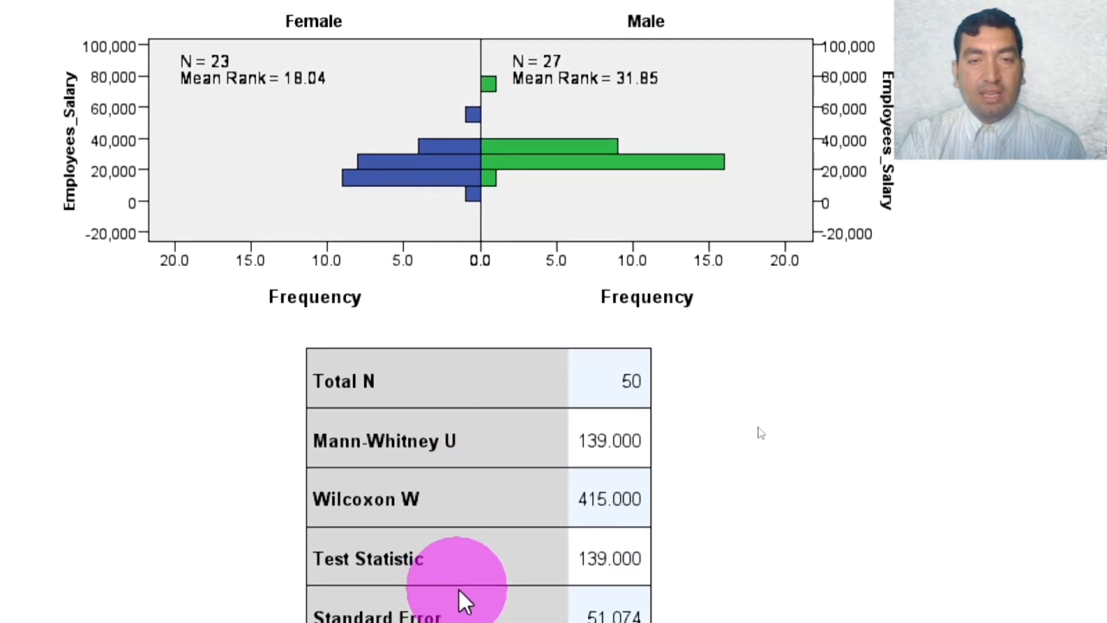
pyautogui.scroll(-5, 459, 589)
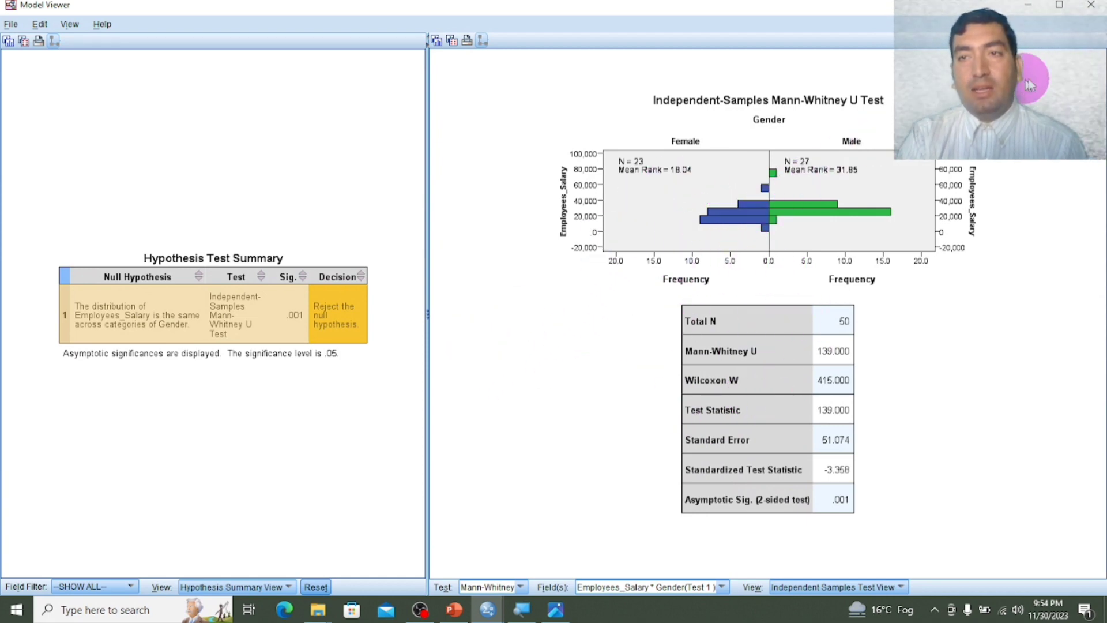
pyautogui.click(1094, 9)
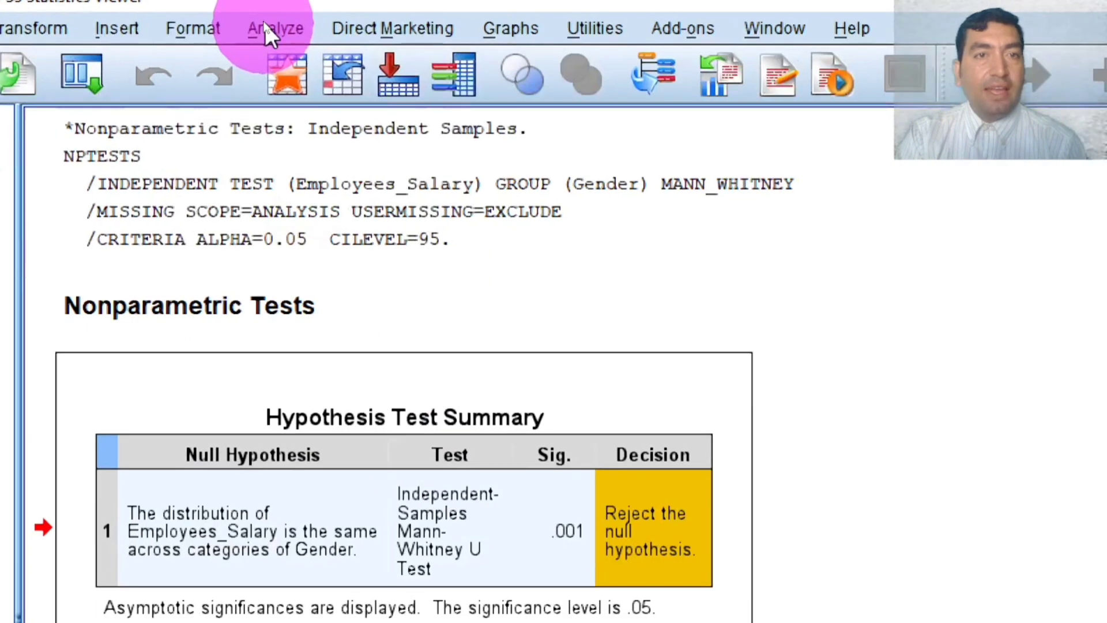
# Start the legacy two-independent-samples nonparametric test with Employees_Salary as the test variable
pyautogui.click(266, 24)
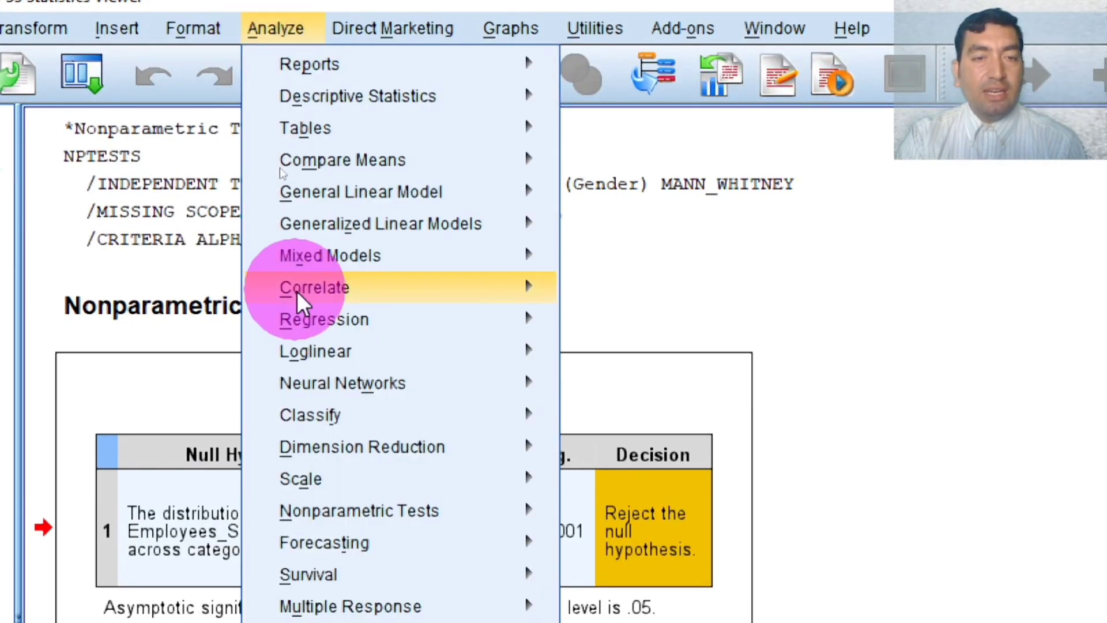
pyautogui.moveTo(301, 501)
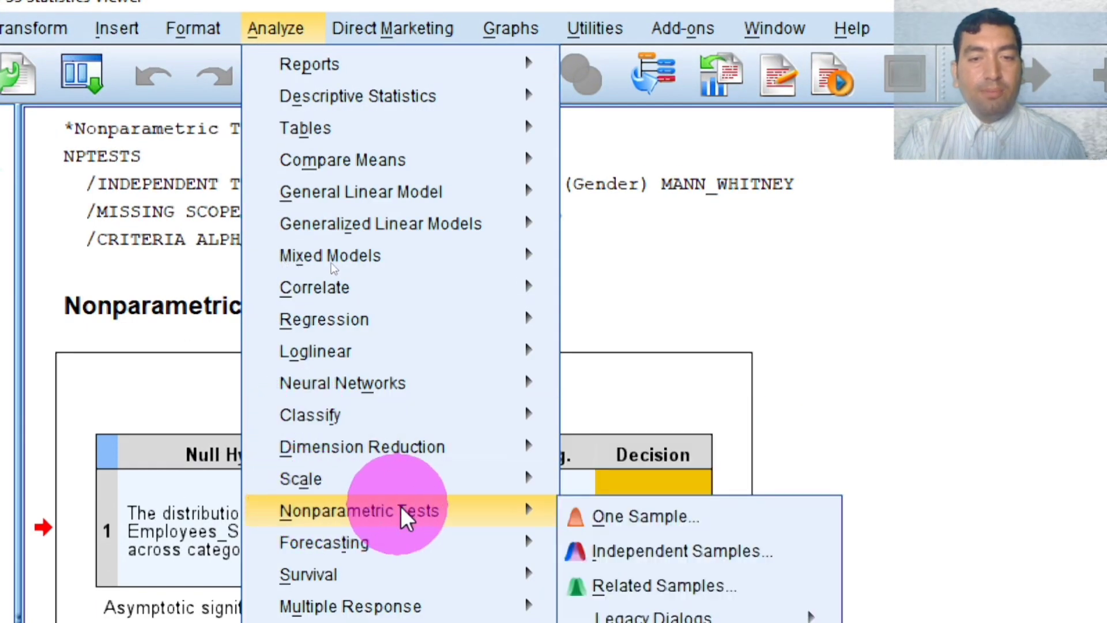
pyautogui.moveTo(654, 618)
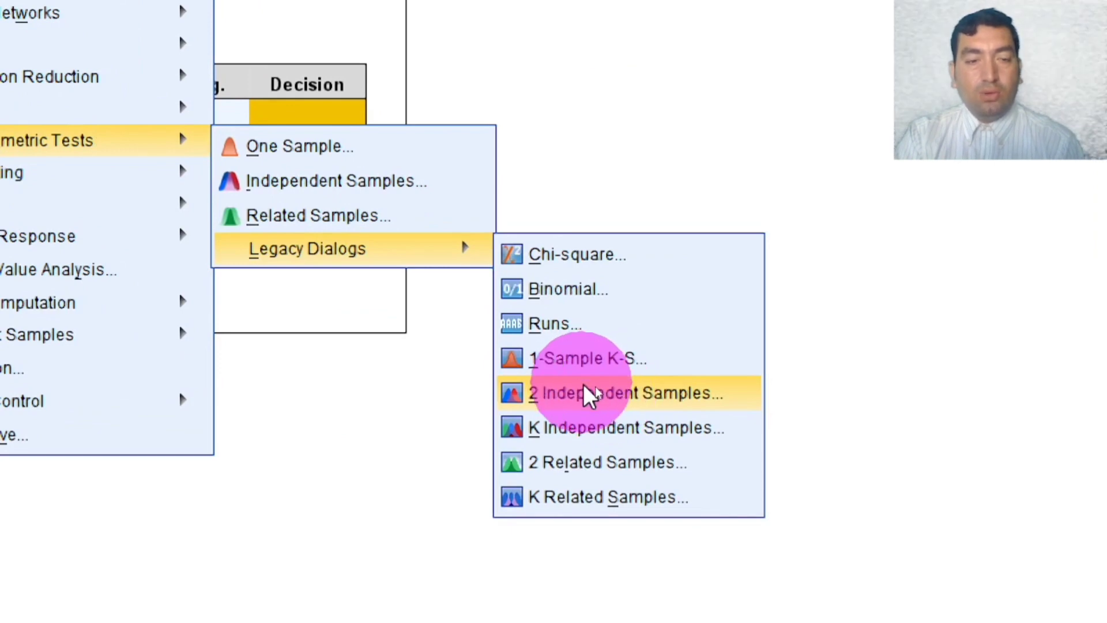
pyautogui.click(585, 392)
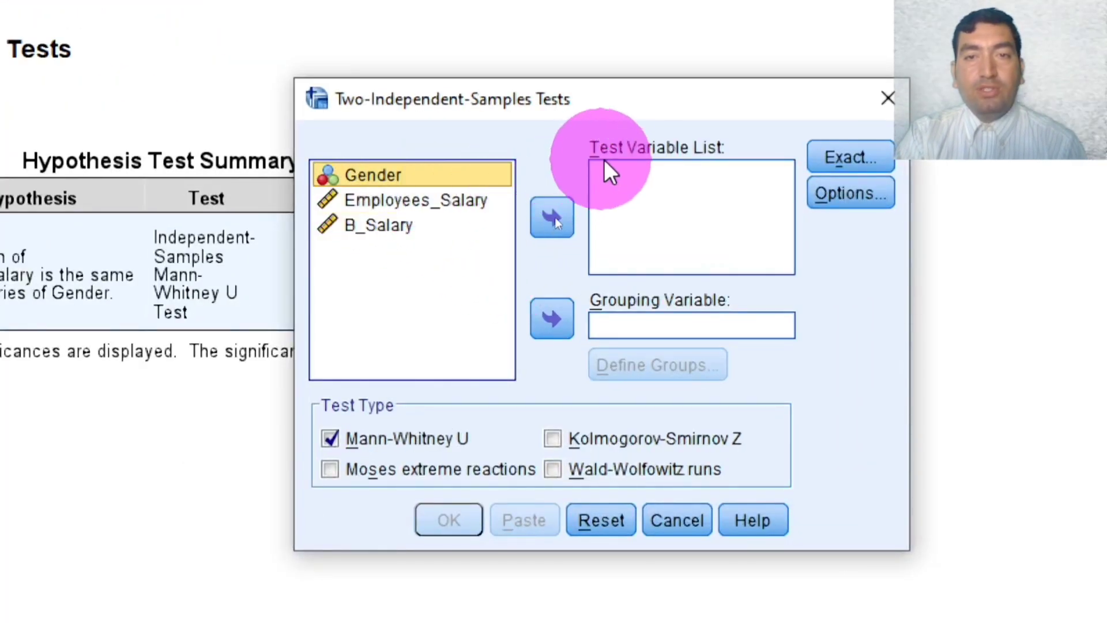
pyautogui.click(419, 195)
pyautogui.click(553, 214)
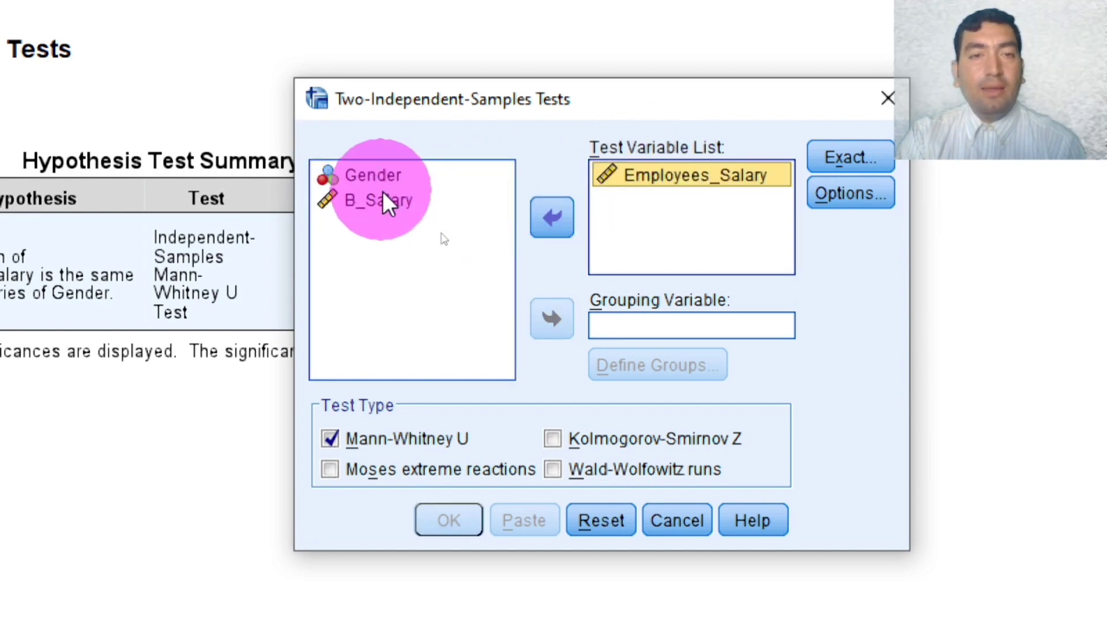
# Assign Gender as the grouping variable of the two-independent-samples test, defining Group 1 as 1 and Group 2 as 2
pyautogui.click(368, 173)
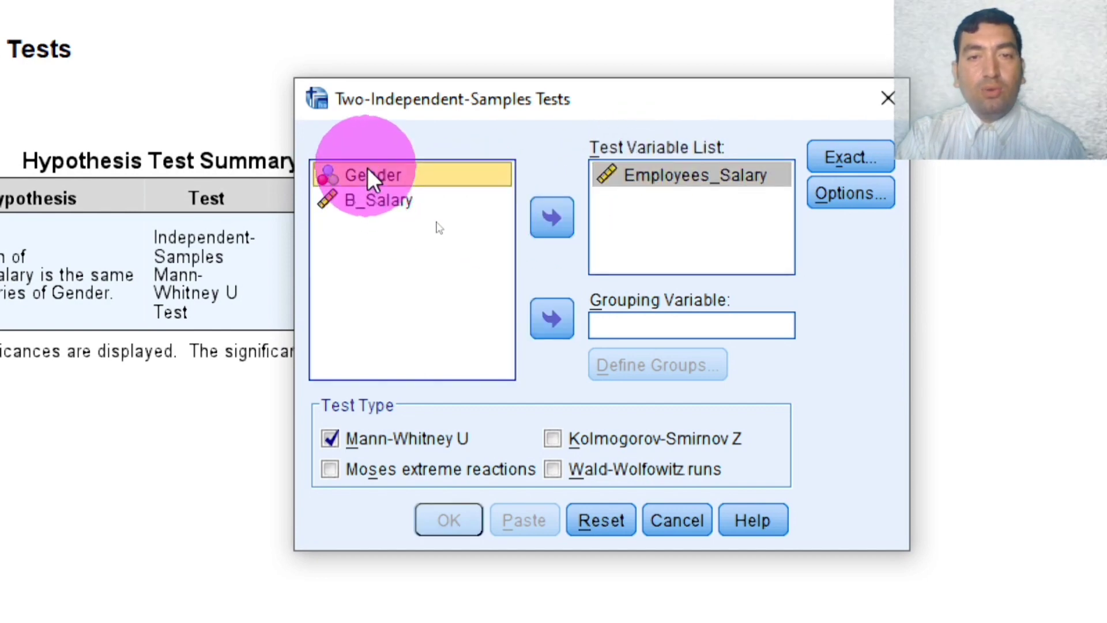
pyautogui.click(554, 320)
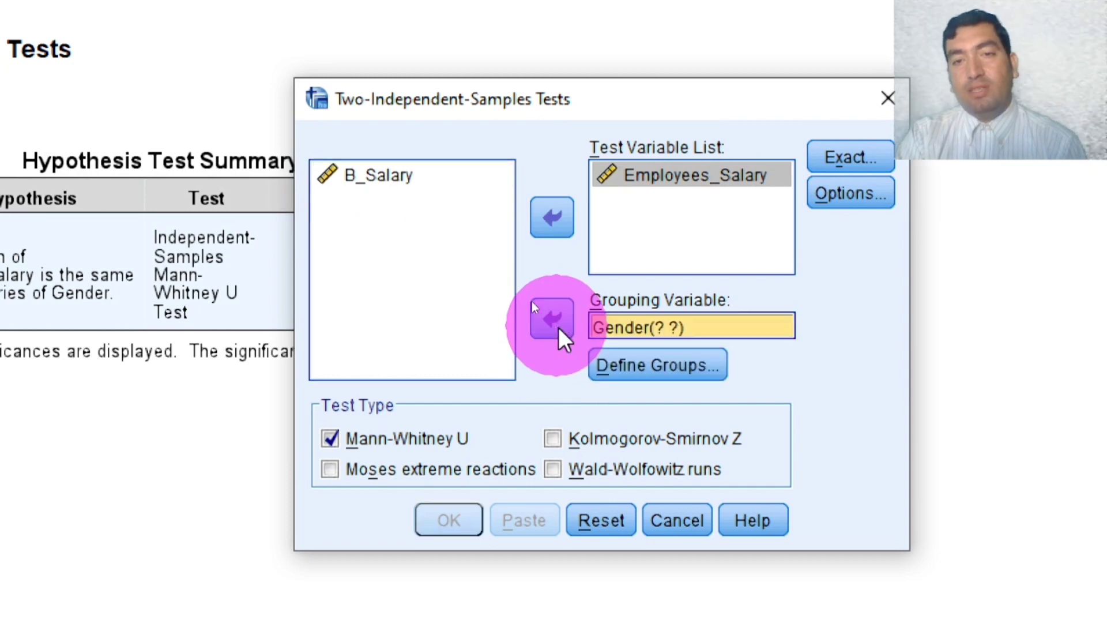
pyautogui.click(649, 356)
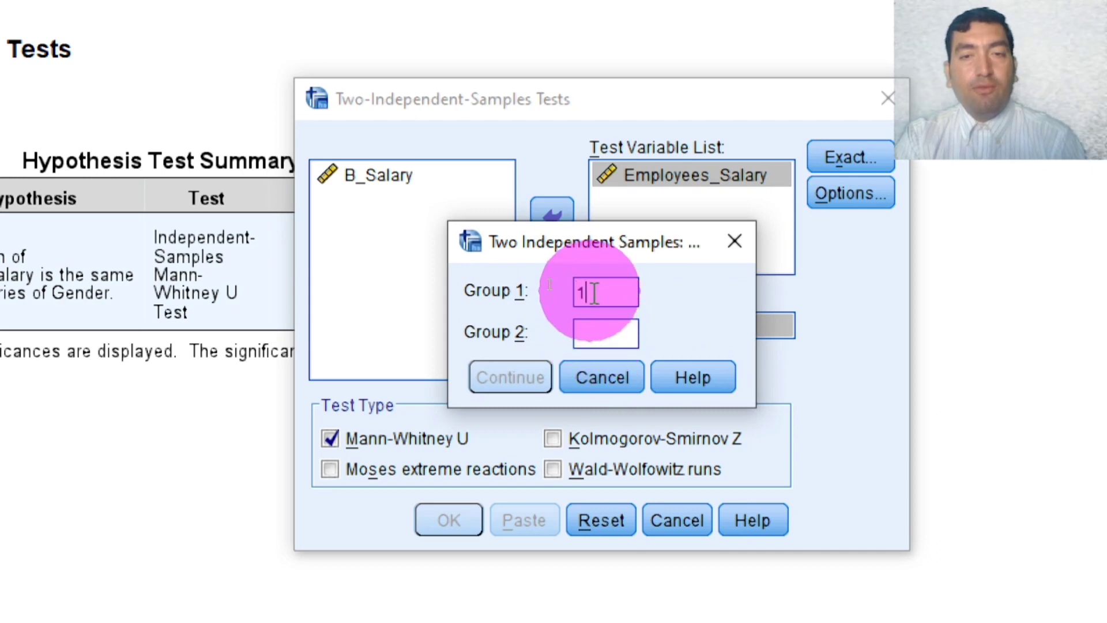
pyautogui.click(591, 335)
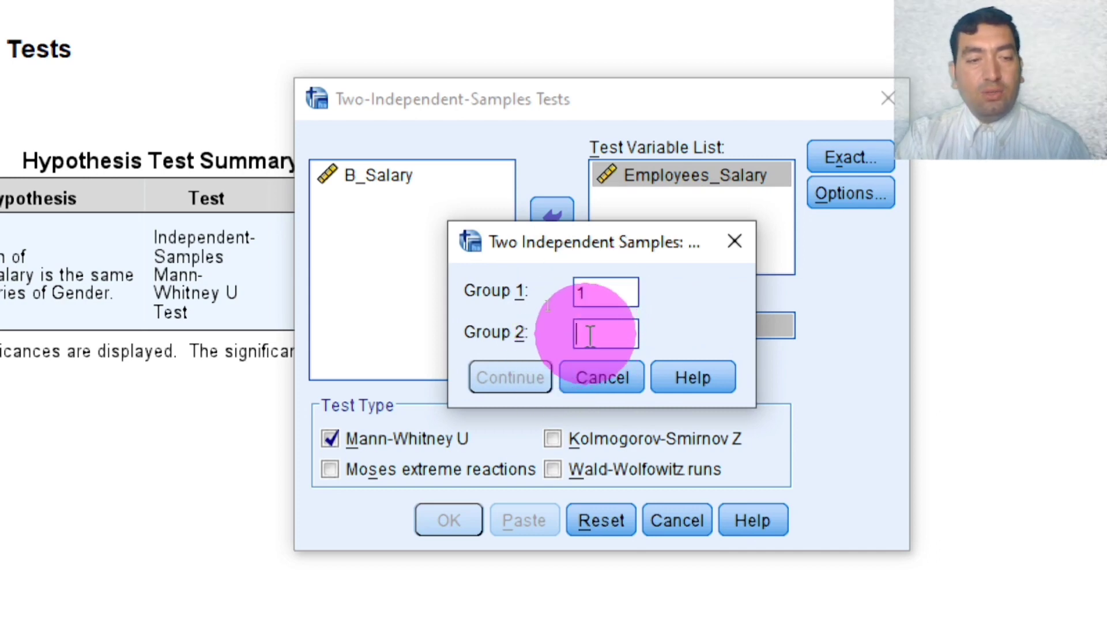
pyautogui.write('2')
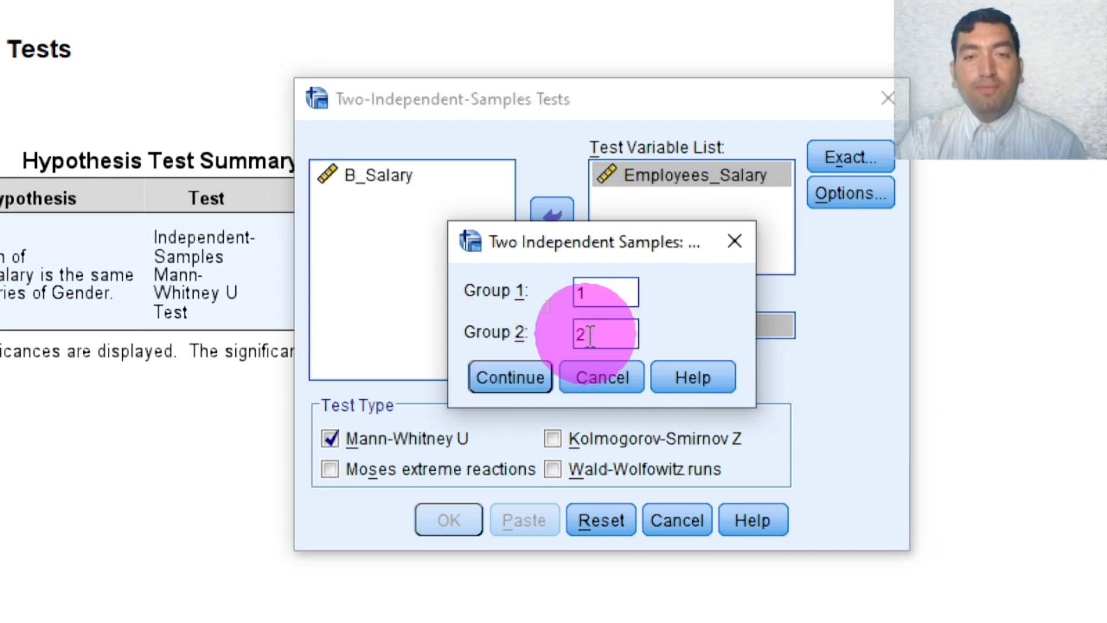
pyautogui.click(495, 375)
# Include descriptive statistics in the two-independent-samples test and run the Mann-Whitney U analysis
pyautogui.click(848, 199)
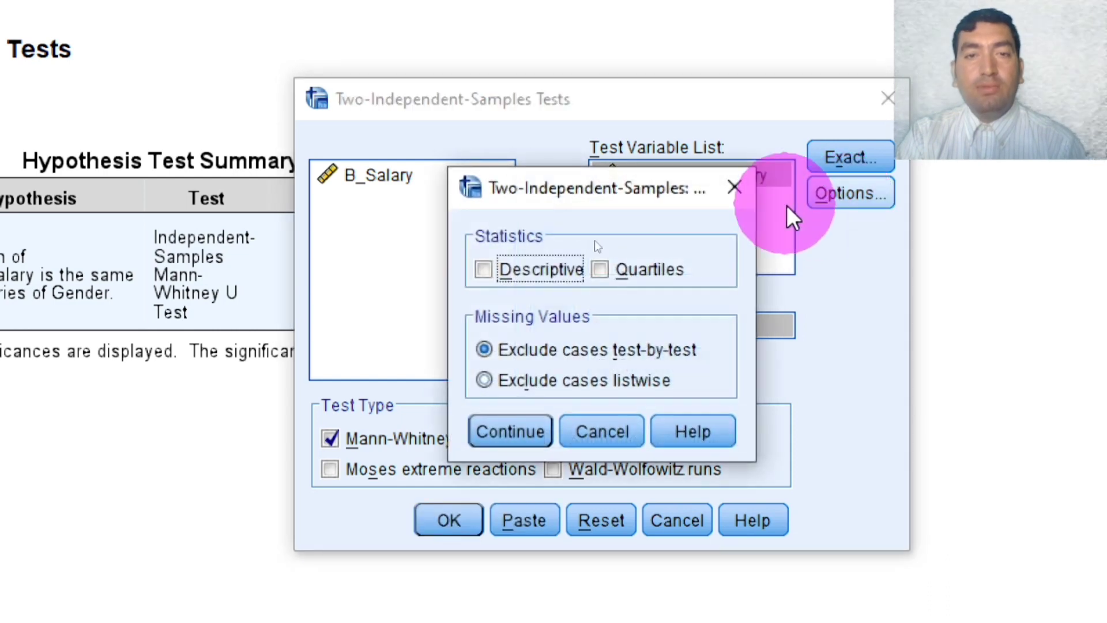
pyautogui.click(484, 272)
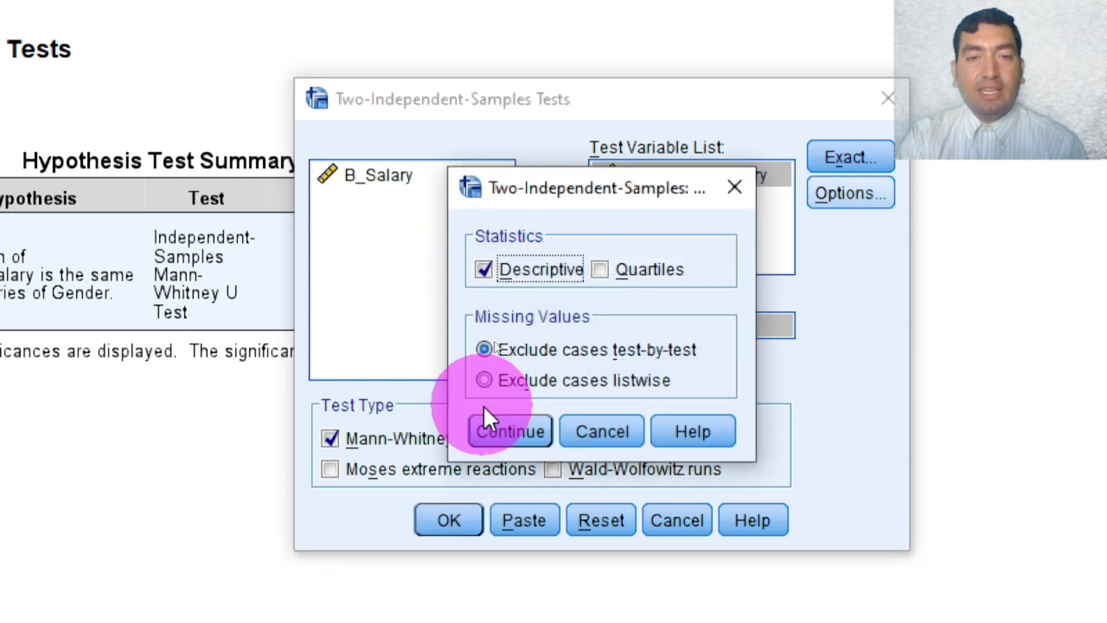
pyautogui.click(491, 430)
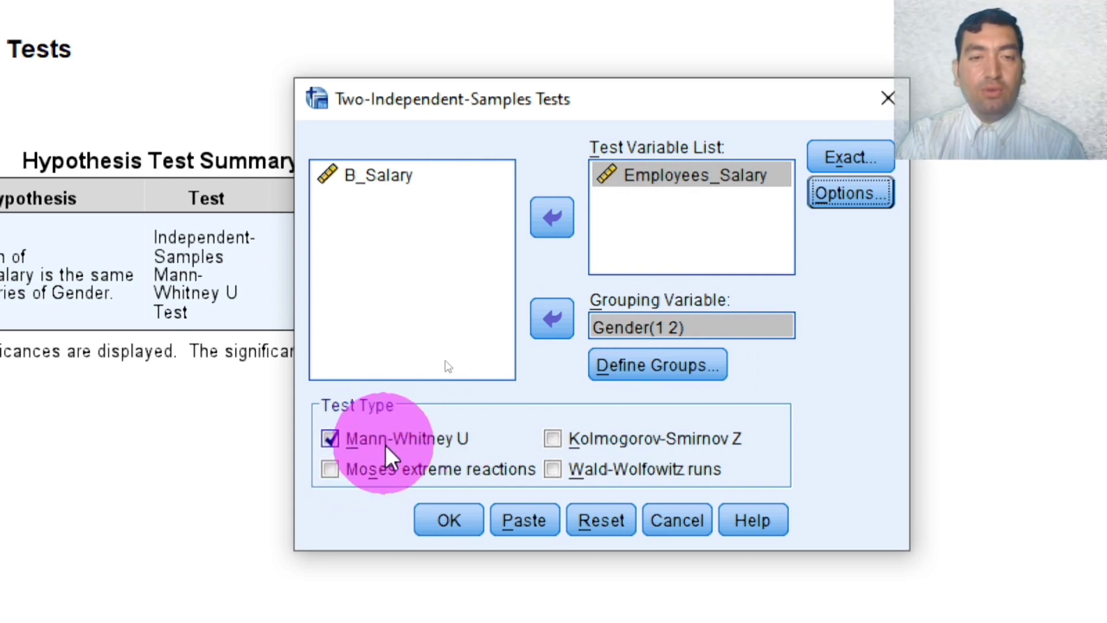
pyautogui.click(445, 519)
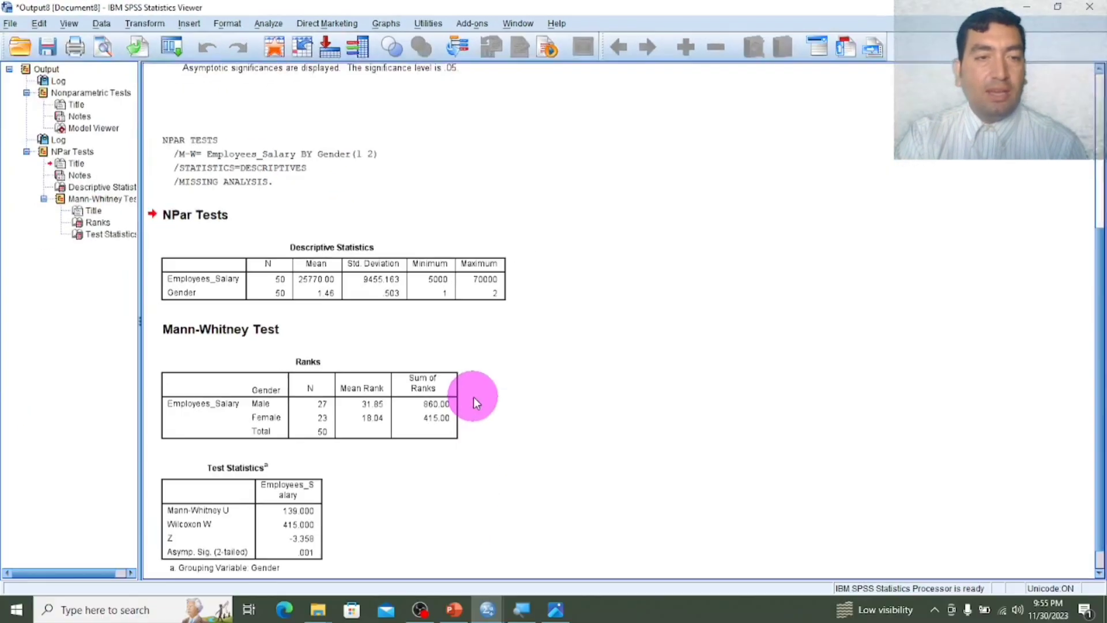
# Examine the Ranks and Test Statistics tables in the Mann-Whitney Test output
pyautogui.click(395, 528)
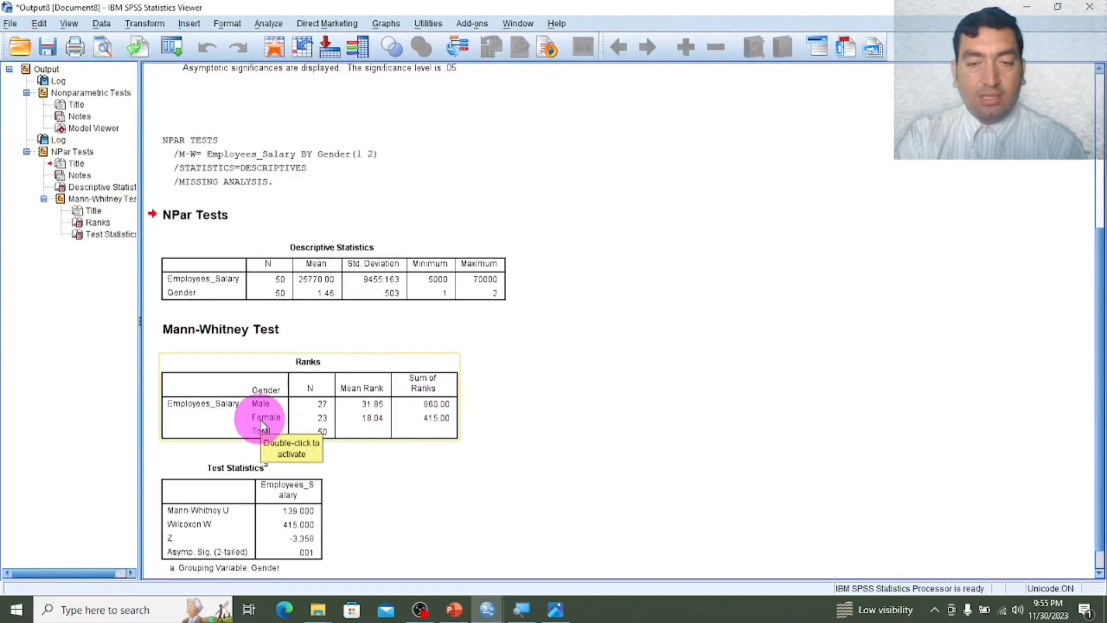
pyautogui.click(294, 262)
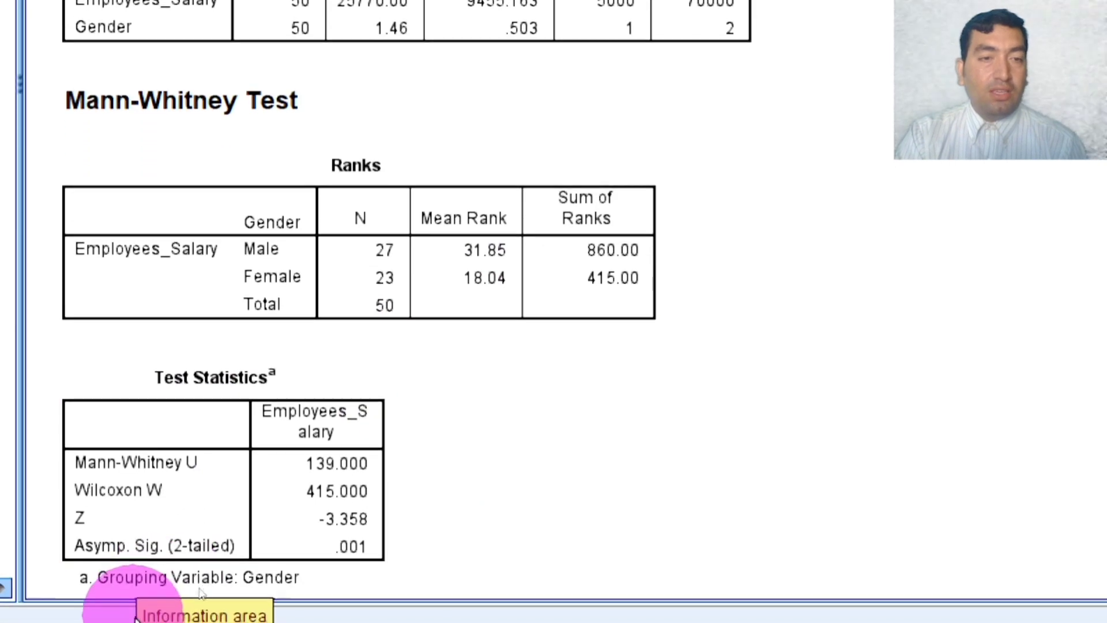
pyautogui.click(208, 551)
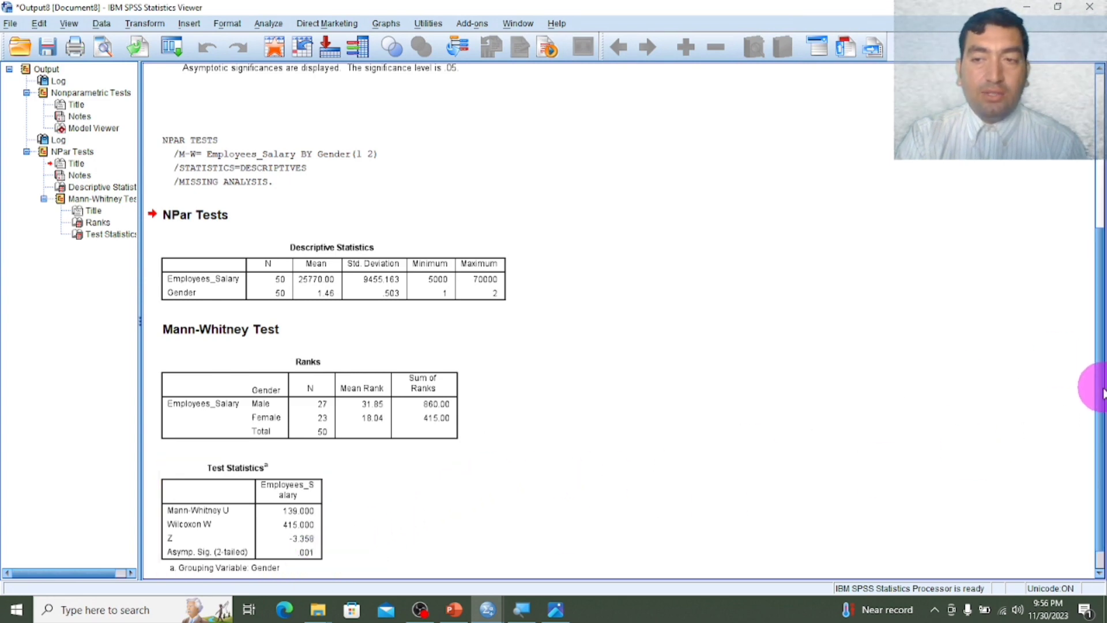
pyautogui.moveTo(1102, 396); pyautogui.dragTo(1088, 302)
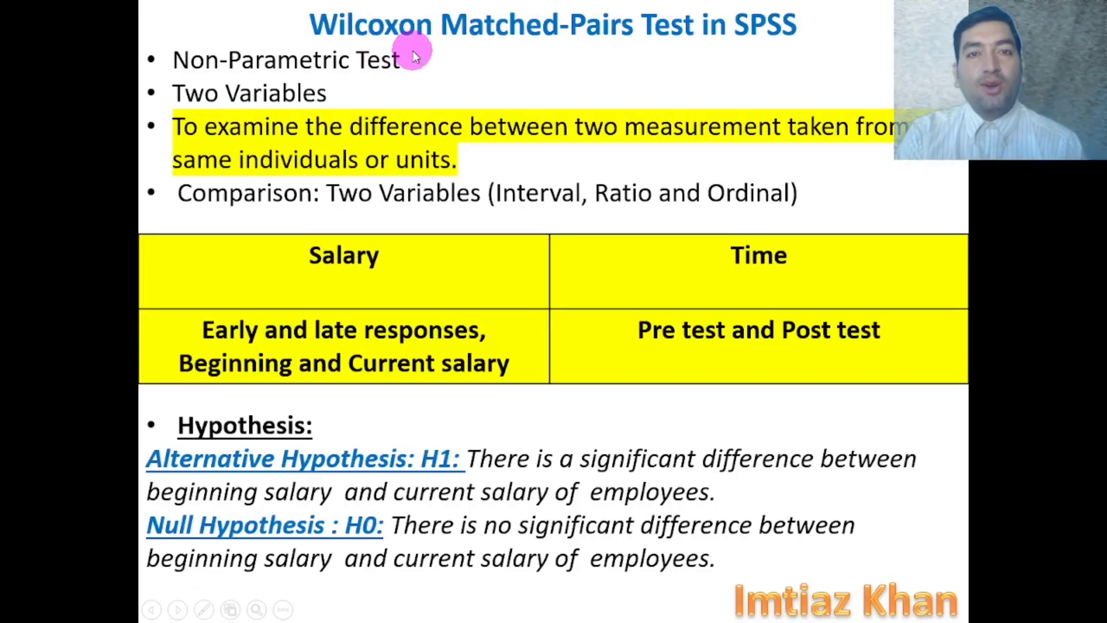
pyautogui.click(345, 83)
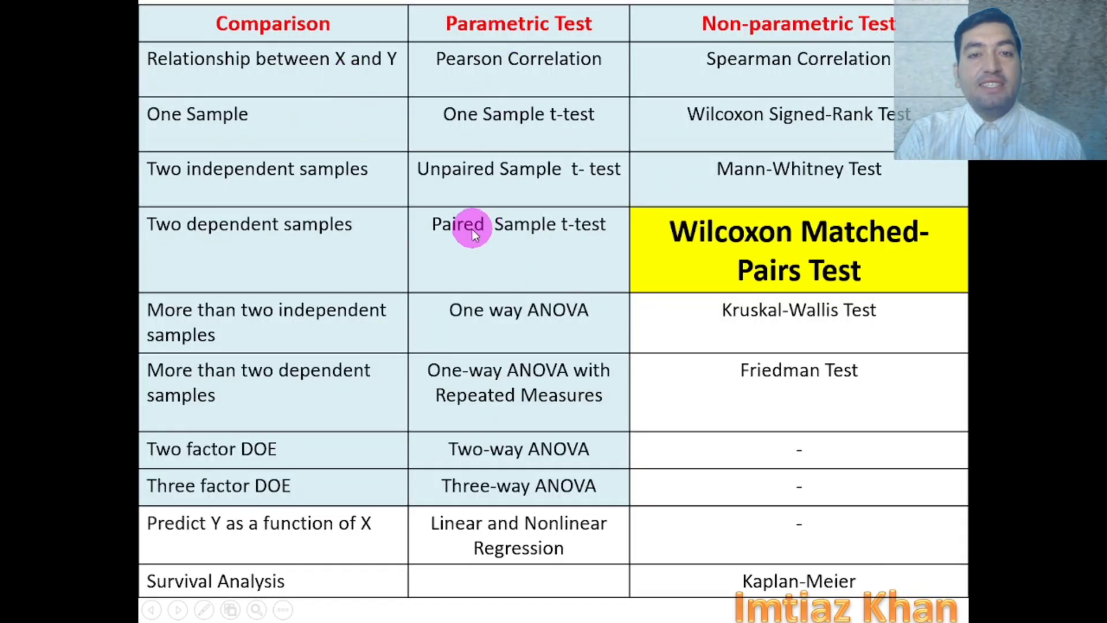
pyautogui.click(521, 230)
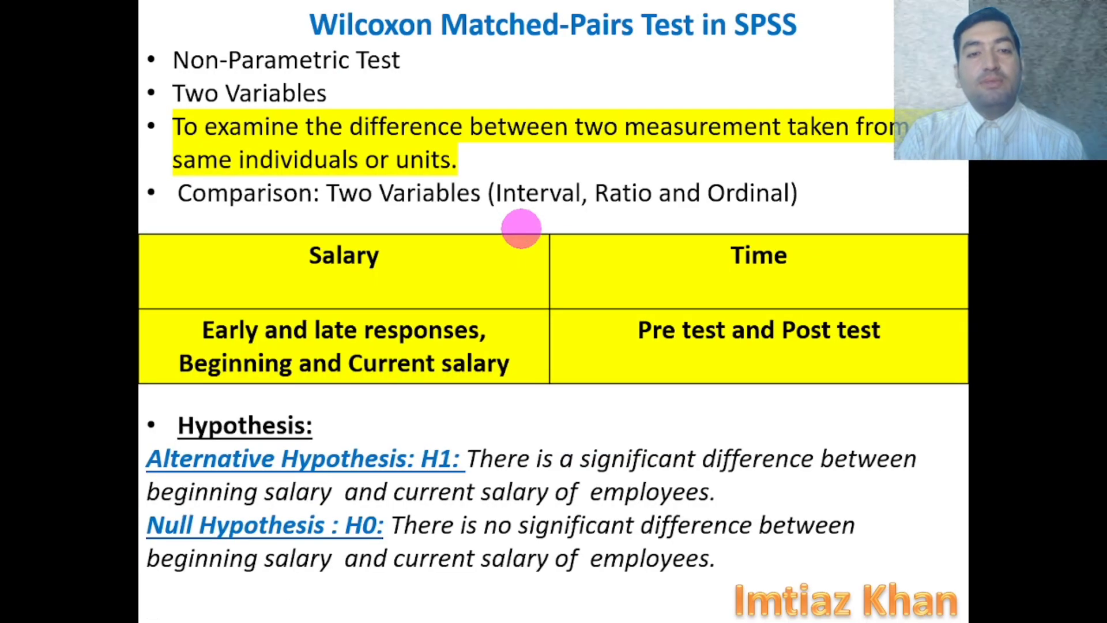
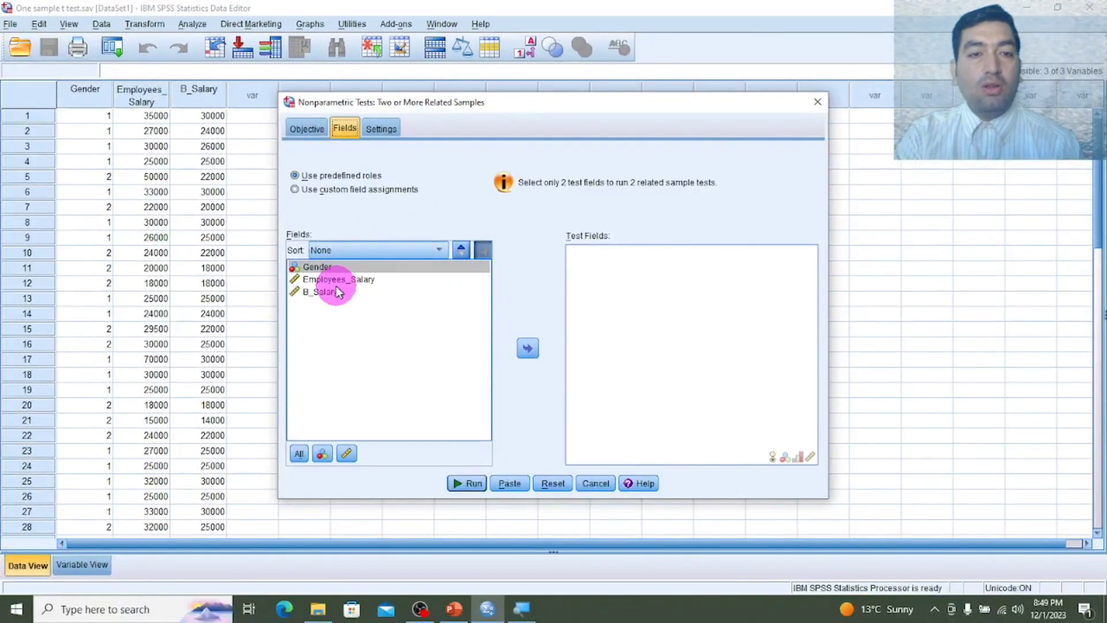
# Assign Employees_Salary and B_Salary as the test fields of the related samples nonparametric test
pyautogui.click(339, 280)
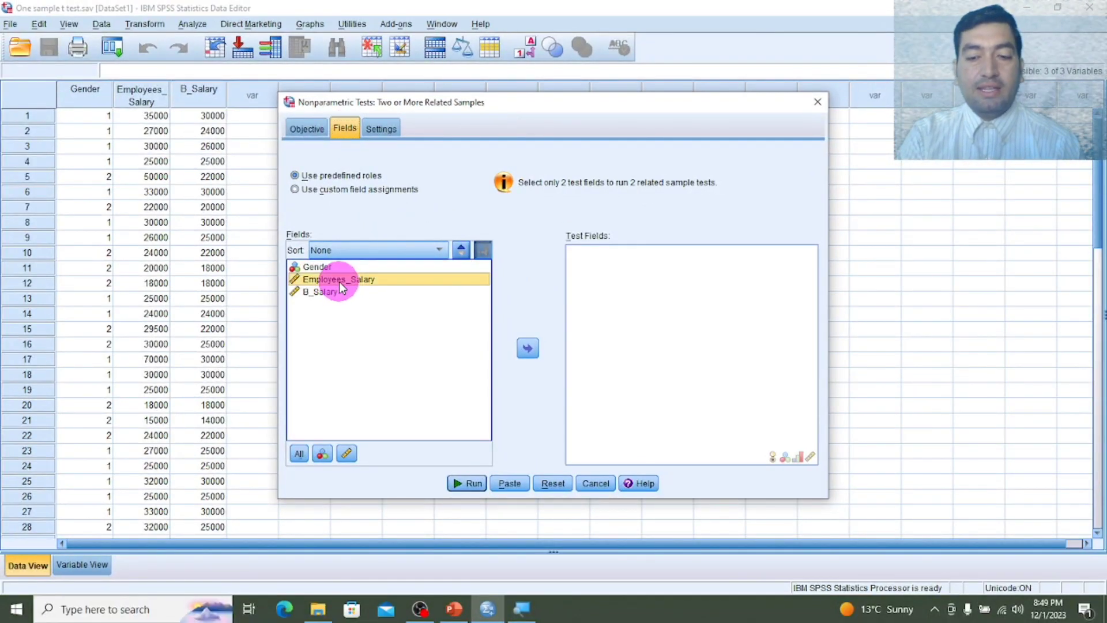
pyautogui.keyDown('ctrl'); pyautogui.click(339, 290); pyautogui.keyUp('ctrl')
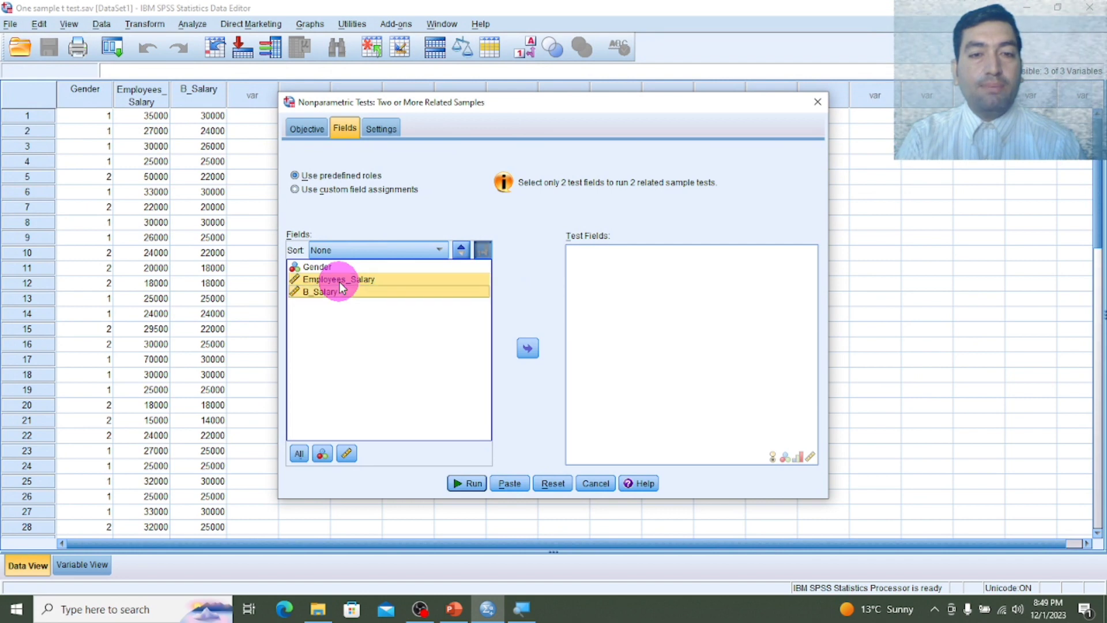
pyautogui.click(526, 358)
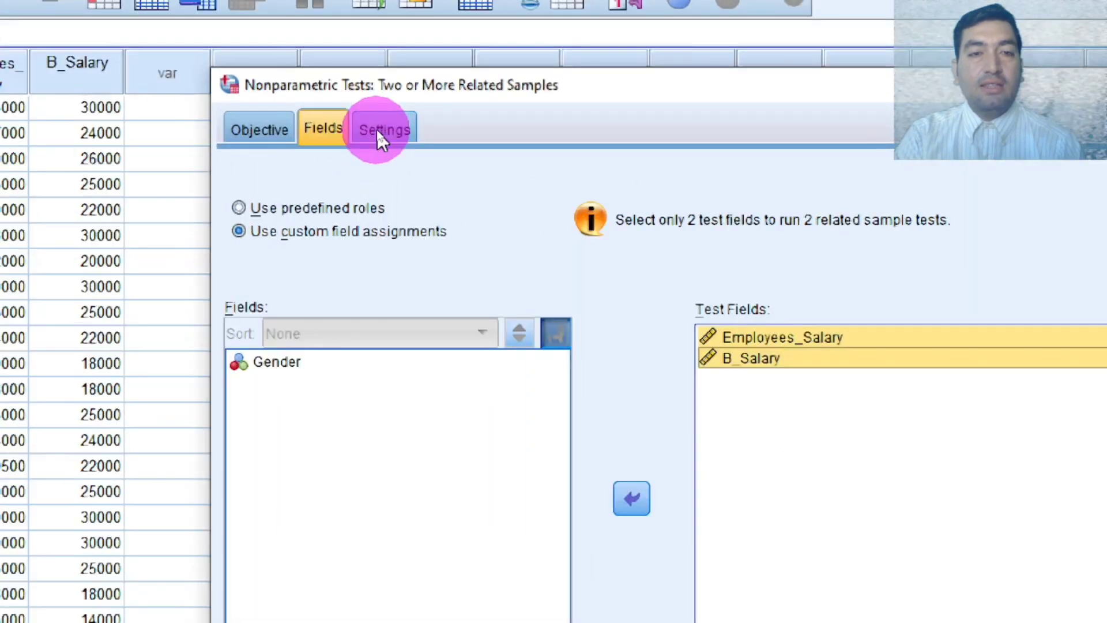
# Customize the tests to use Wilcoxon matched-pair signed-rank (2 samples) and run the related samples analysis
pyautogui.click(379, 131)
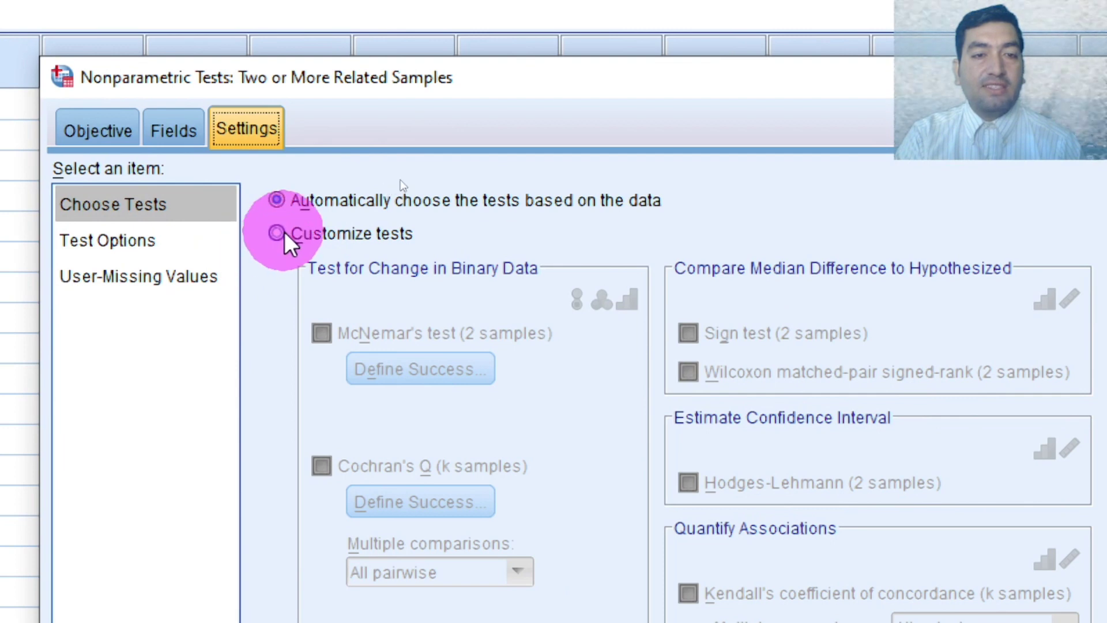
pyautogui.click(281, 232)
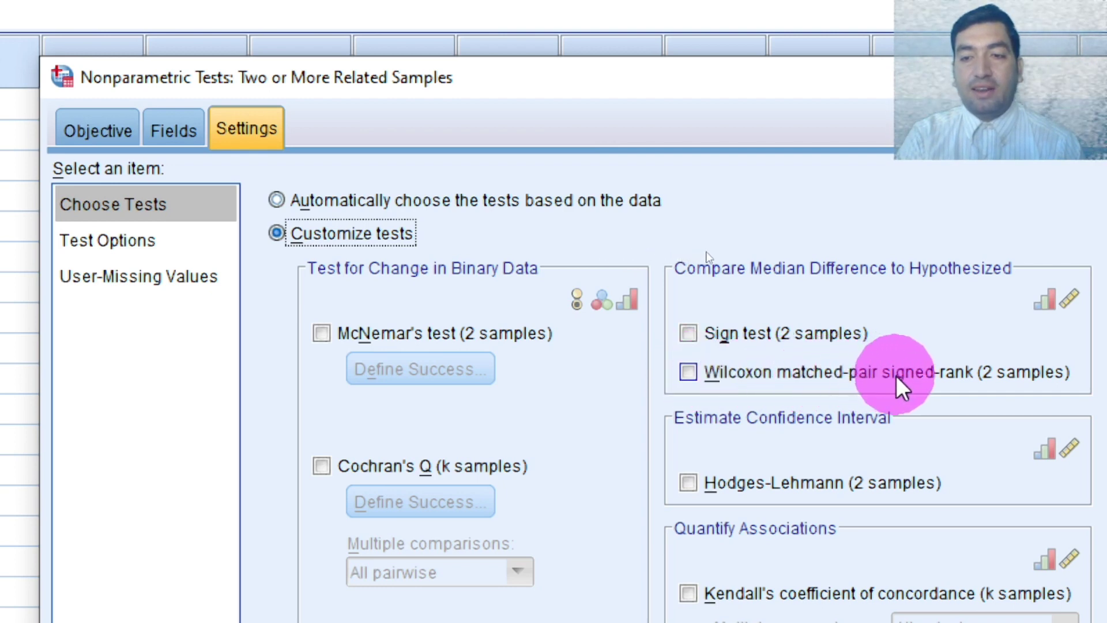
pyautogui.click(687, 373)
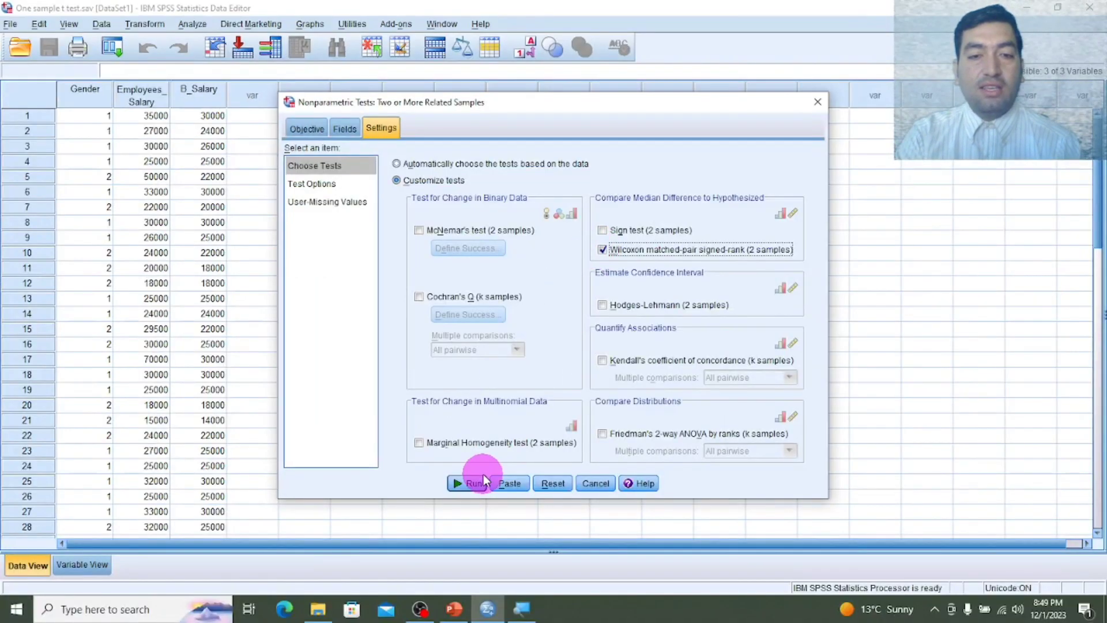
pyautogui.click(470, 484)
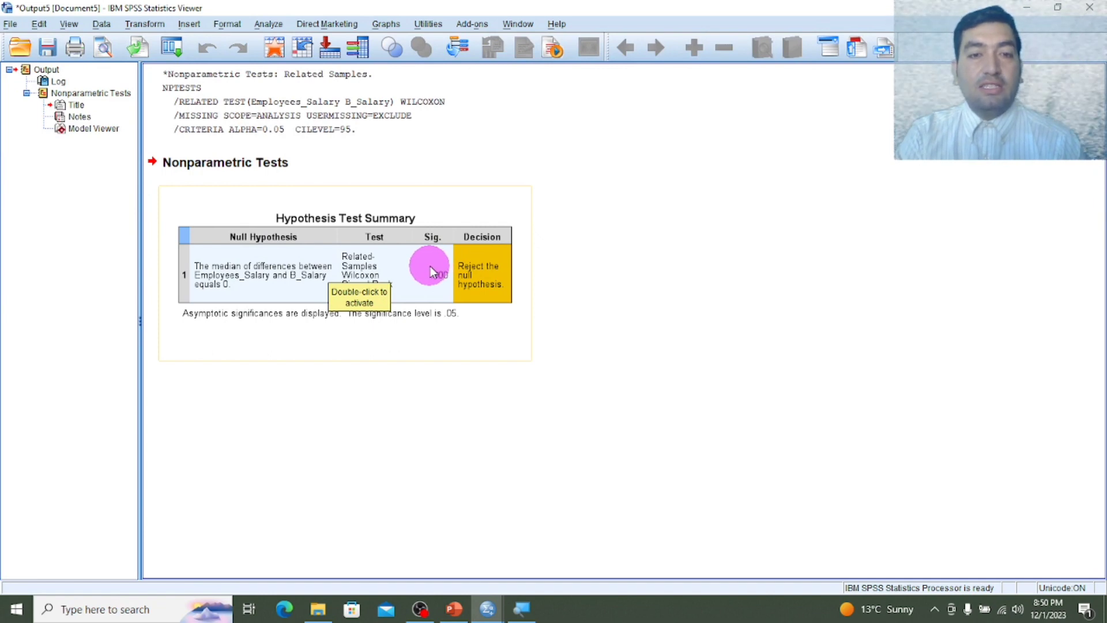
# Open the Hypothesis Test Summary in the Model Viewer, examine the Wilcoxon Signed Rank chart and statistics, and close the viewer
pyautogui.click(431, 271)
pyautogui.doubleClick(431, 271)
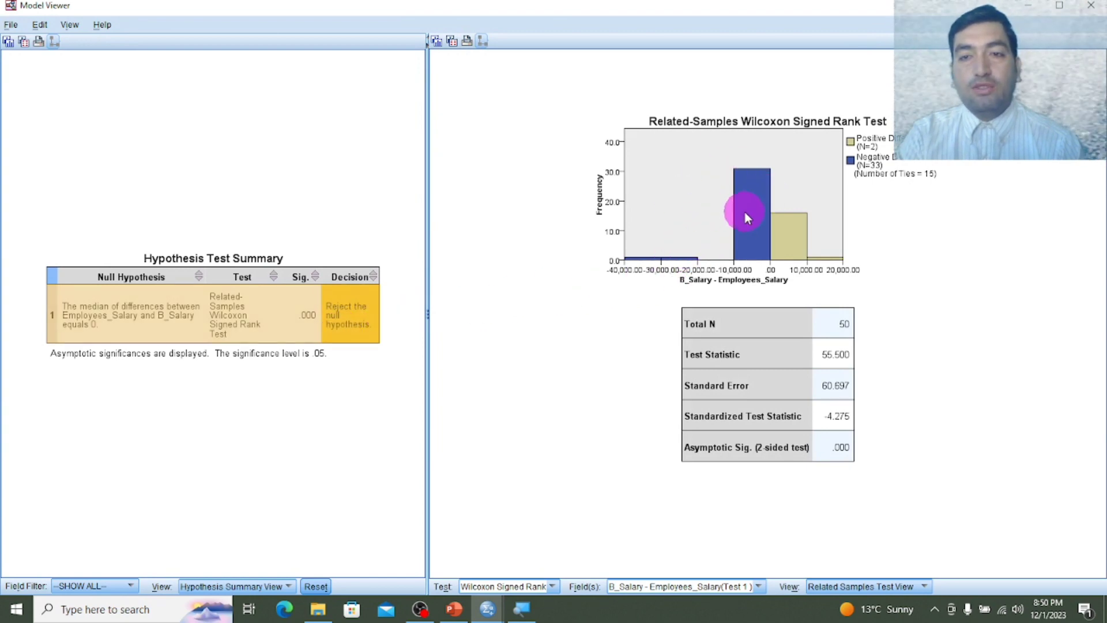
pyautogui.press('super')
pyautogui.press('Escape')
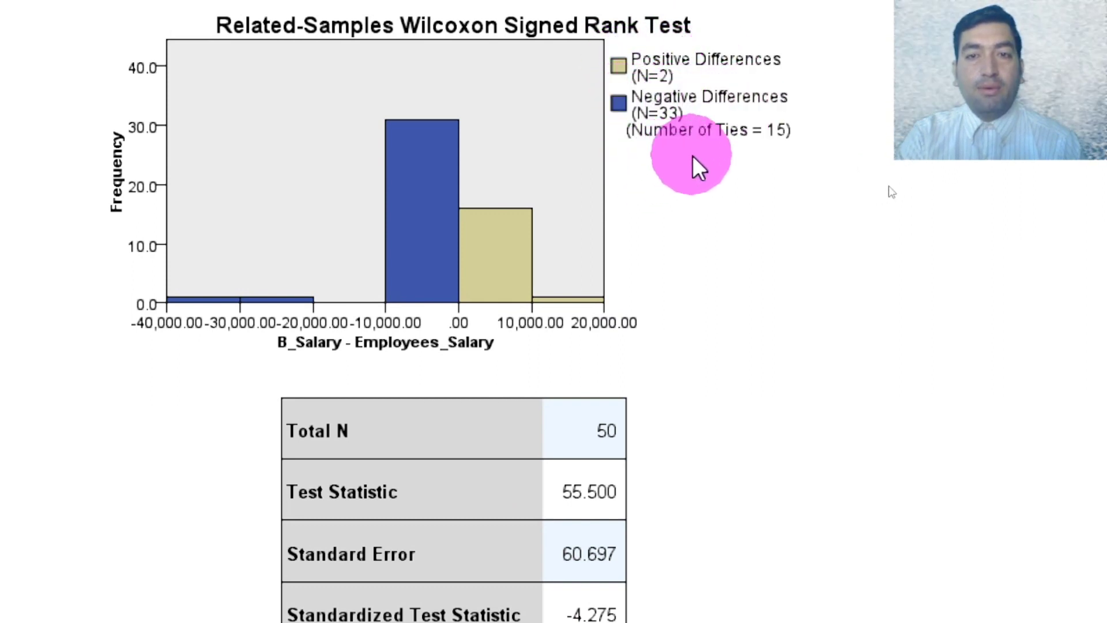
pyautogui.scroll(-3, 369, 571)
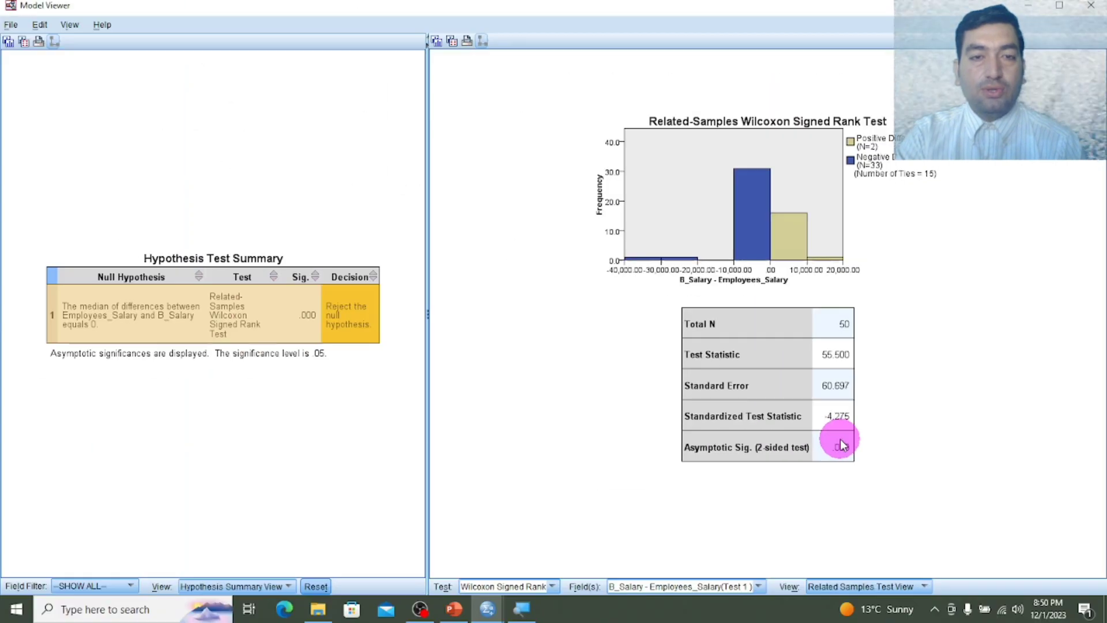
pyautogui.click(1095, 6)
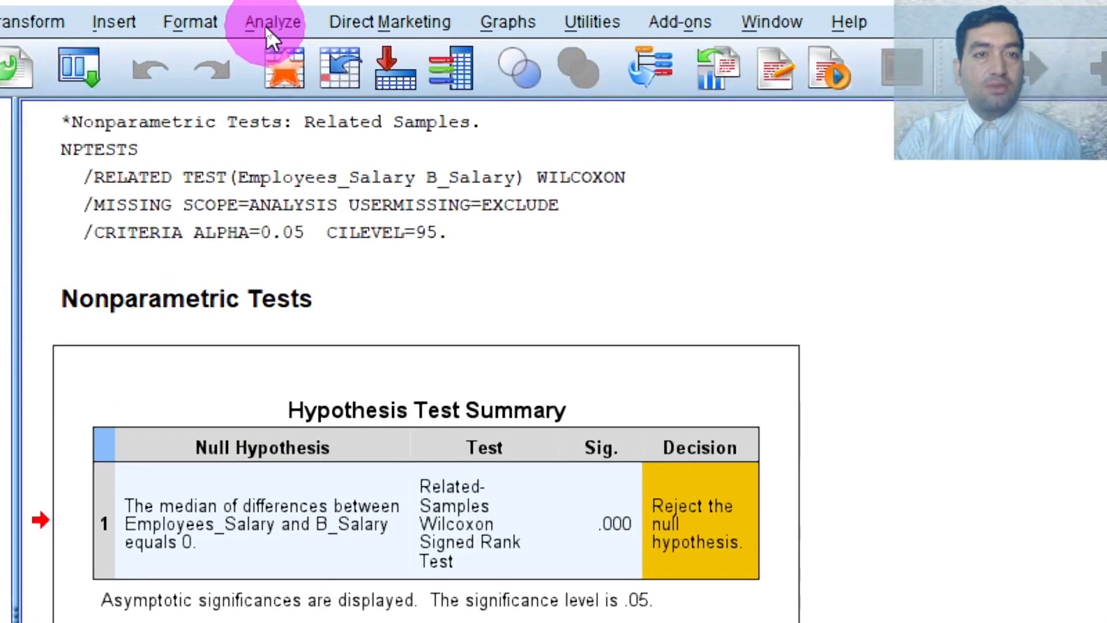
# Start the legacy two-related-samples nonparametric test and pair B_Salary as Variable1 with Employees_Salary as Variable2
pyautogui.click(267, 25)
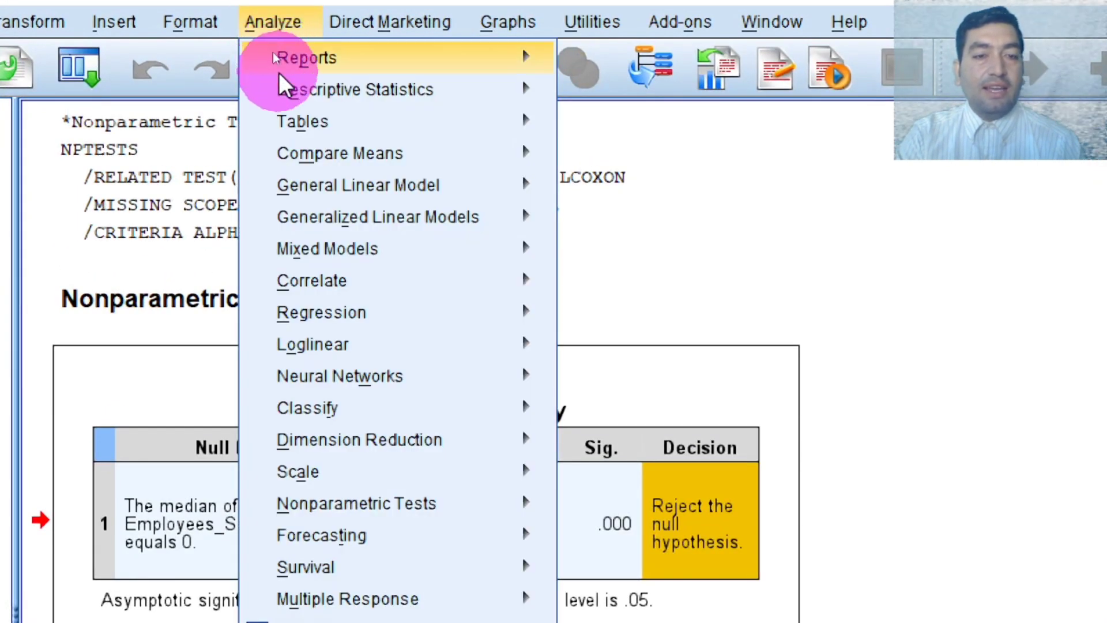
pyautogui.moveTo(305, 515)
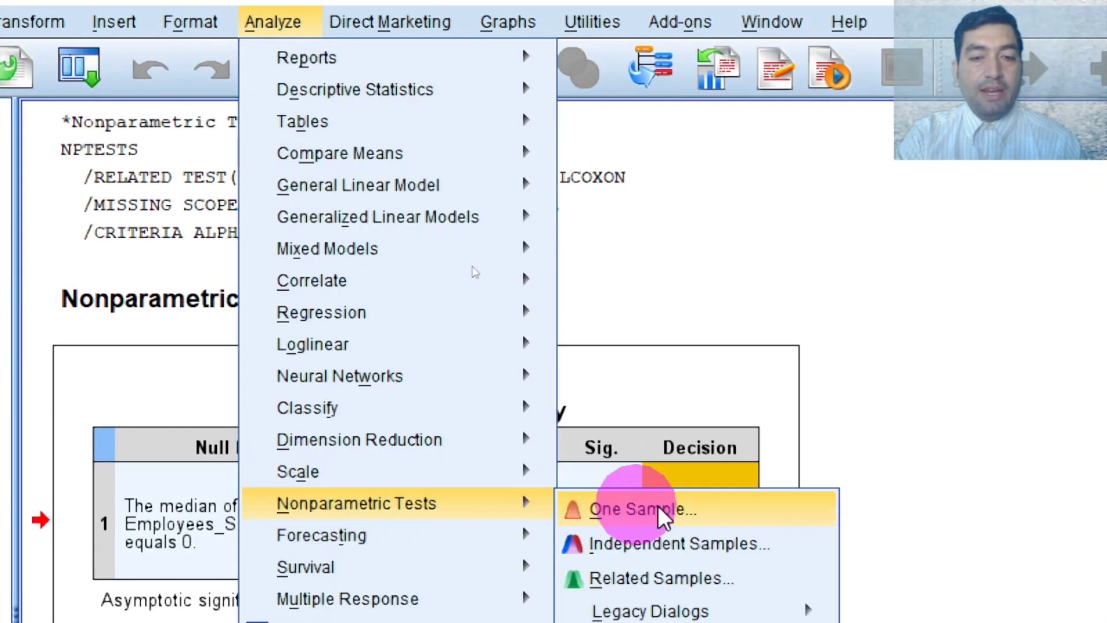
pyautogui.moveTo(692, 615)
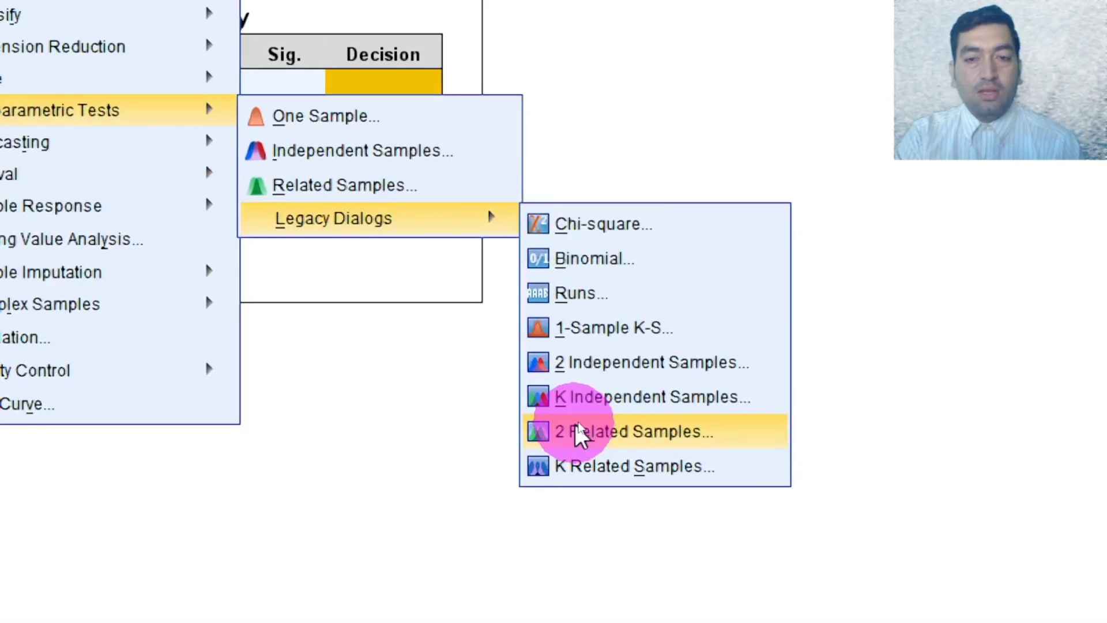
pyautogui.click(576, 432)
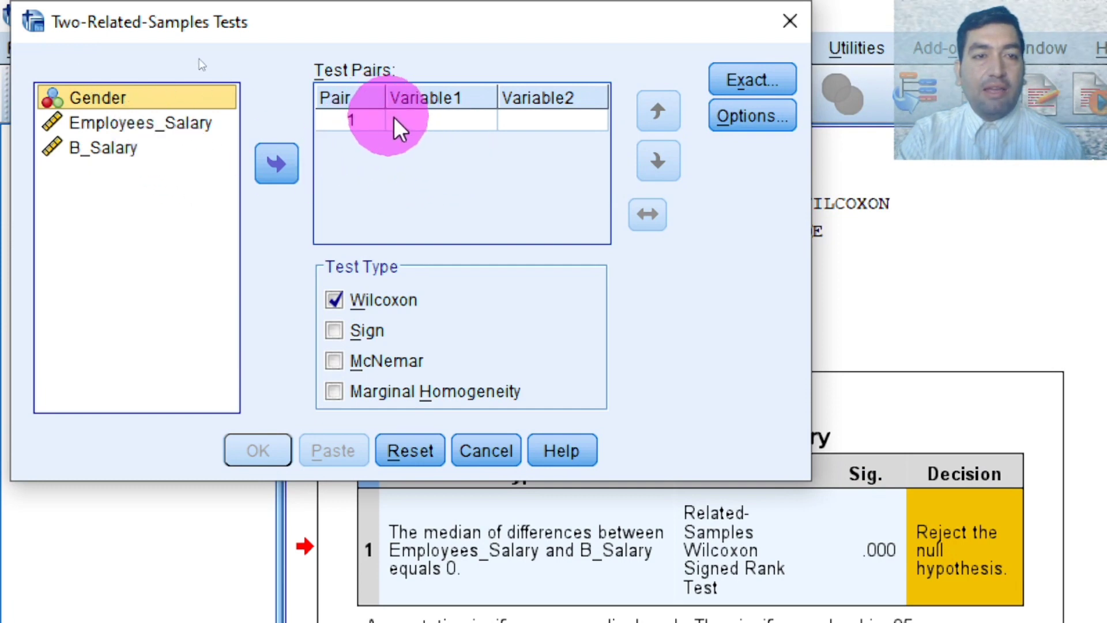
pyautogui.click(105, 147)
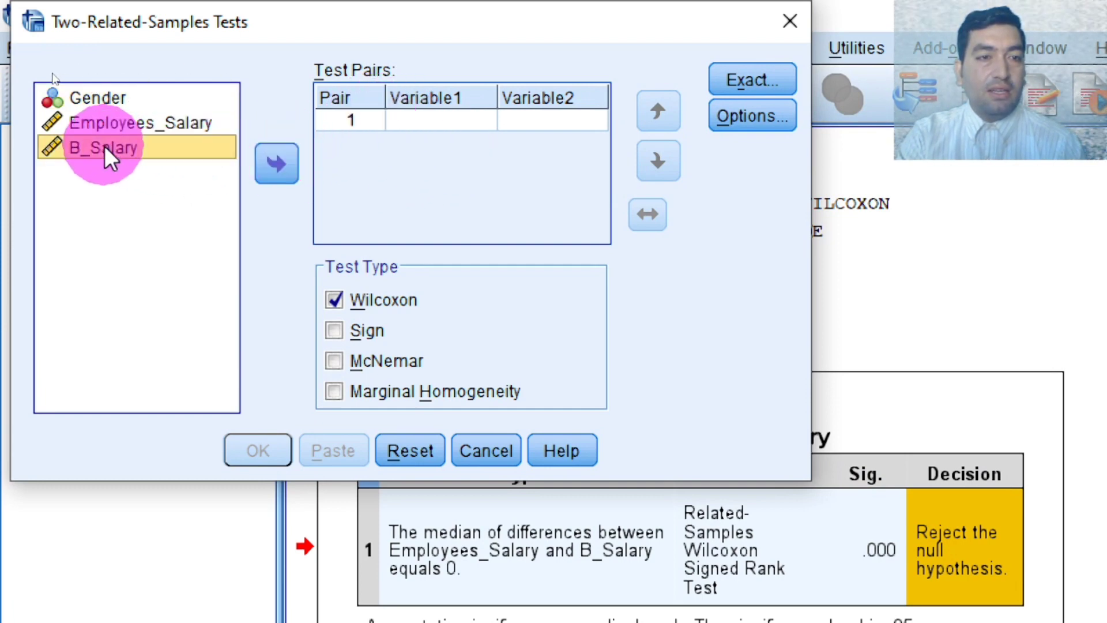
pyautogui.click(285, 164)
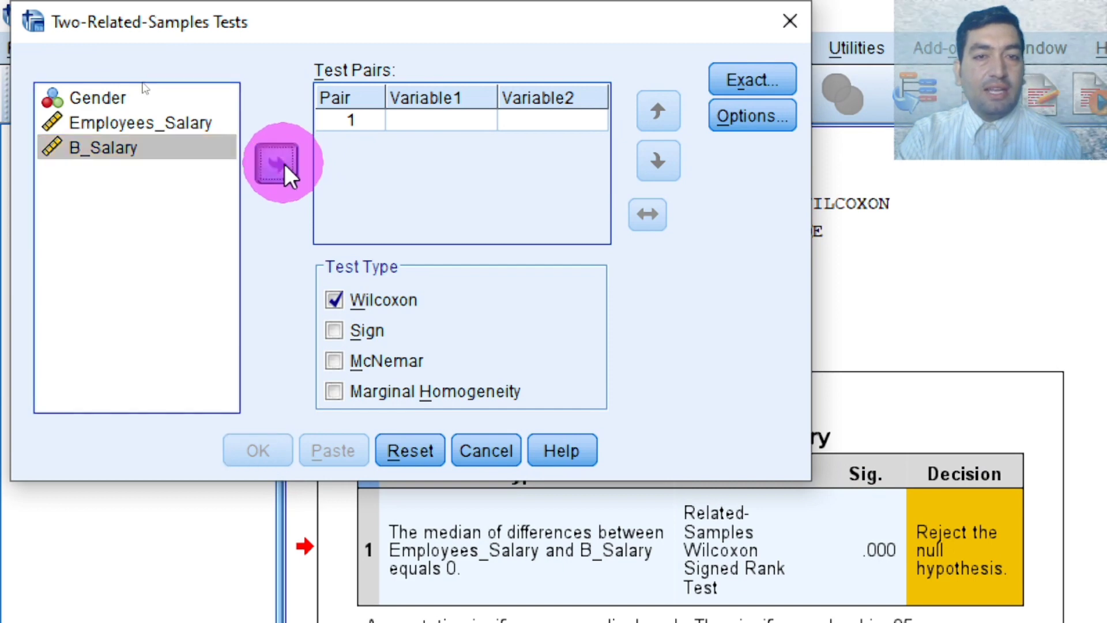
pyautogui.click(156, 126)
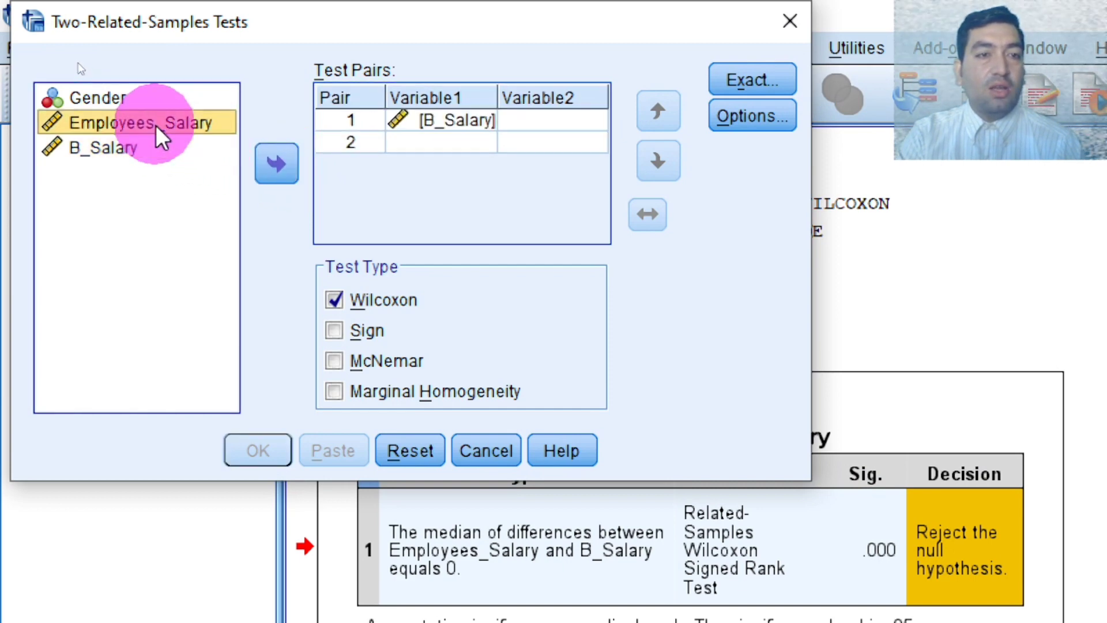
pyautogui.click(275, 165)
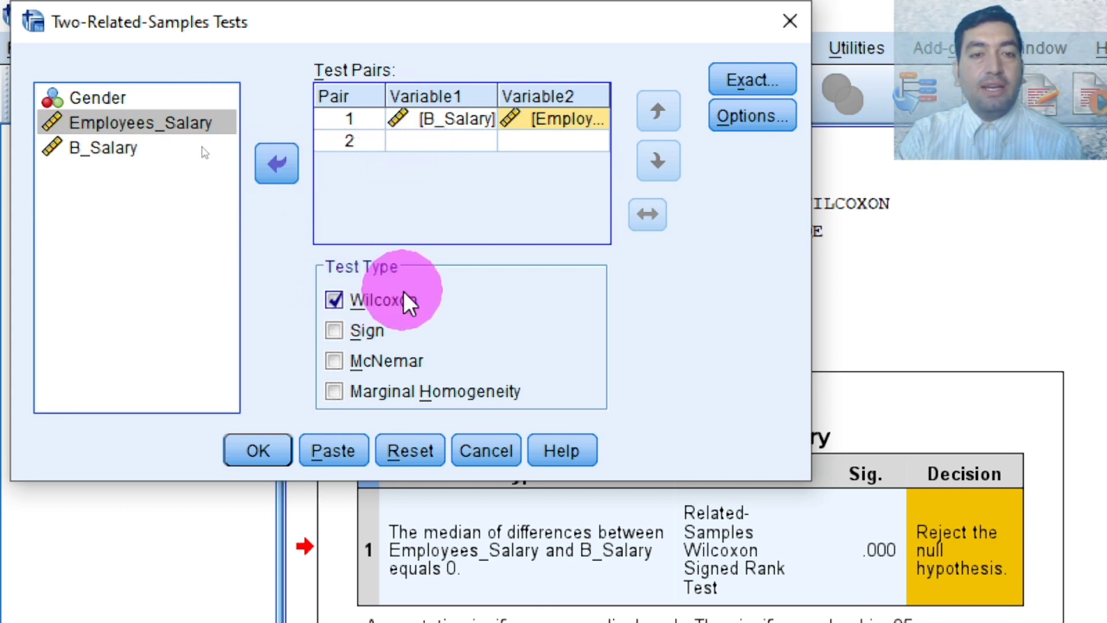
# Include descriptive statistics in the two-related-samples Wilcoxon test, run it, and examine the ranks and test statistics output
pyautogui.click(755, 115)
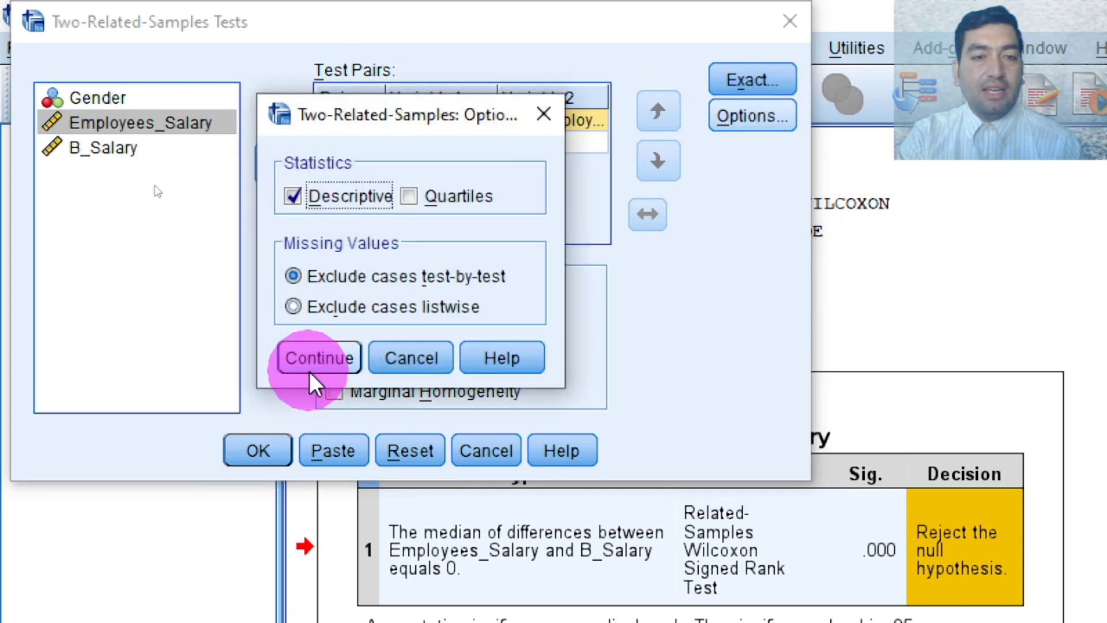
pyautogui.click(313, 355)
pyautogui.click(265, 447)
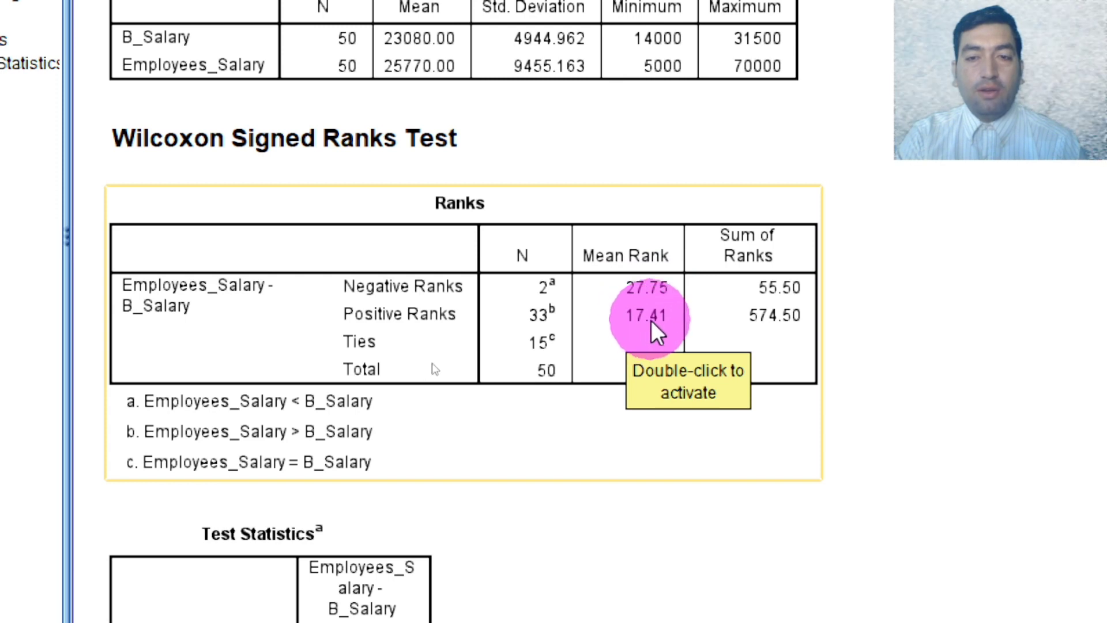
pyautogui.scroll(-3, 490, 462)
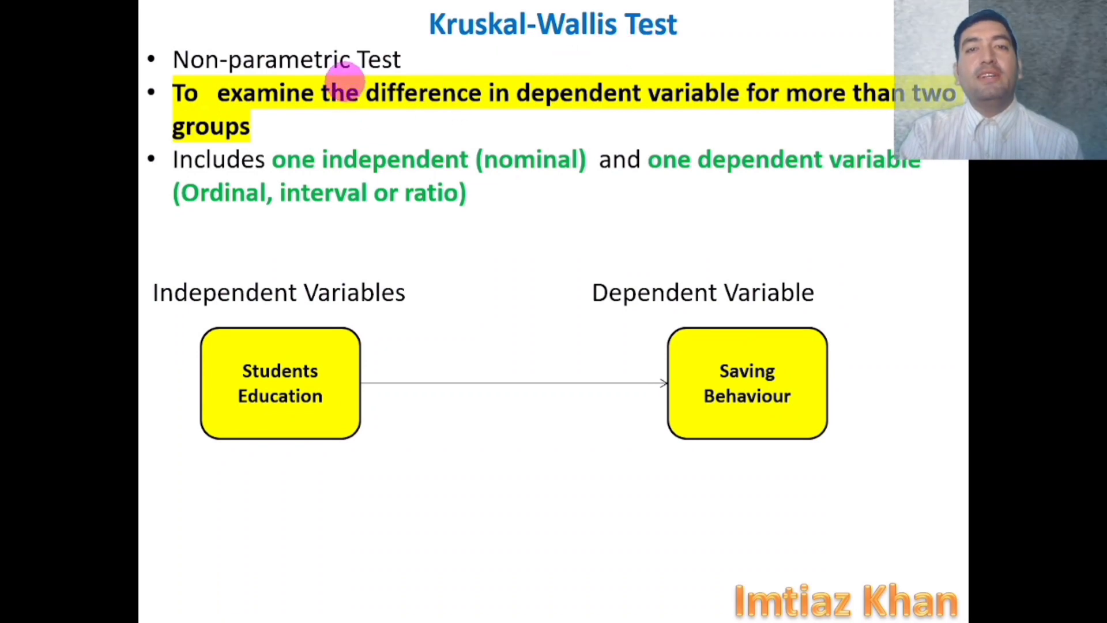
# Review the Kruskal-Wallis Test slide and the parametric versus non-parametric comparison table in PowerPoint, and end the slide show
pyautogui.press('Right')
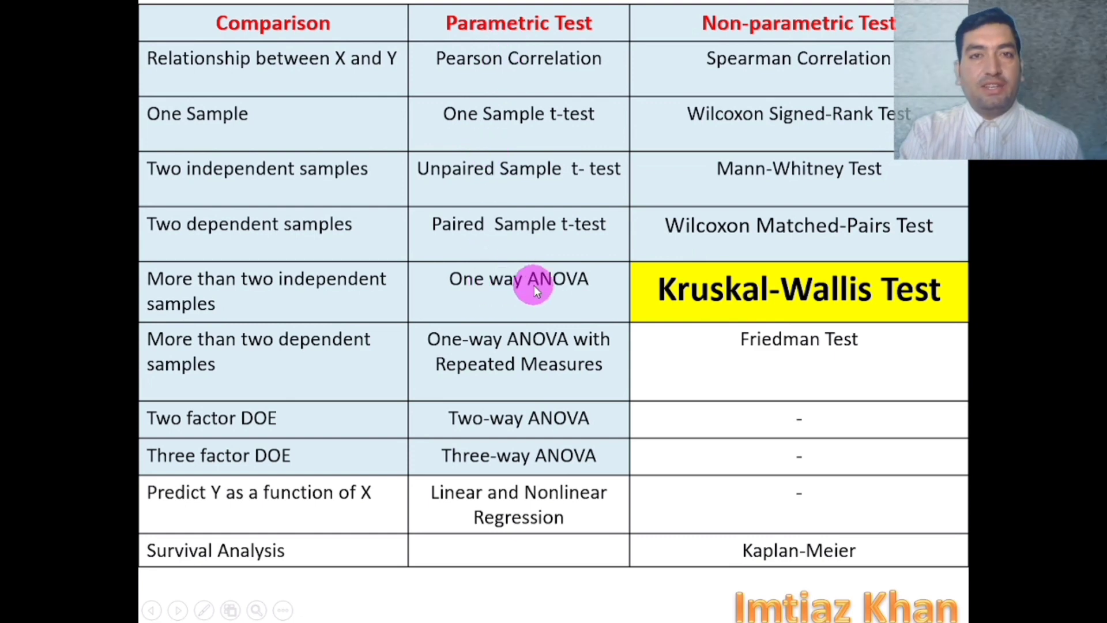
pyautogui.press('Left')
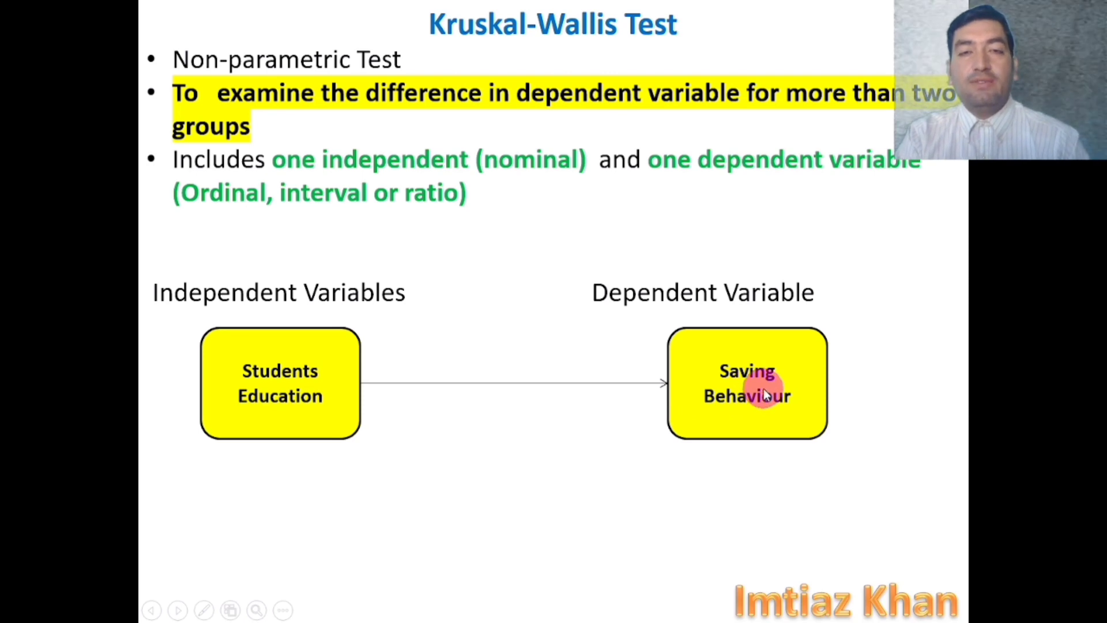
pyautogui.press('Escape')
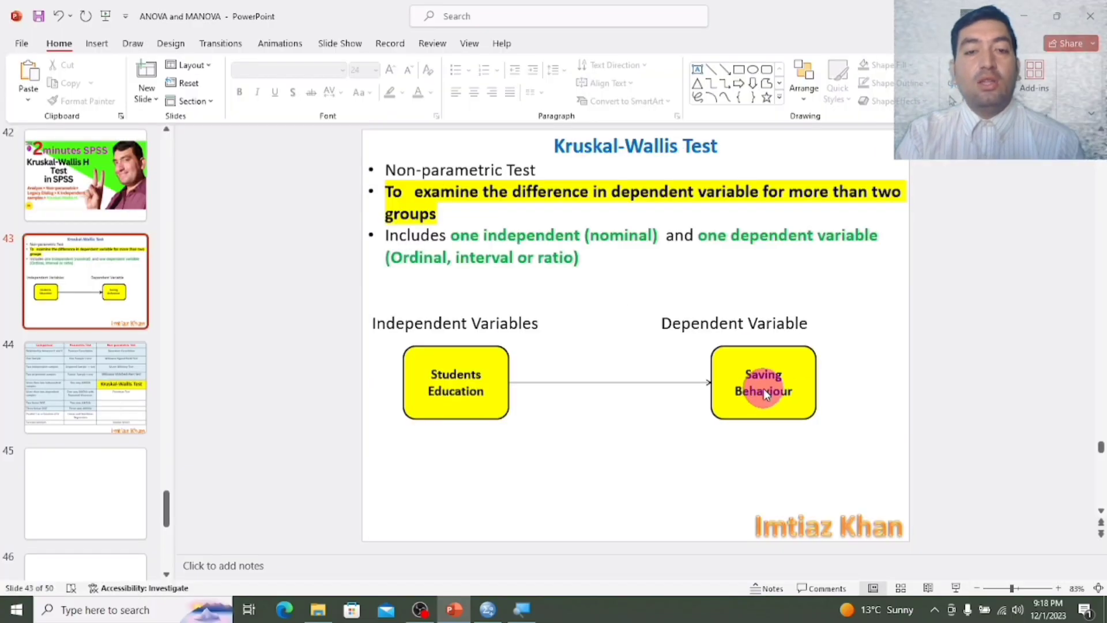
# Switch to the Raw Data FL.sav dataset in SPSS and start a nonparametric test for two or more independent samples
pyautogui.click(490, 609)
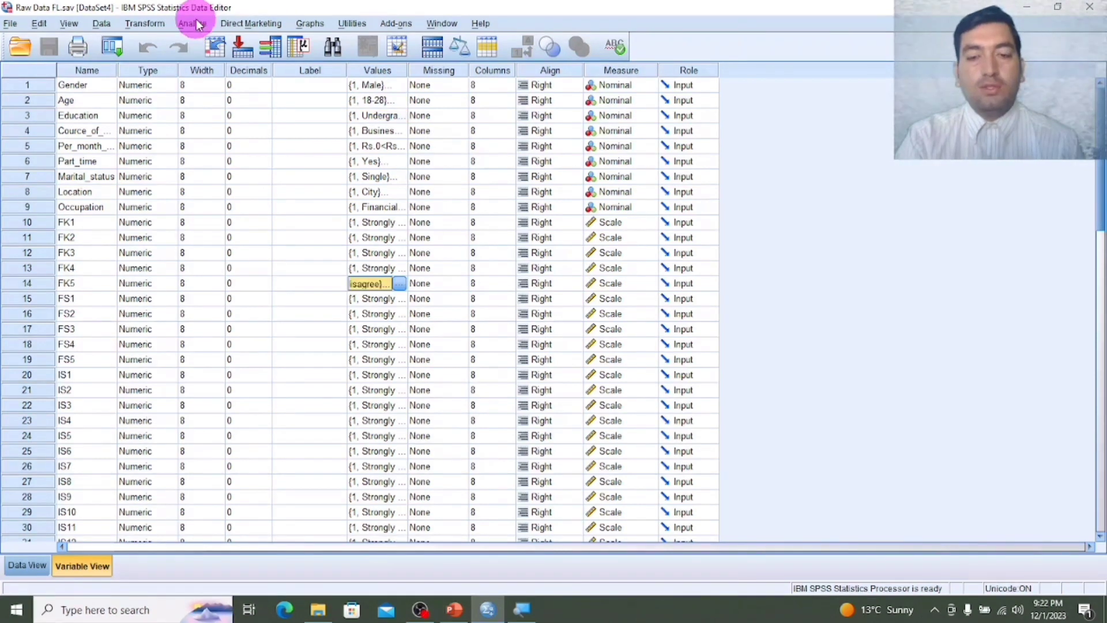
pyautogui.click(195, 23)
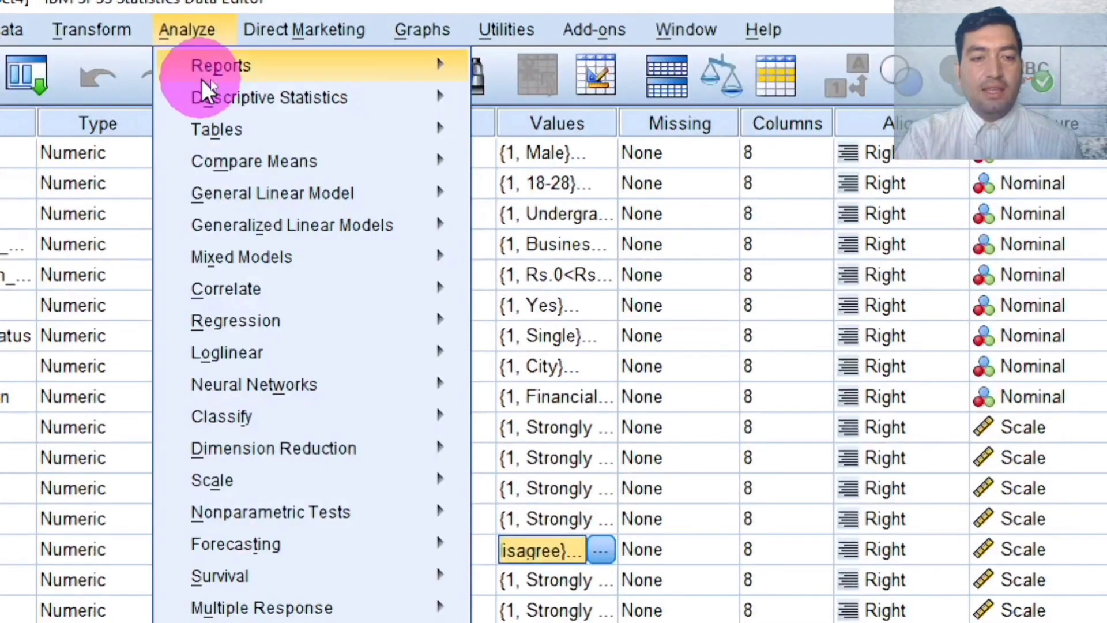
pyautogui.moveTo(260, 507)
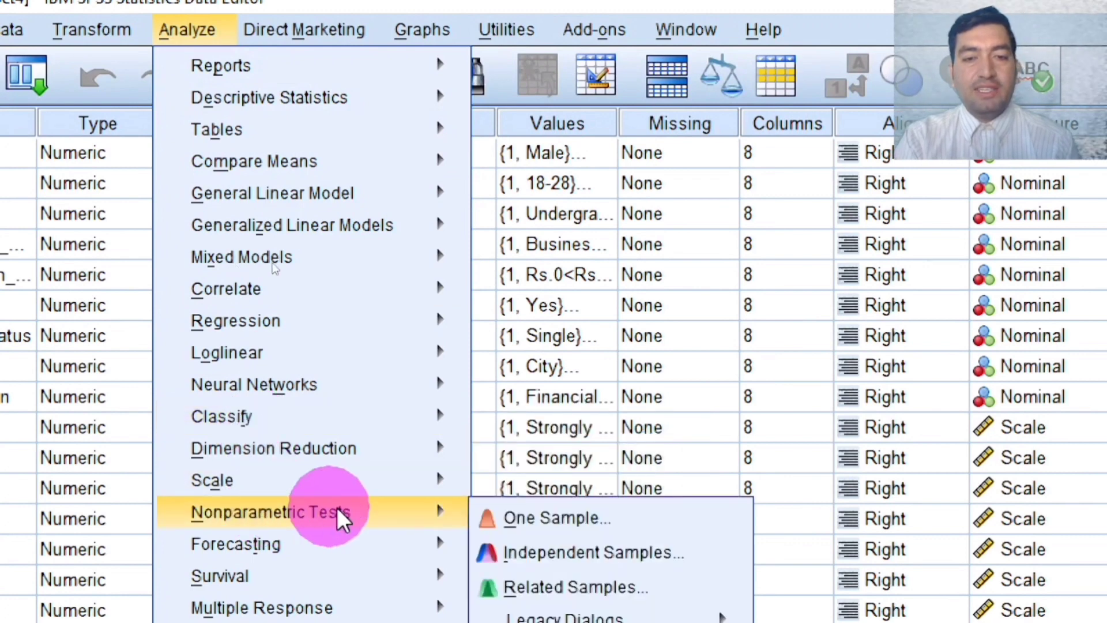
pyautogui.click(542, 554)
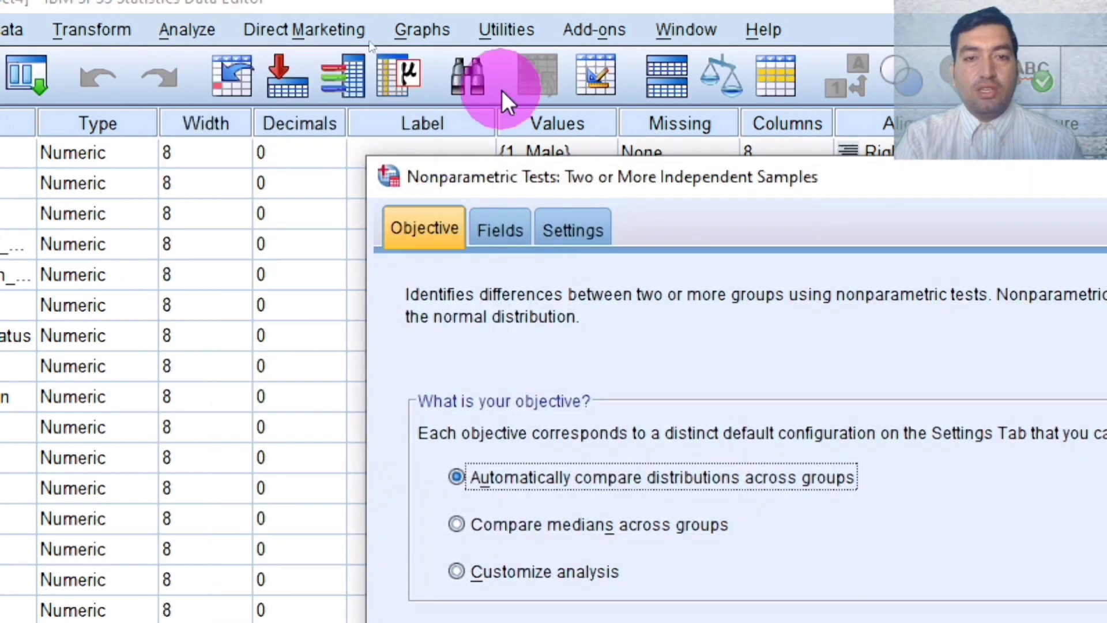
pyautogui.click(710, 490)
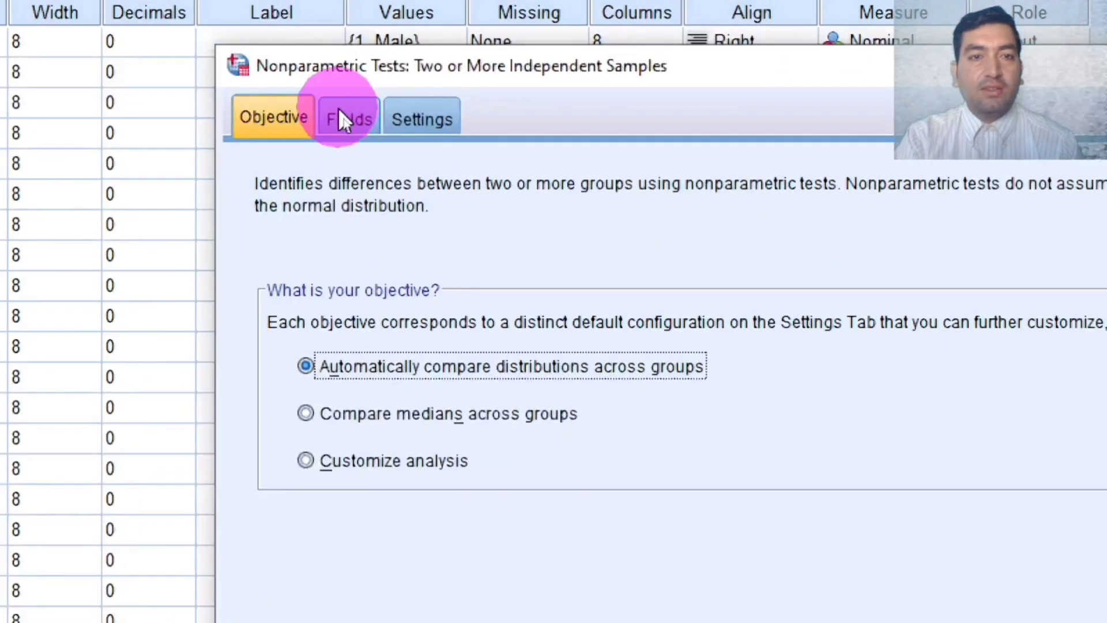
# Remove all predefined variables from the test fields of the independent samples test
pyautogui.click(346, 119)
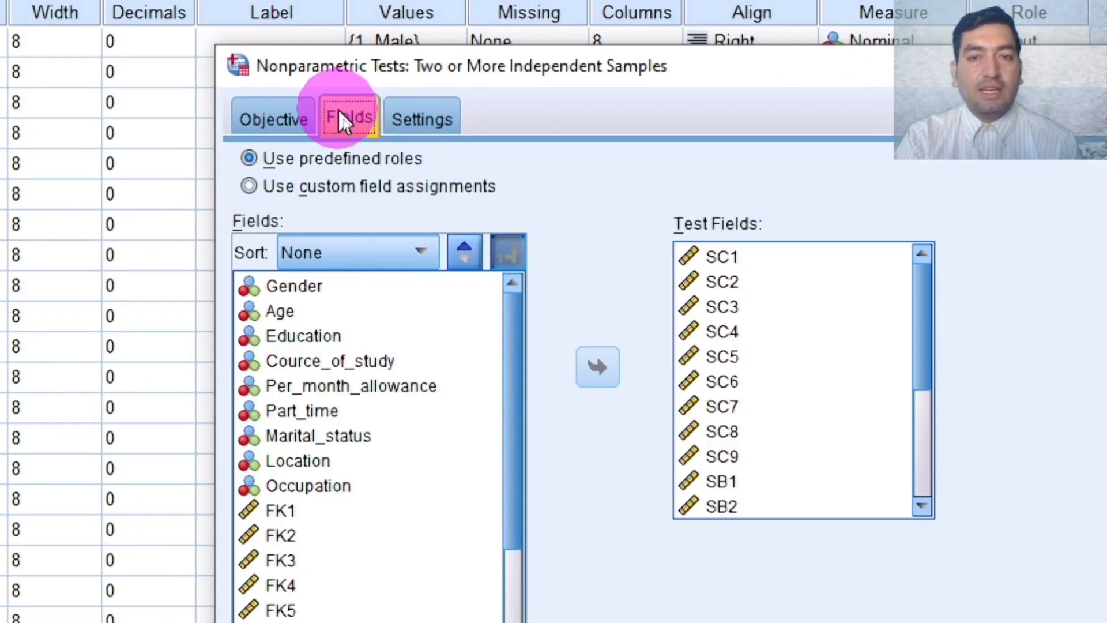
pyautogui.click(725, 298)
pyautogui.hotkey('ctrl', 'a')
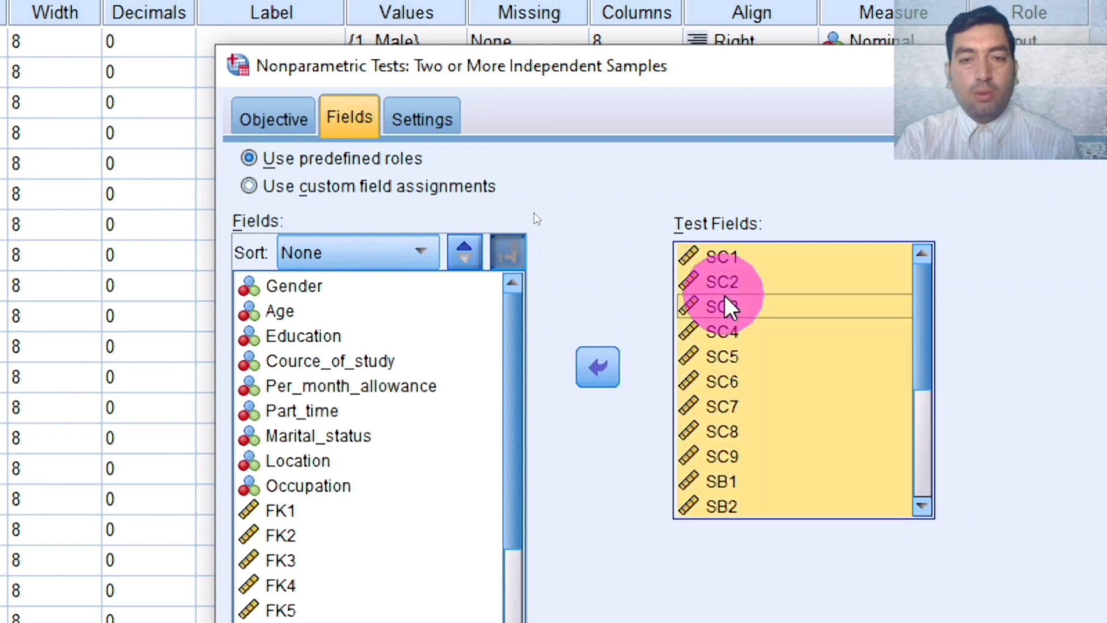
pyautogui.click(585, 371)
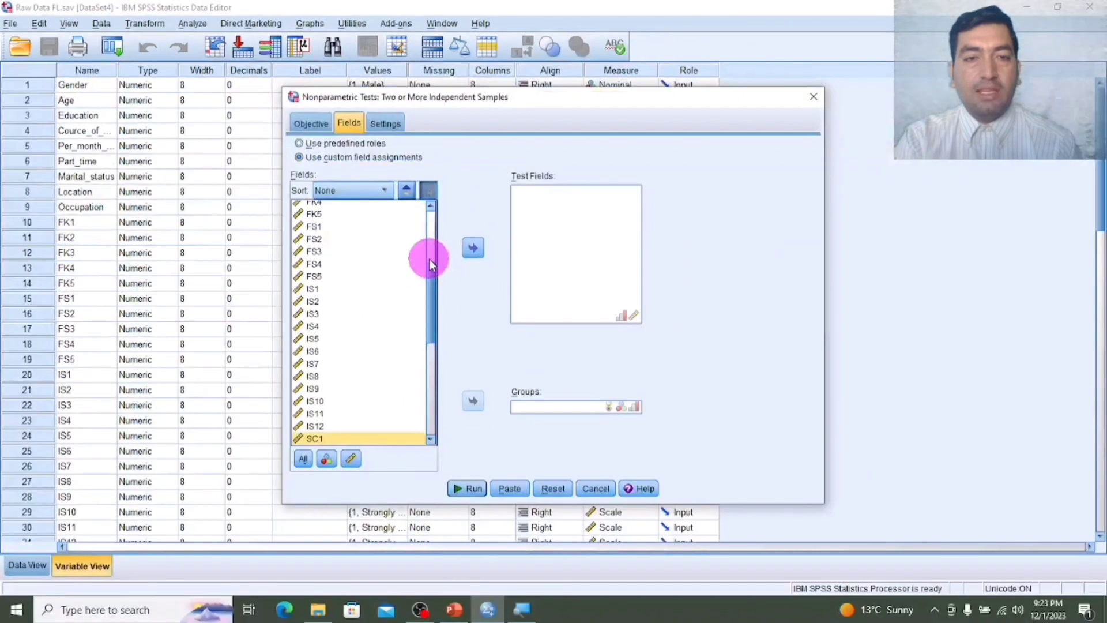
# Assign SB as the test field and Education as the grouping field of the independent samples test
pyautogui.moveTo(427, 291); pyautogui.dragTo(429, 393)
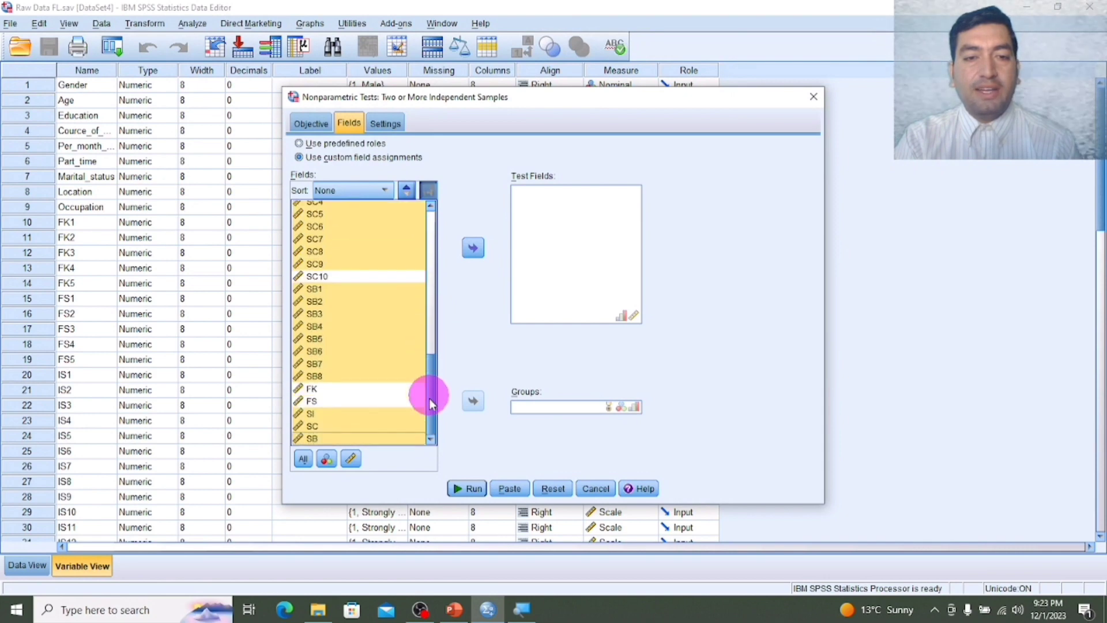
pyautogui.click(372, 402)
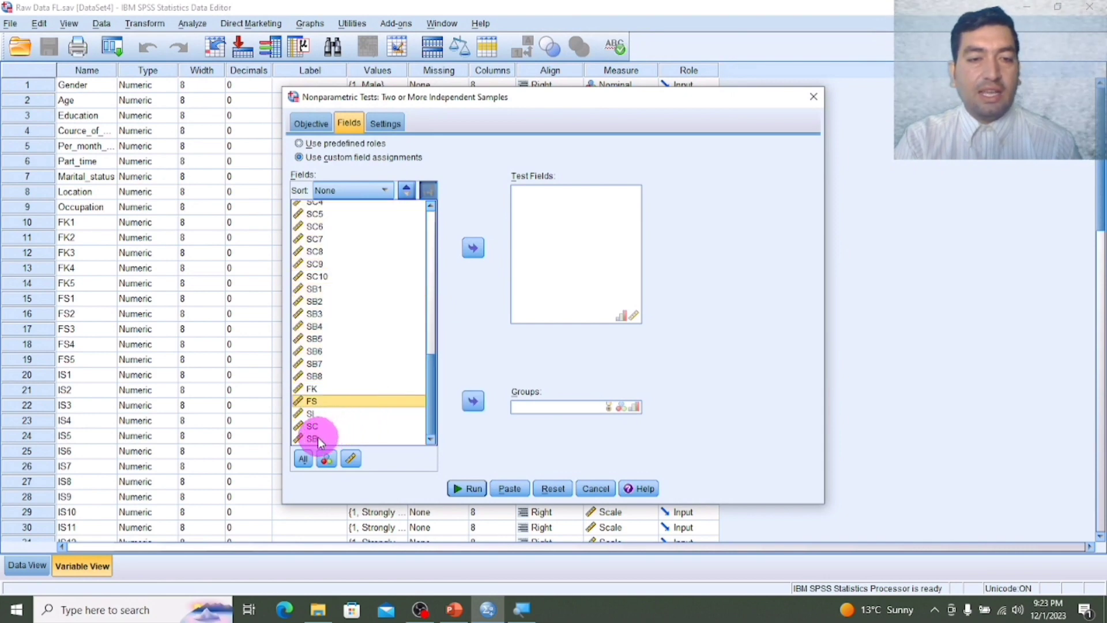
pyautogui.click(317, 438)
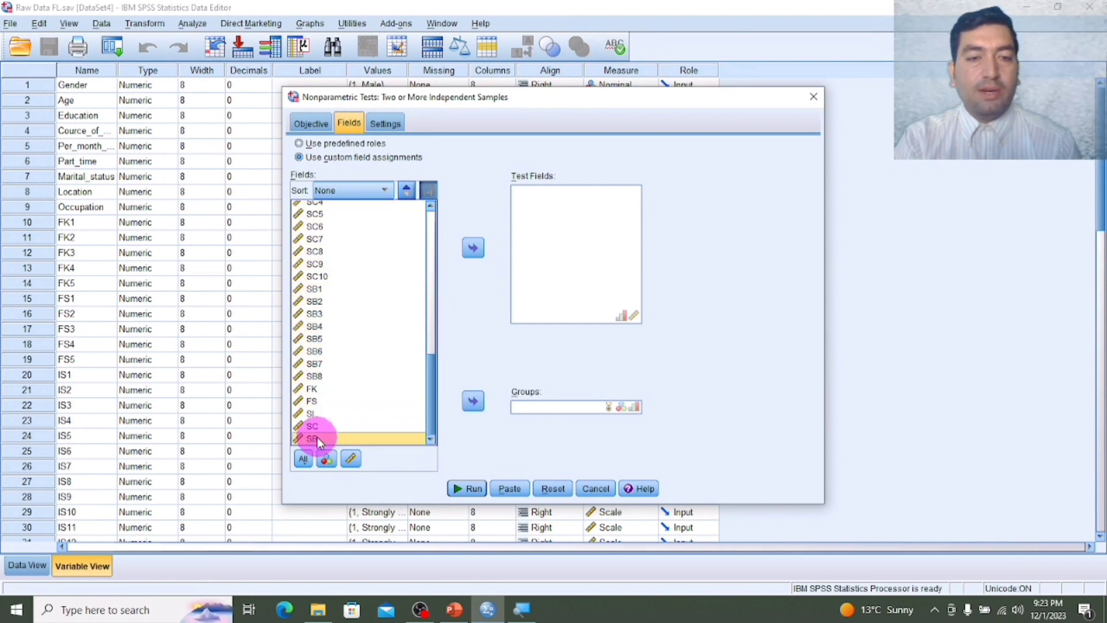
pyautogui.click(469, 251)
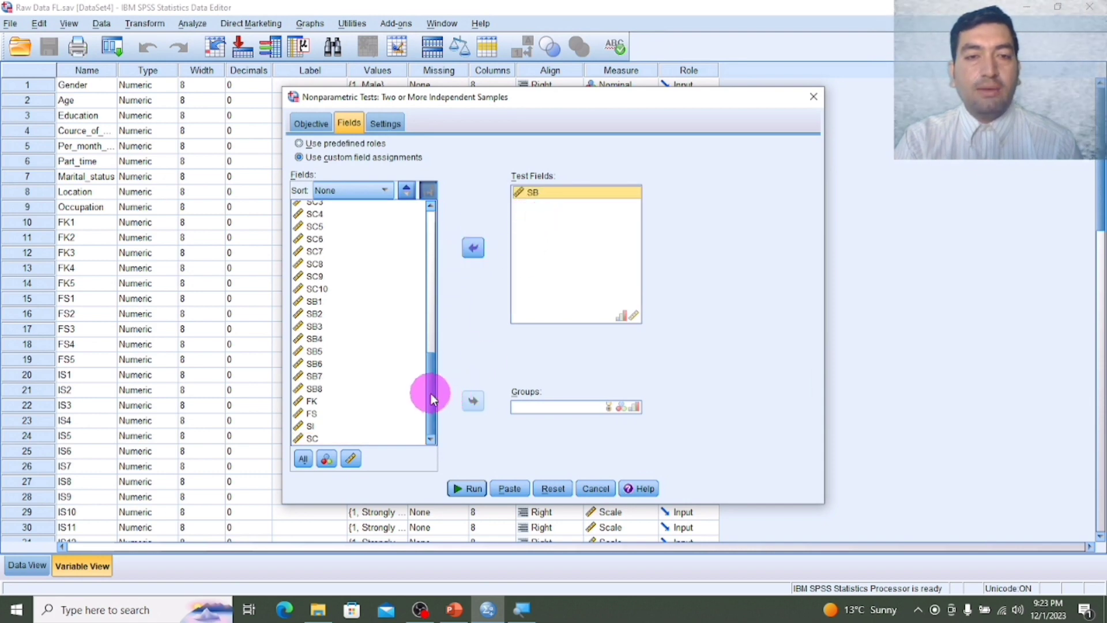
pyautogui.moveTo(430, 393); pyautogui.dragTo(420, 193)
pyautogui.click(327, 233)
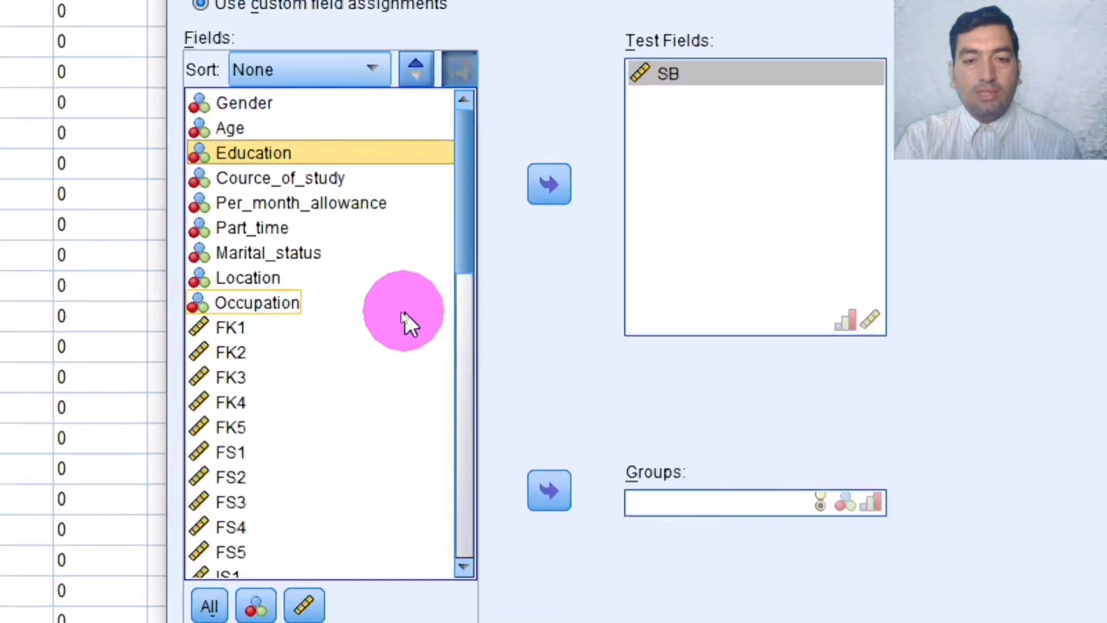
pyautogui.click(549, 490)
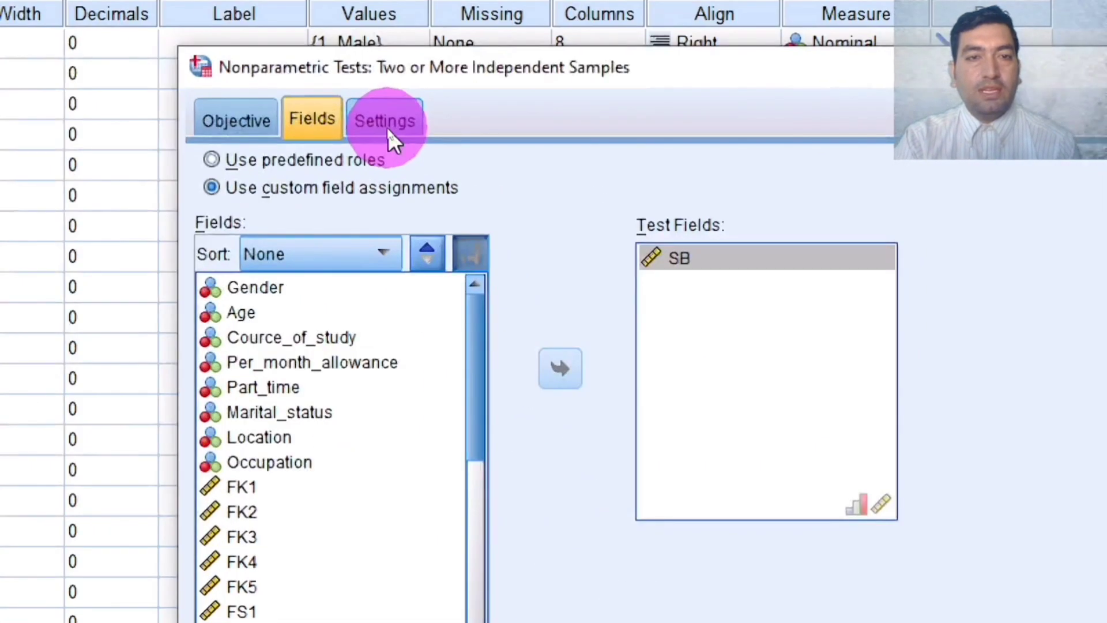
# Customize the tests to use Kruskal-Wallis 1-way ANOVA (k samples) with all pairwise comparisons and run the analysis
pyautogui.click(387, 125)
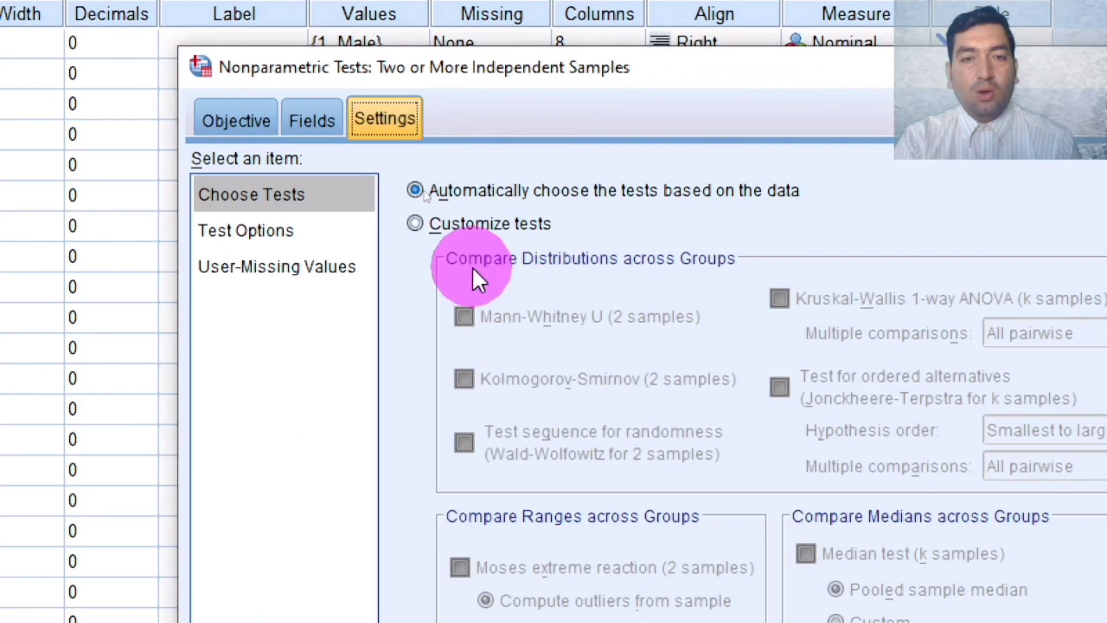
pyautogui.click(417, 223)
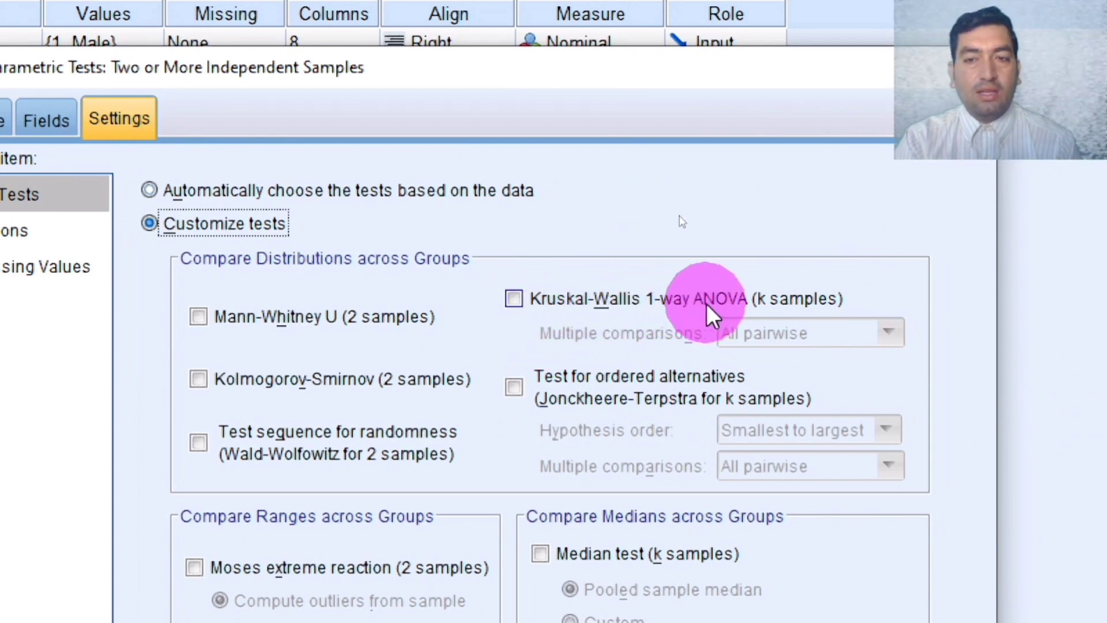
pyautogui.click(515, 300)
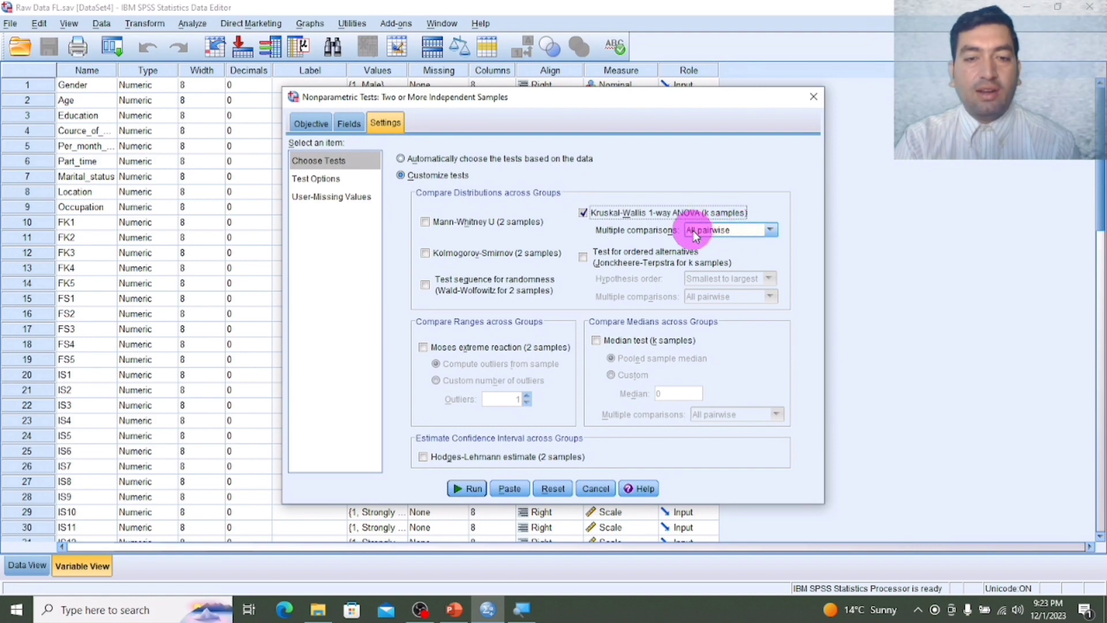
pyautogui.click(467, 489)
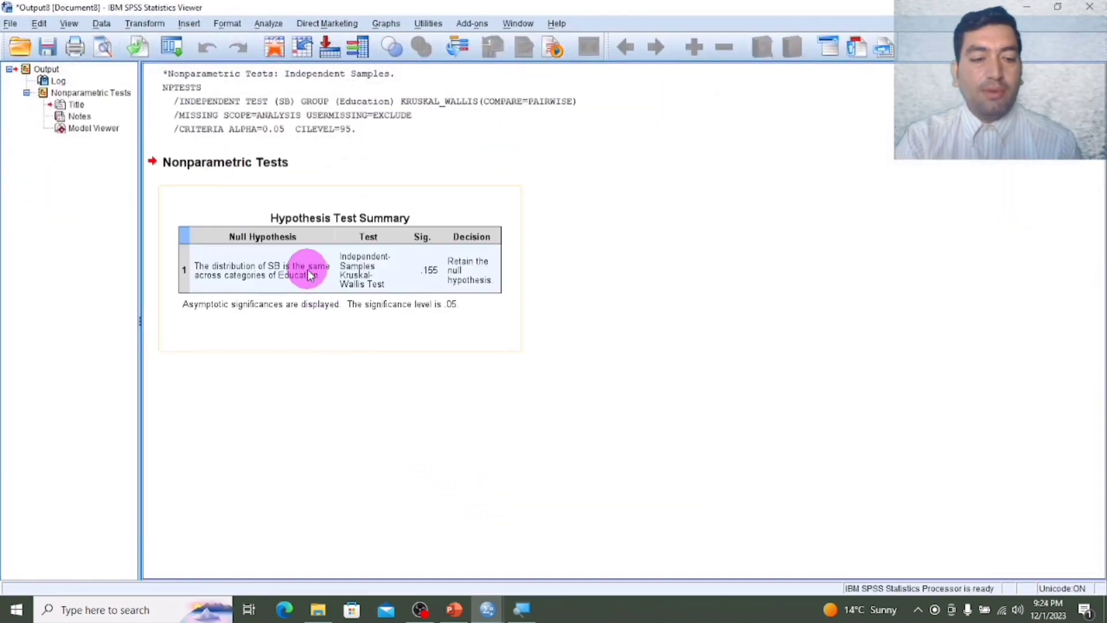
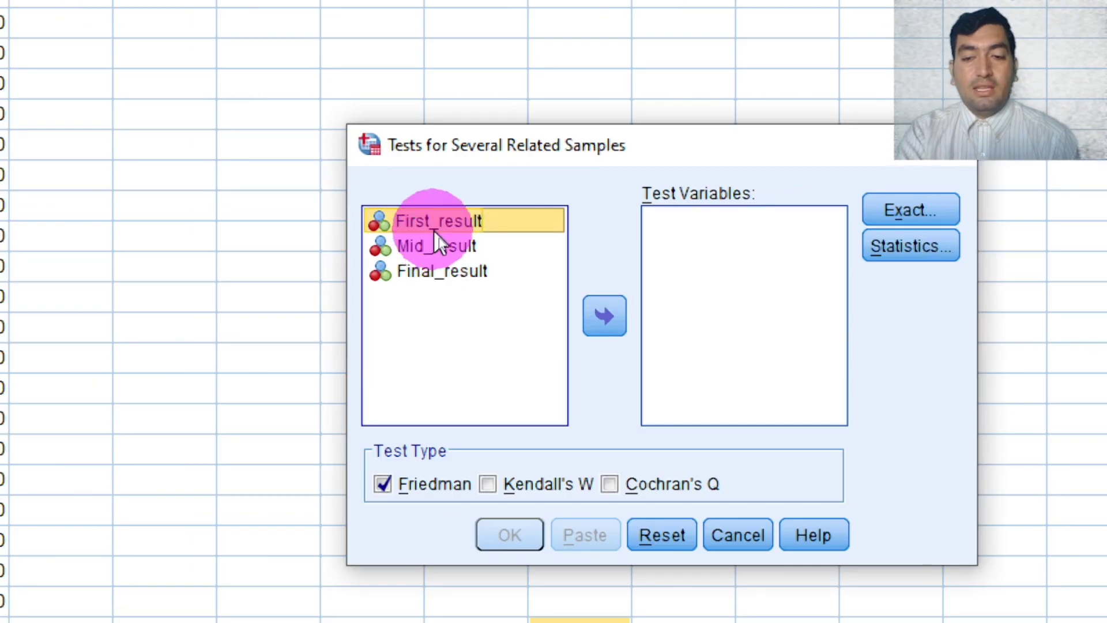
# Add First_result, Mid_result and Final_result as test variables of the several related samples test
pyautogui.keyDown('shift'); pyautogui.click(435, 234); pyautogui.keyUp('shift')
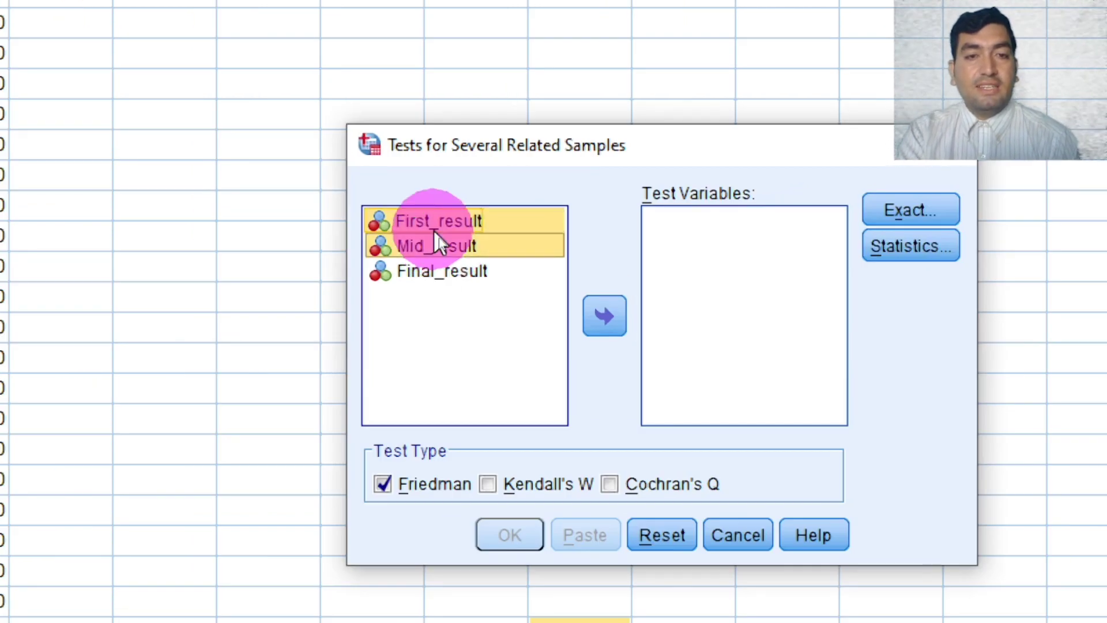
pyautogui.hotkey('shift', 'Down')
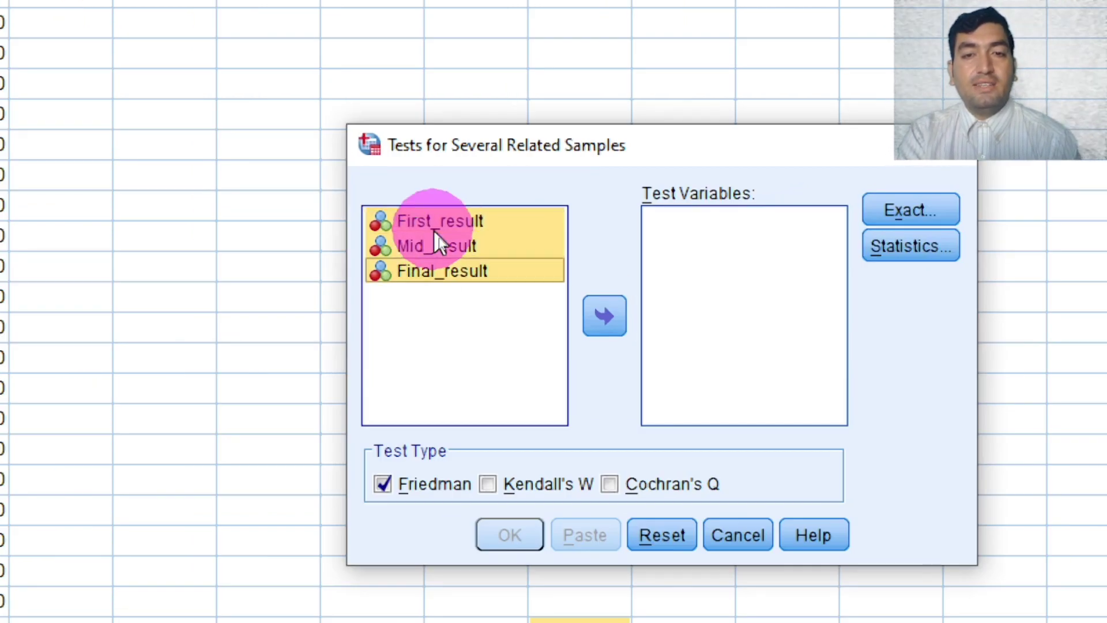
pyautogui.click(604, 316)
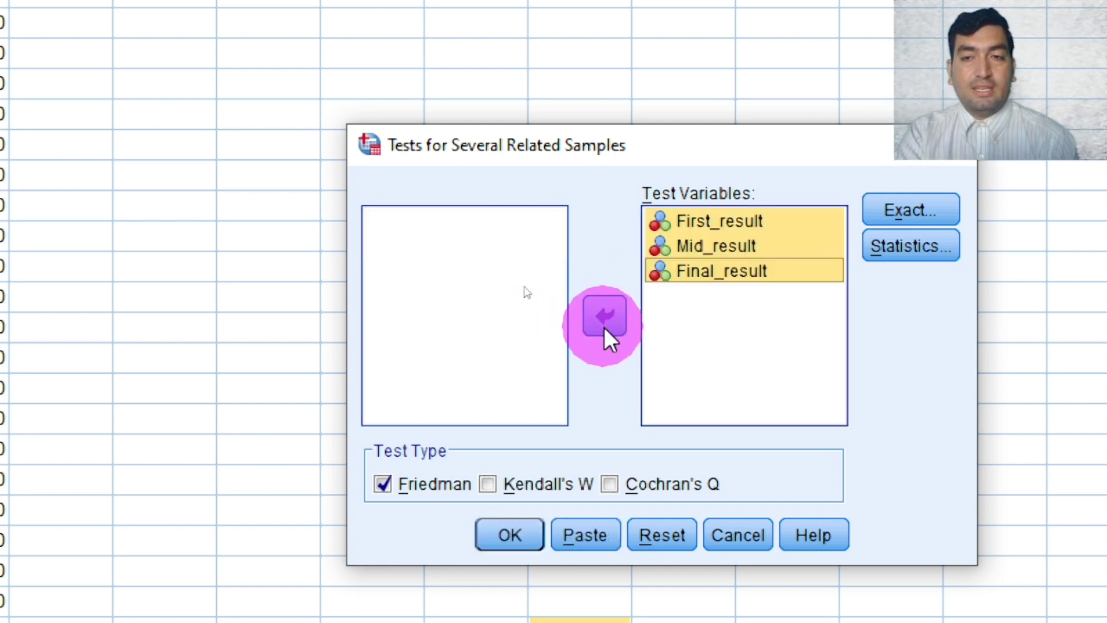
# Include descriptive statistics and run the several related samples analysis with the Friedman test type
pyautogui.click(915, 248)
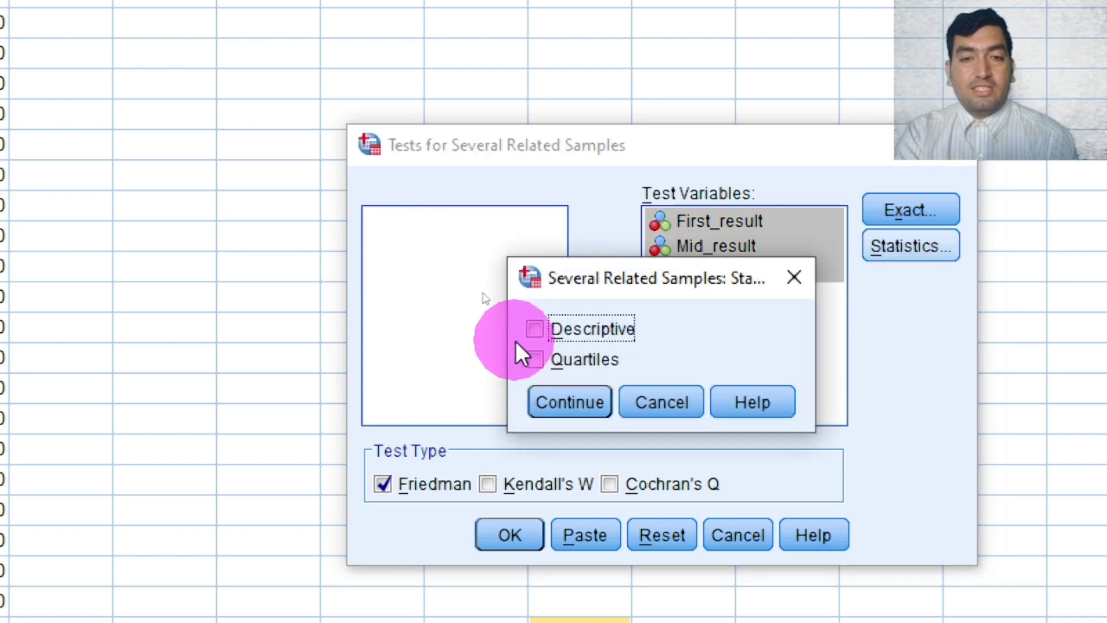
pyautogui.click(533, 329)
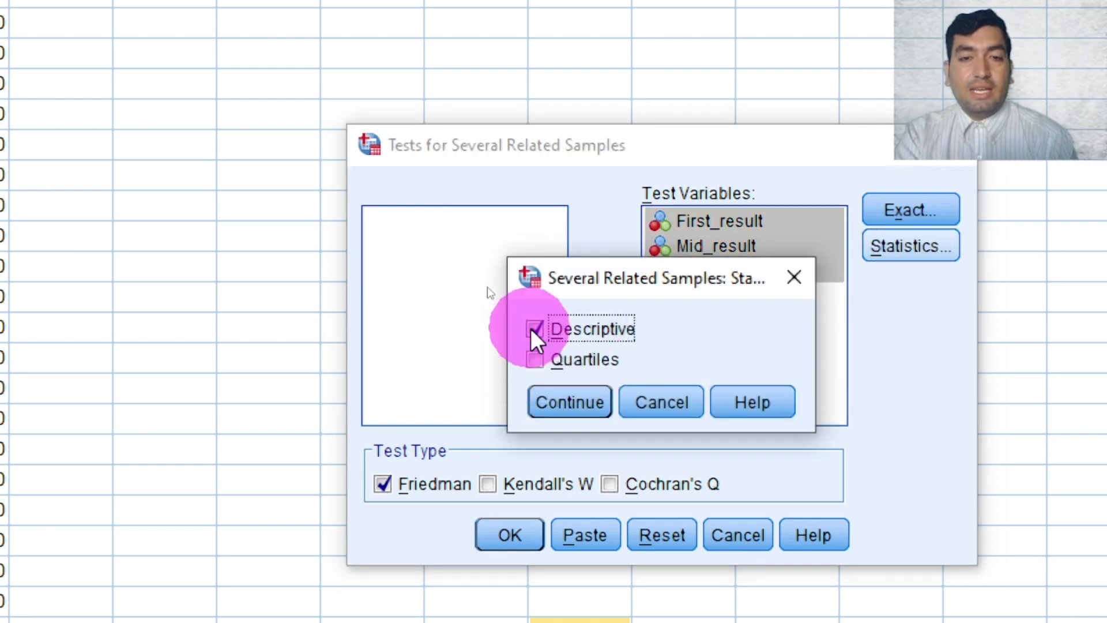
pyautogui.click(564, 406)
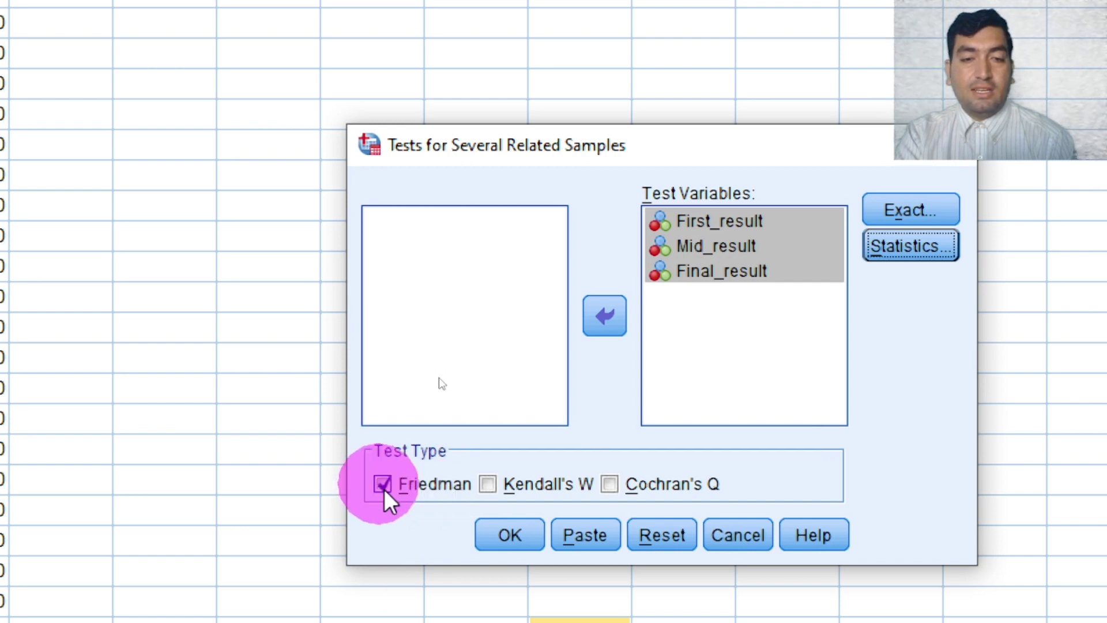
pyautogui.click(505, 545)
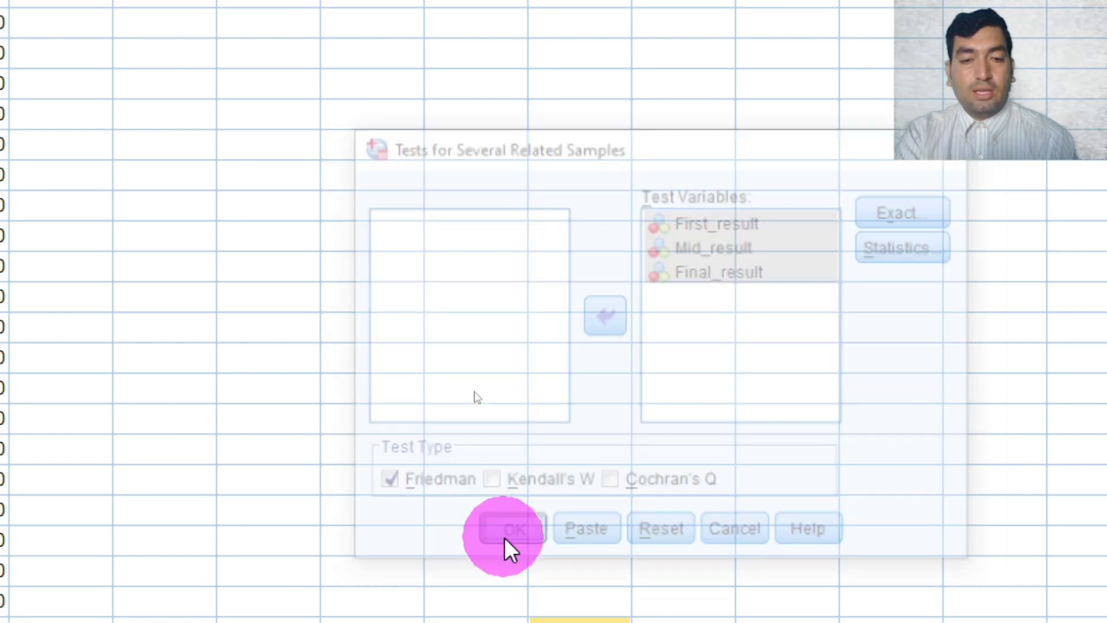
# Examine the descriptive statistics, mean ranks and test statistics tables in the Friedman test output
pyautogui.click(83, 189)
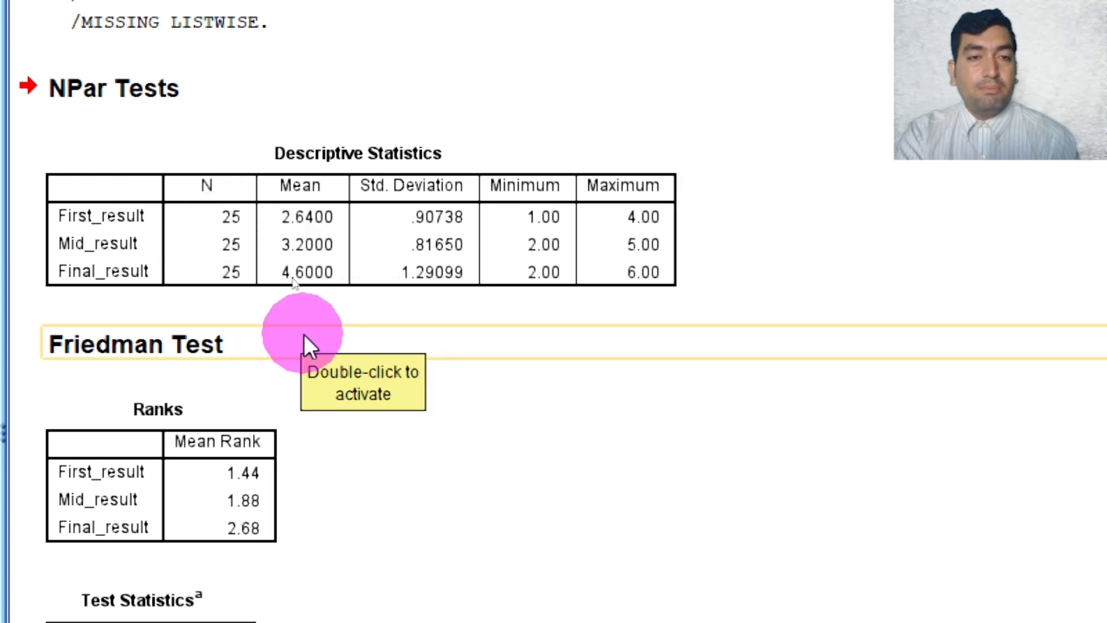
pyautogui.click(308, 347)
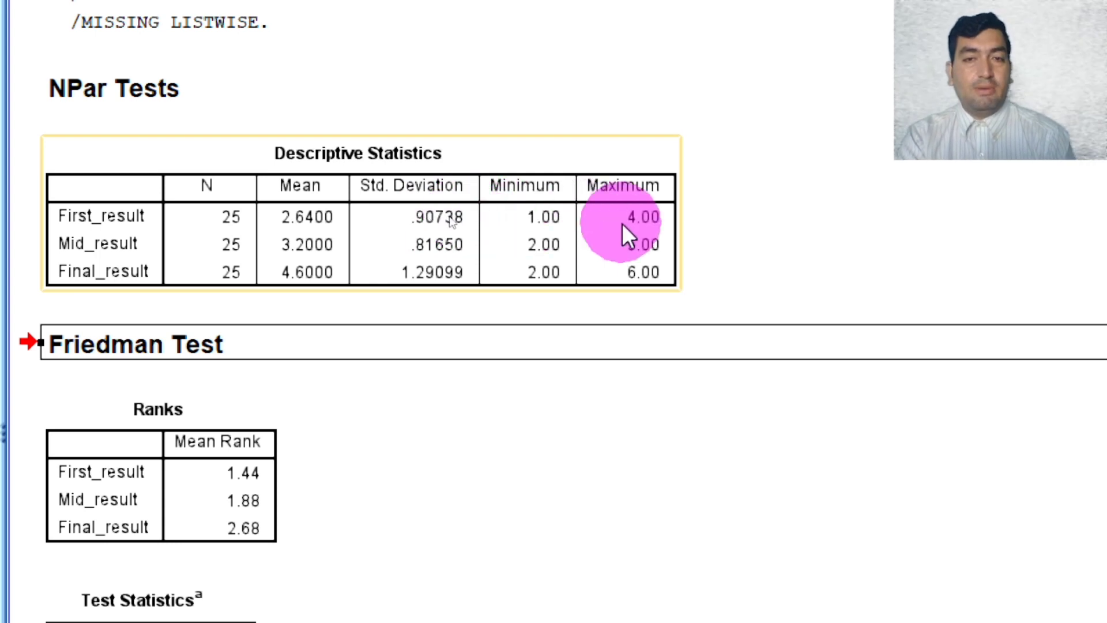
pyautogui.scroll(-2, 192, 441)
pyautogui.scroll(-3, 104, 600)
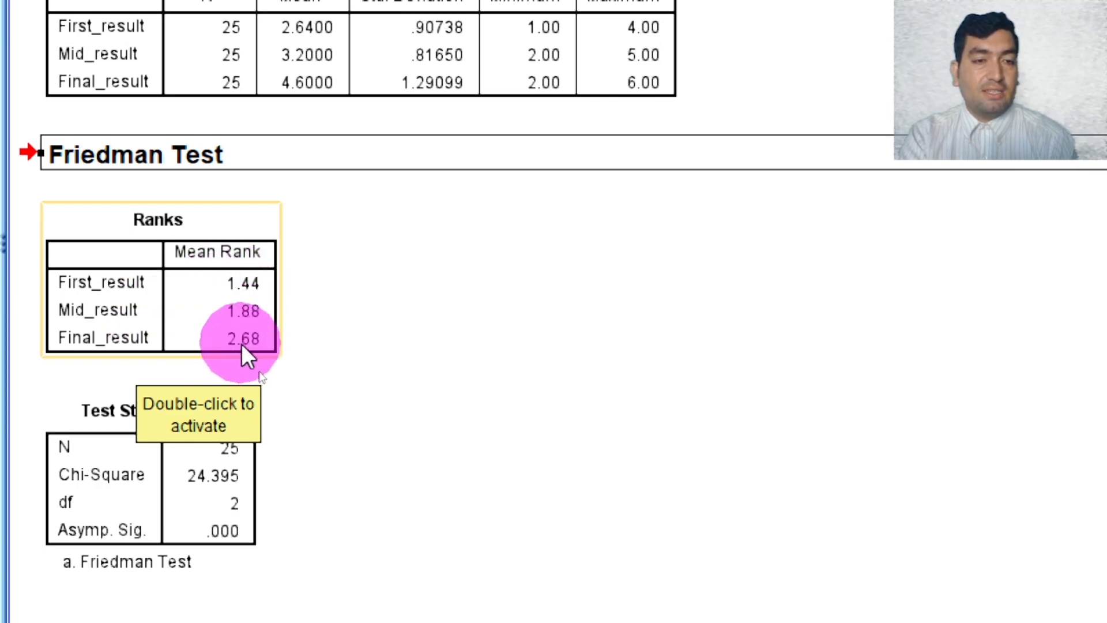
# Check which regression procedures are available for the Raw Data FL dataset
pyautogui.scroll(-1, 230, 594)
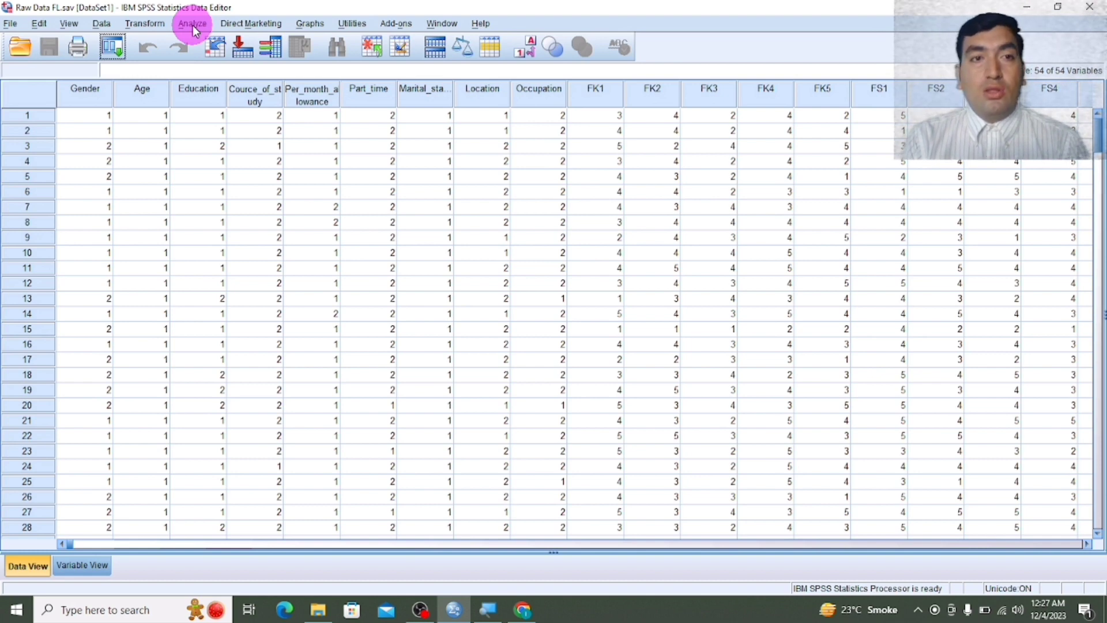
pyautogui.click(192, 25)
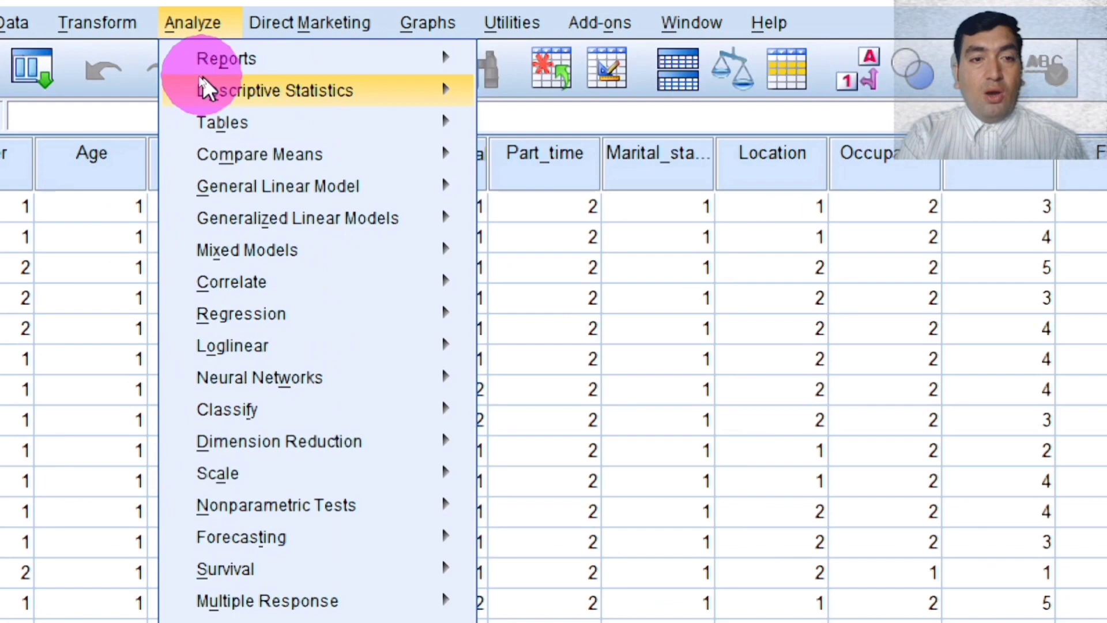
pyautogui.moveTo(223, 175)
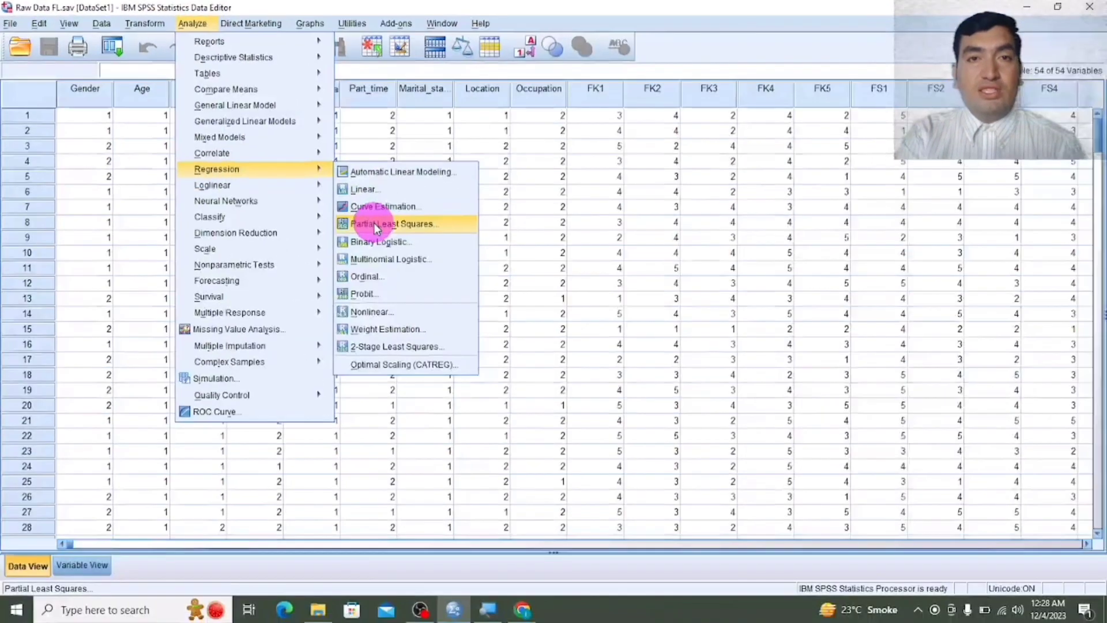
# Switch to Chrome and search Google for "process macro"
pyautogui.click(523, 610)
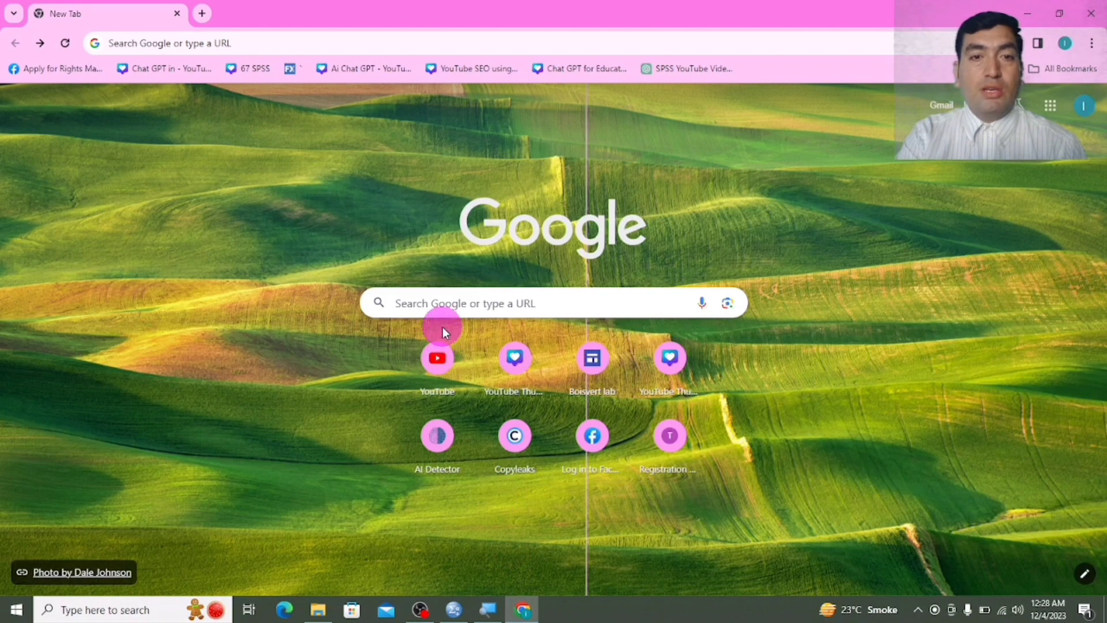
pyautogui.click(441, 304)
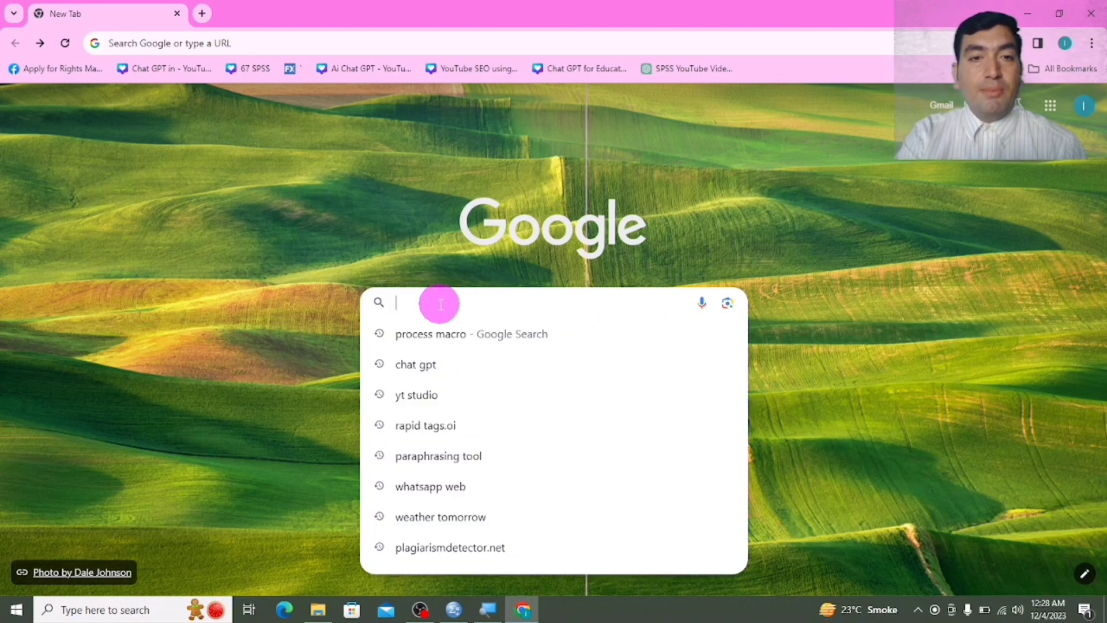
pyautogui.write('proce')
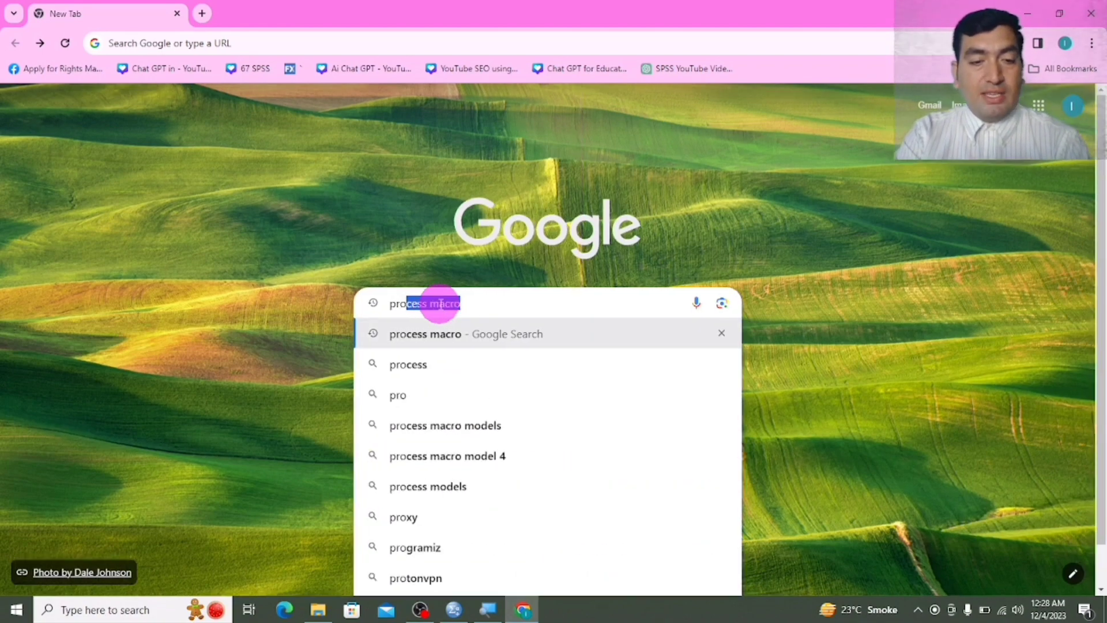
pyautogui.write('ss')
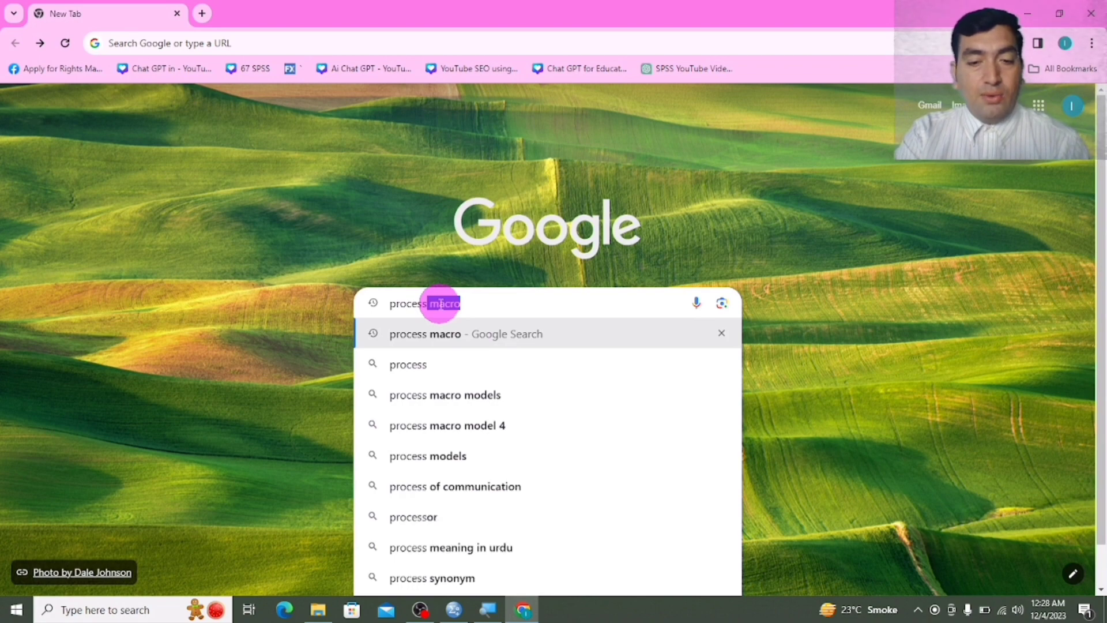
pyautogui.write(' macro')
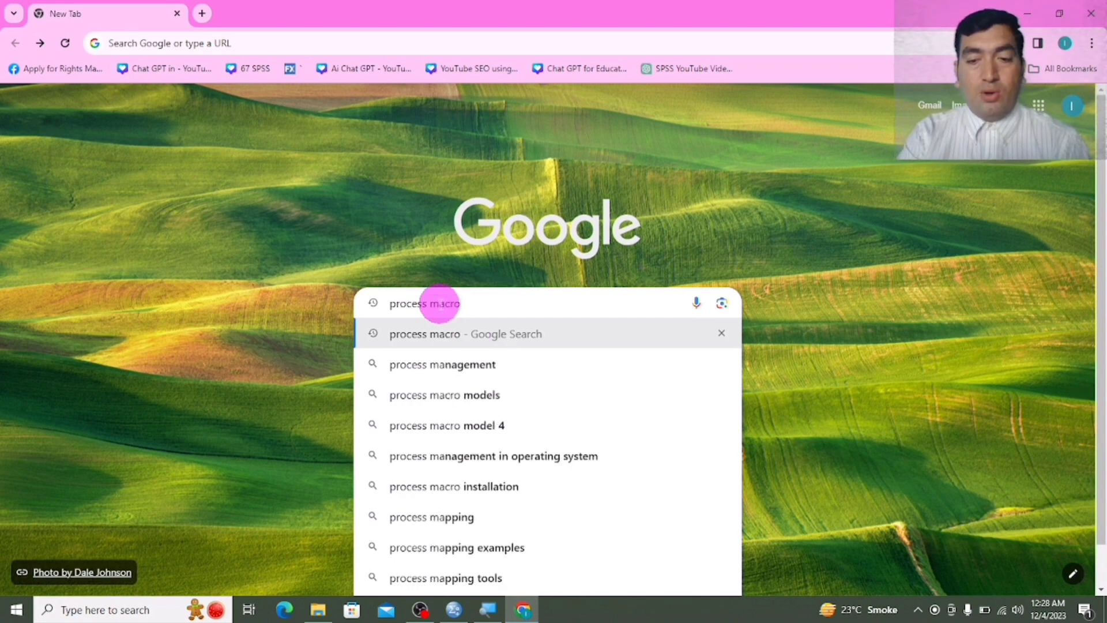
pyautogui.press('Return')
# Open the PROCESS macro website from the search results and go to its download page
pyautogui.click(207, 248)
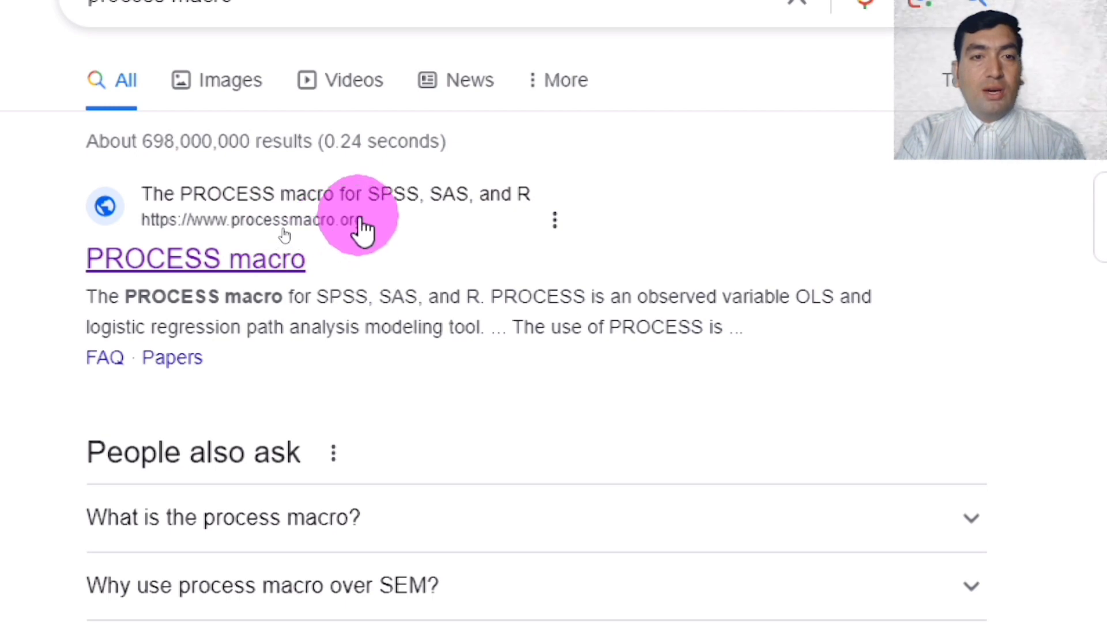
pyautogui.click(313, 202)
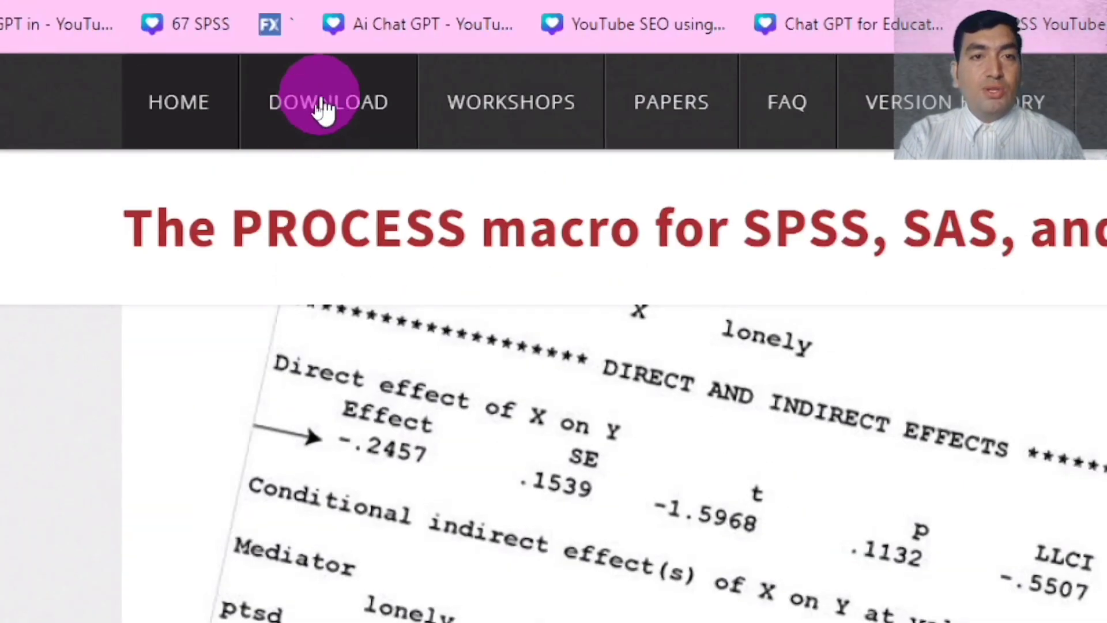
pyautogui.click(326, 110)
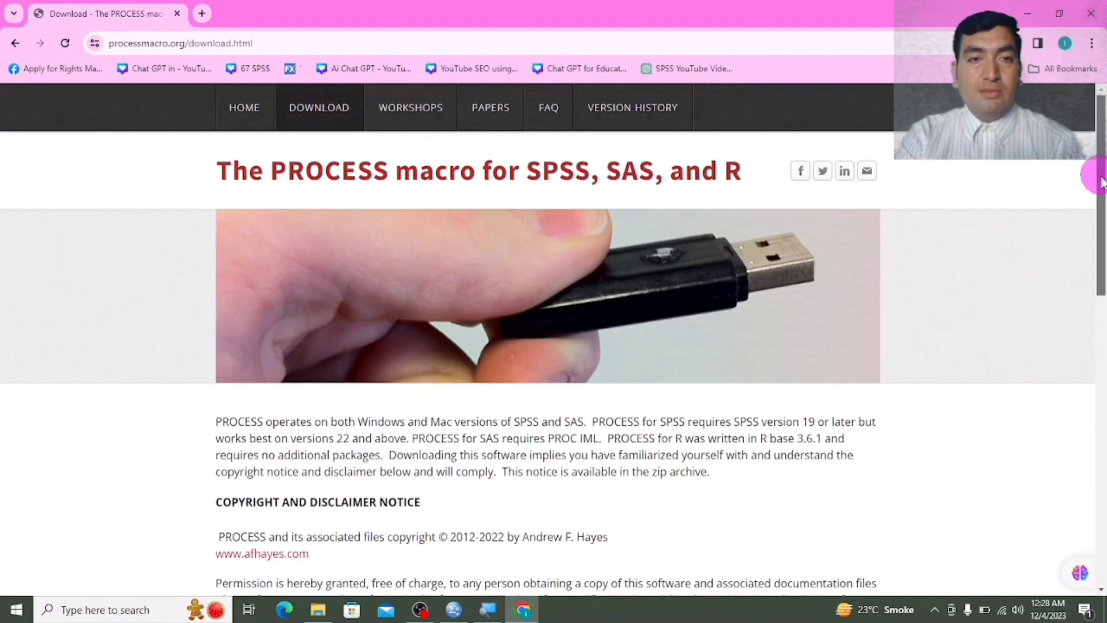
# Follow the download link to the CCRAM site and open its Resource Hub page
pyautogui.scroll(-5, 1103, 181)
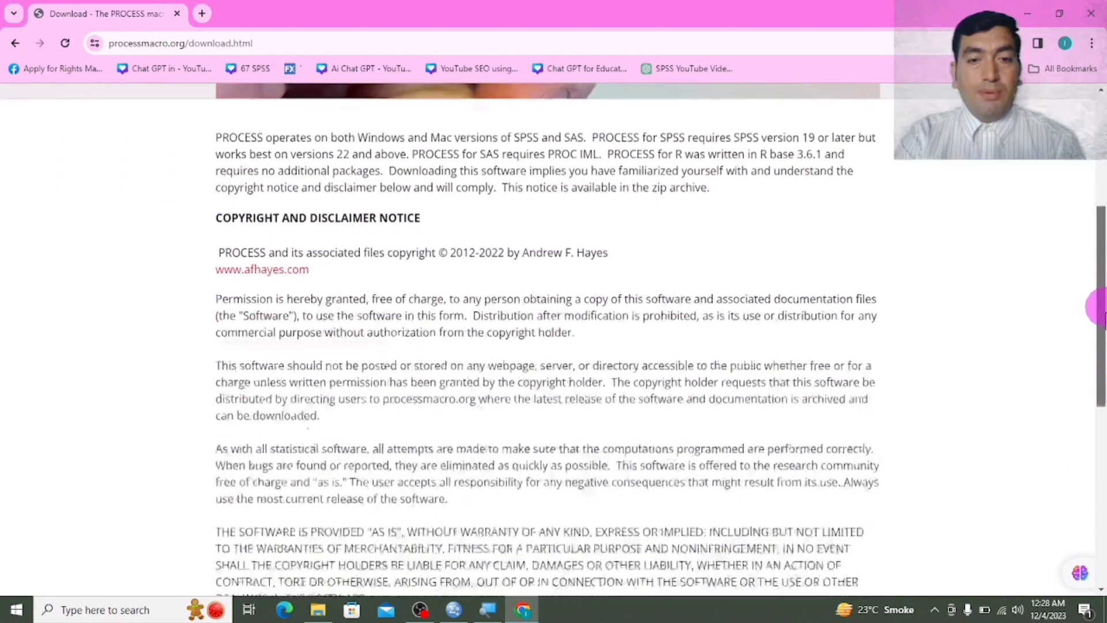
pyautogui.moveTo(1104, 318); pyautogui.dragTo(1105, 478)
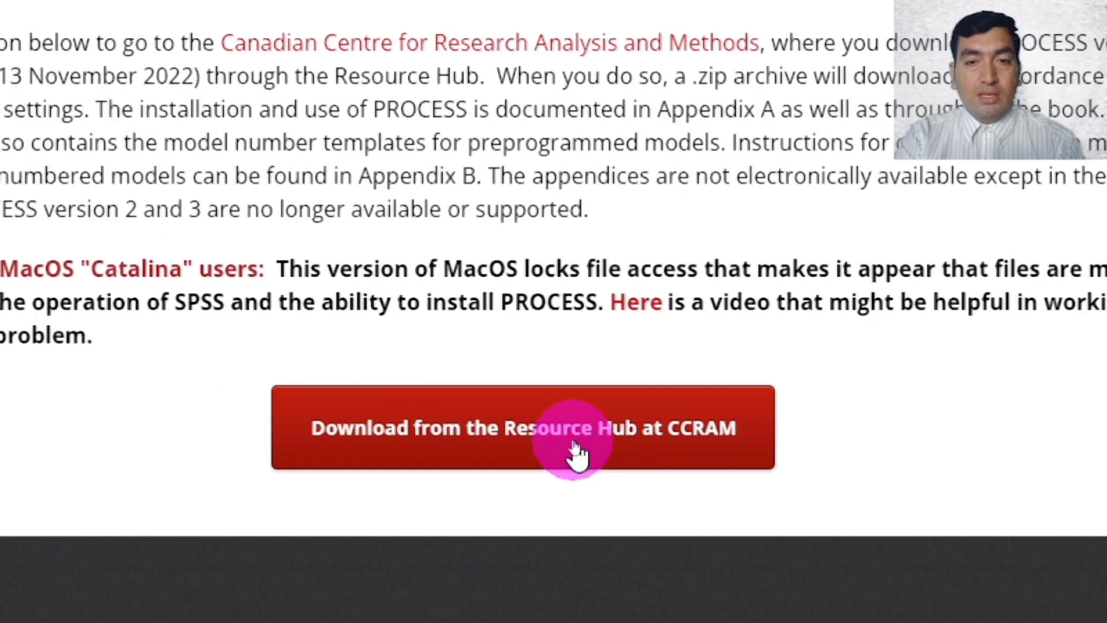
pyautogui.click(574, 444)
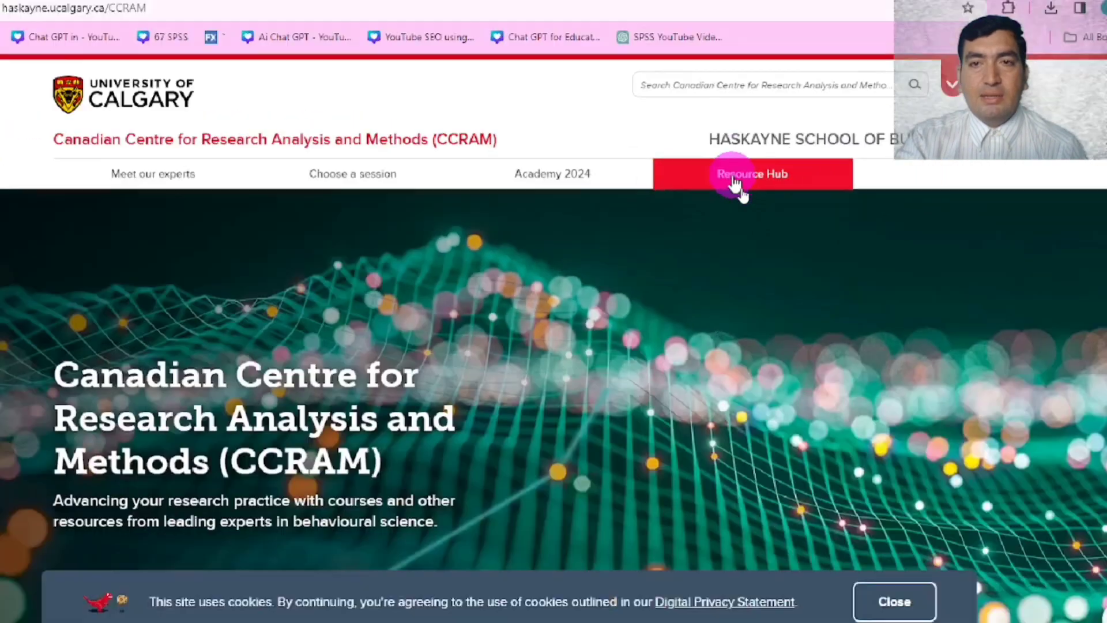
pyautogui.click(739, 187)
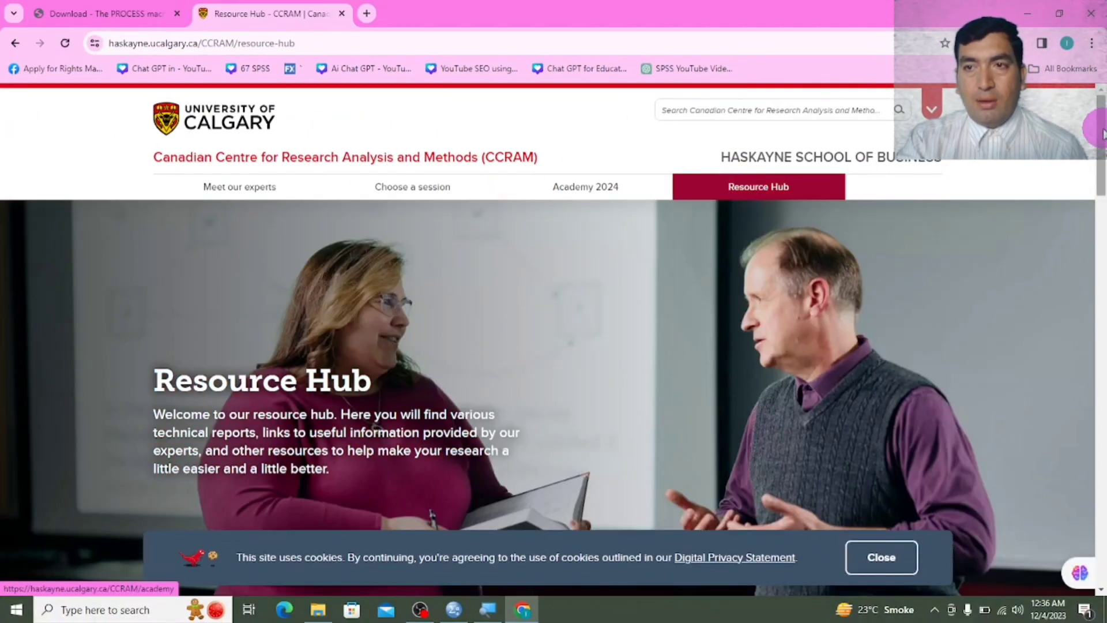
# Download PROCESS v4.3 from the Computational Tools and Aids section of the Resource Hub
pyautogui.moveTo(1103, 134); pyautogui.dragTo(1101, 375)
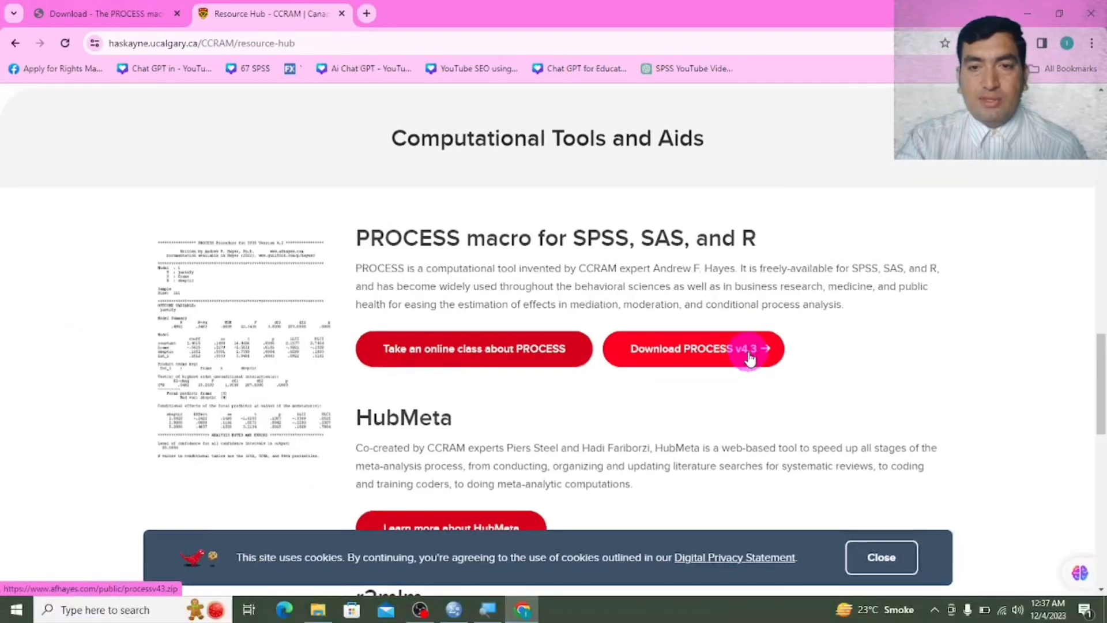
pyautogui.click(725, 353)
pyautogui.click(739, 352)
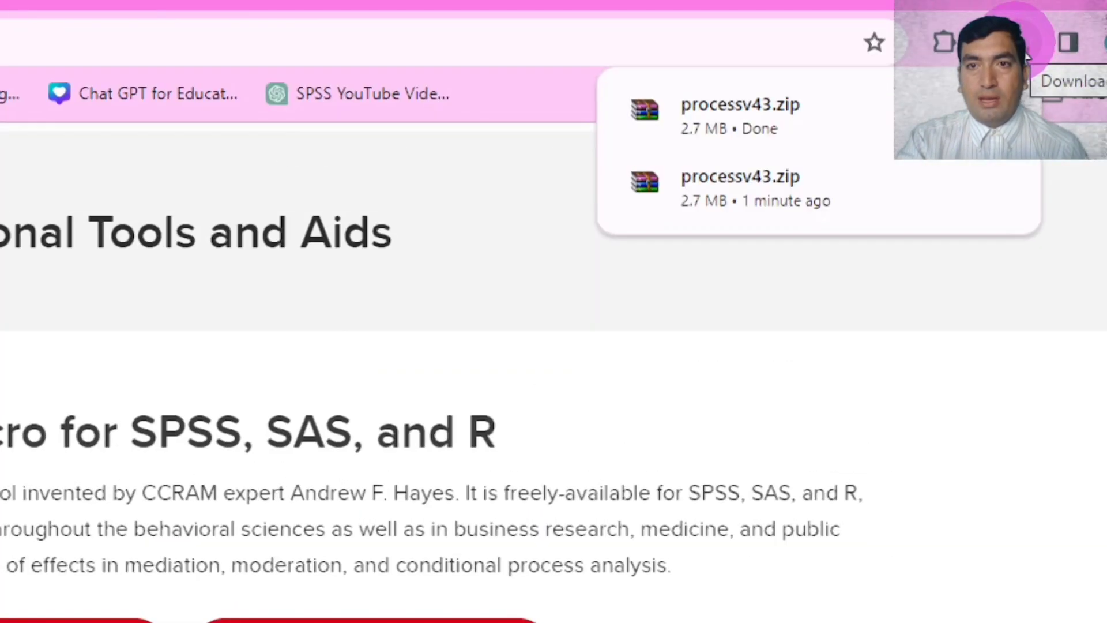
pyautogui.click(856, 80)
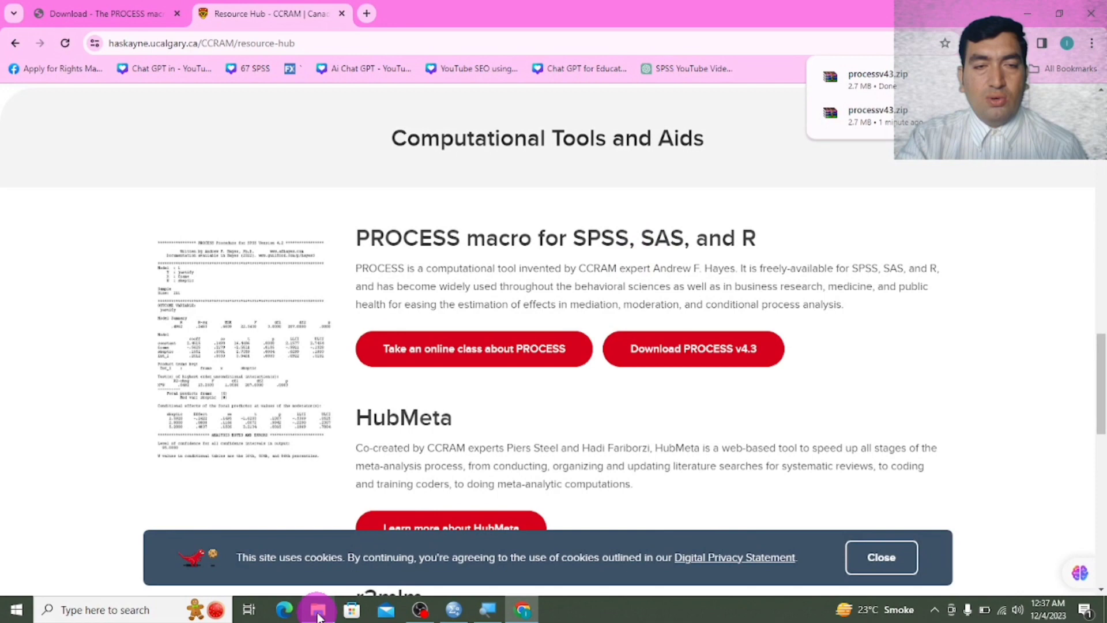
# Switch to File Explorer and cut the processv43 archive from the Downloads folder
pyautogui.click(318, 611)
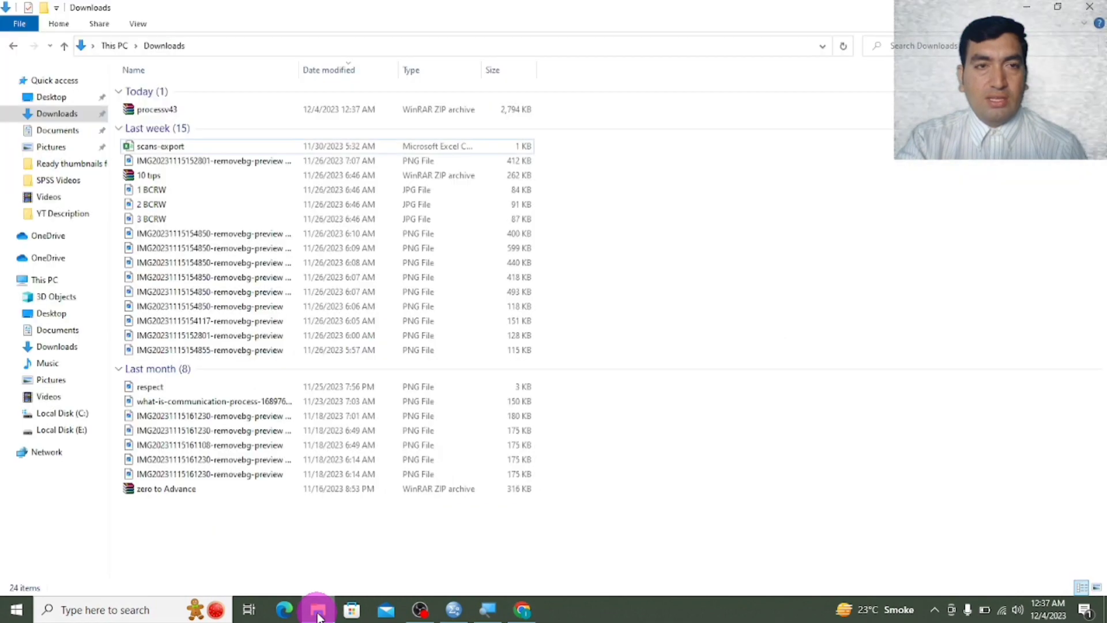
pyautogui.click(159, 113)
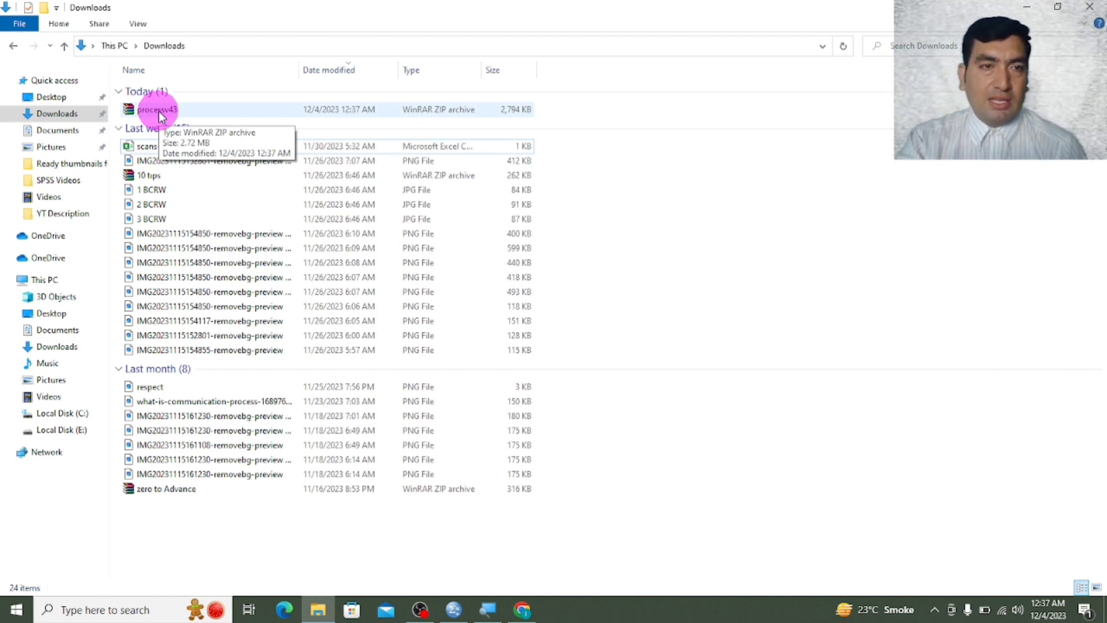
pyautogui.click(160, 114)
pyautogui.rightClick(159, 114)
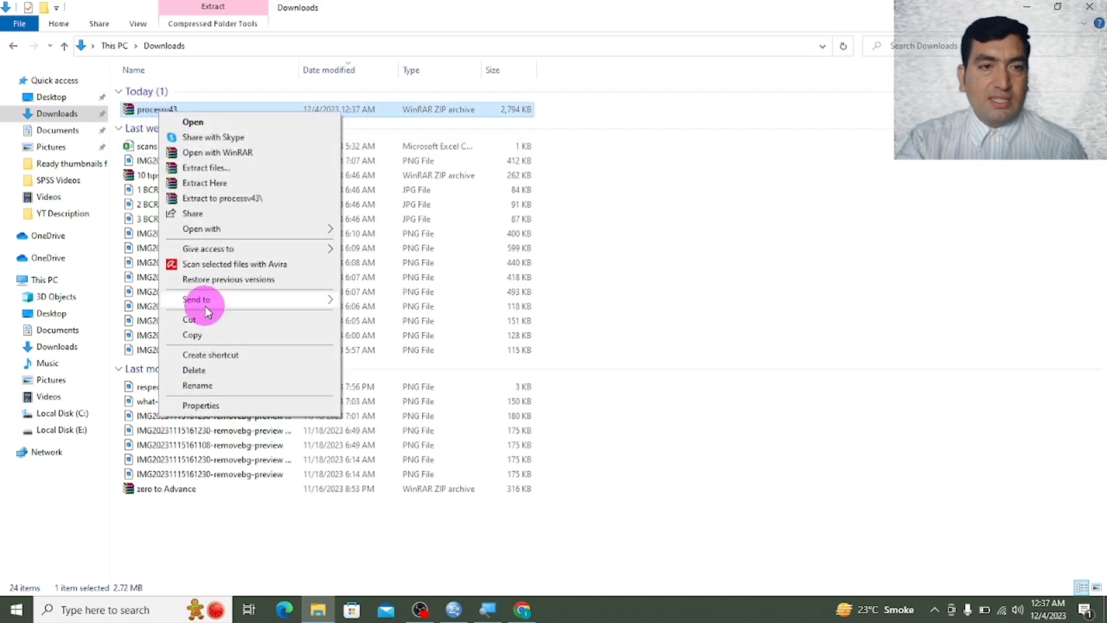
pyautogui.click(192, 319)
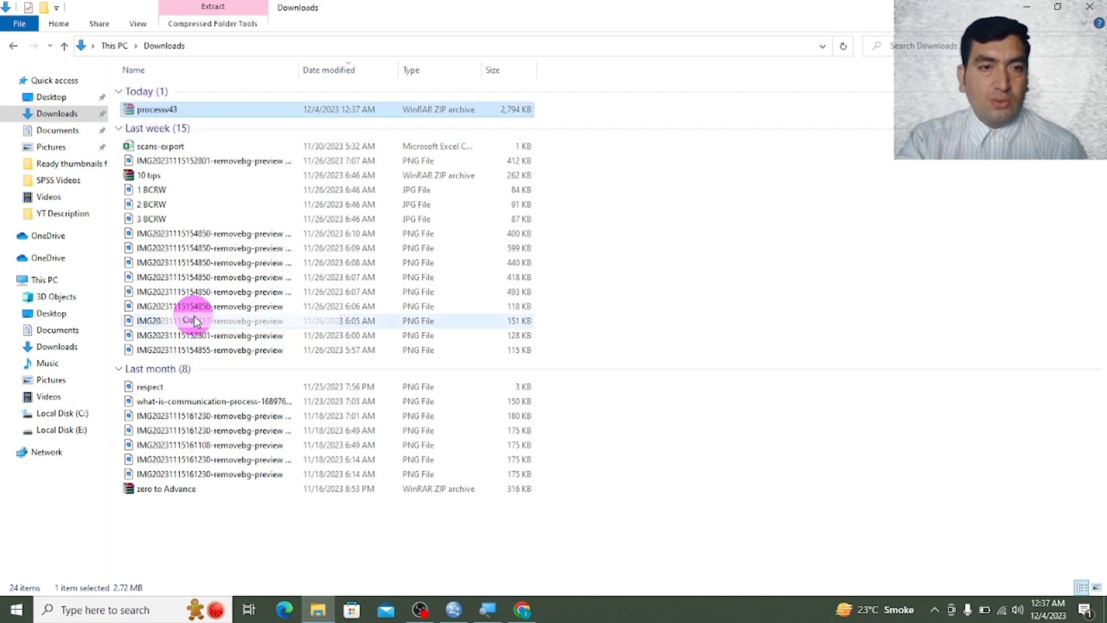
# Create a new folder named "Process Macro" on Local Disk (C:)
pyautogui.click(81, 414)
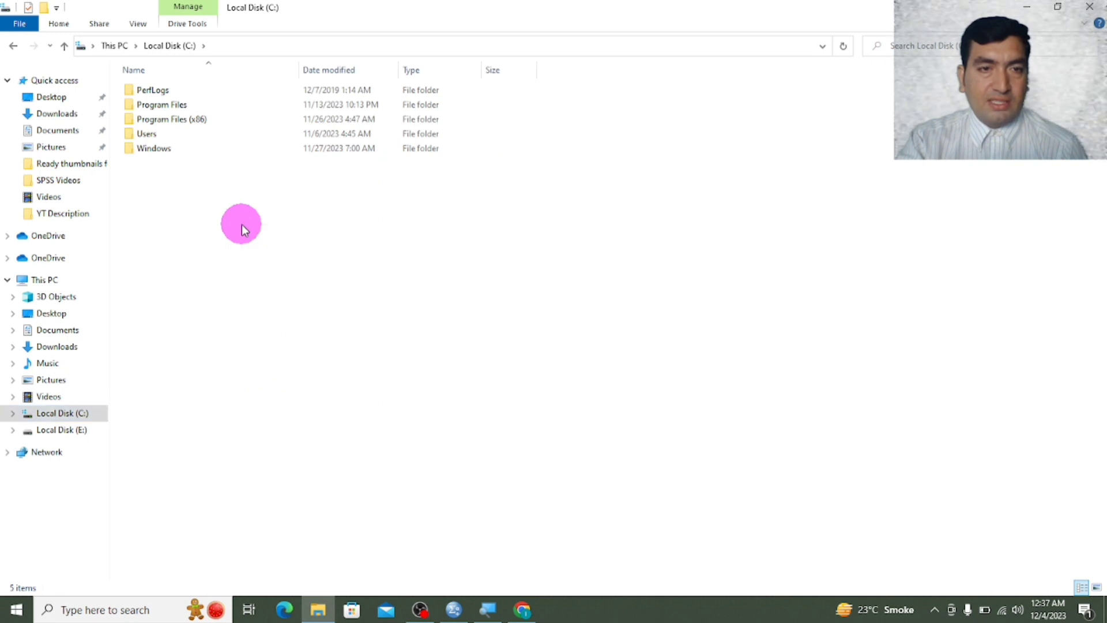
pyautogui.rightClick(243, 228)
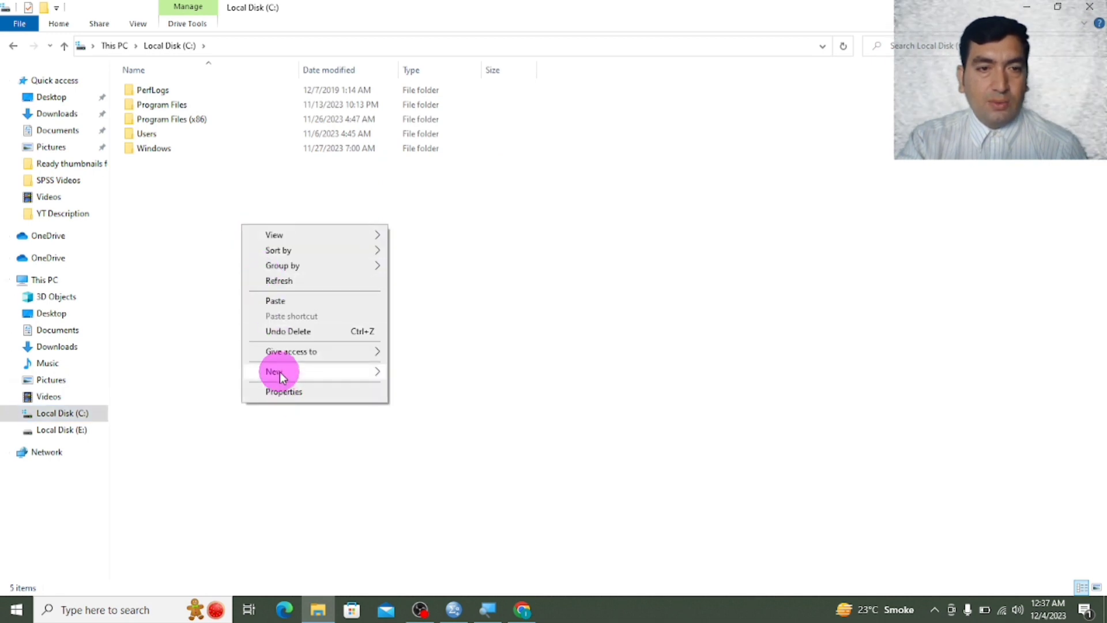
pyautogui.moveTo(284, 377)
pyautogui.click(414, 376)
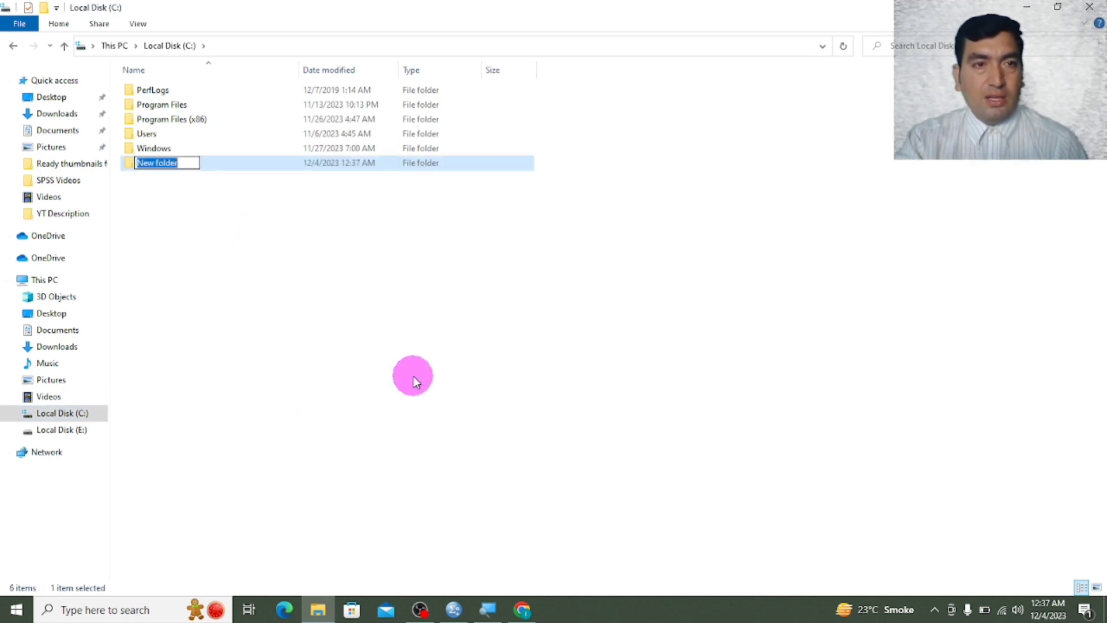
pyautogui.press('BackSpace')
pyautogui.write('P')
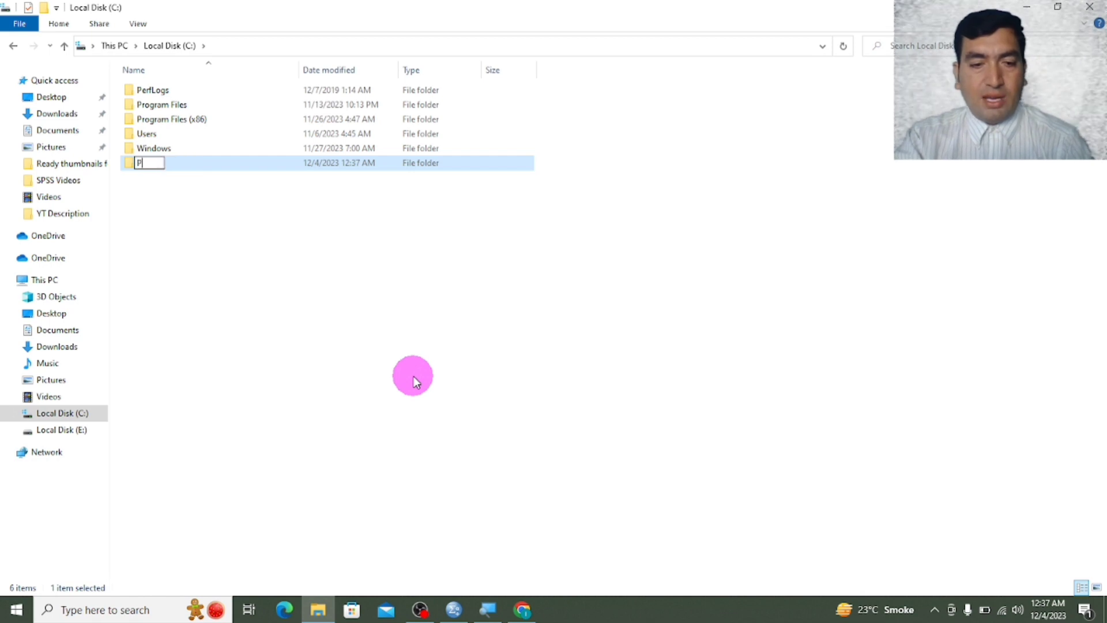
pyautogui.write('rocess ')
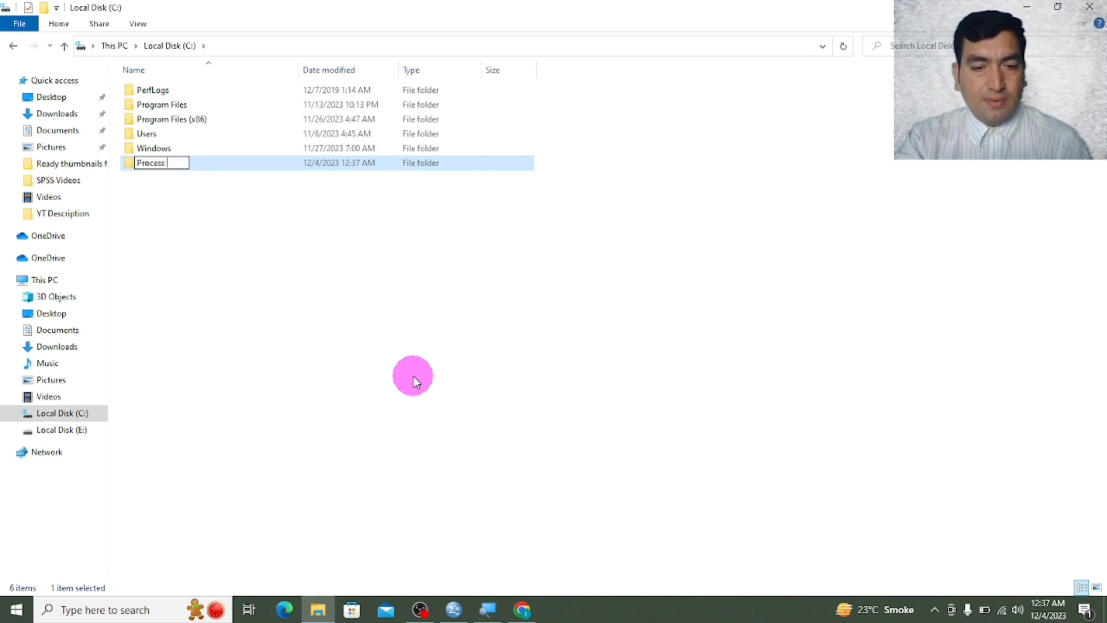
pyautogui.write('Macro')
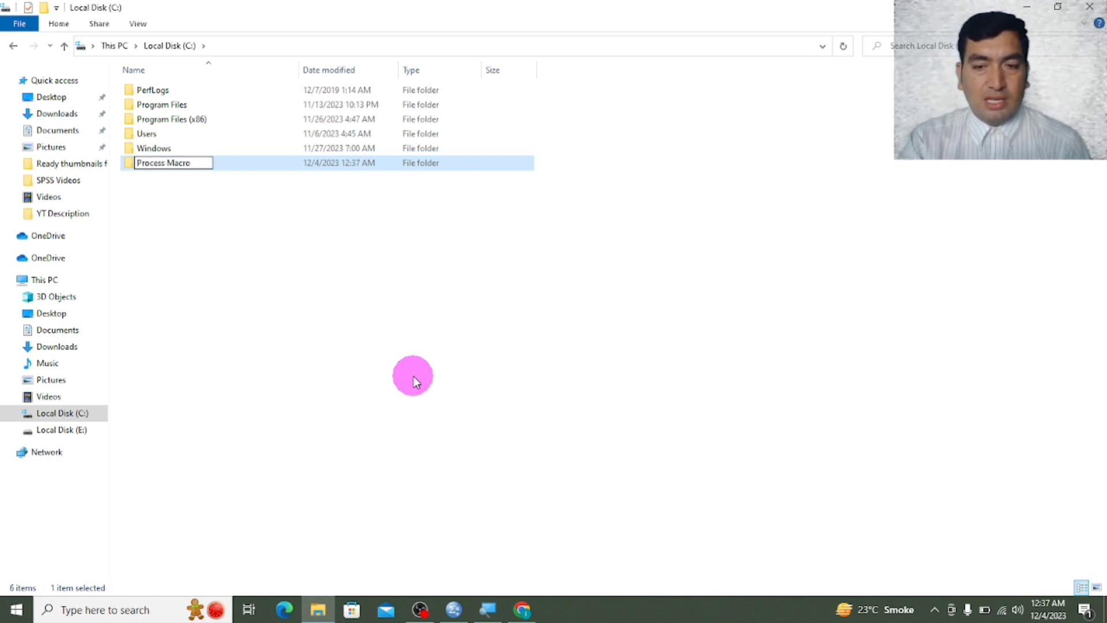
pyautogui.press('Return')
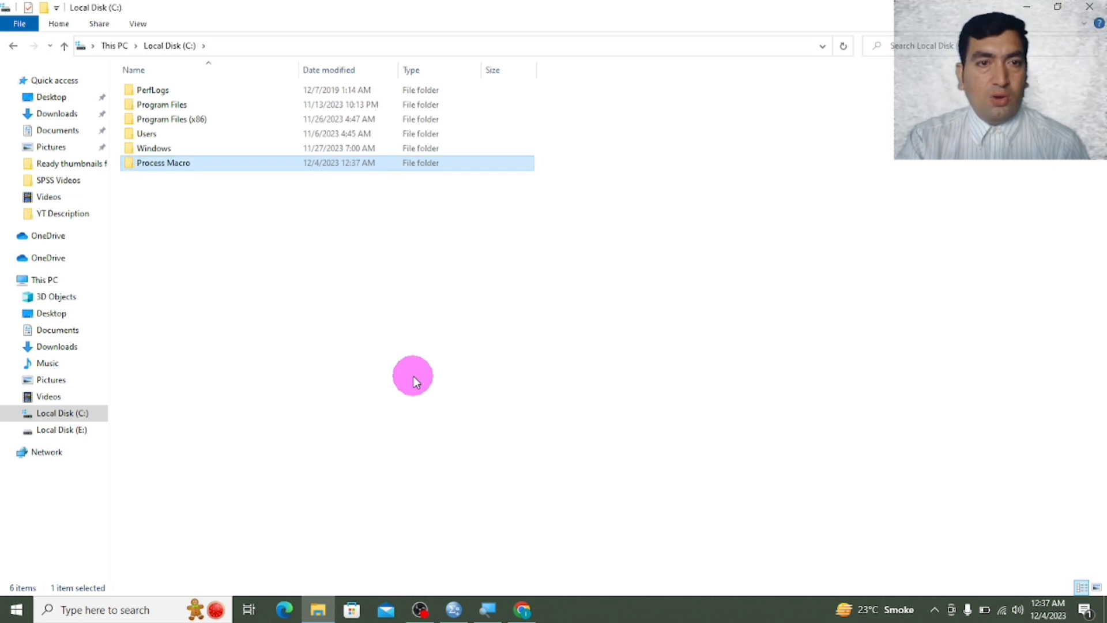
# Paste the processv43 archive into the Process Macro folder and extract its contents there
pyautogui.doubleClick(210, 164)
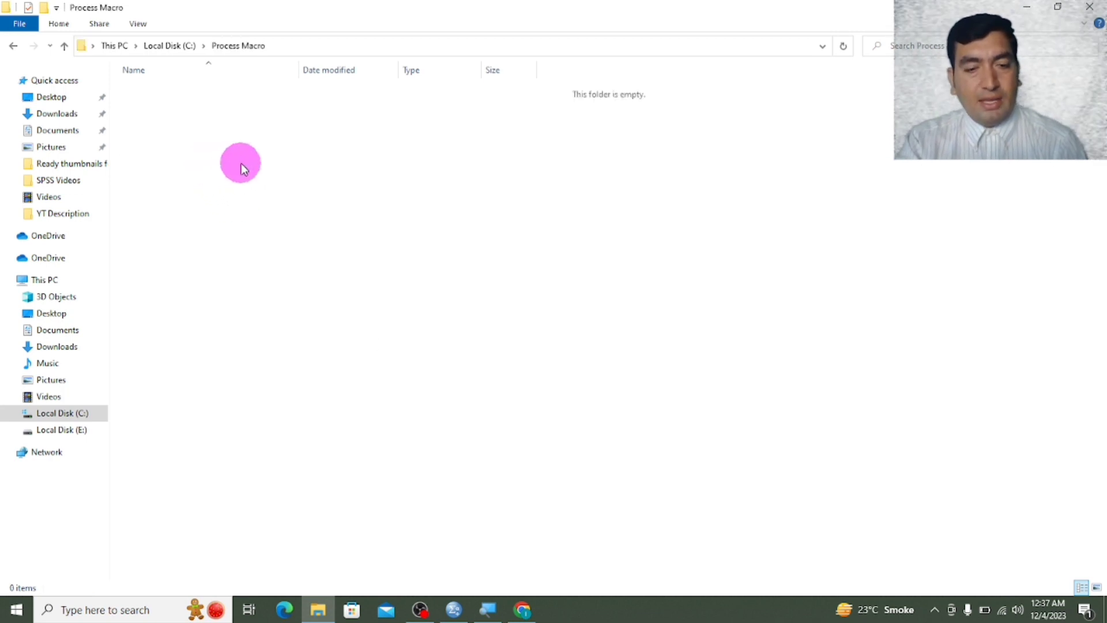
pyautogui.hotkey('ctrl', 'v')
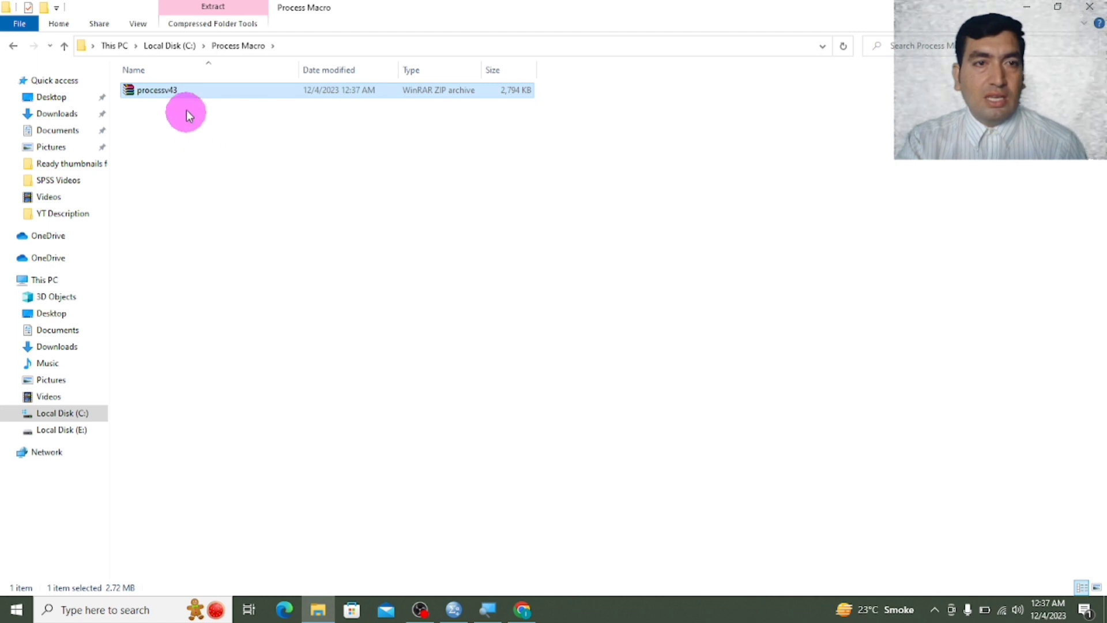
pyautogui.rightClick(184, 94)
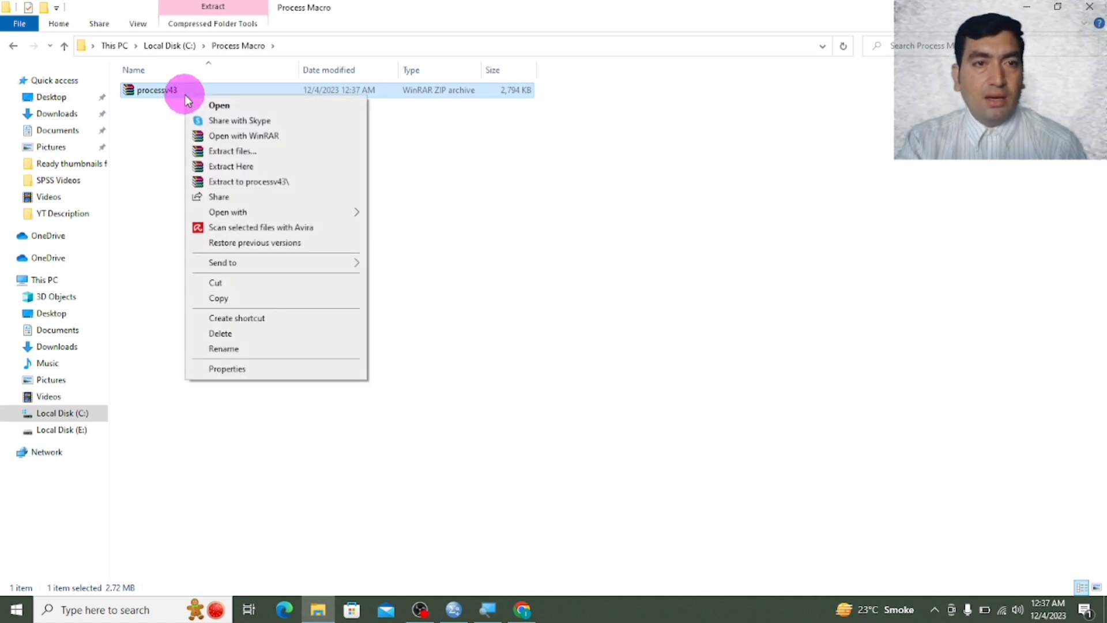
pyautogui.click(212, 165)
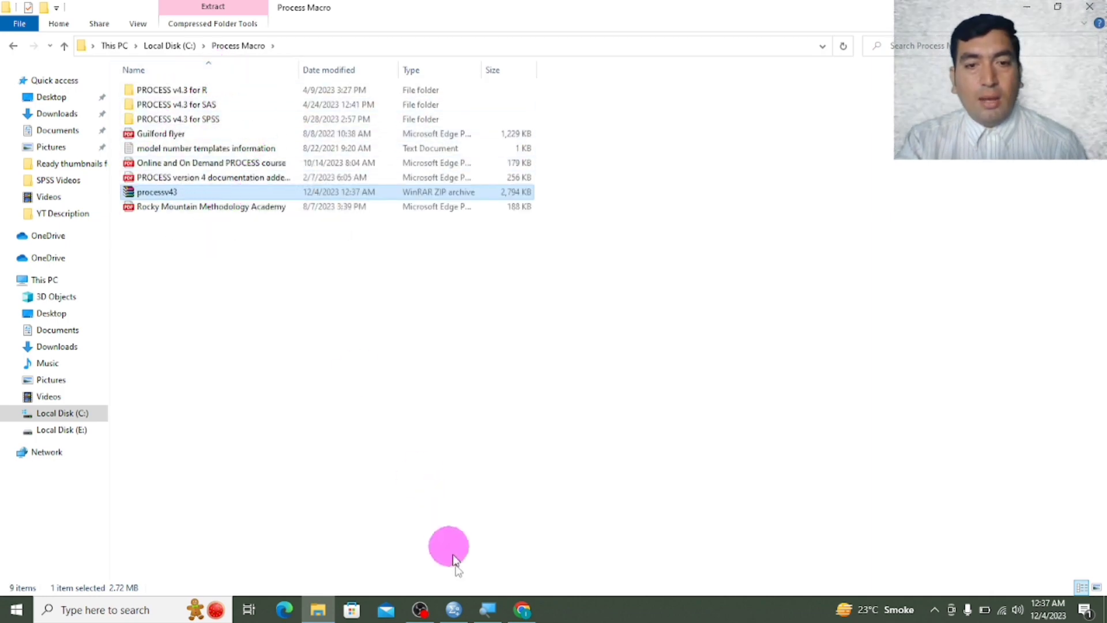
# Switch to the SPSS Data Editor and start installing a custom dialog
pyautogui.click(449, 534)
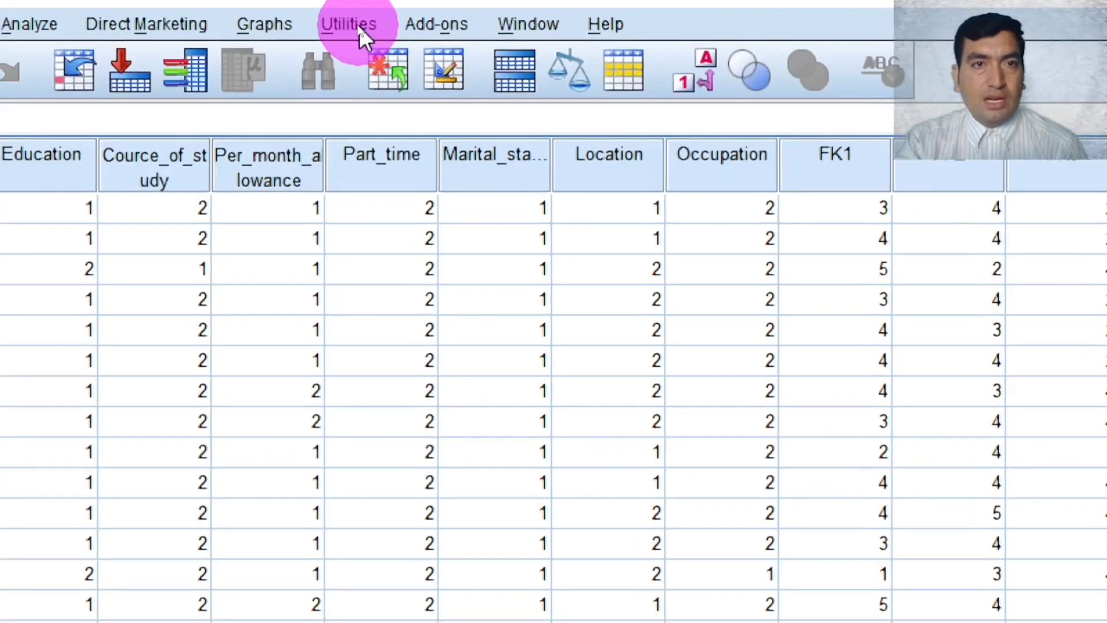
pyautogui.click(345, 28)
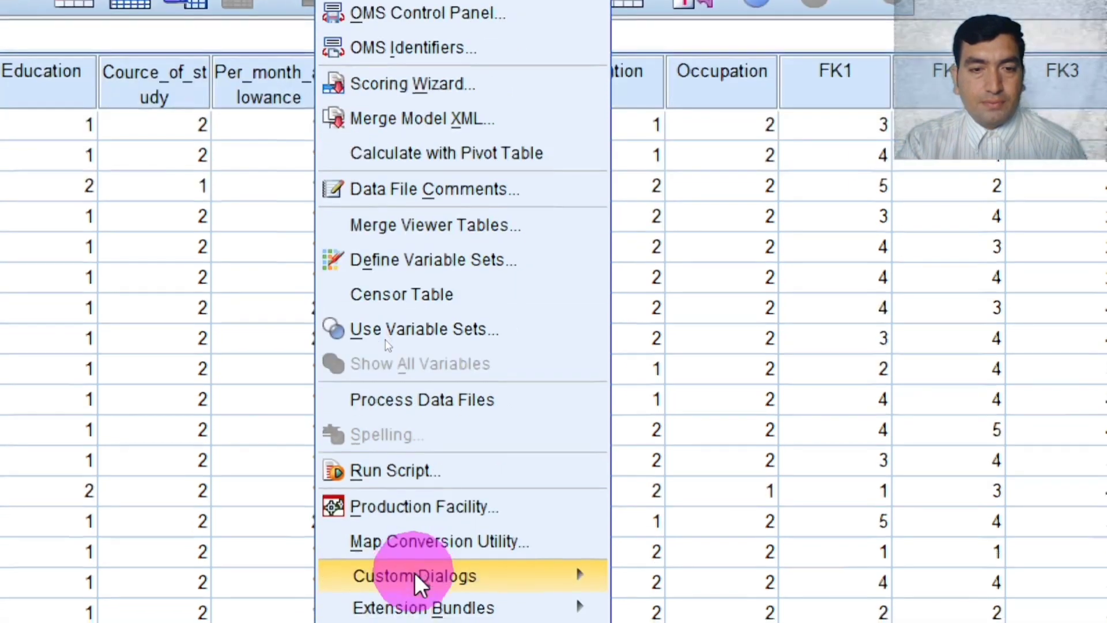
pyautogui.moveTo(421, 606)
pyautogui.moveTo(431, 485)
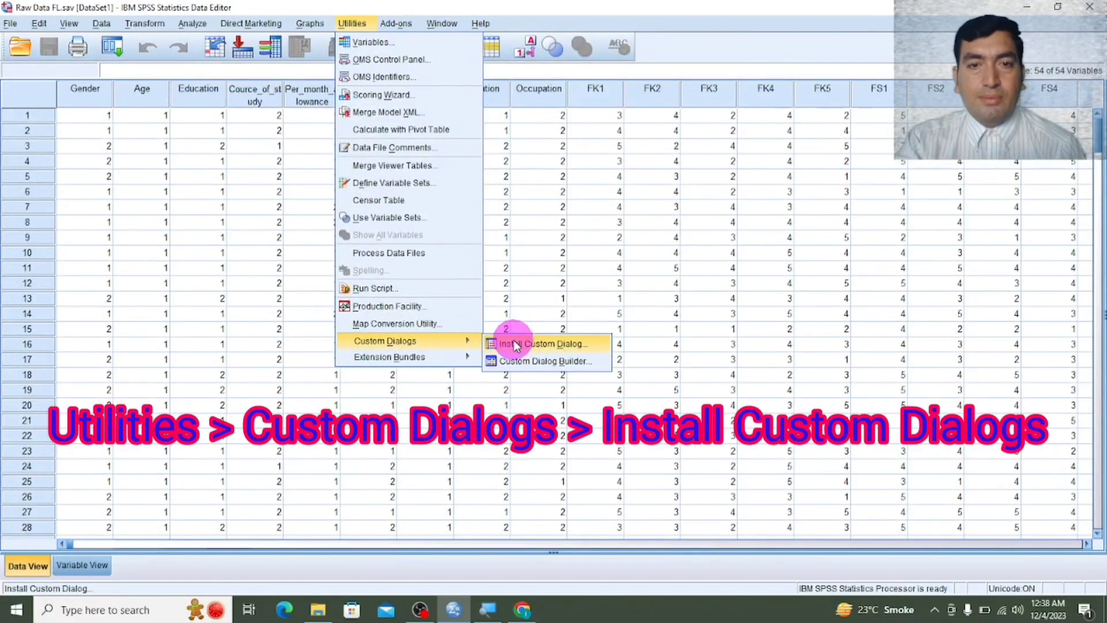
pyautogui.click(517, 345)
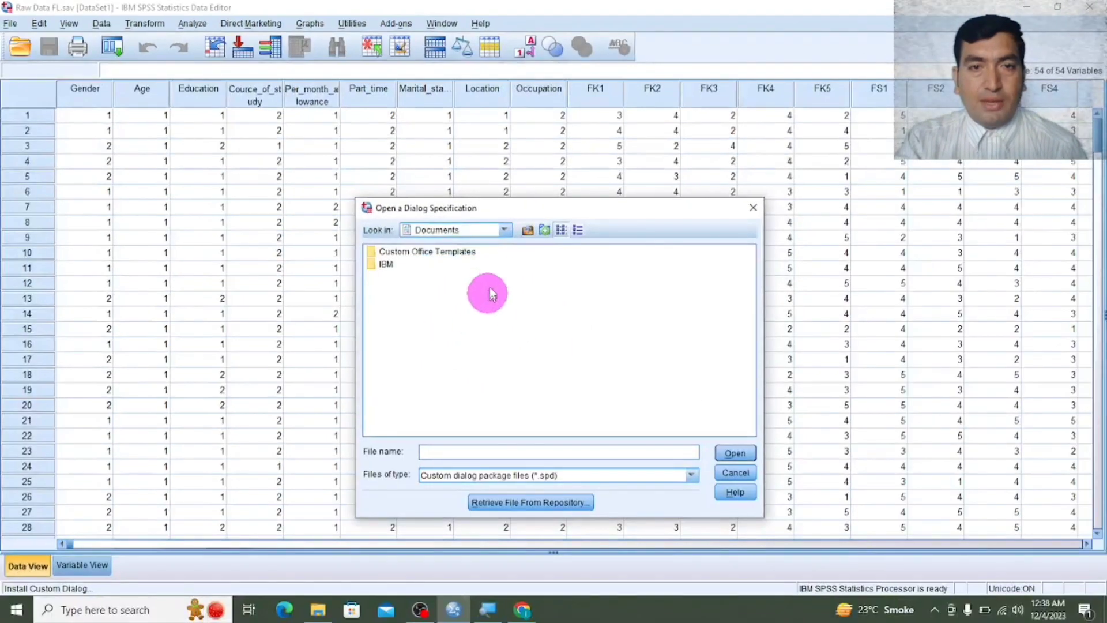
# Install process.spd from the "Custom dialog builder file (v4.2)" folder inside PROCESS v4.3 for SPSS in the Process Macro folder on Local Disk (C:)
pyautogui.click(505, 234)
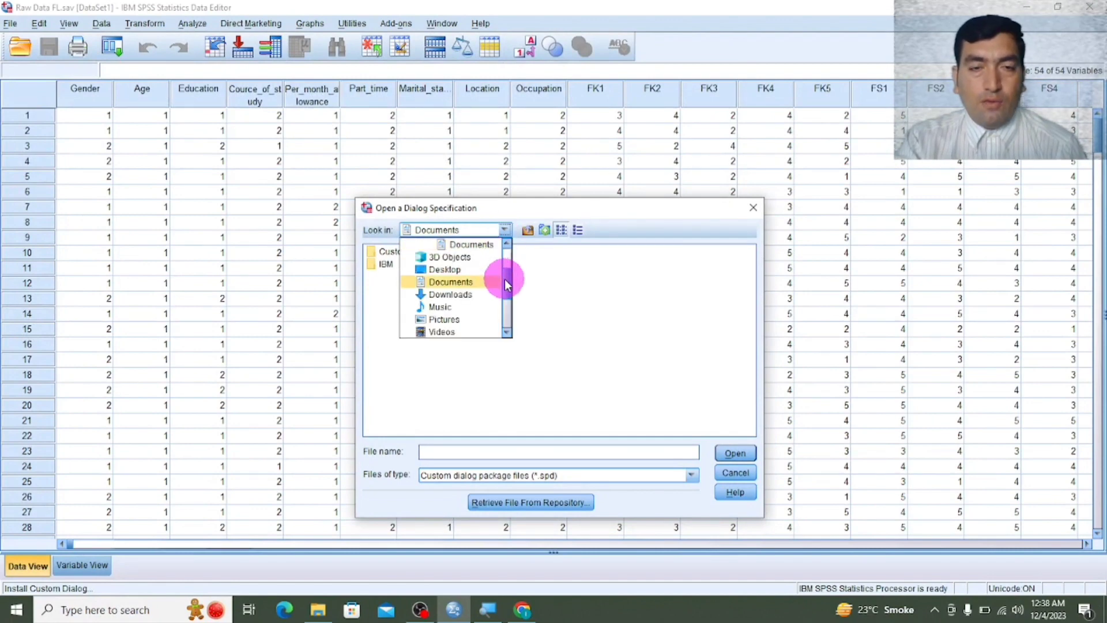
pyautogui.moveTo(506, 283)
pyautogui.mouseDown()
pyautogui.moveTo(511, 314)
pyautogui.moveTo(513, 267)
pyautogui.mouseUp()
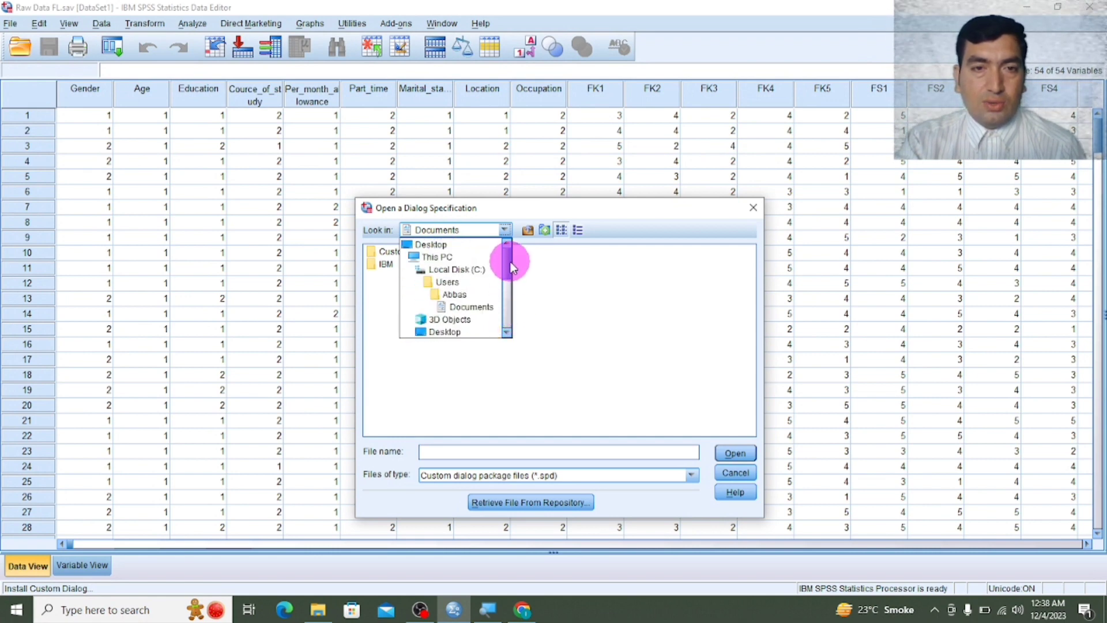
pyautogui.click(478, 272)
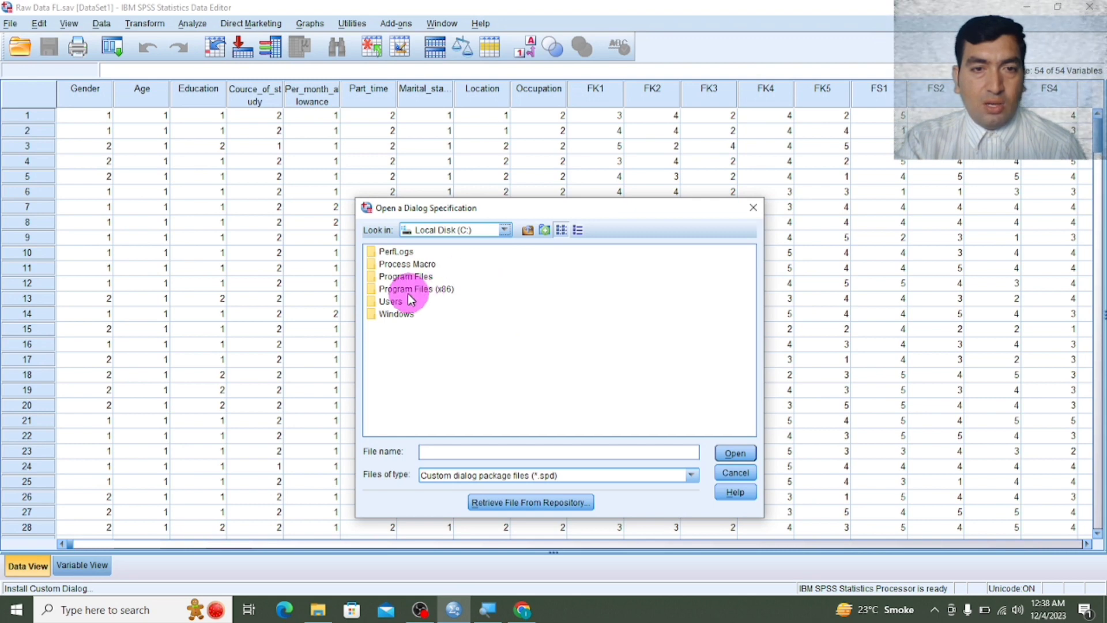
pyautogui.doubleClick(396, 267)
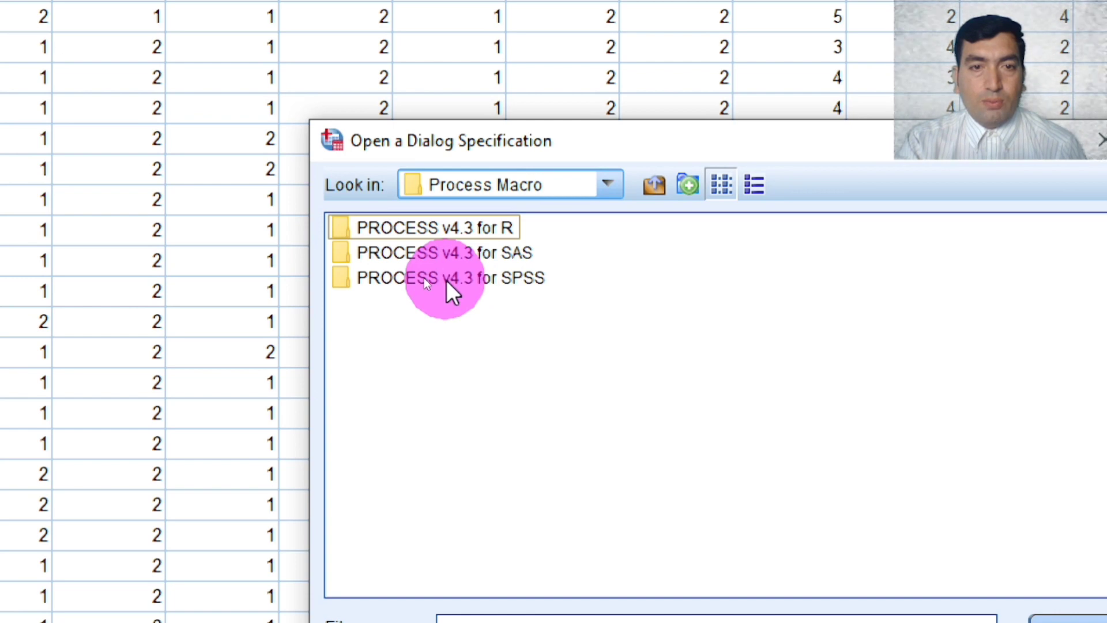
pyautogui.doubleClick(476, 282)
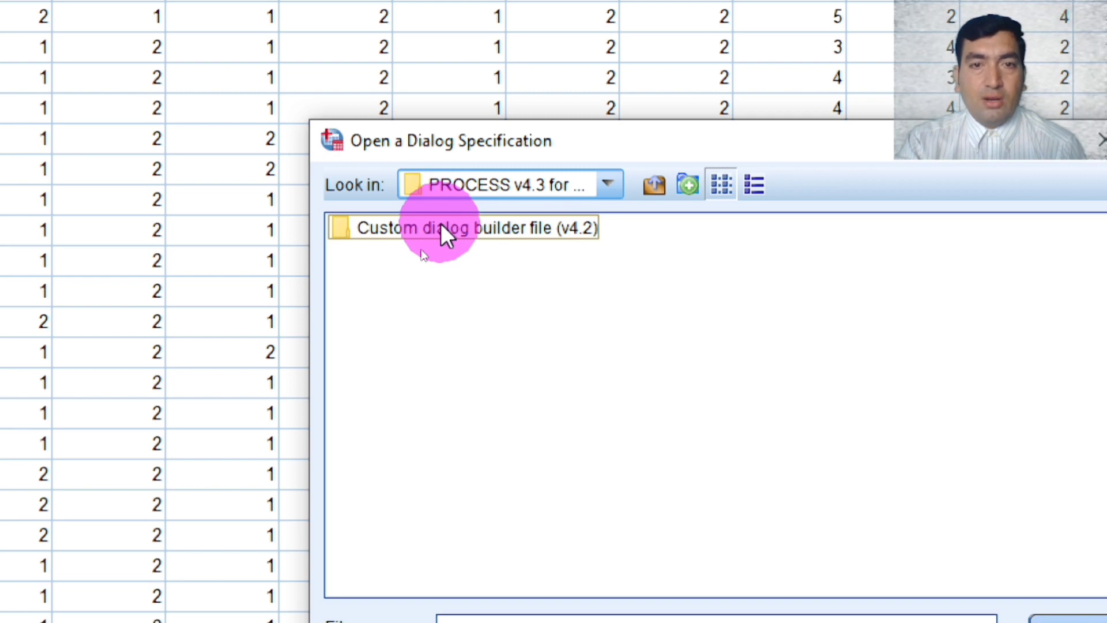
pyautogui.doubleClick(442, 228)
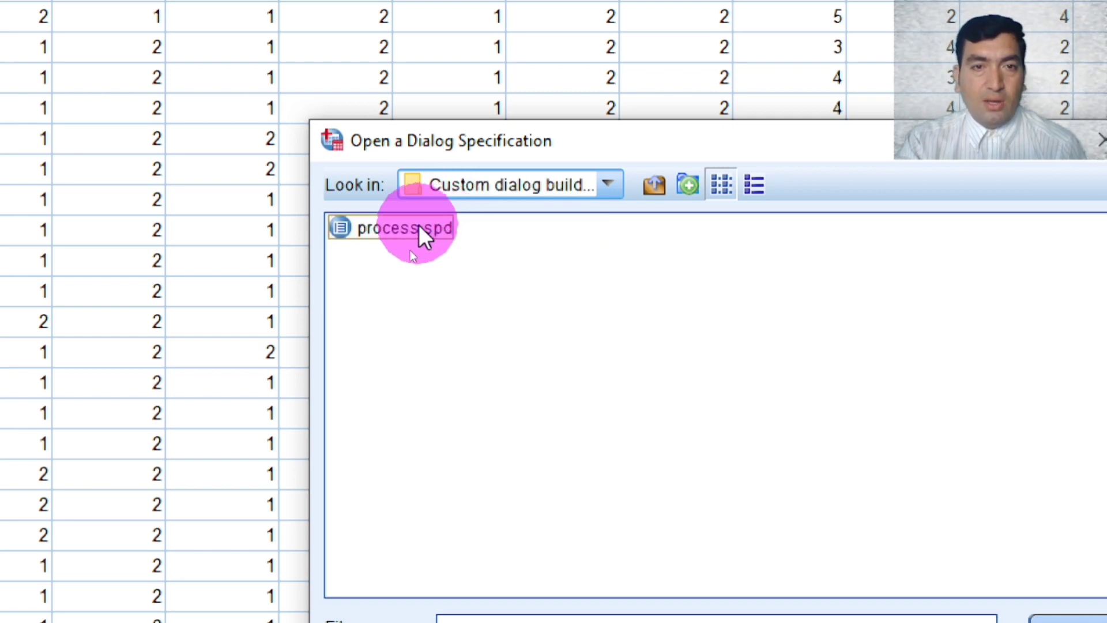
pyautogui.doubleClick(420, 228)
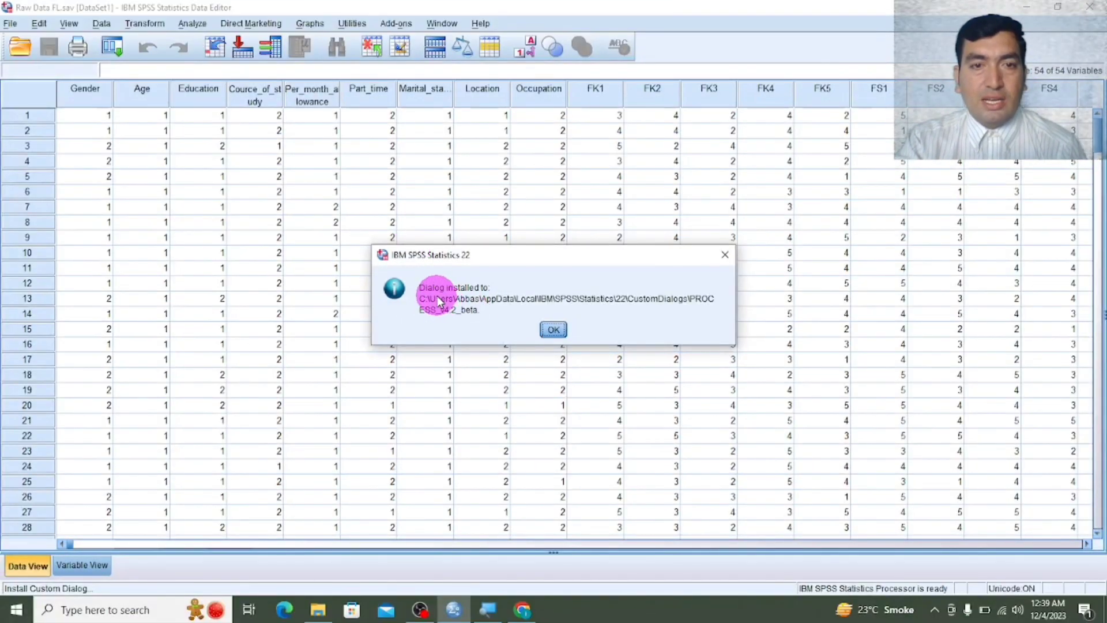
pyautogui.click(552, 331)
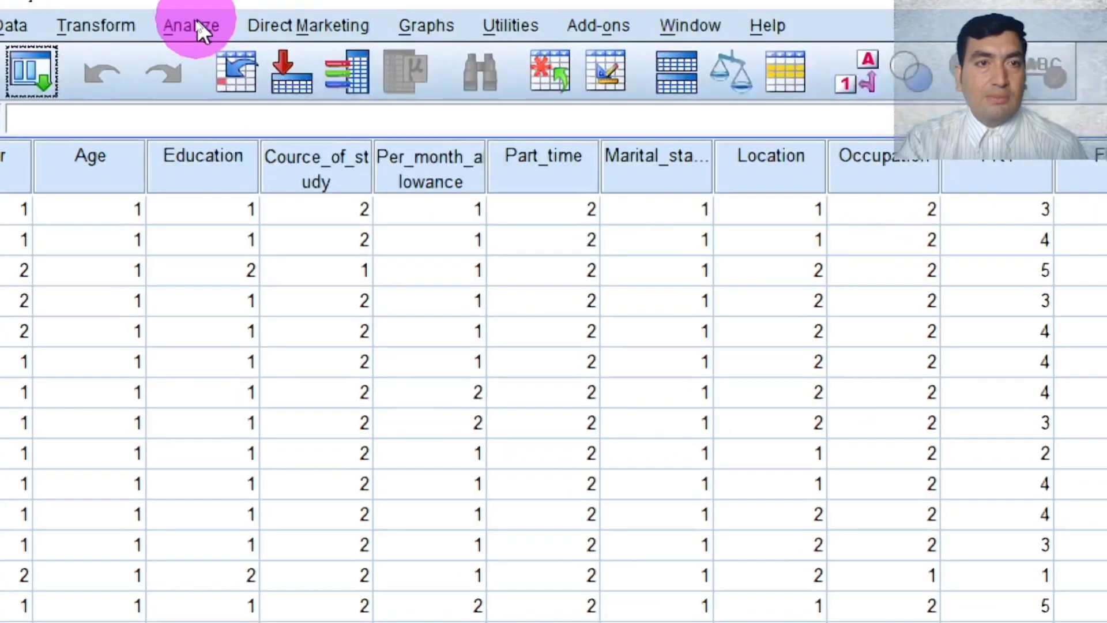
# Check the available regression procedures for the newly installed PROCESS entry
pyautogui.click(195, 24)
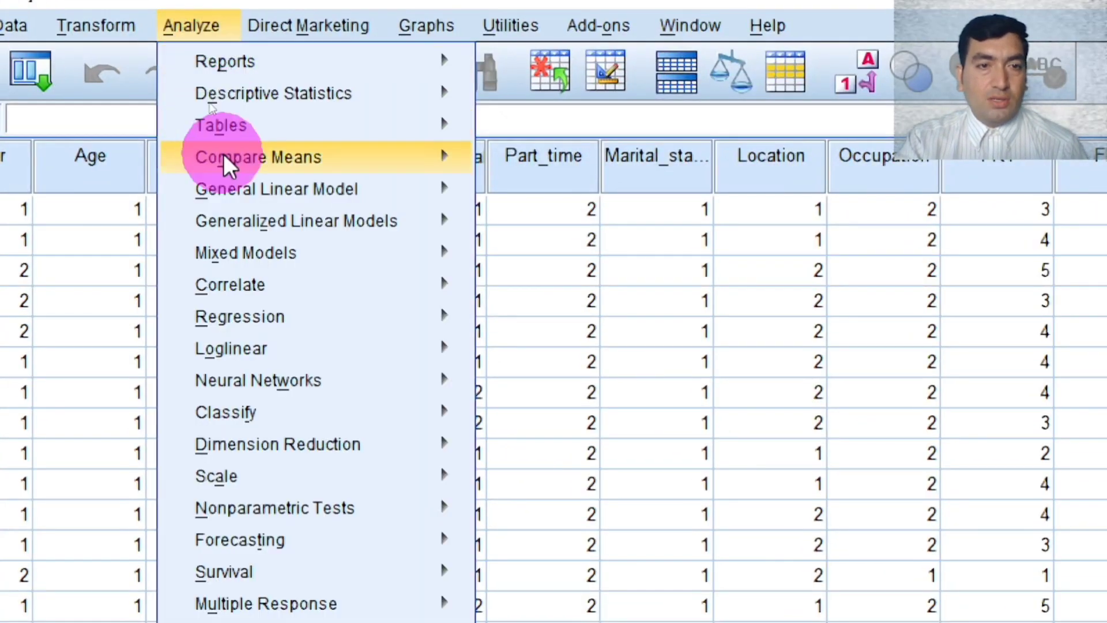
pyautogui.moveTo(248, 333)
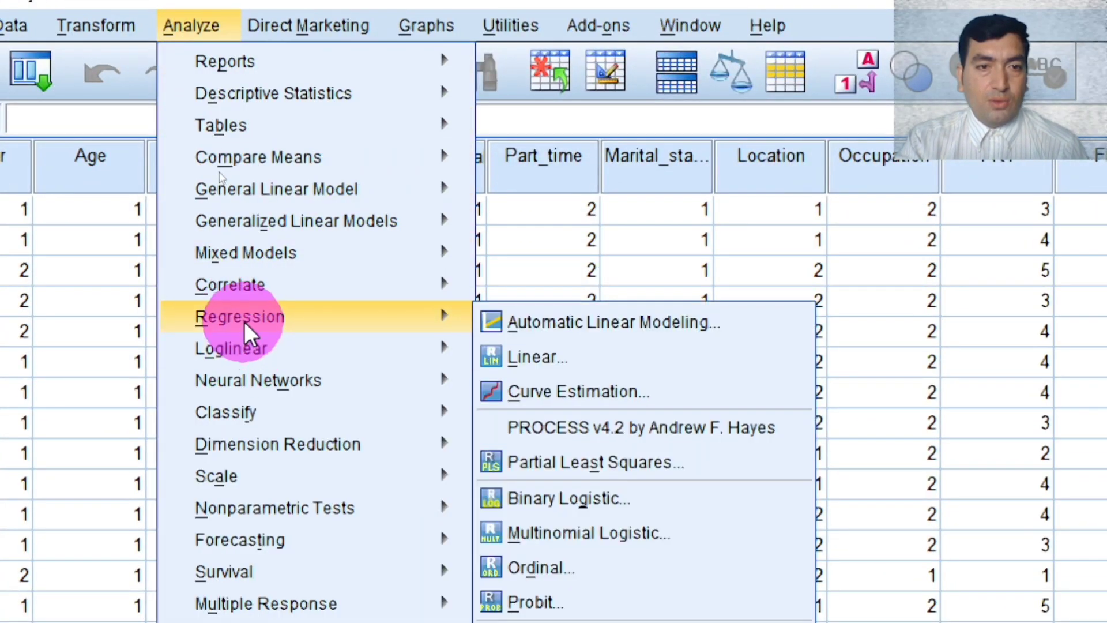
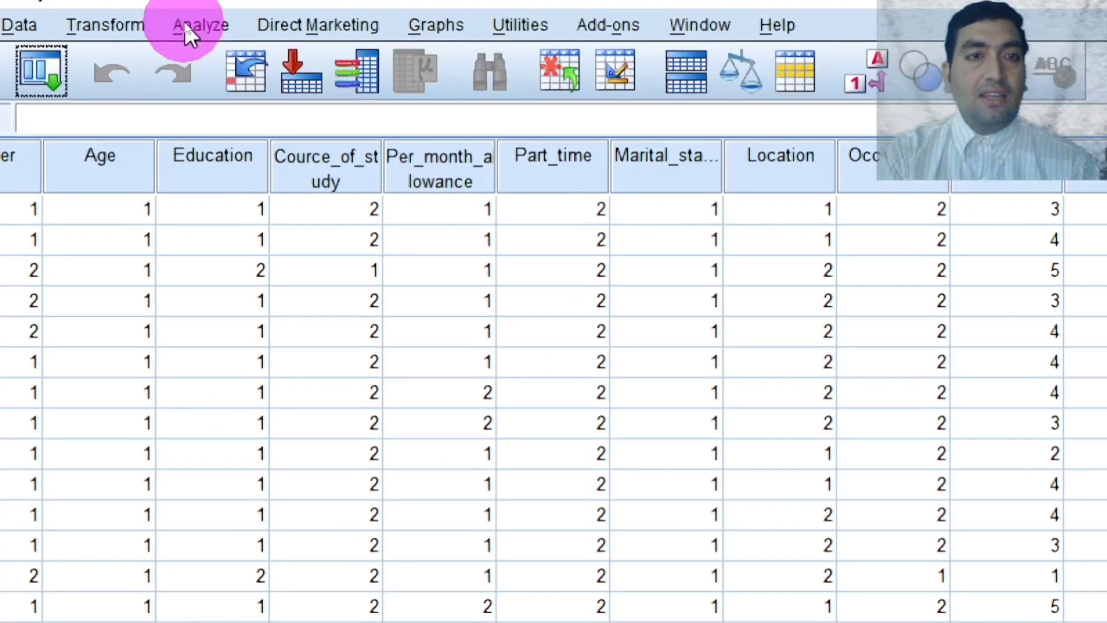
# Set up a linear regression with SB as the dependent variable and FK as the independent variable
pyautogui.click(185, 28)
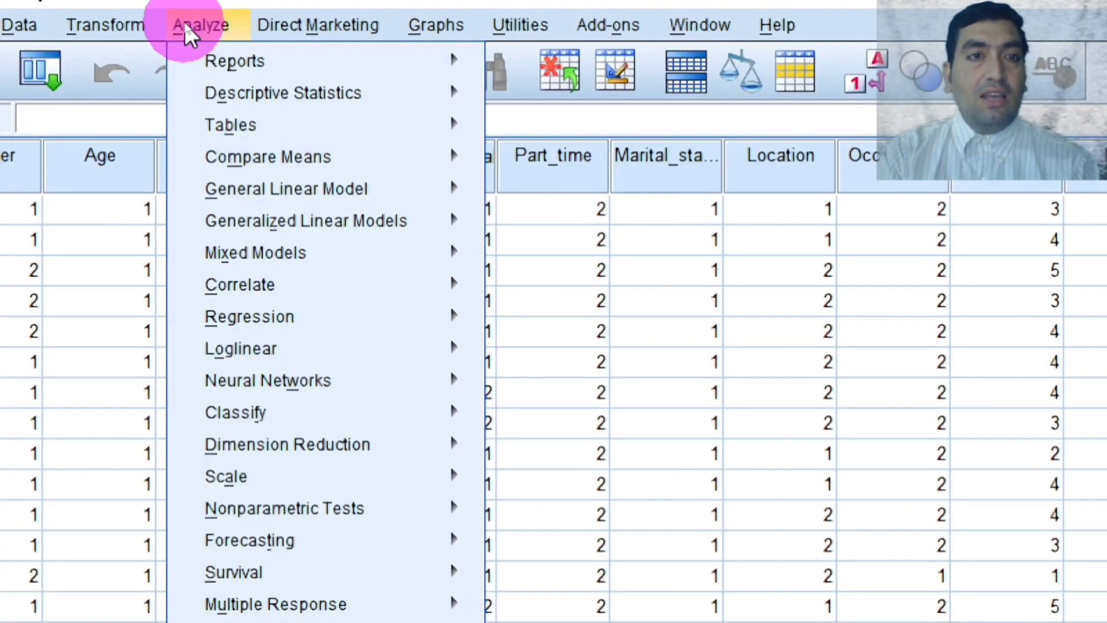
pyautogui.moveTo(248, 319)
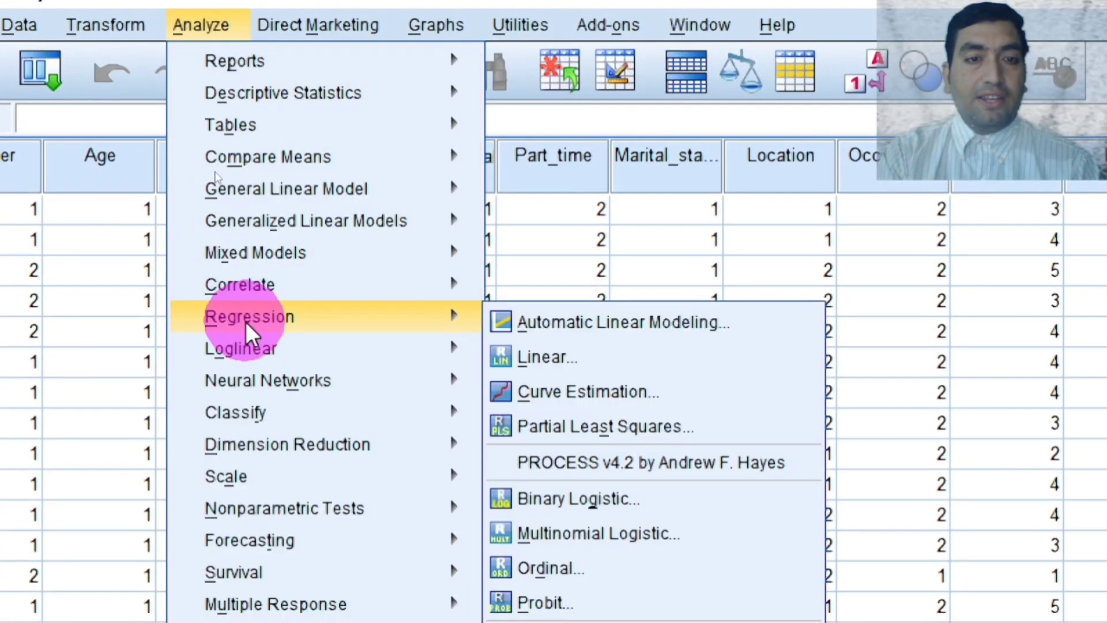
pyautogui.click(555, 362)
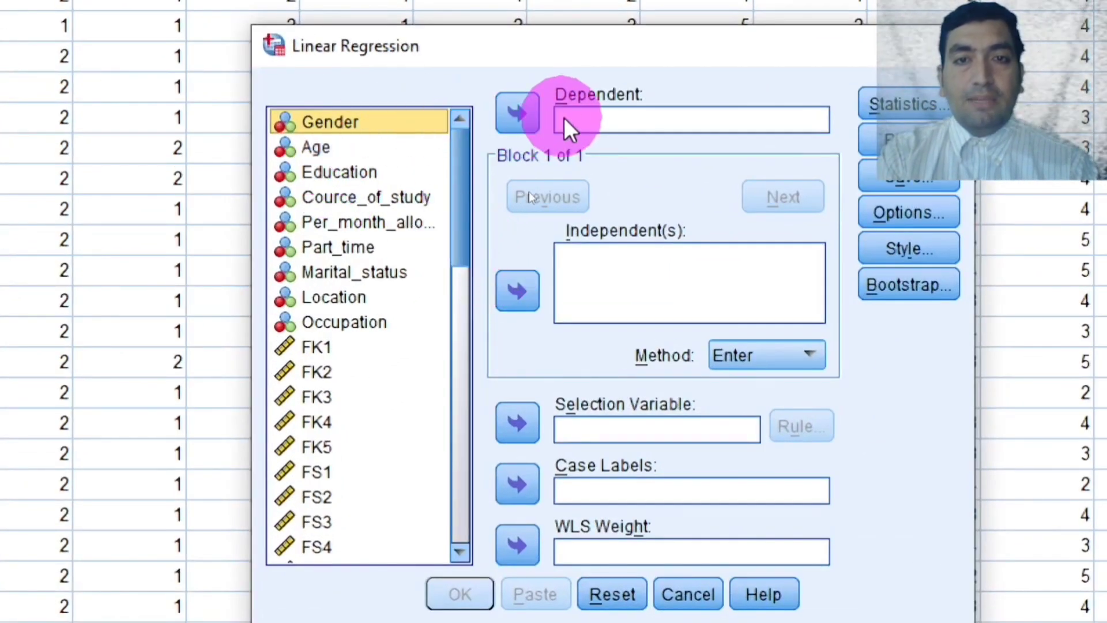
pyautogui.moveTo(462, 196); pyautogui.dragTo(382, 541)
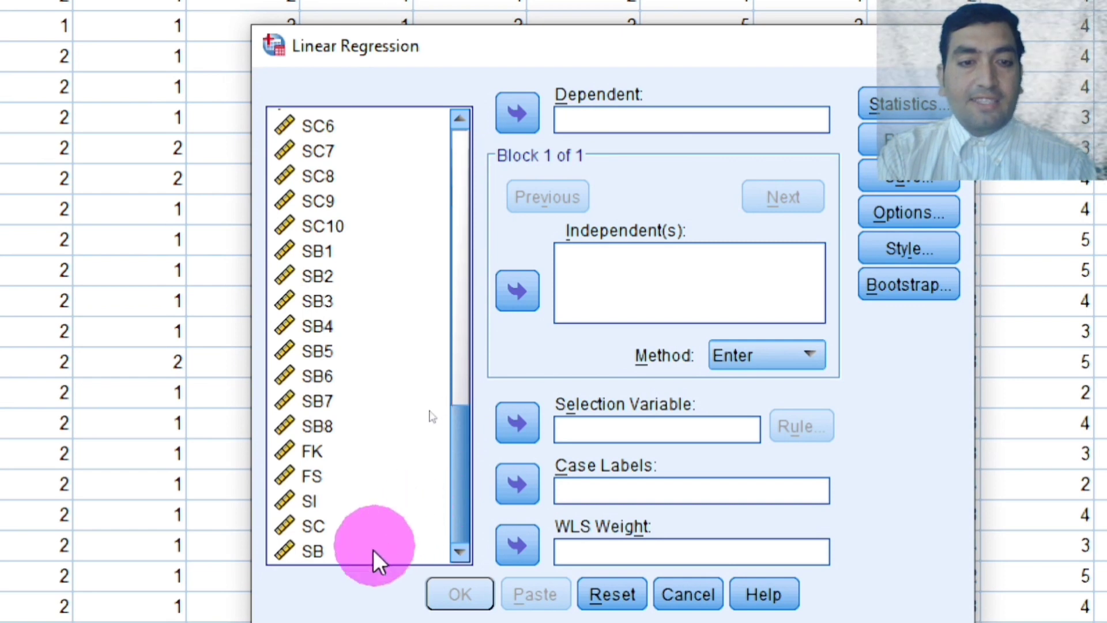
pyautogui.click(310, 552)
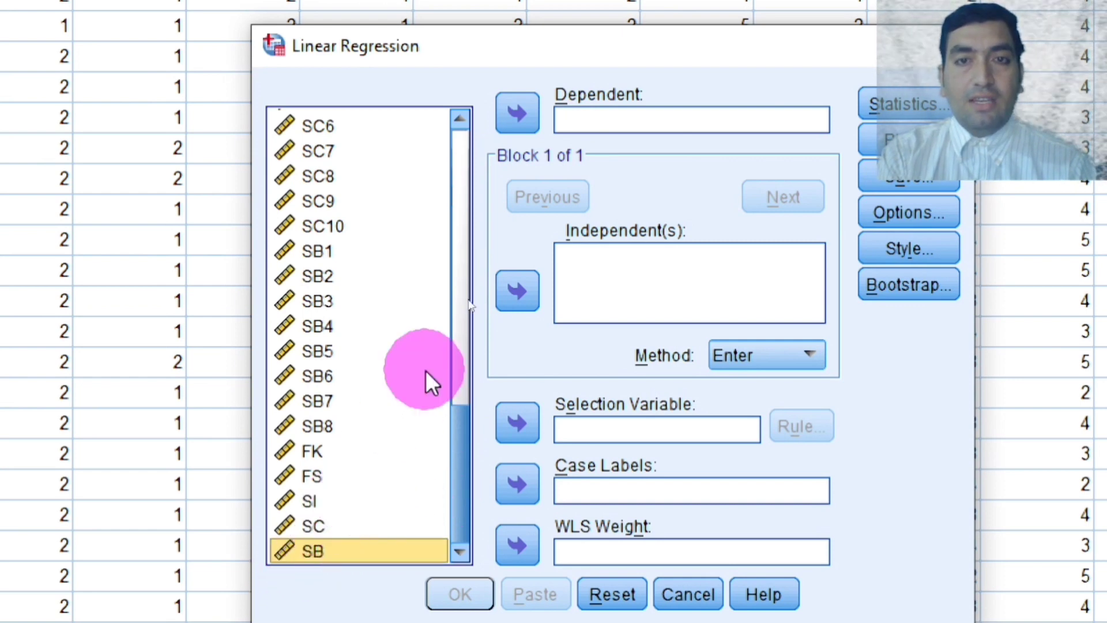
pyautogui.click(519, 109)
pyautogui.click(452, 472)
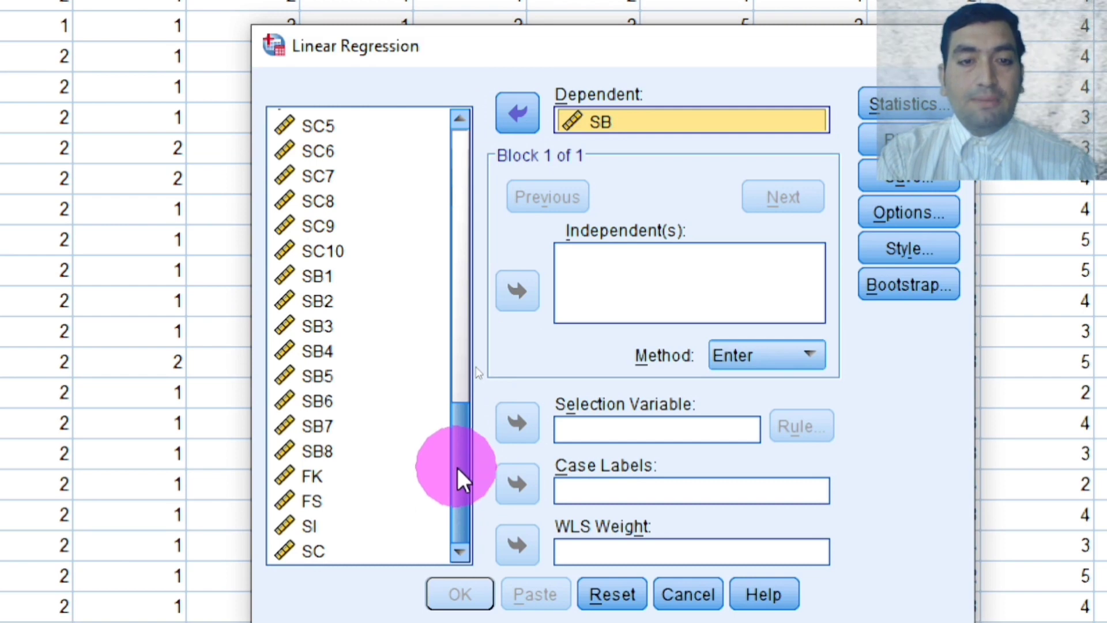
pyautogui.click(305, 476)
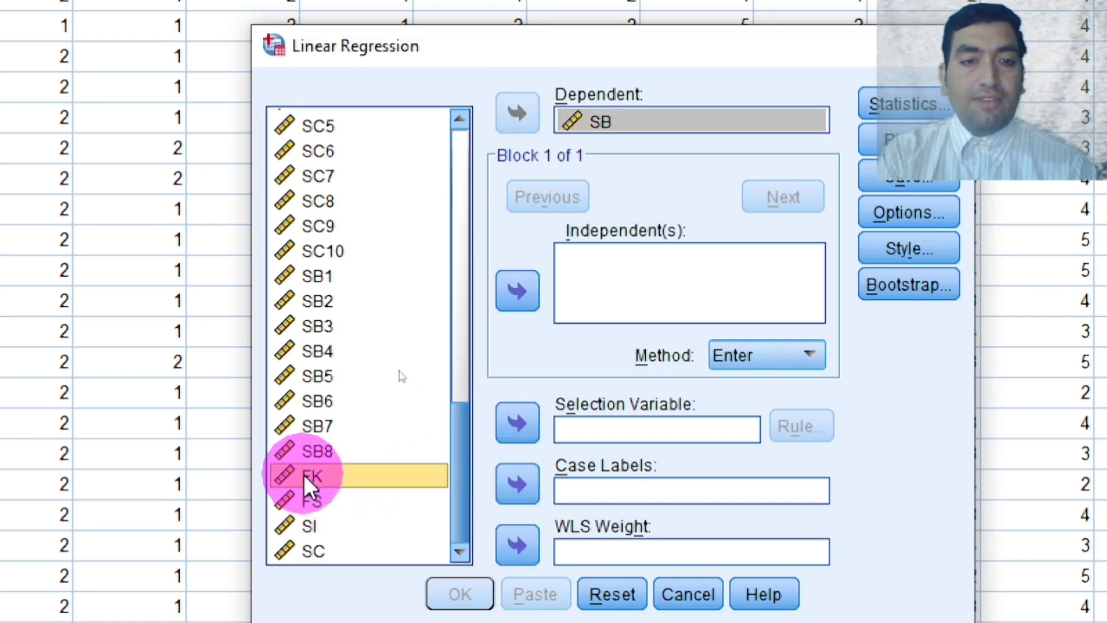
pyautogui.click(517, 290)
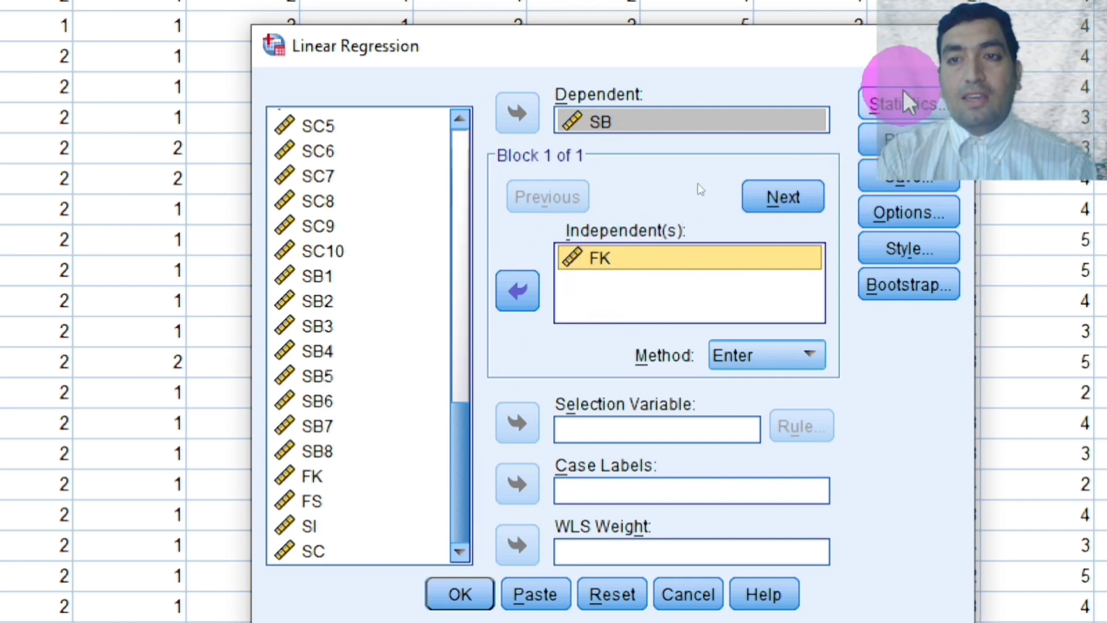
# Add Descriptives to the linear regression statistics and run the analysis
pyautogui.click(898, 106)
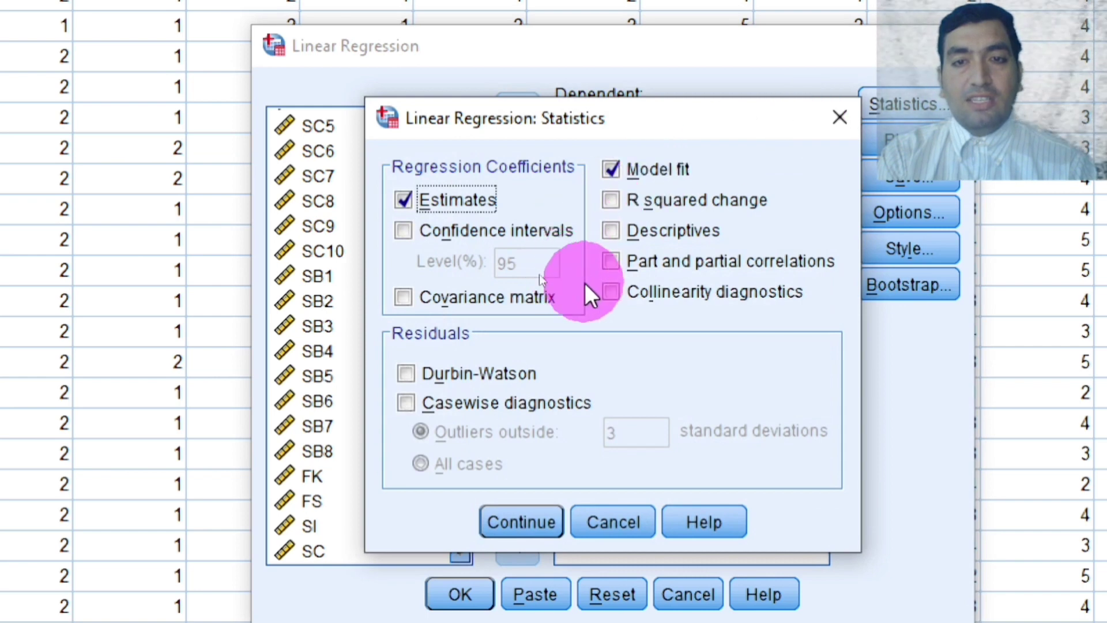
pyautogui.click(611, 229)
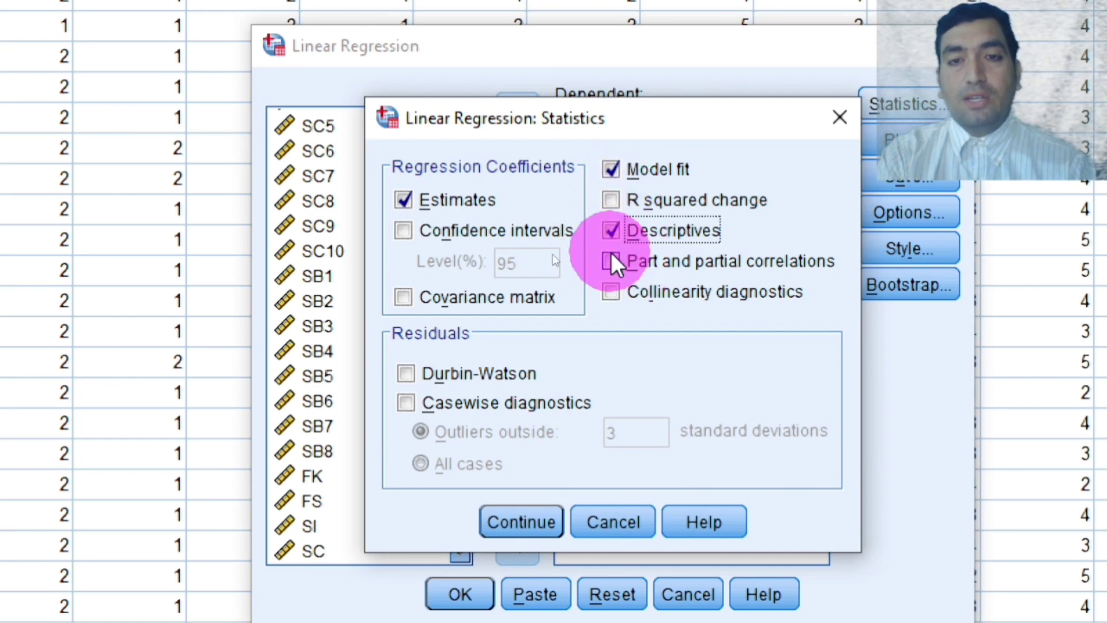
pyautogui.click(527, 529)
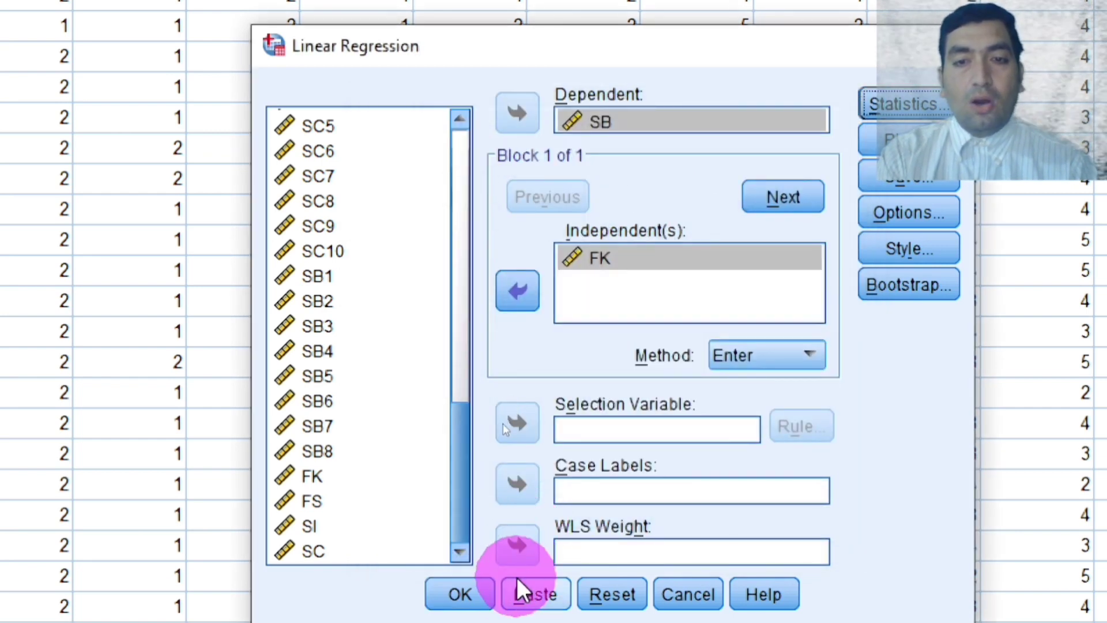
pyautogui.click(459, 594)
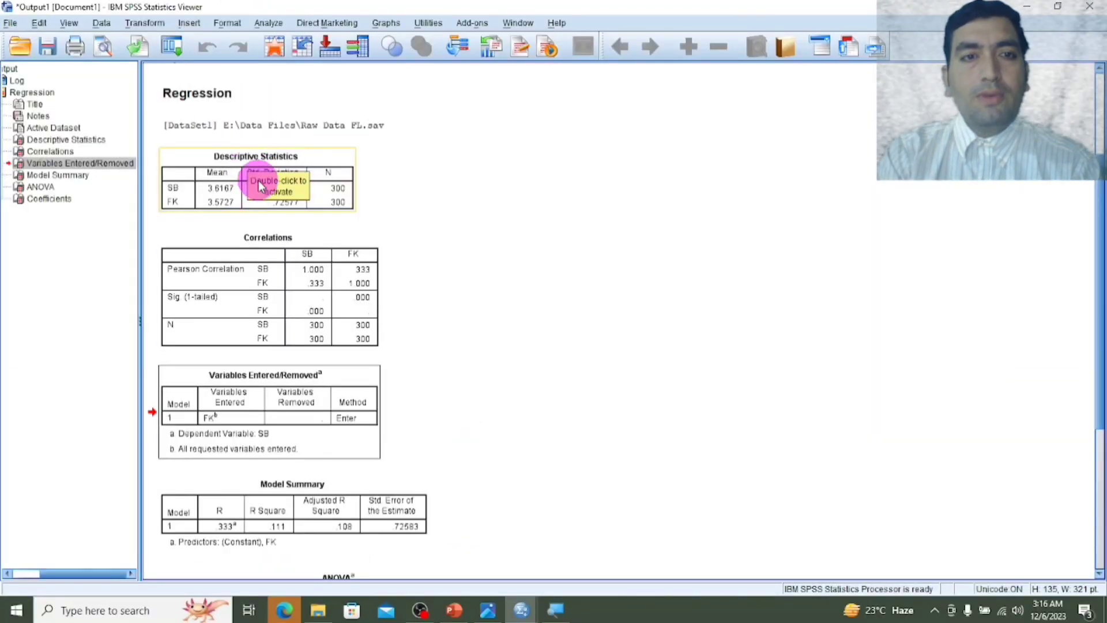
# Examine the regression output, from the Descriptive Statistics table through the Model Summary and ANOVA tables
pyautogui.click(226, 155)
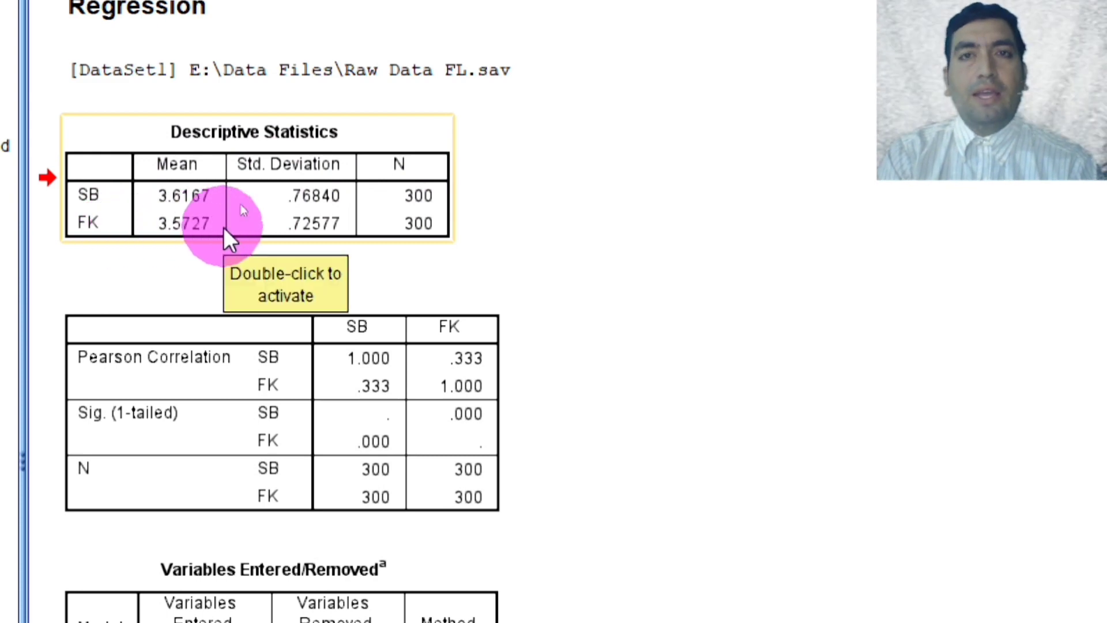
pyautogui.scroll(-2, 213, 554)
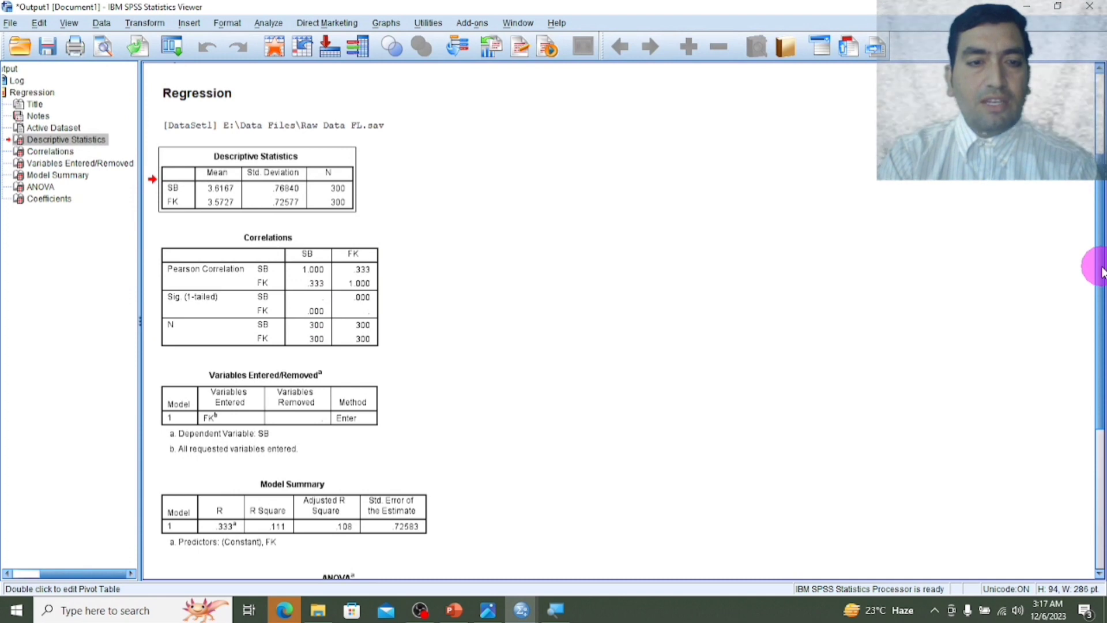
pyautogui.scroll(-8, 1102, 375)
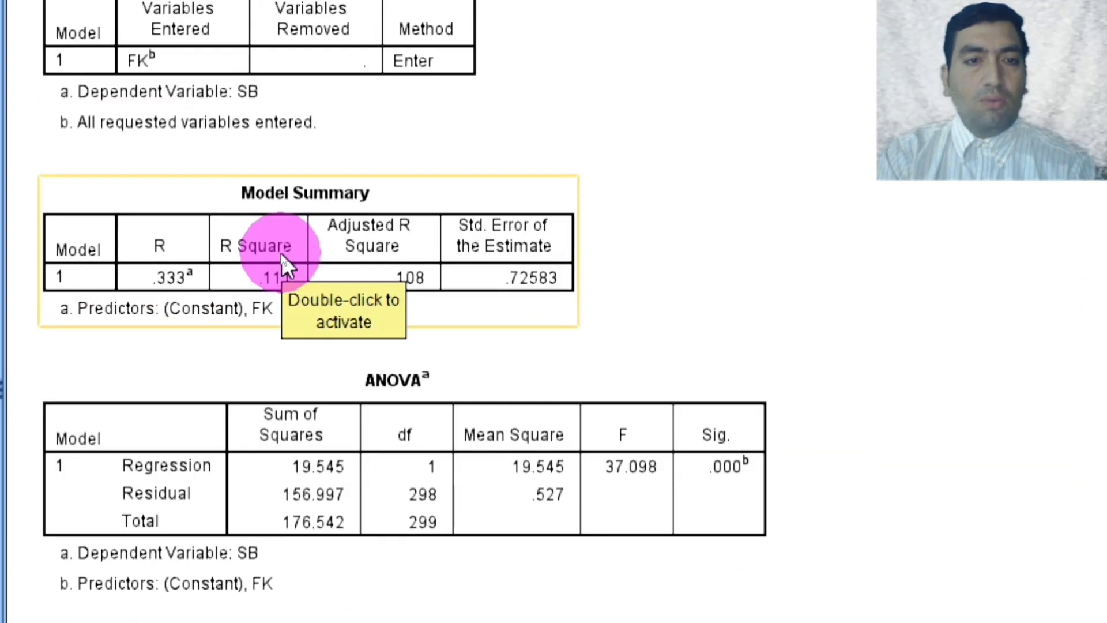
pyautogui.click(224, 266)
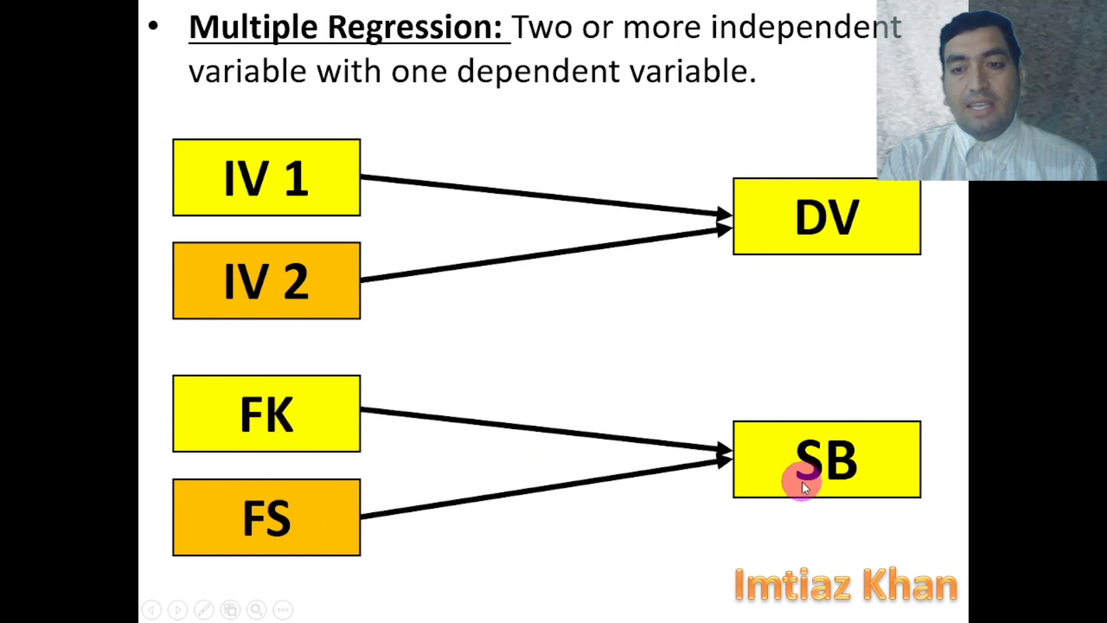
# Read the slides on multiple regression, R², F-stat, Beta and T-Stat, end the slide show, and switch back to SPSS
pyautogui.click(836, 467)
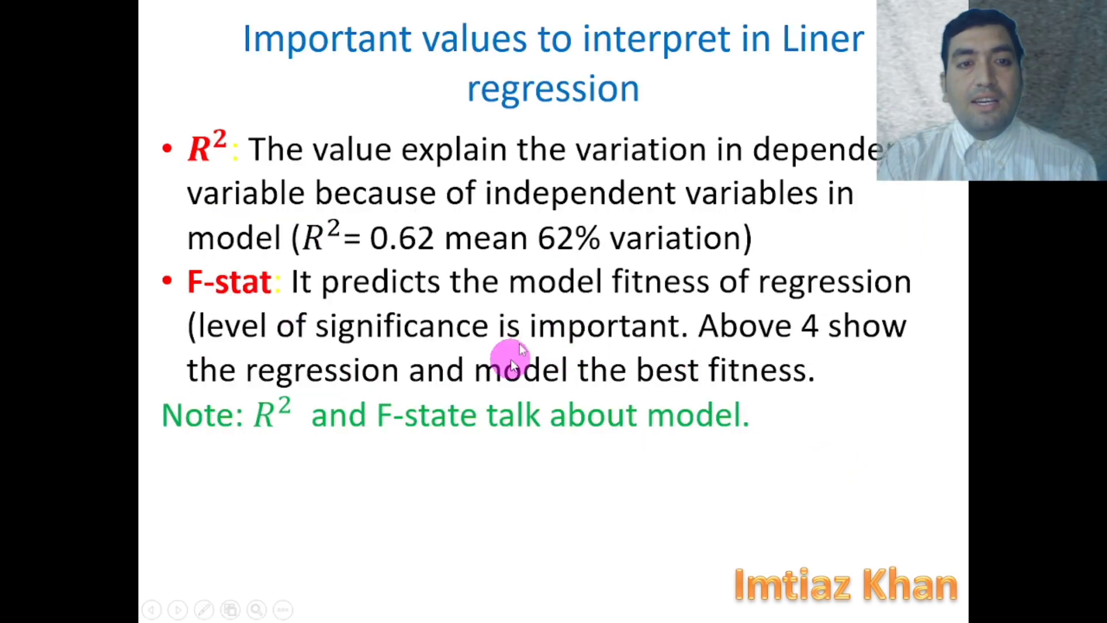
pyautogui.click(451, 273)
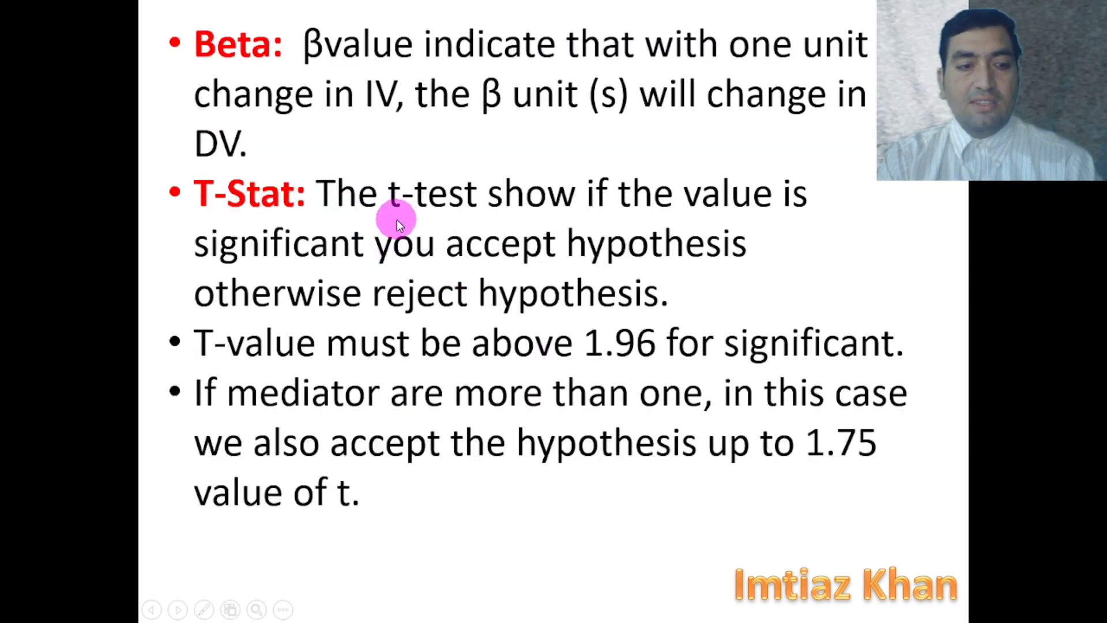
pyautogui.press('Escape')
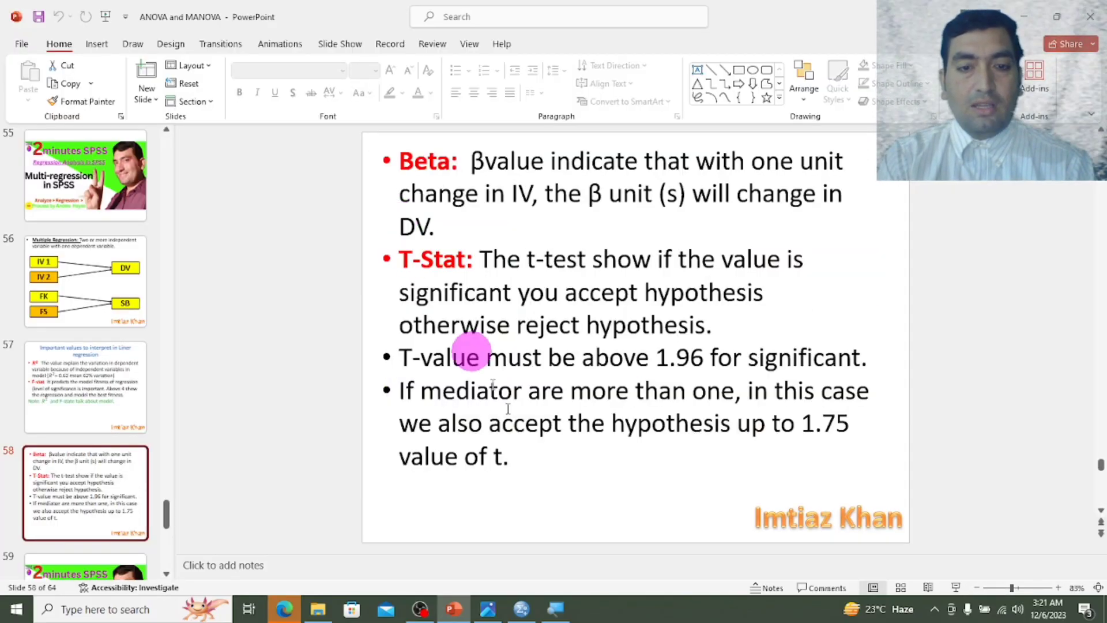
pyautogui.click(522, 610)
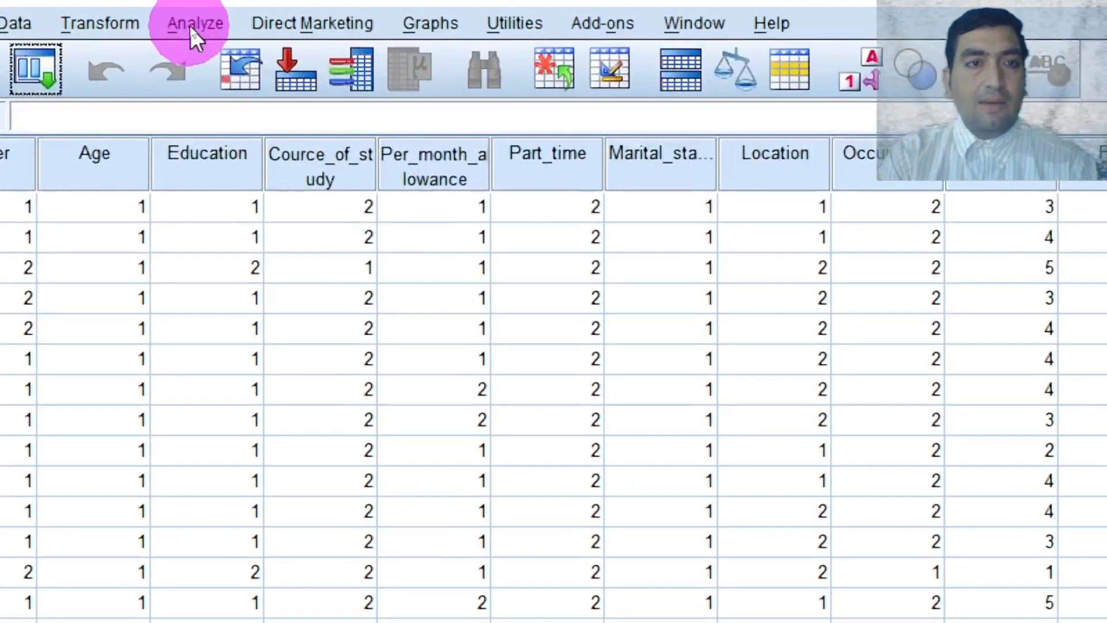
# Set up a multiple linear regression with SB as the dependent variable and FK and FS as the independent variables
pyautogui.click(190, 26)
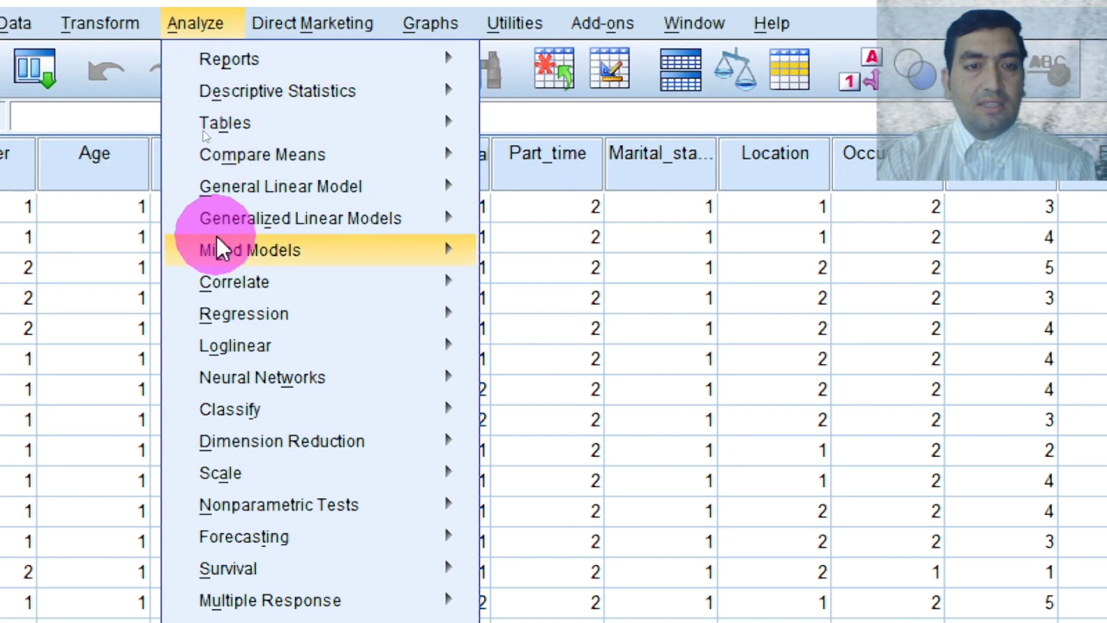
pyautogui.moveTo(222, 313)
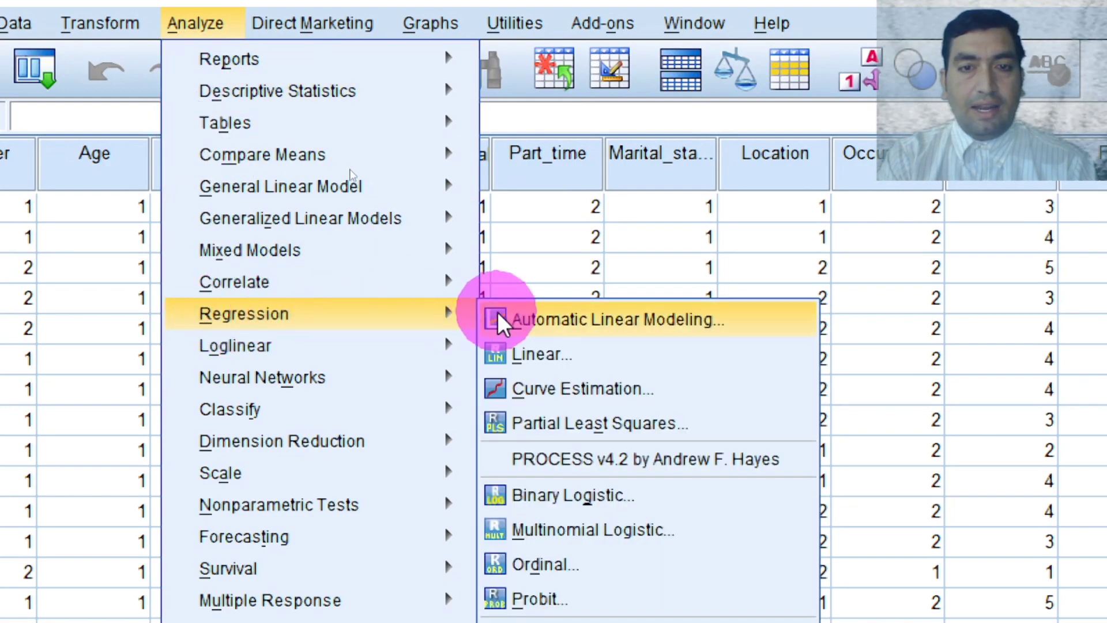
pyautogui.click(533, 355)
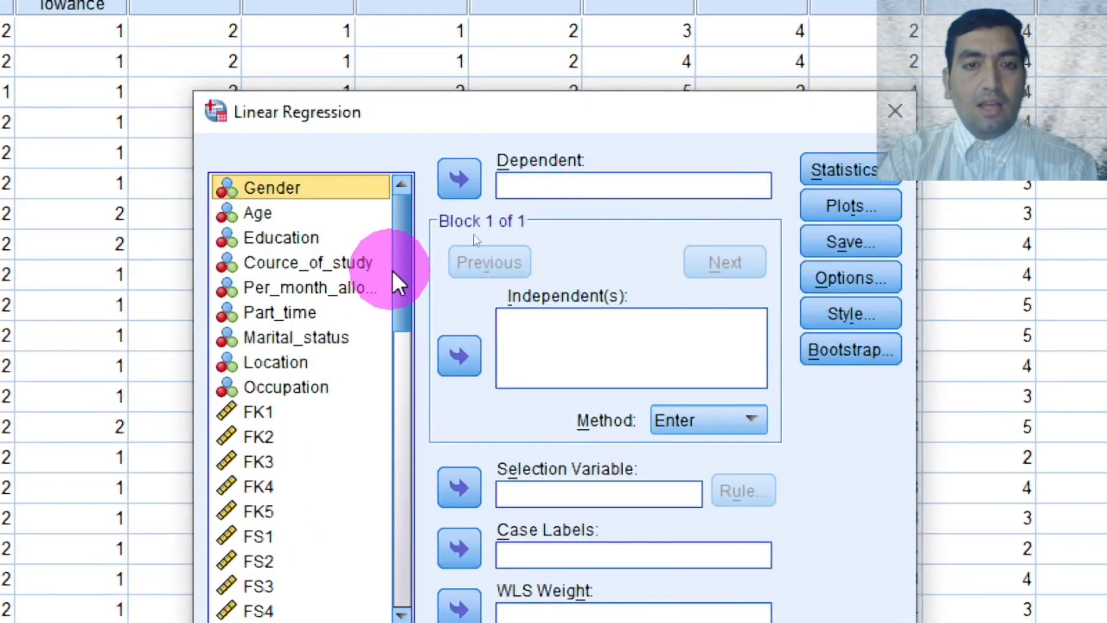
pyautogui.moveTo(400, 257); pyautogui.dragTo(388, 593)
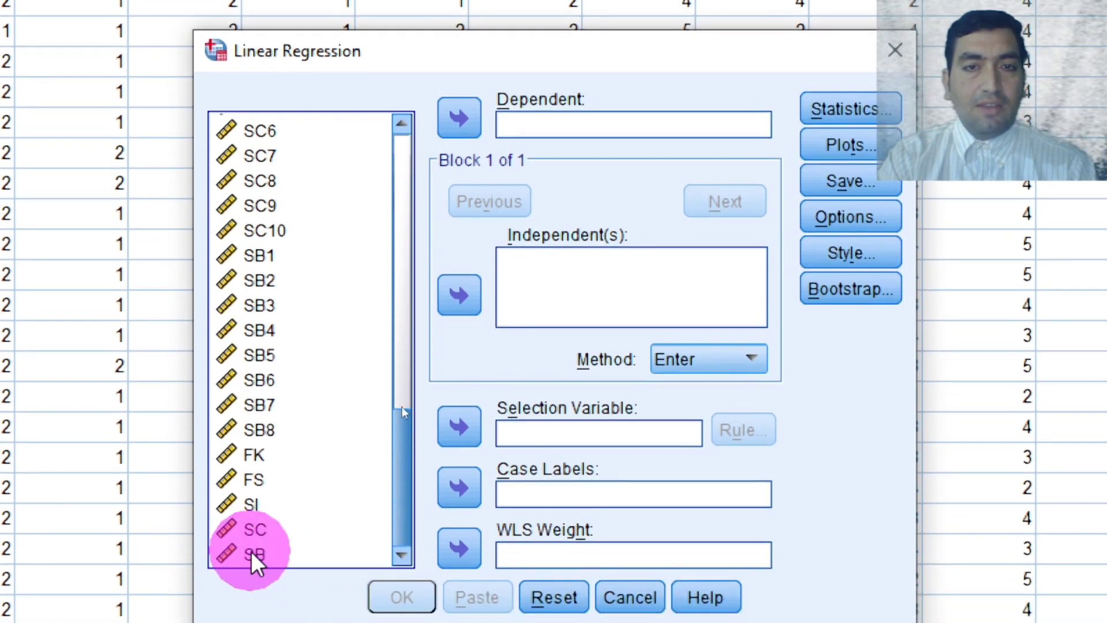
pyautogui.click(252, 552)
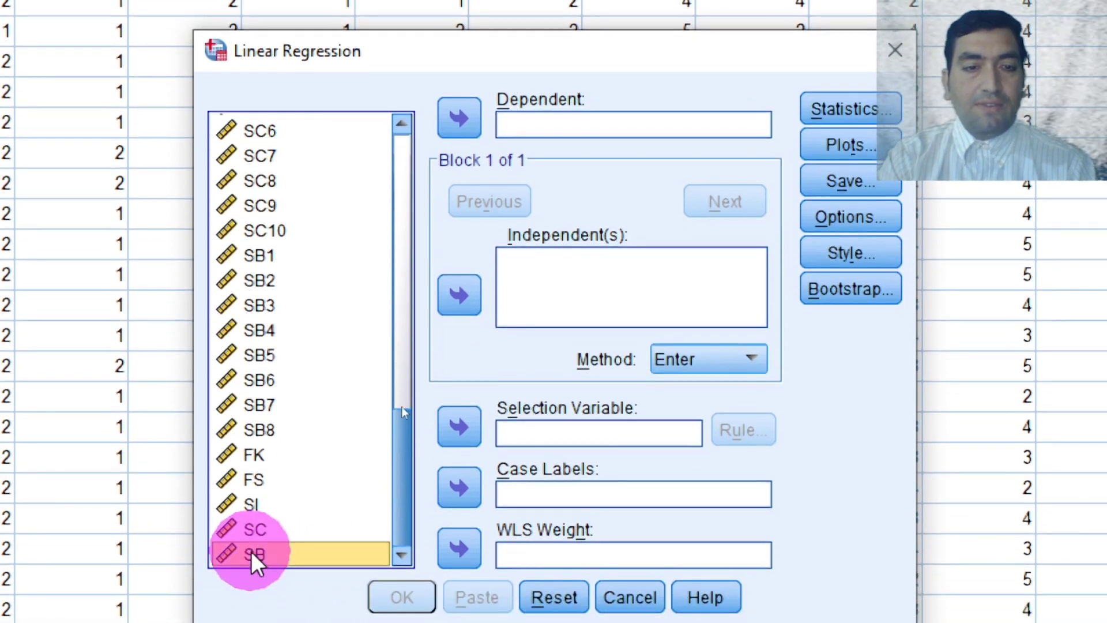
pyautogui.click(461, 116)
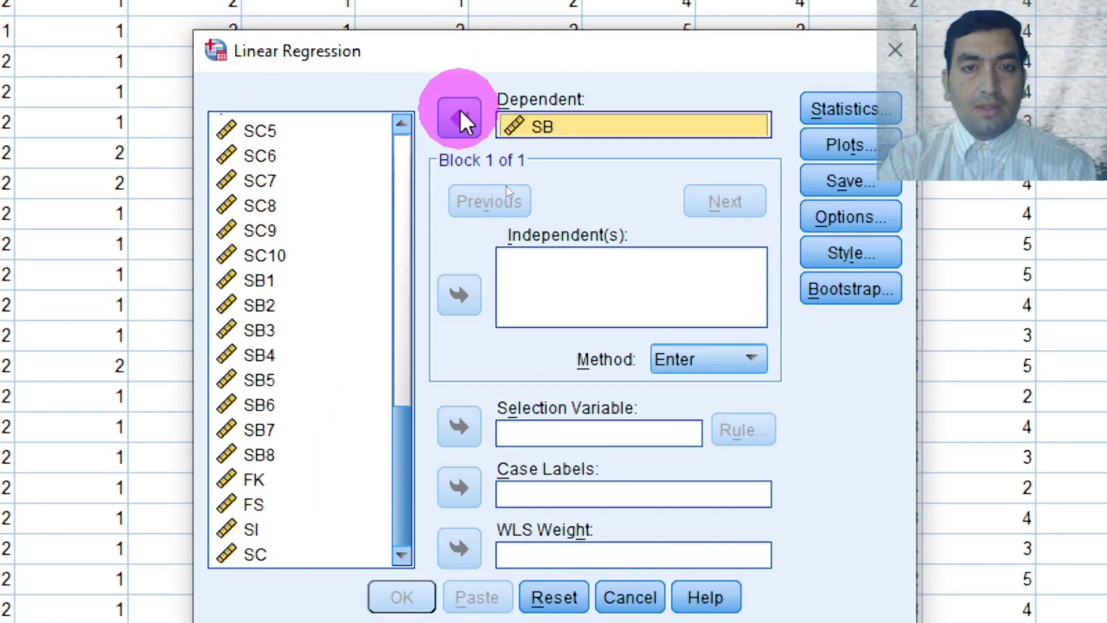
pyautogui.click(252, 476)
pyautogui.hotkey('shift', 'Down')
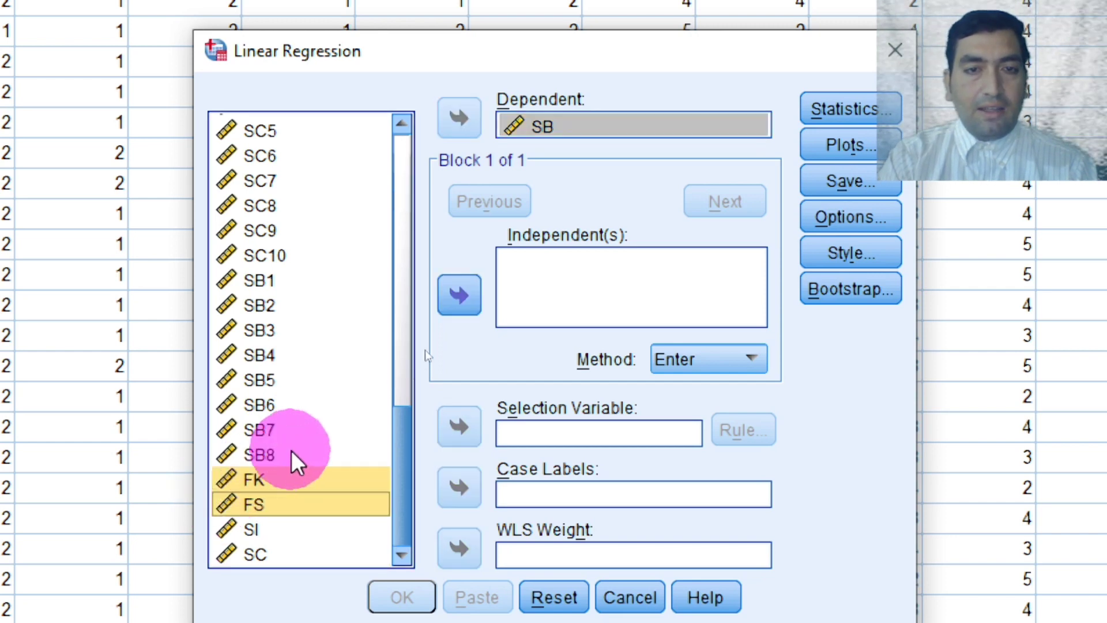
pyautogui.click(470, 304)
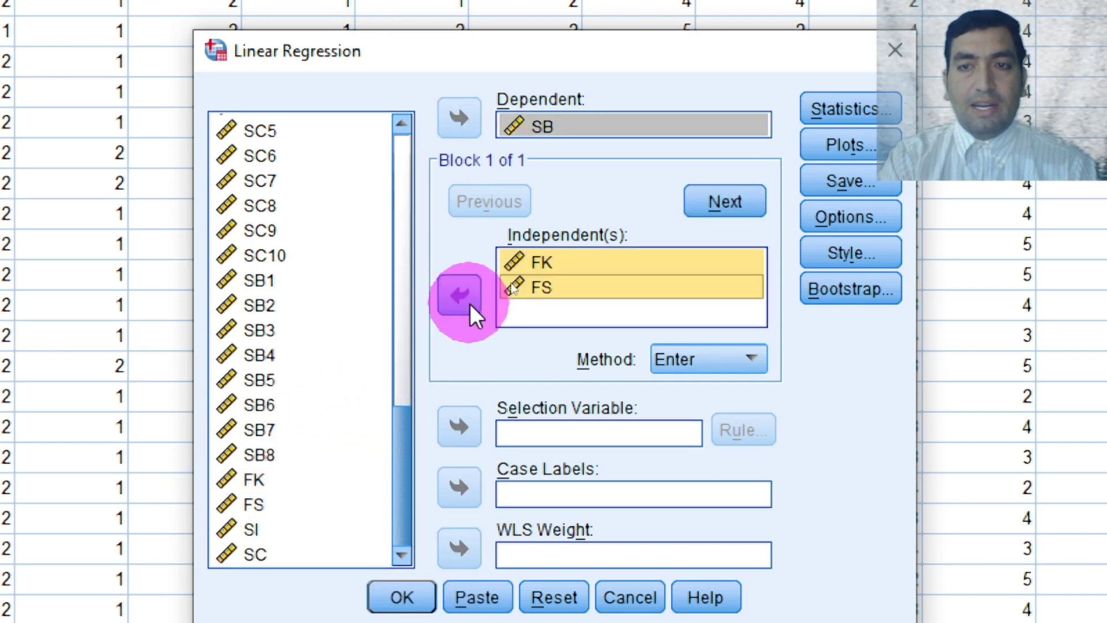
# Include Descriptives in the statistics of the multiple regression and run it
pyautogui.click(846, 109)
pyautogui.click(554, 237)
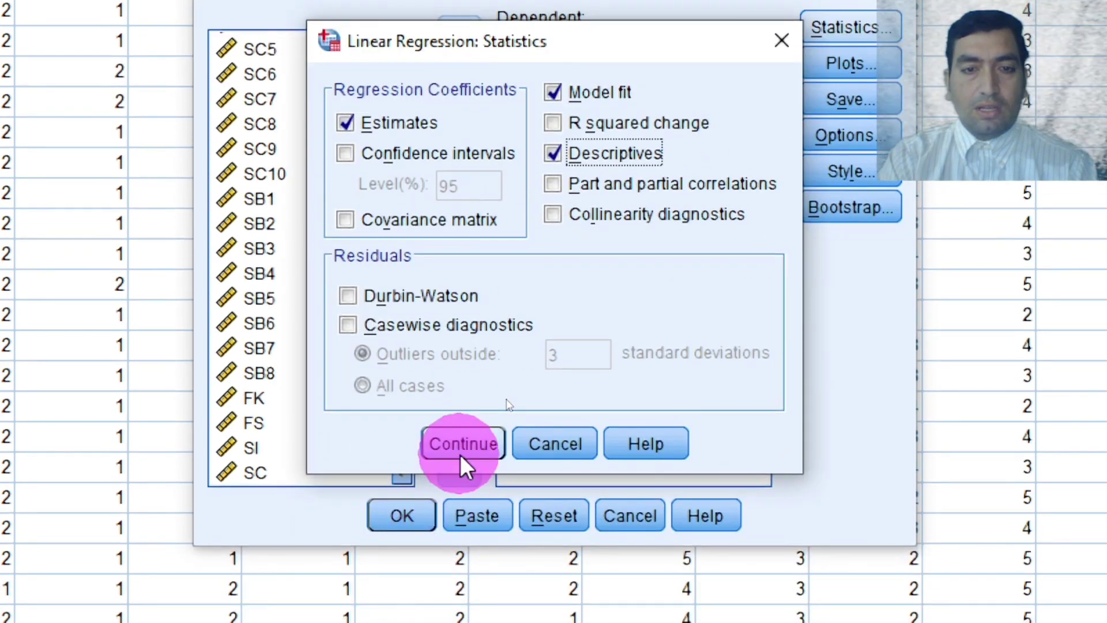
pyautogui.click(460, 454)
pyautogui.click(403, 514)
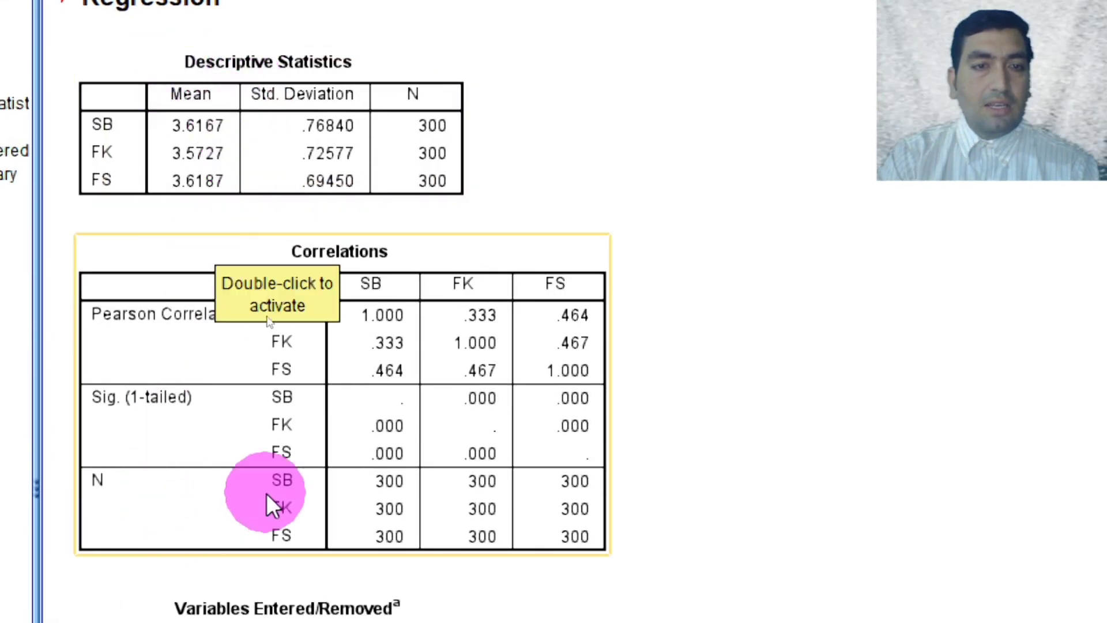
# Examine the multiple regression output, from the Correlations table through Model Summary and ANOVA to the Coefficients table
pyautogui.click(300, 395)
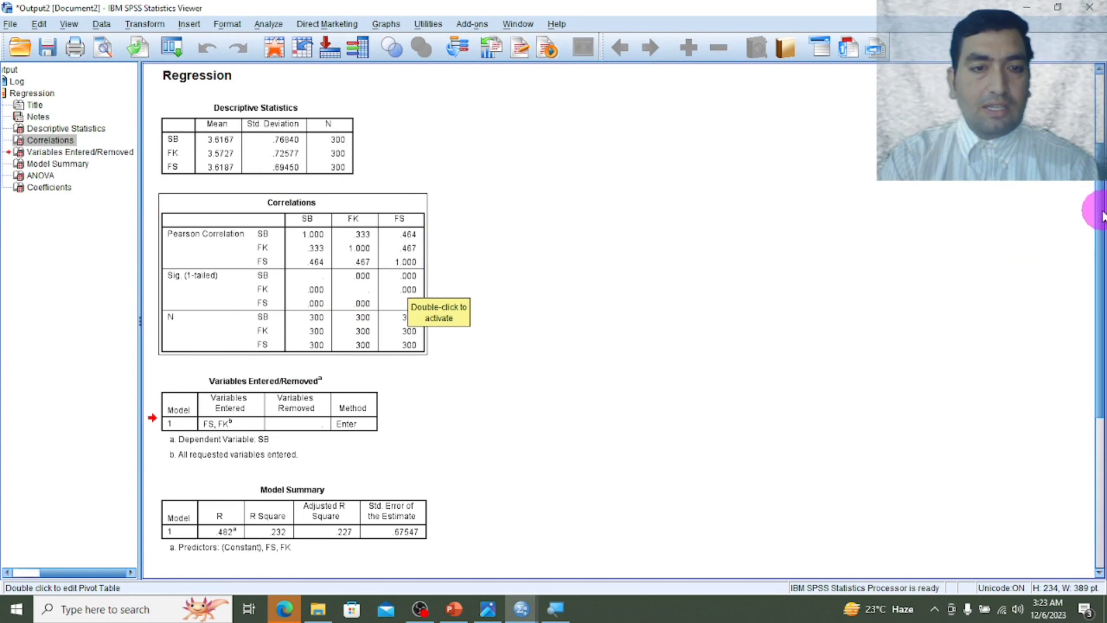
pyautogui.scroll(-3, 1093, 240)
pyautogui.scroll(-2, 1090, 347)
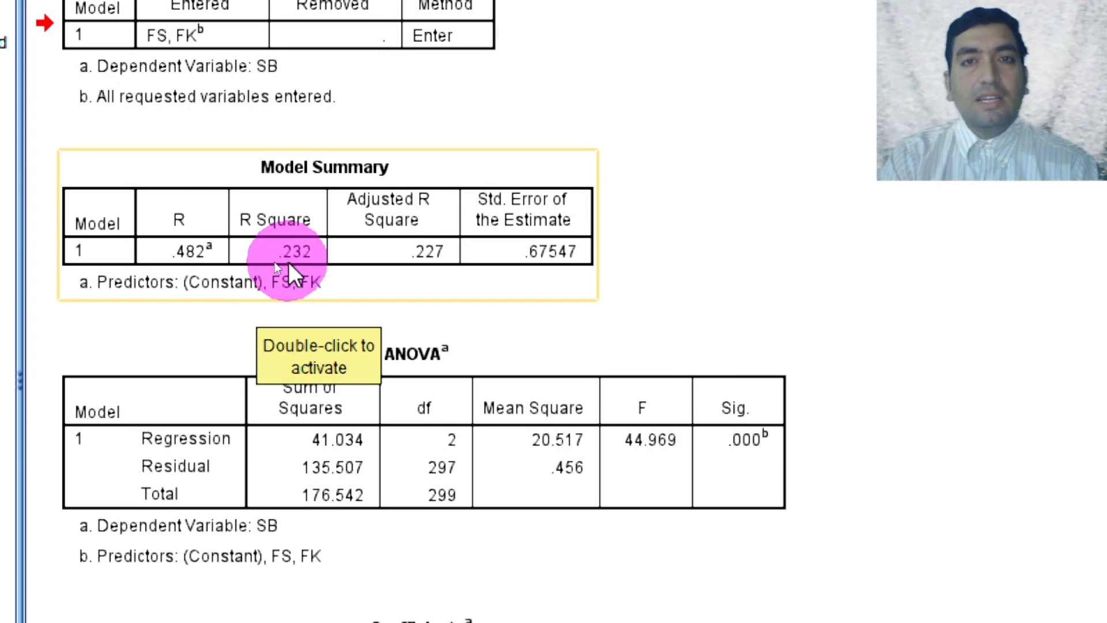
pyautogui.click(645, 469)
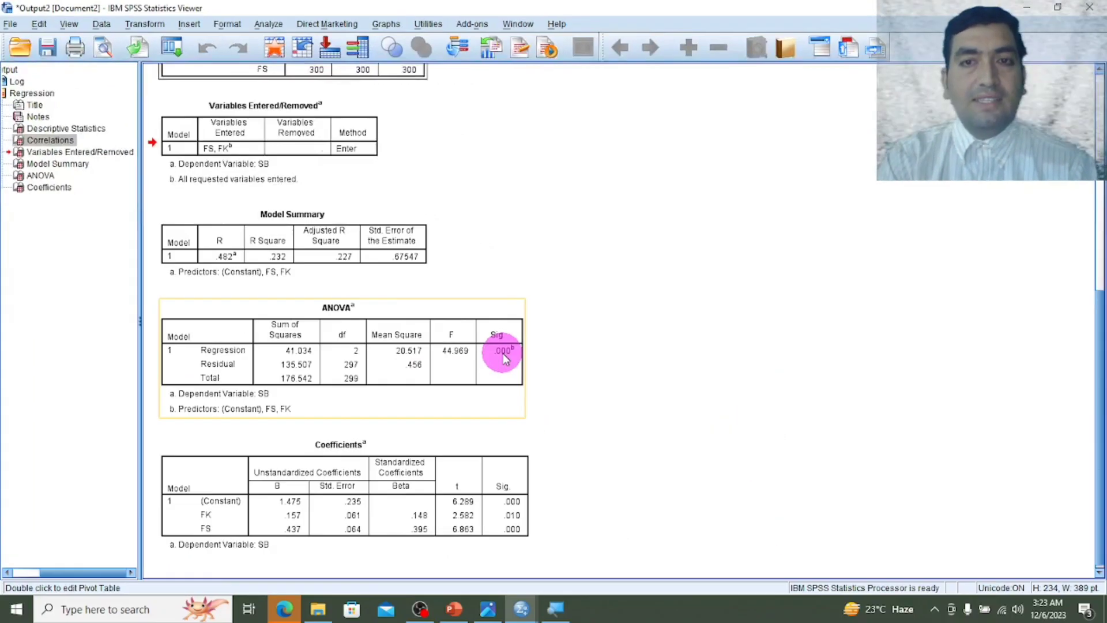
pyautogui.moveTo(1100, 299); pyautogui.dragTo(1100, 356)
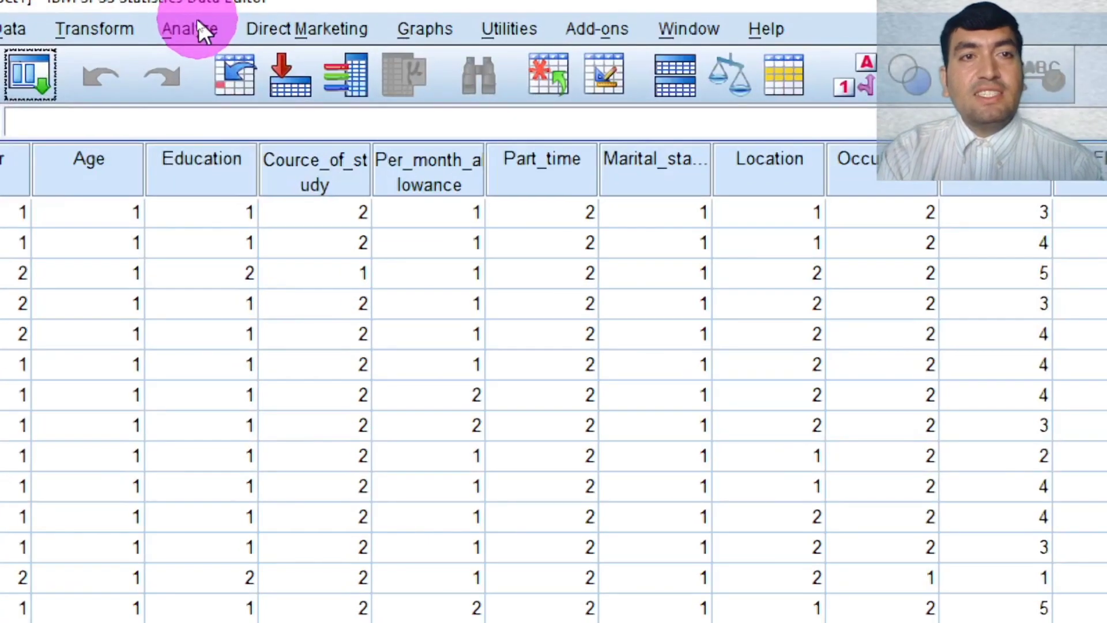
# Browse the available model numbers in the PROCESS v4.2 dialog and switch to the model templates in MOdelos.pdf in Edge
pyautogui.click(197, 24)
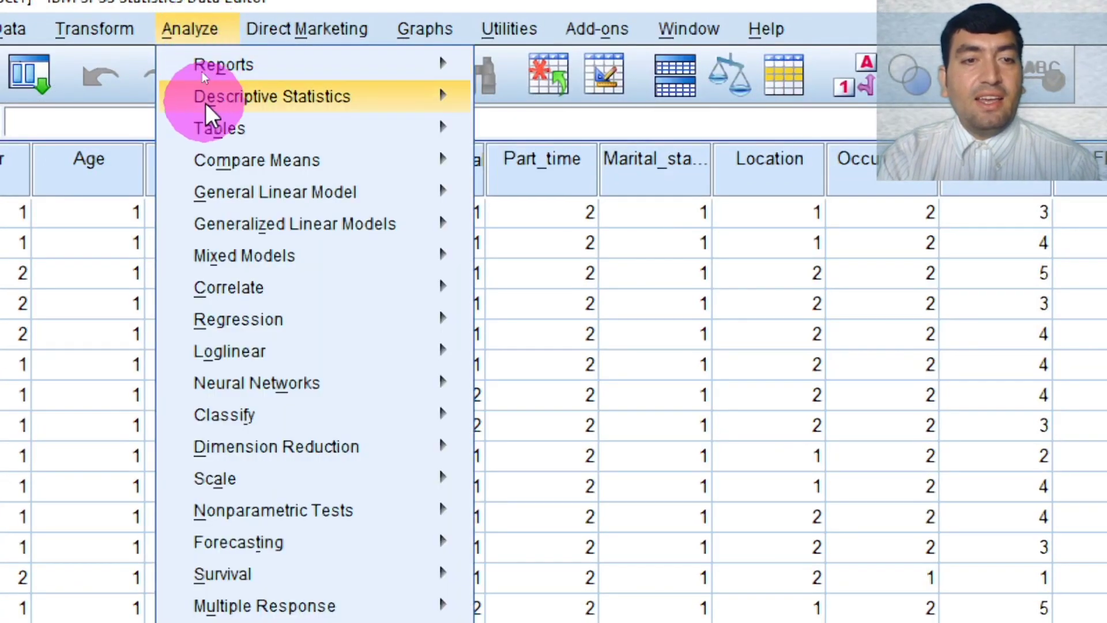
pyautogui.moveTo(243, 320)
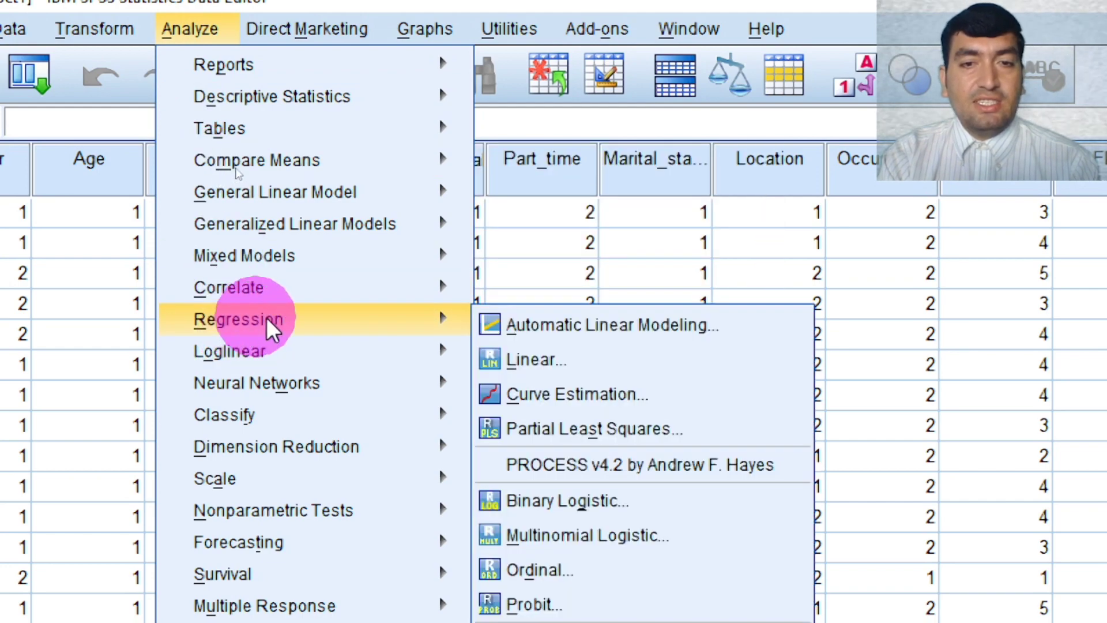
pyautogui.click(582, 469)
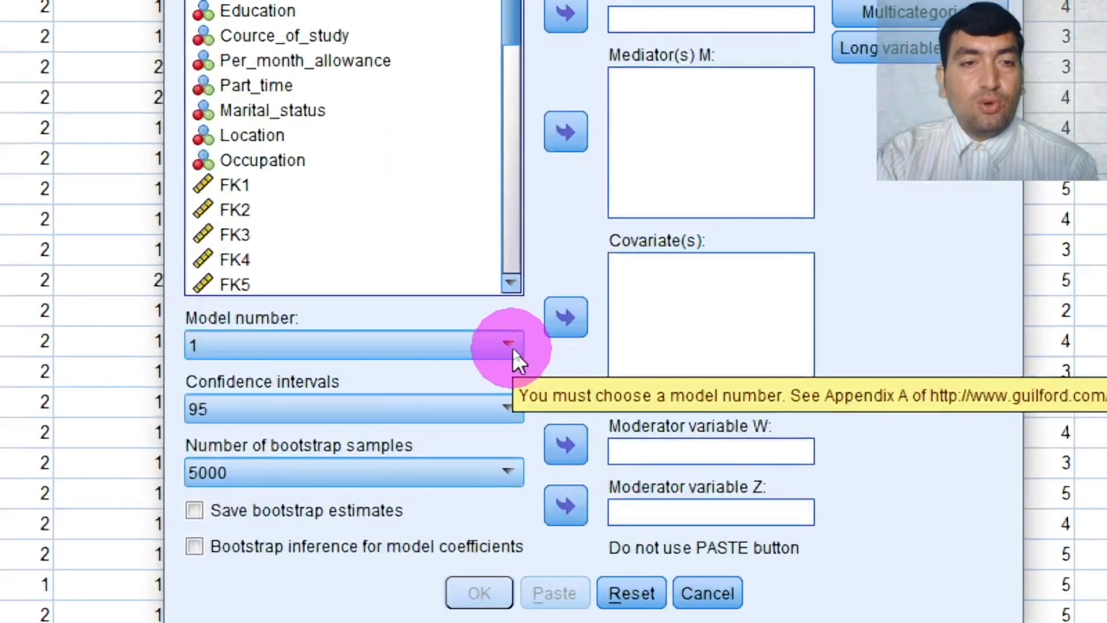
pyautogui.click(512, 346)
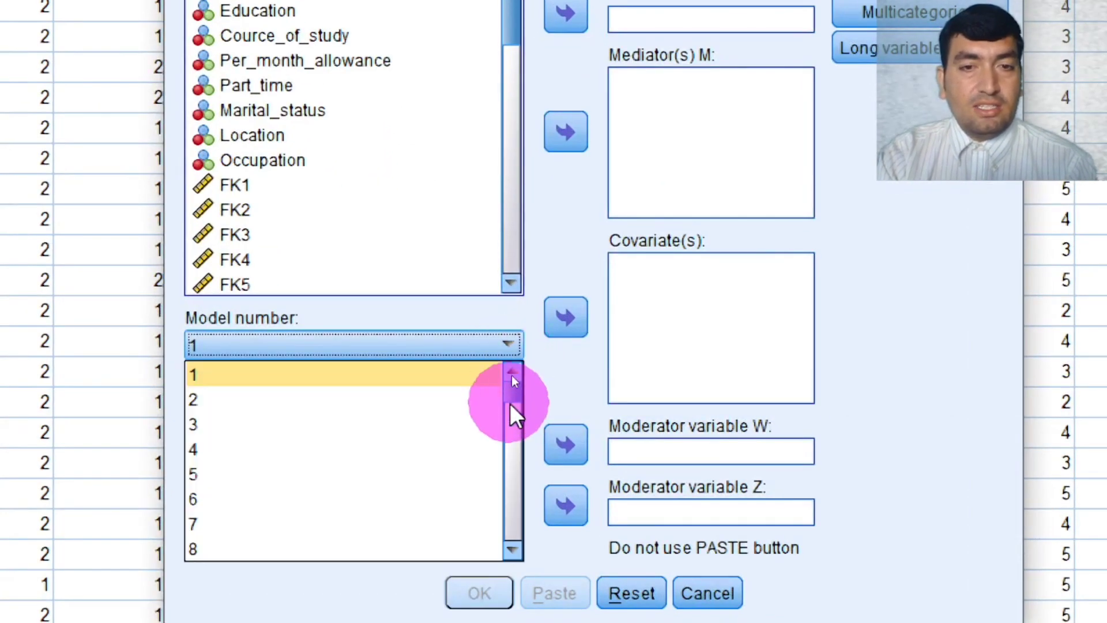
pyautogui.moveTo(510, 385); pyautogui.dragTo(509, 542)
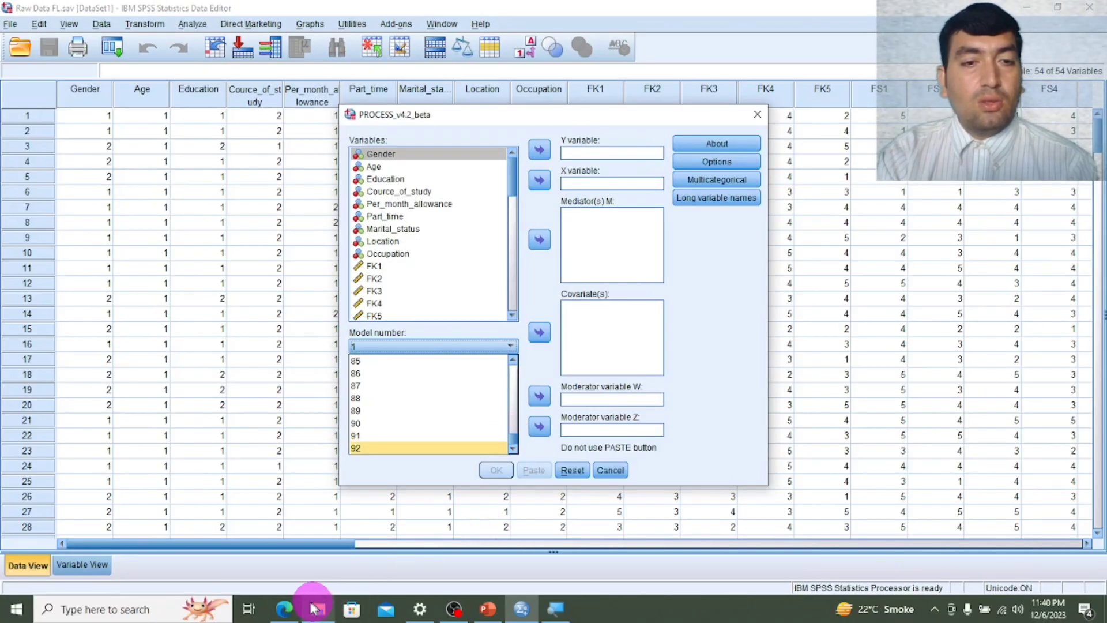
pyautogui.moveTo(290, 604)
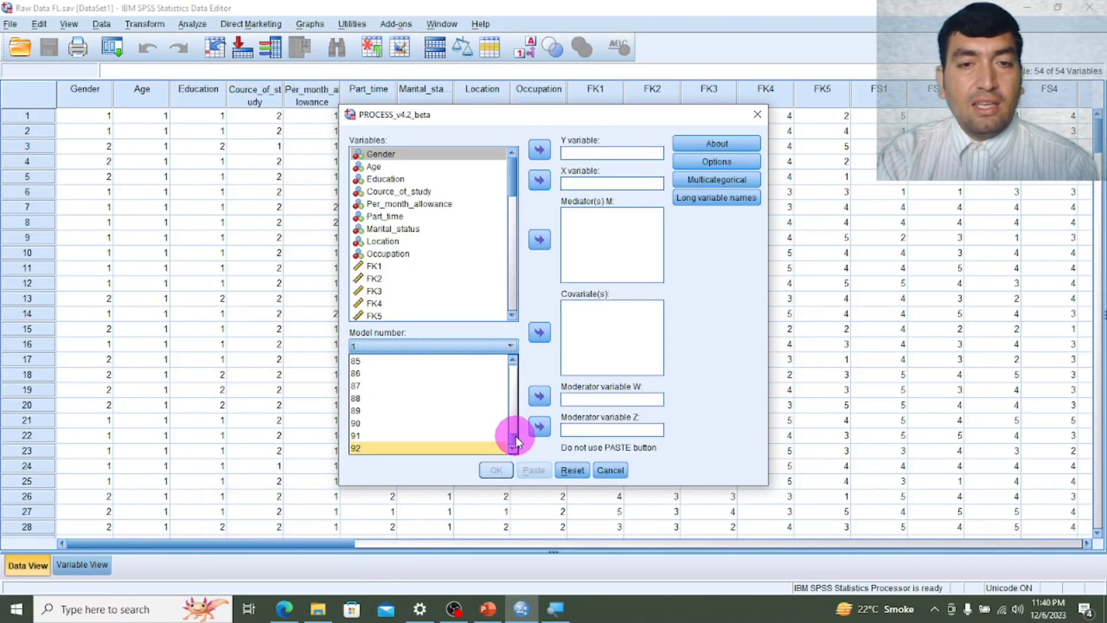
pyautogui.moveTo(511, 433); pyautogui.dragTo(502, 358)
pyautogui.click(283, 609)
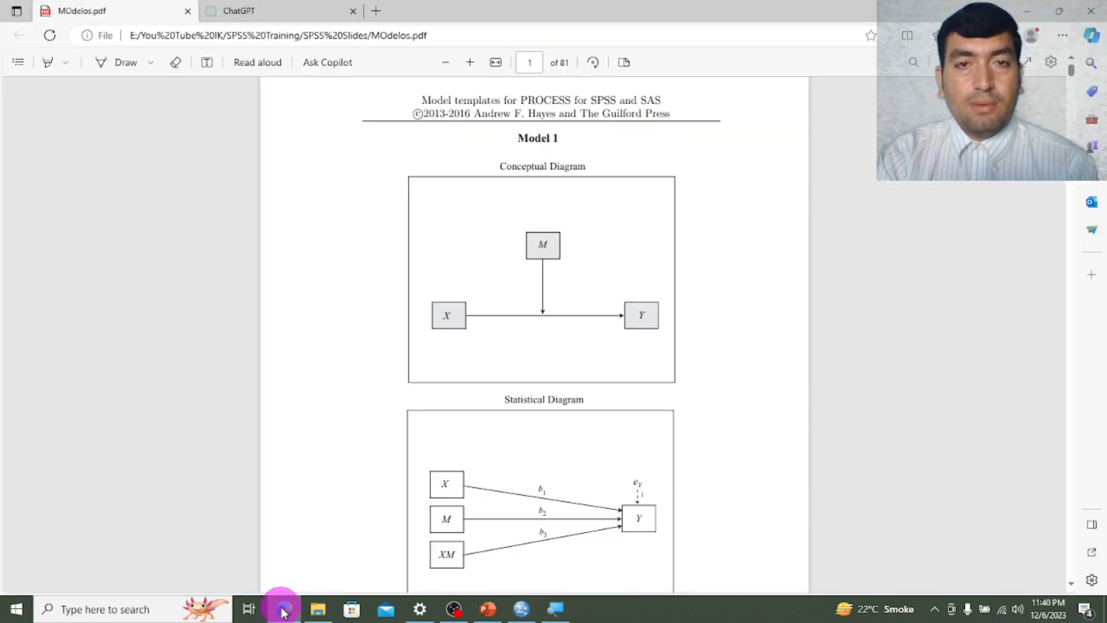
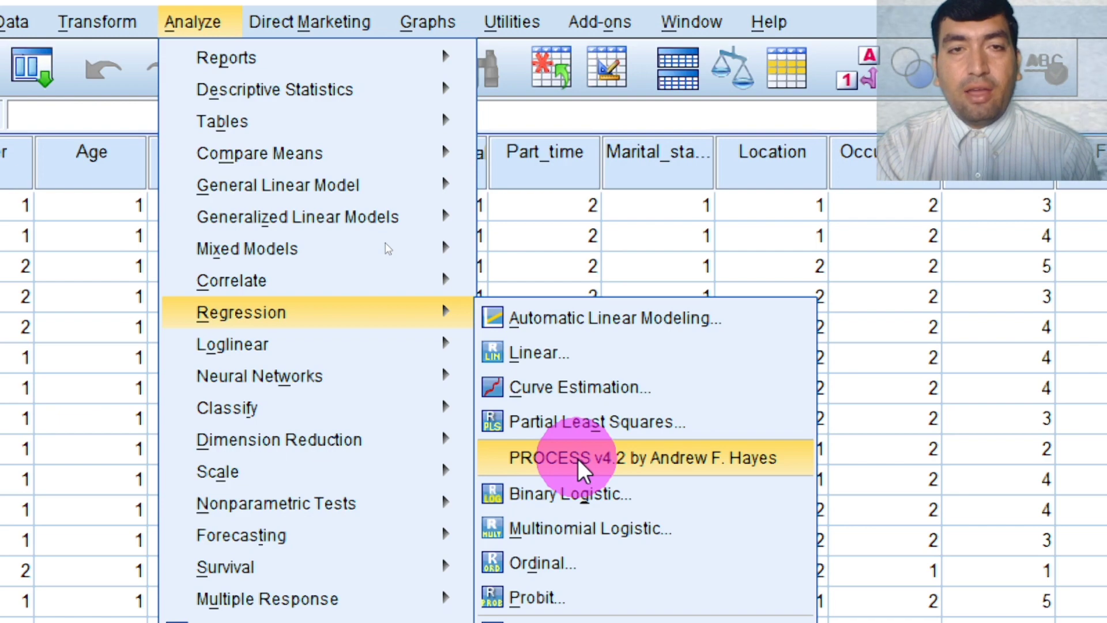
# Set up a PROCESS v4.2 analysis with SB as the Y variable, FK as the X variable and SI as the mediator
pyautogui.click(578, 459)
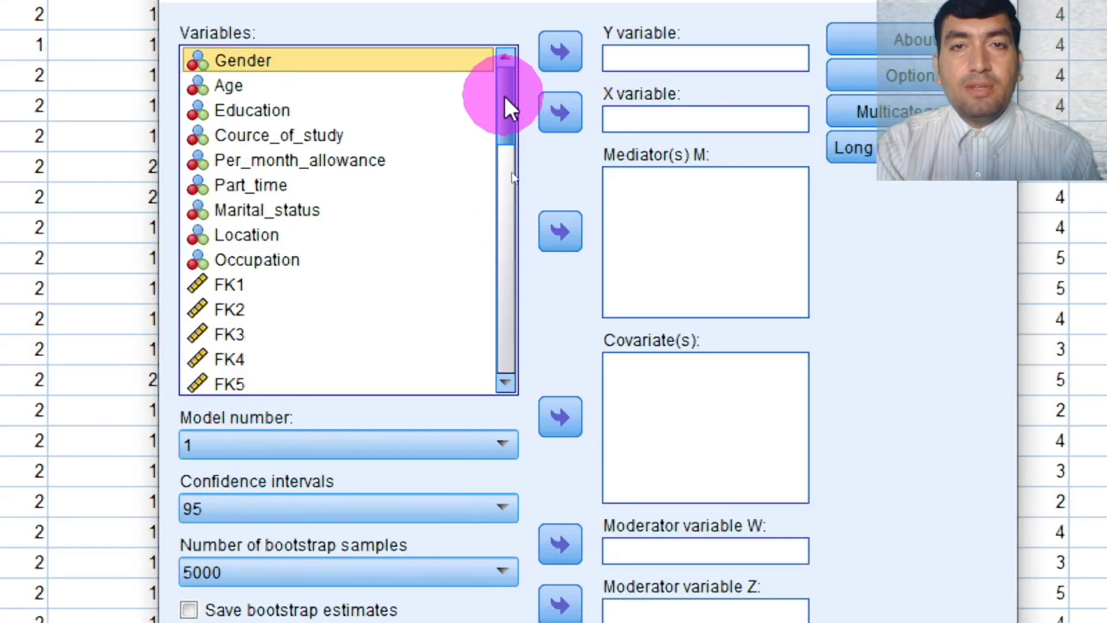
pyautogui.moveTo(507, 106); pyautogui.dragTo(514, 343)
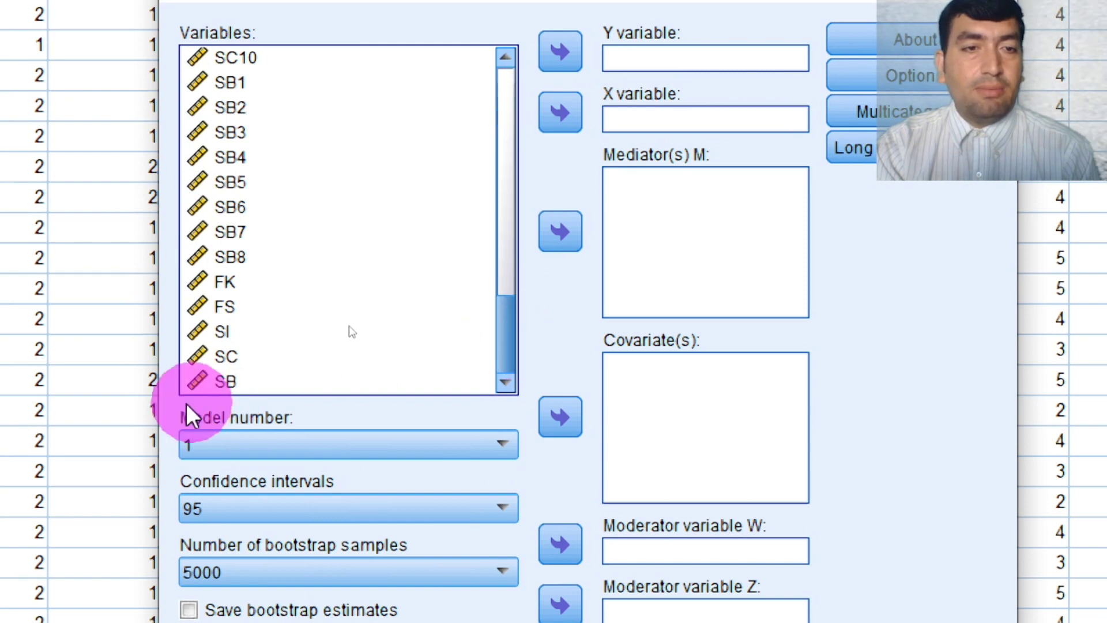
pyautogui.click(233, 377)
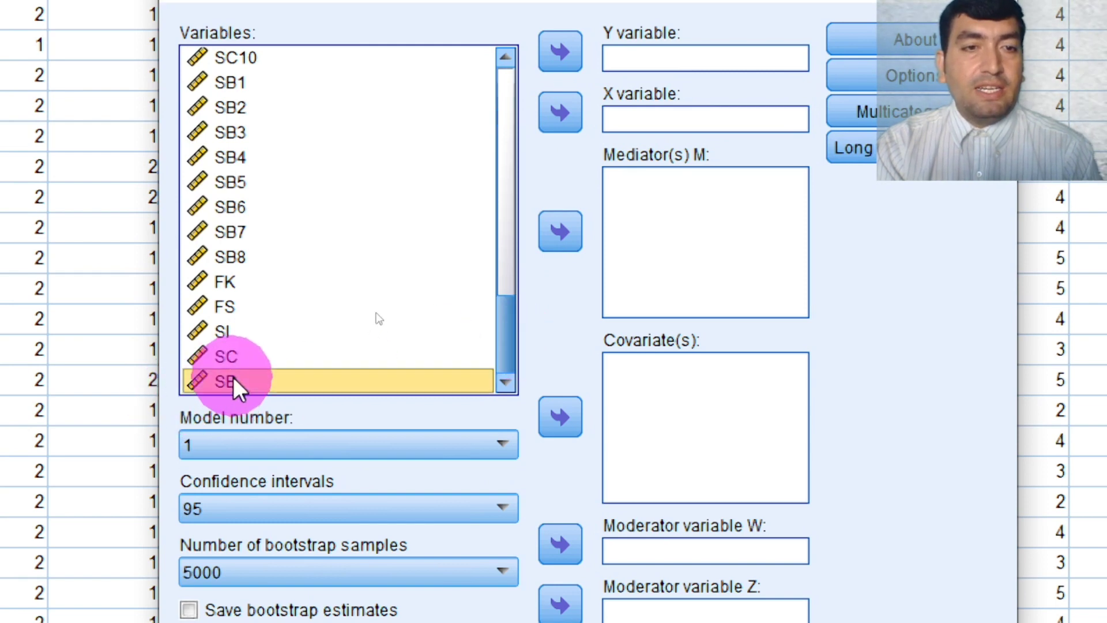
pyautogui.click(558, 51)
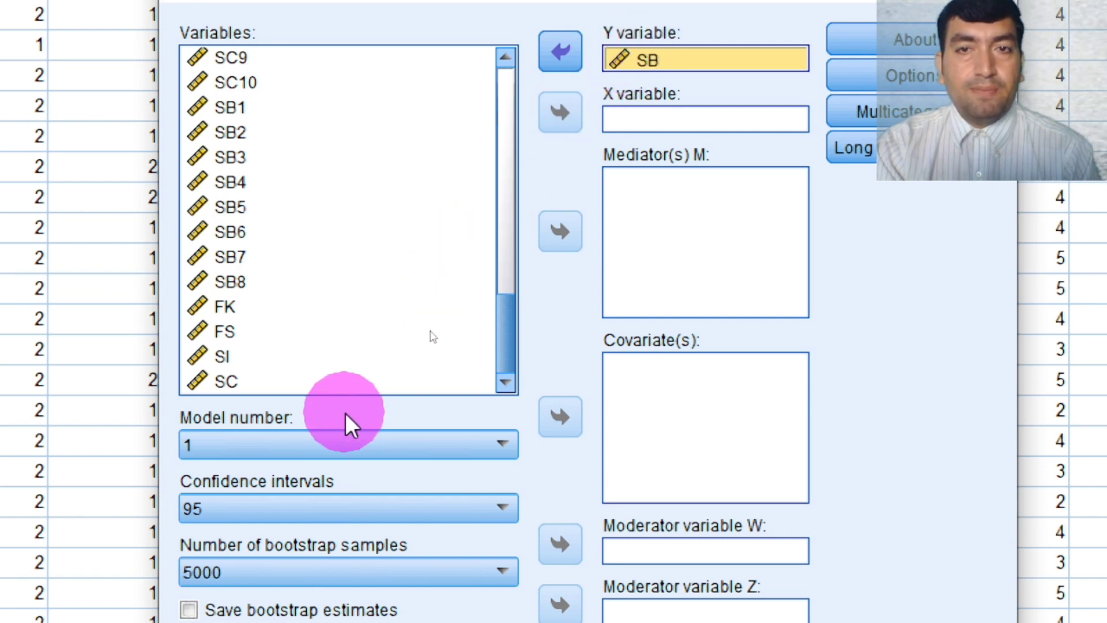
pyautogui.click(218, 310)
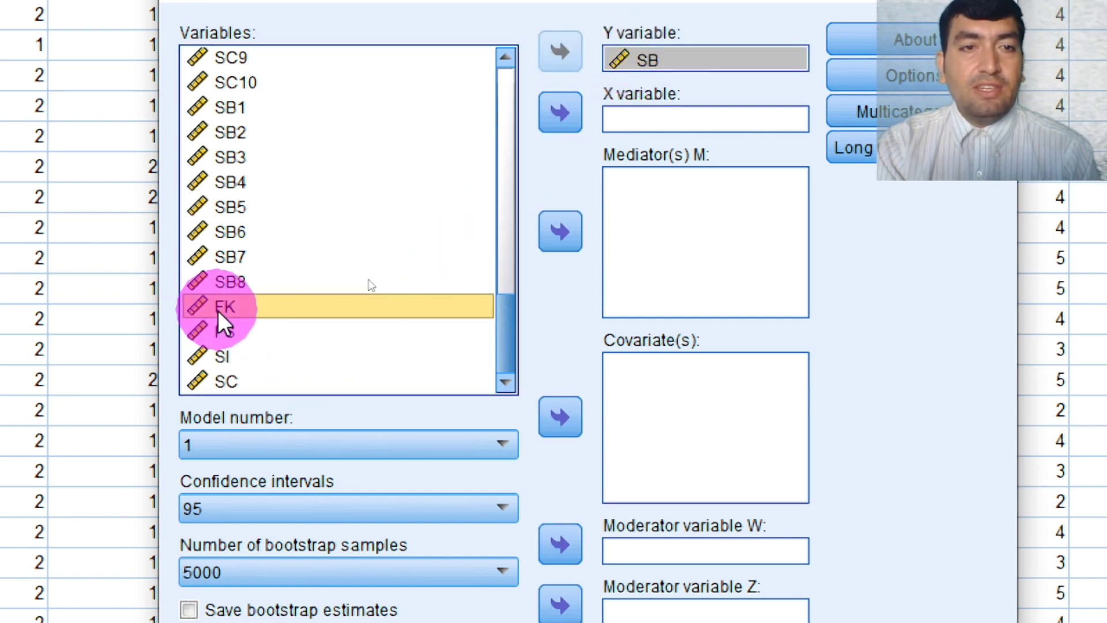
pyautogui.click(557, 122)
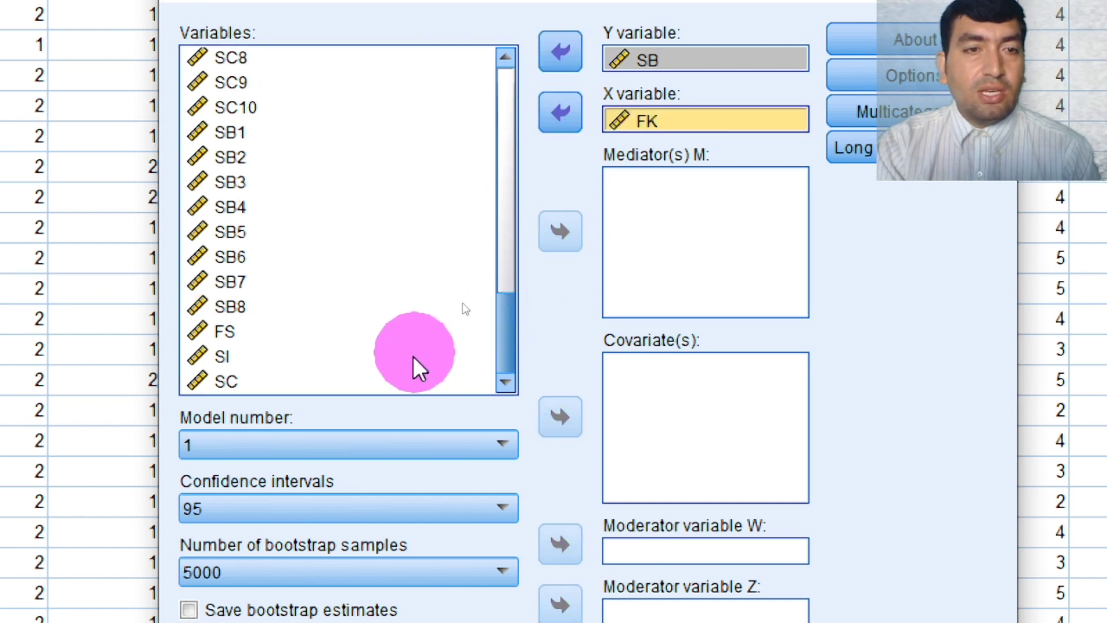
pyautogui.click(216, 356)
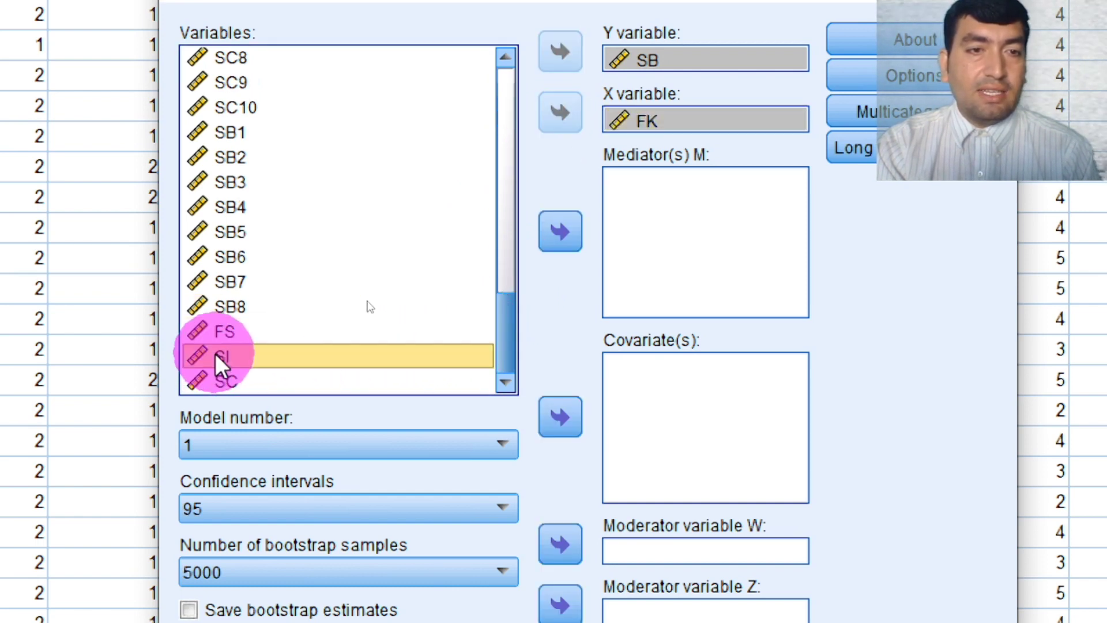
pyautogui.click(578, 230)
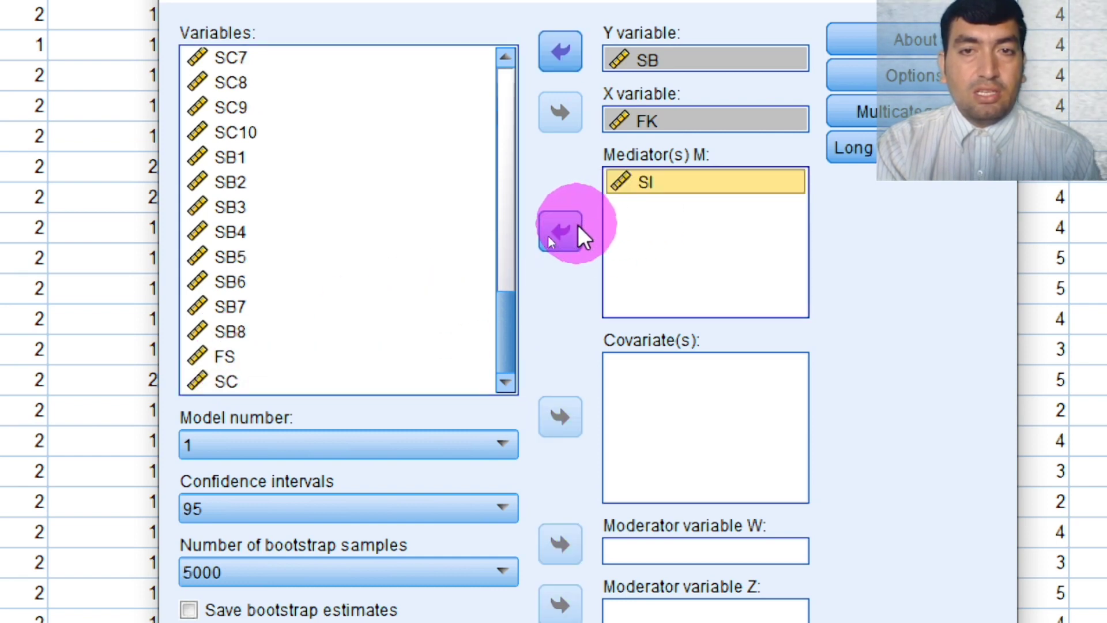
# Choose PROCESS model number 4 and enable showing the total effect model in the options
pyautogui.click(500, 446)
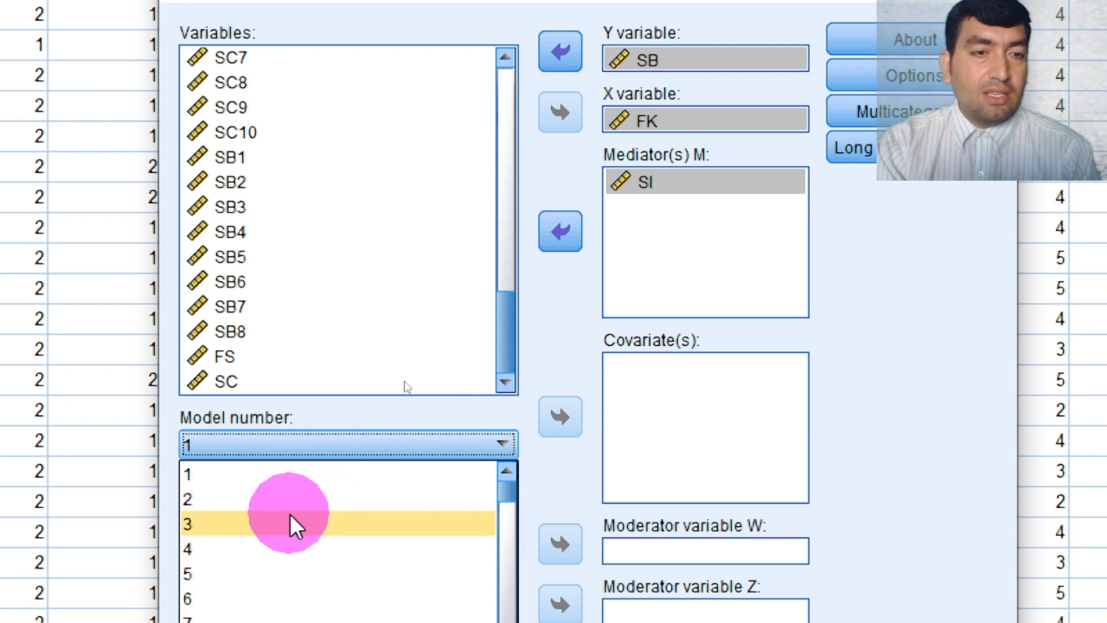
pyautogui.click(192, 547)
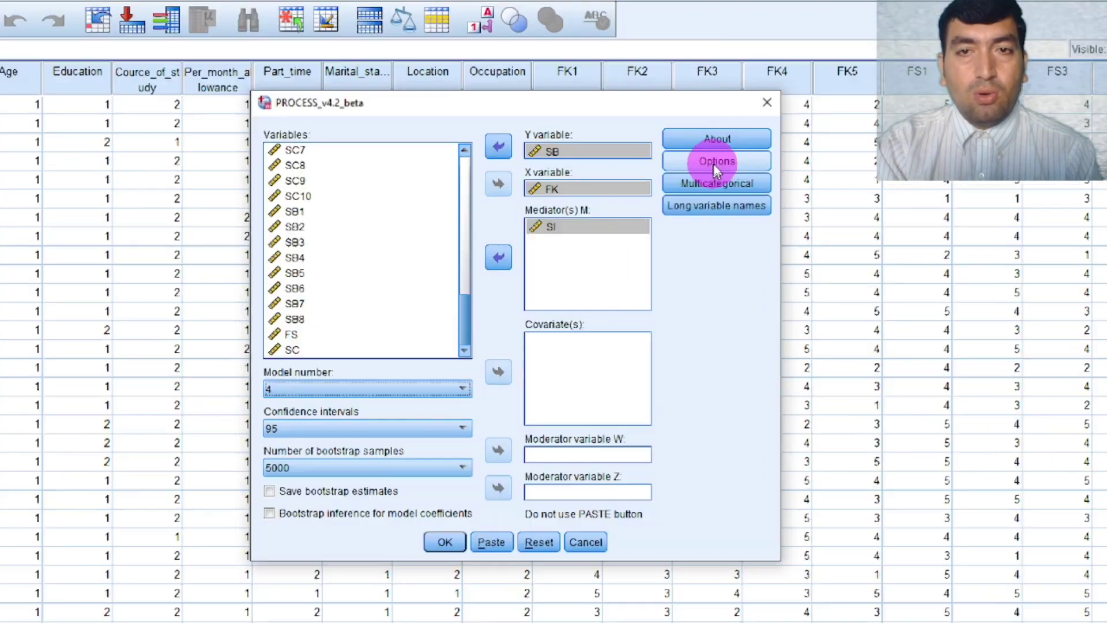
pyautogui.click(714, 163)
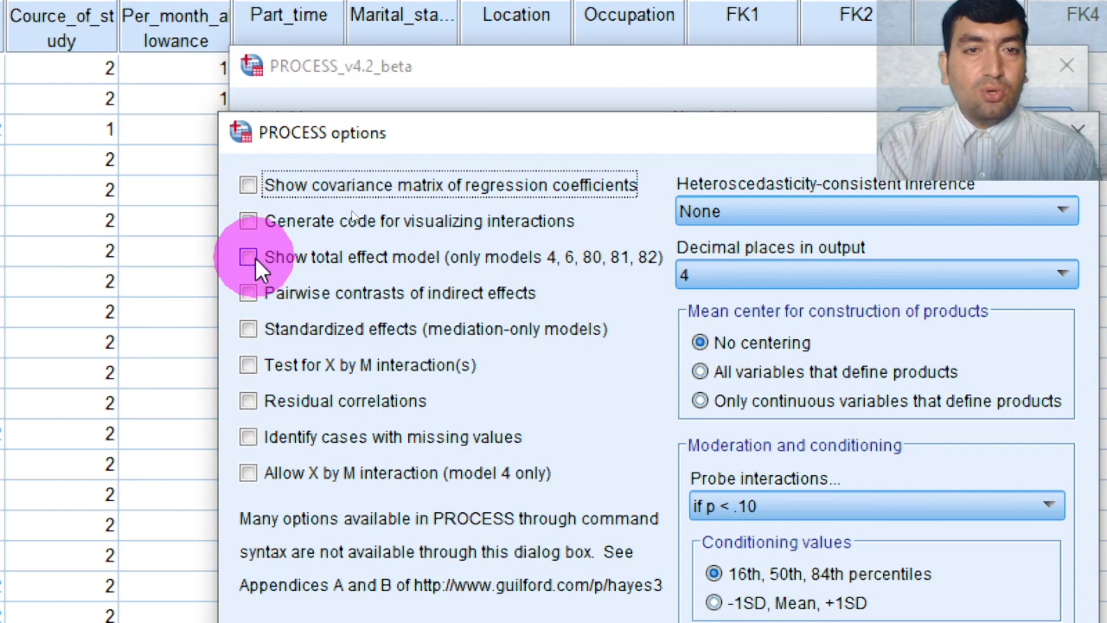
pyautogui.click(255, 258)
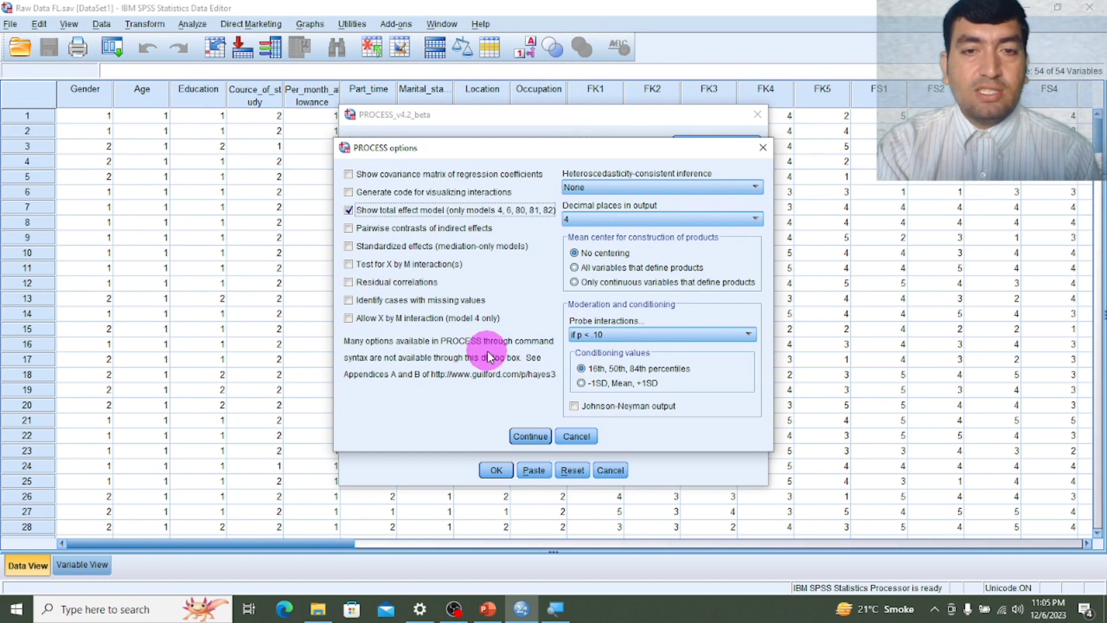
pyautogui.click(520, 438)
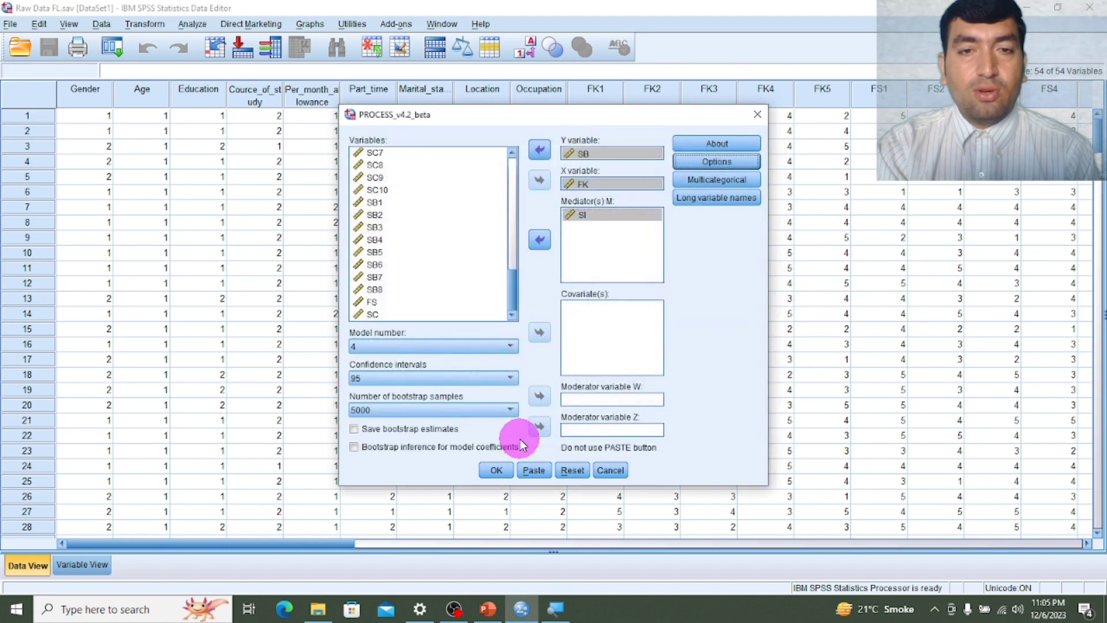
# Run the PROCESS mediation analysis and review the Matrix output down to the total, direct and indirect effects of X on Y
pyautogui.click(497, 470)
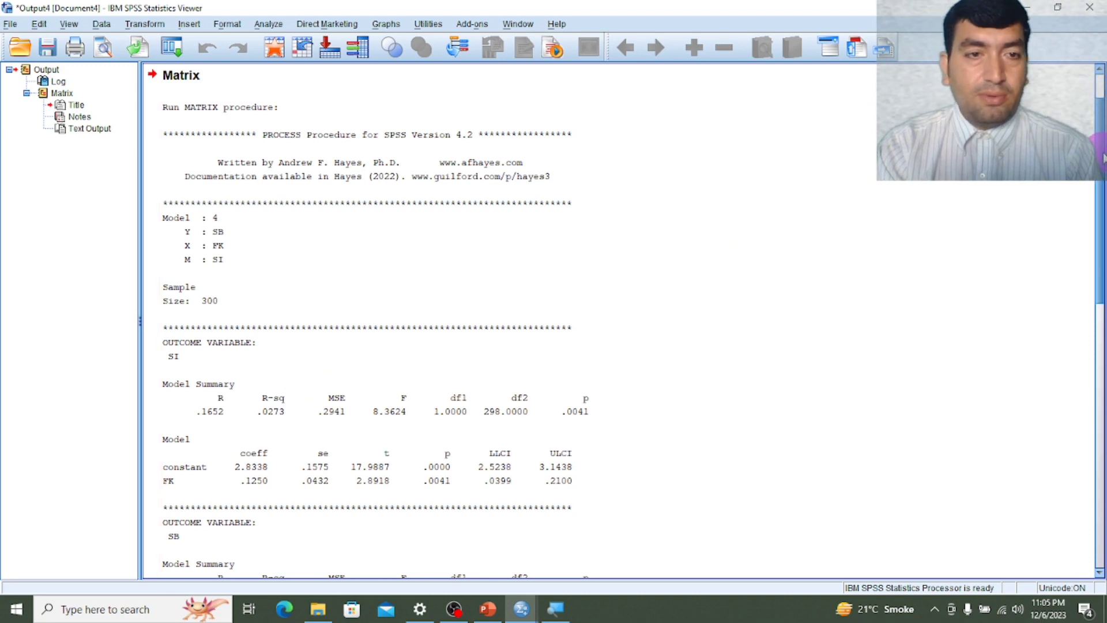
pyautogui.scroll(-1, 1103, 156)
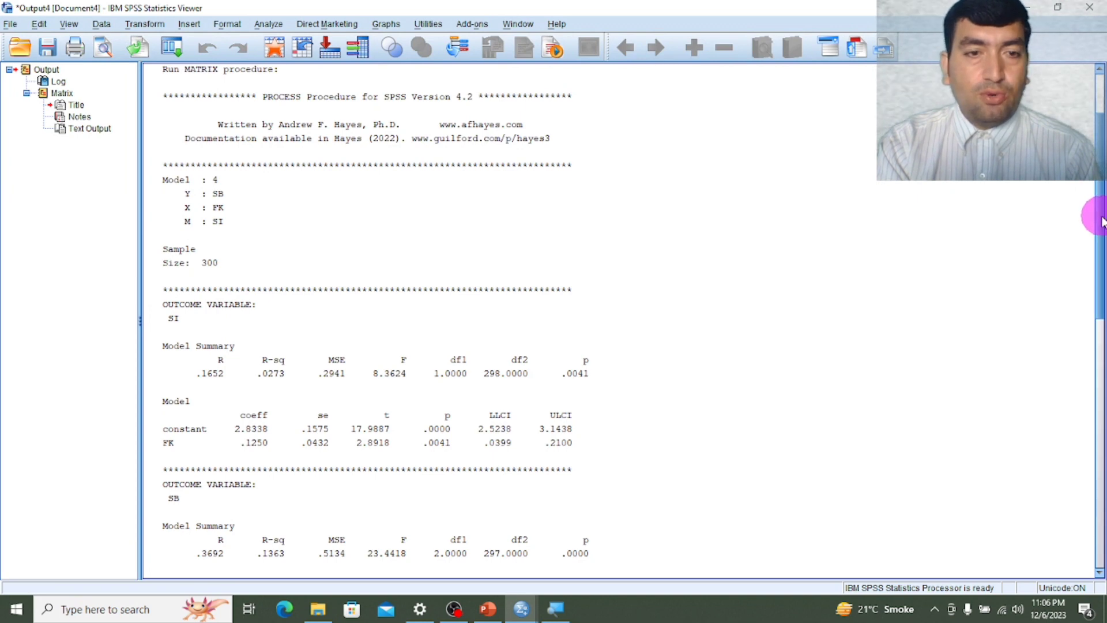
pyautogui.moveTo(1101, 222); pyautogui.dragTo(1102, 302)
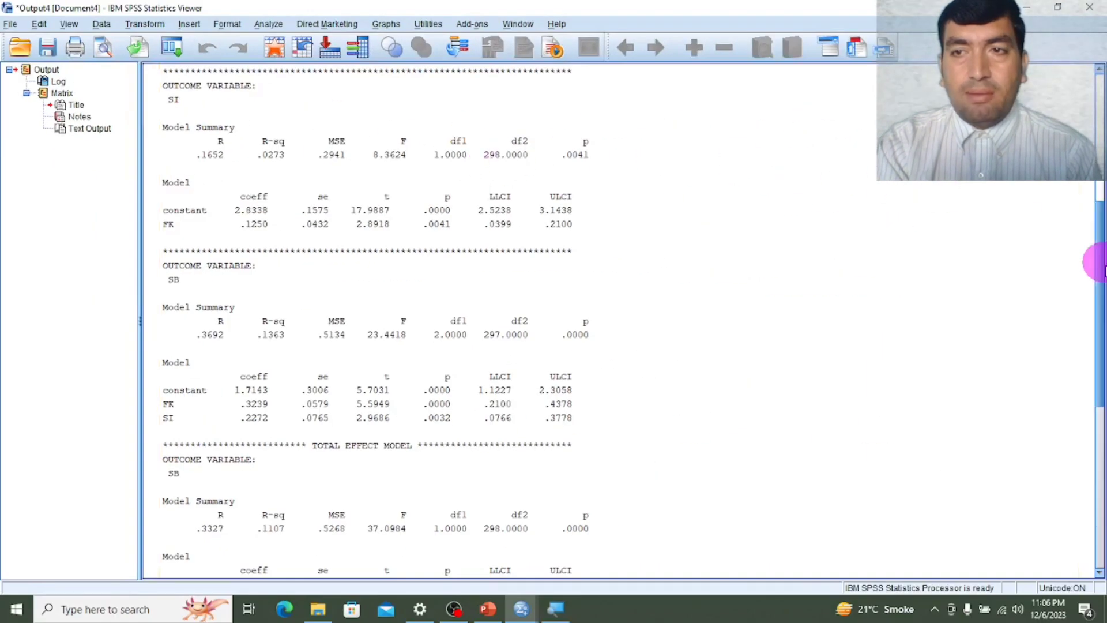
pyautogui.moveTo(1100, 266); pyautogui.dragTo(1099, 400)
pyautogui.click(907, 467)
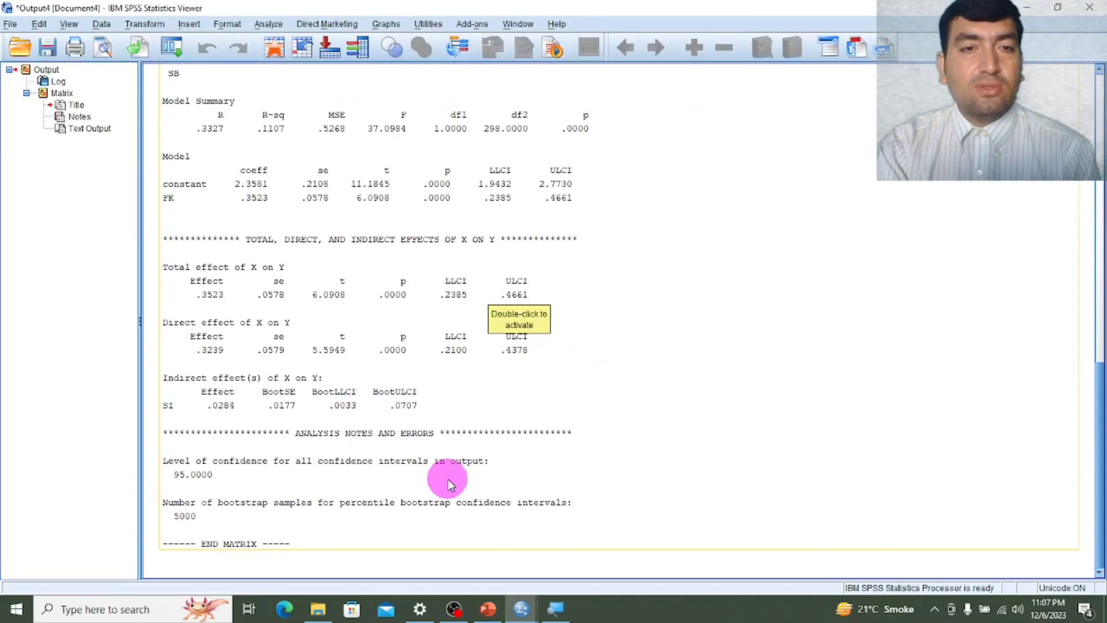
# Switch to PowerPoint and show slide 62, with the Model 4 total, direct and indirect effects, as a full-screen slide show
pyautogui.click(489, 608)
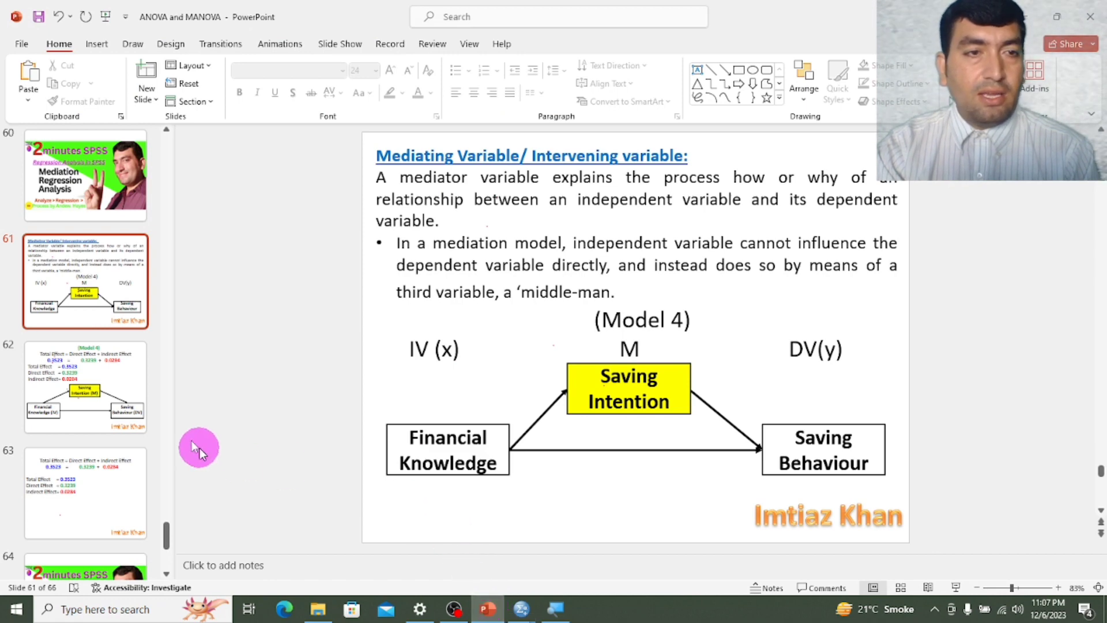
pyautogui.click(82, 394)
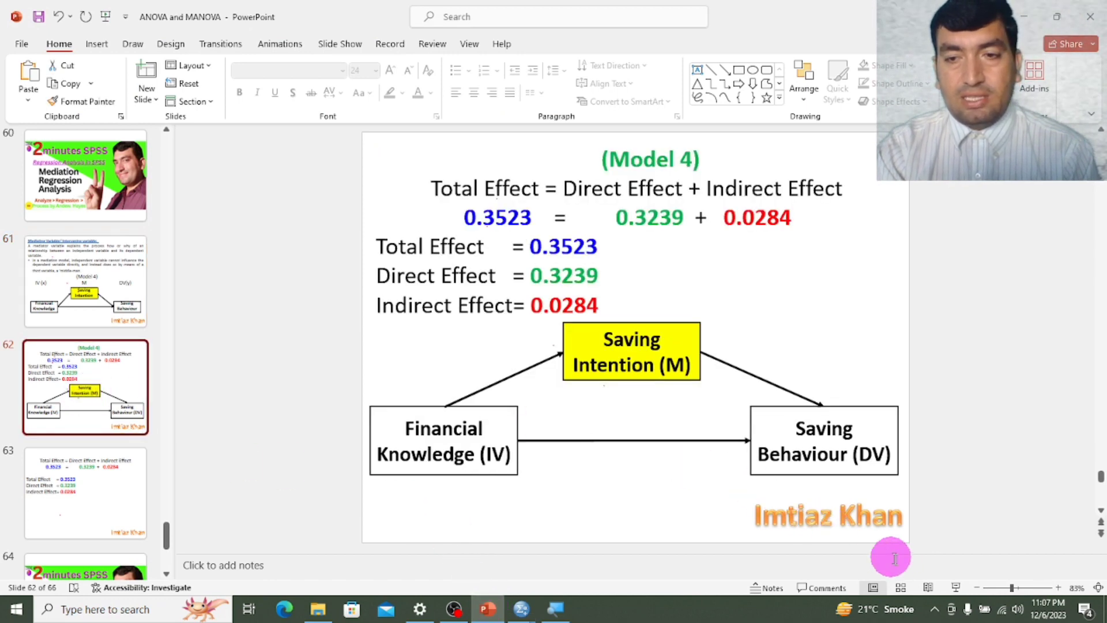
pyautogui.click(954, 589)
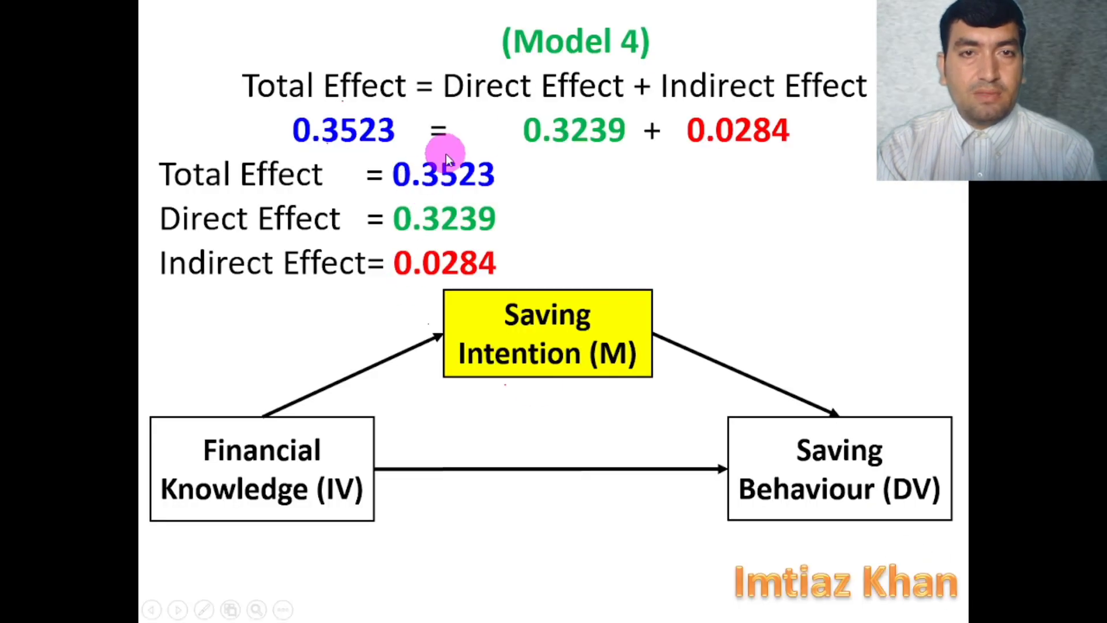
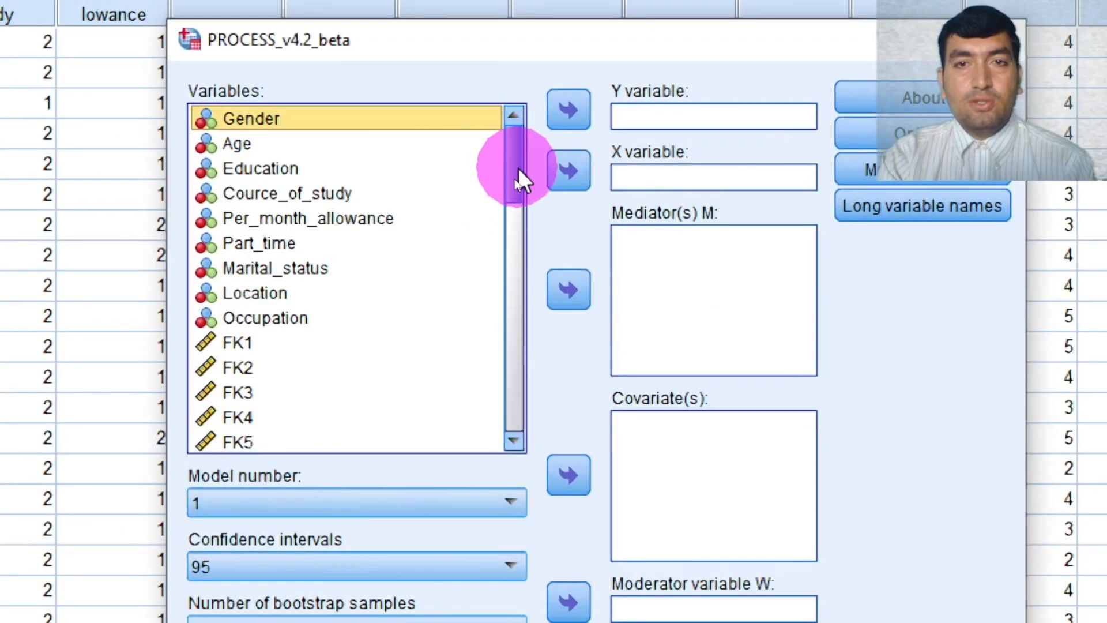
# Assign SB as the Y variable and FK as the X variable in the PROCESS v4.2 dialog
pyautogui.moveTo(518, 168); pyautogui.dragTo(493, 437)
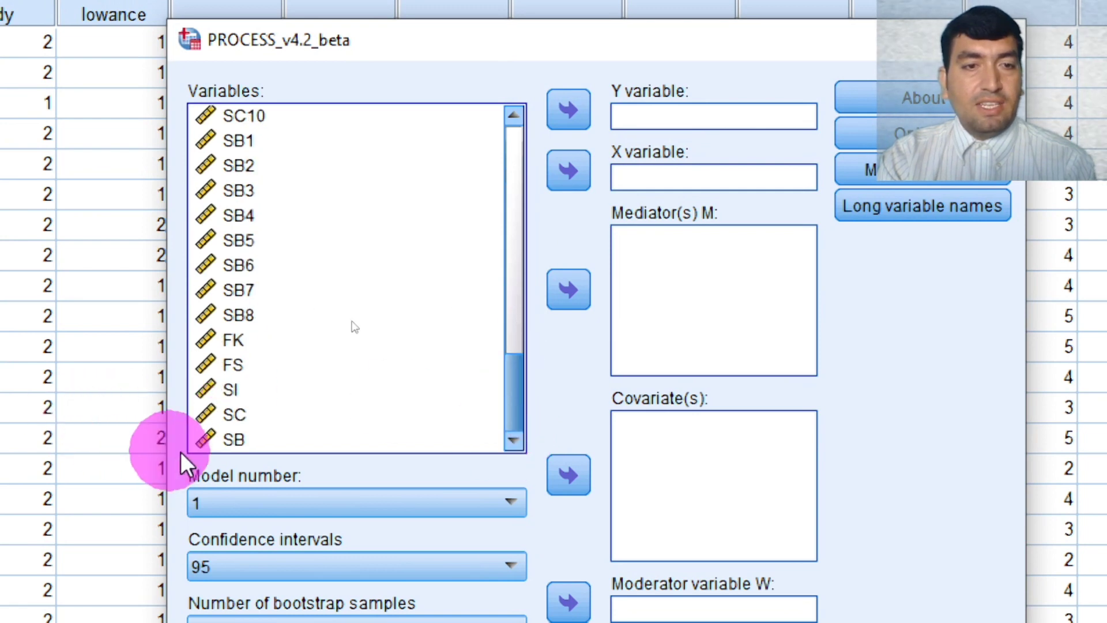
pyautogui.click(234, 441)
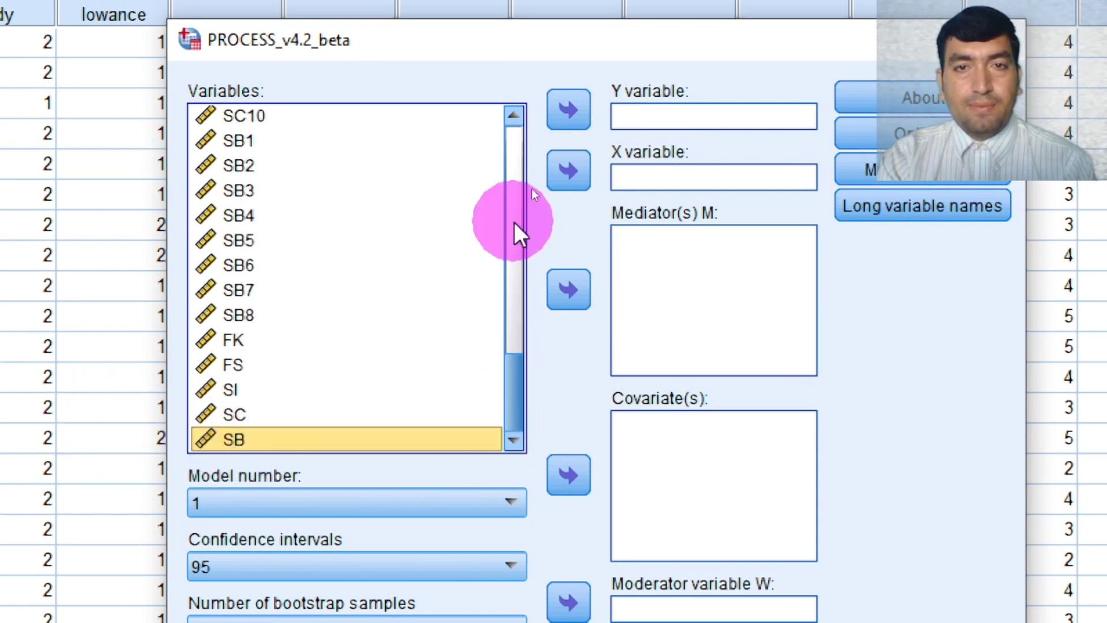
pyautogui.click(579, 106)
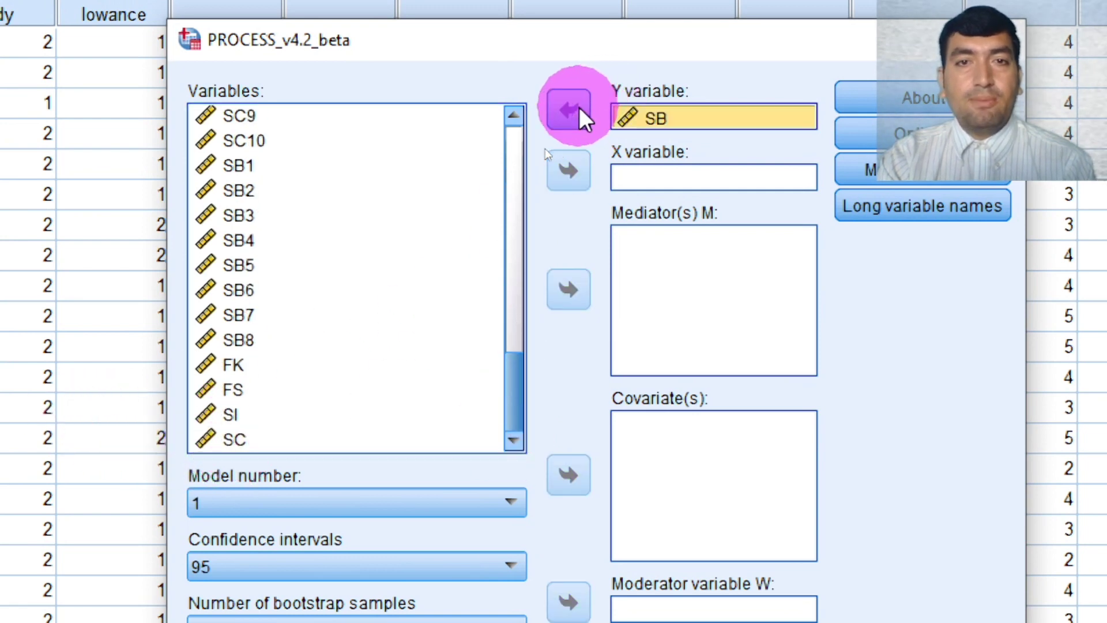
pyautogui.click(234, 365)
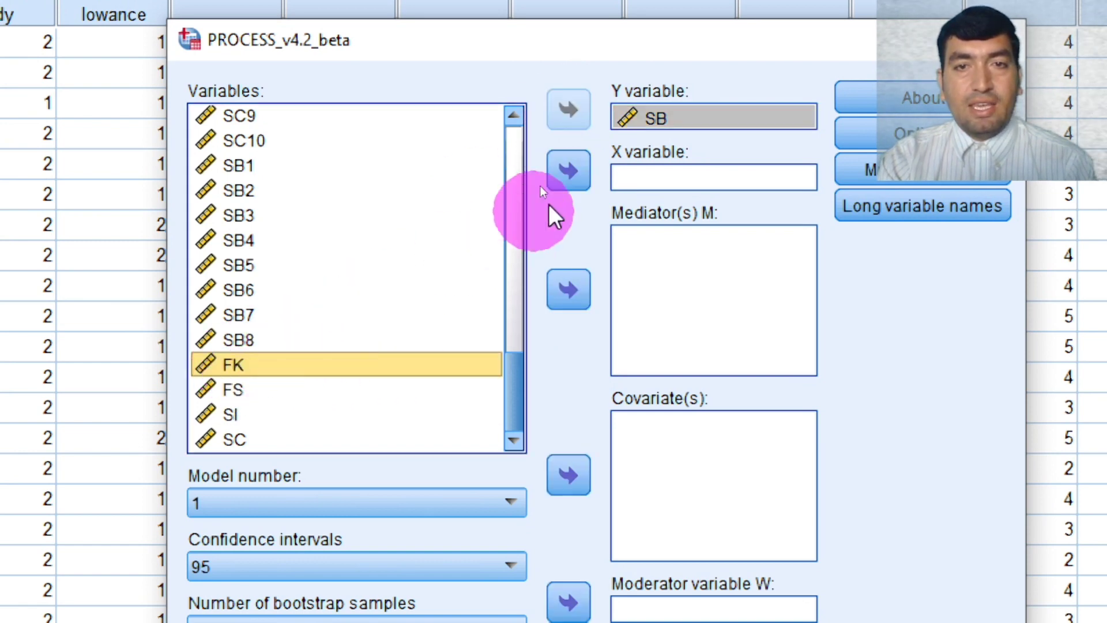
pyautogui.click(573, 169)
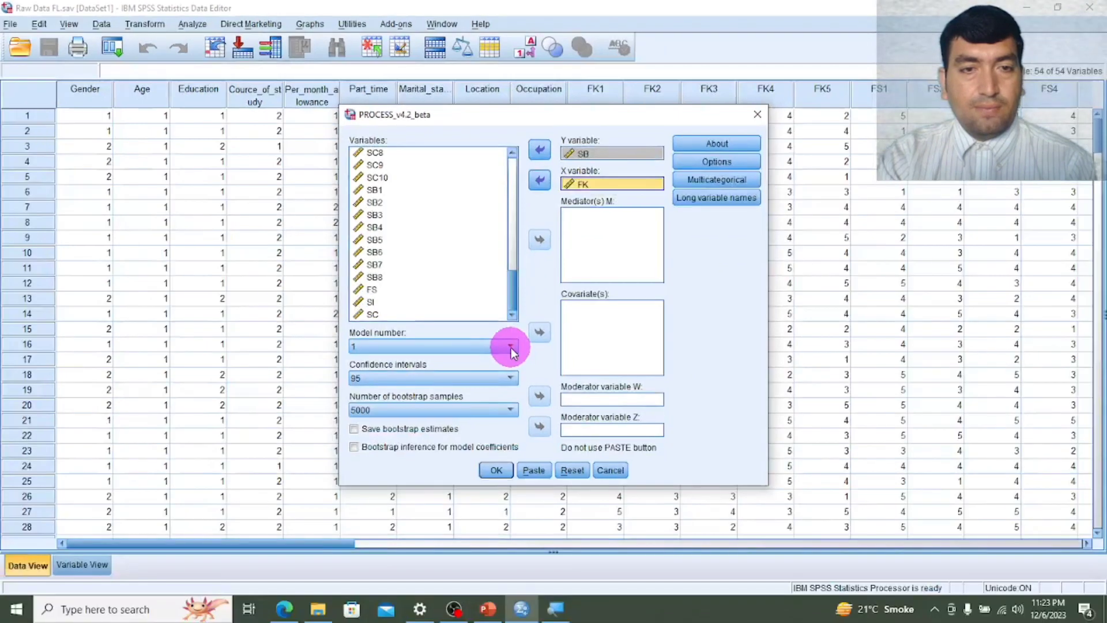
# Choose PROCESS model number 1 and assign SC as moderator variable W
pyautogui.click(511, 347)
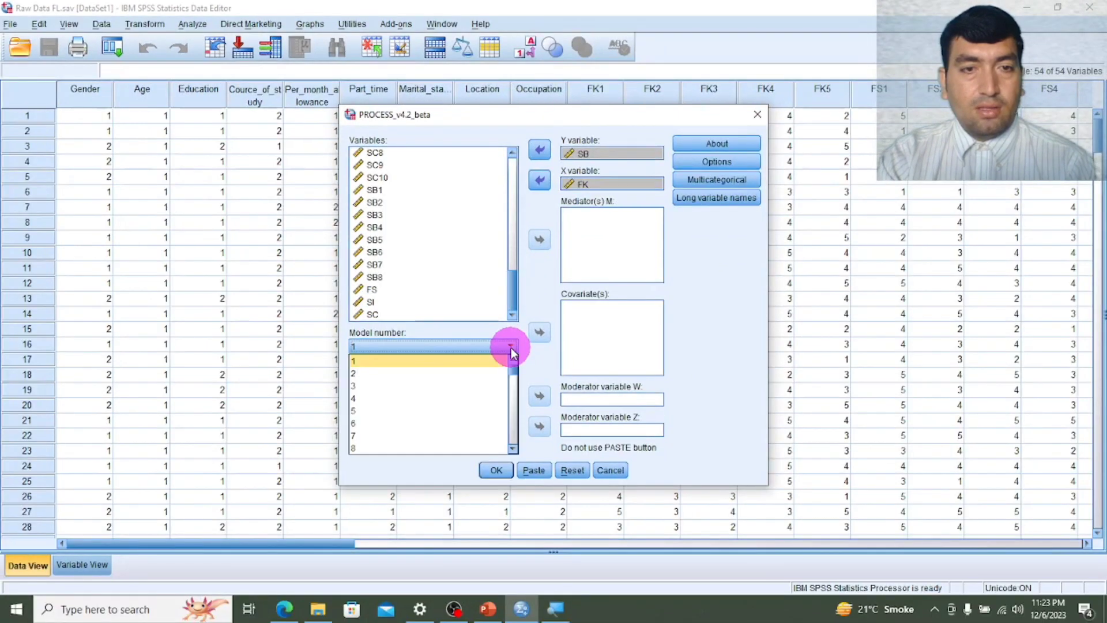
pyautogui.click(443, 359)
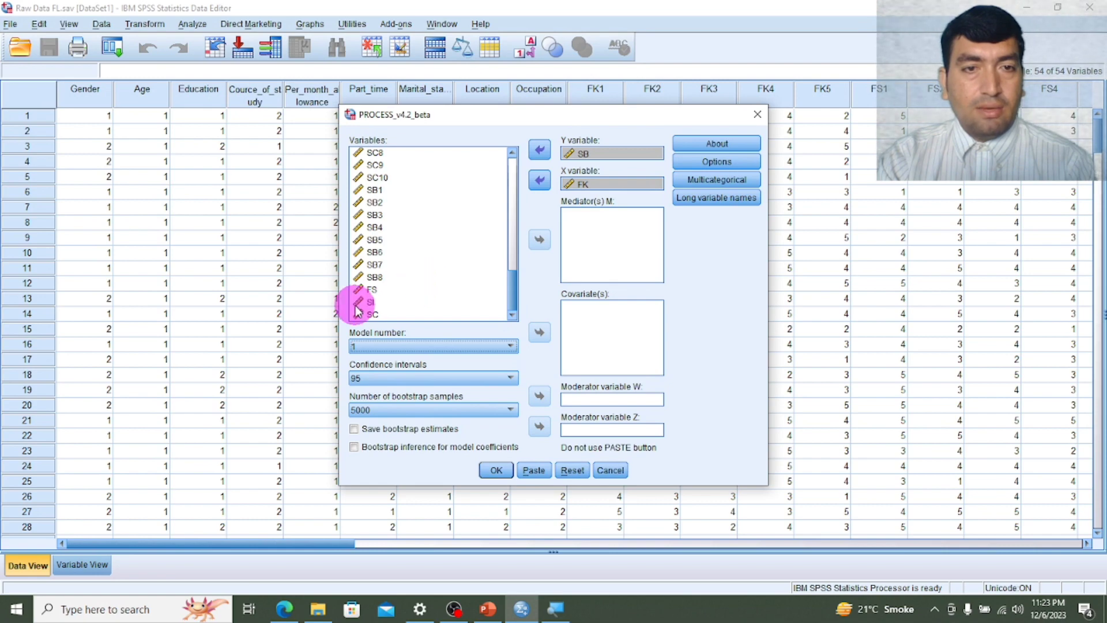
pyautogui.click(373, 315)
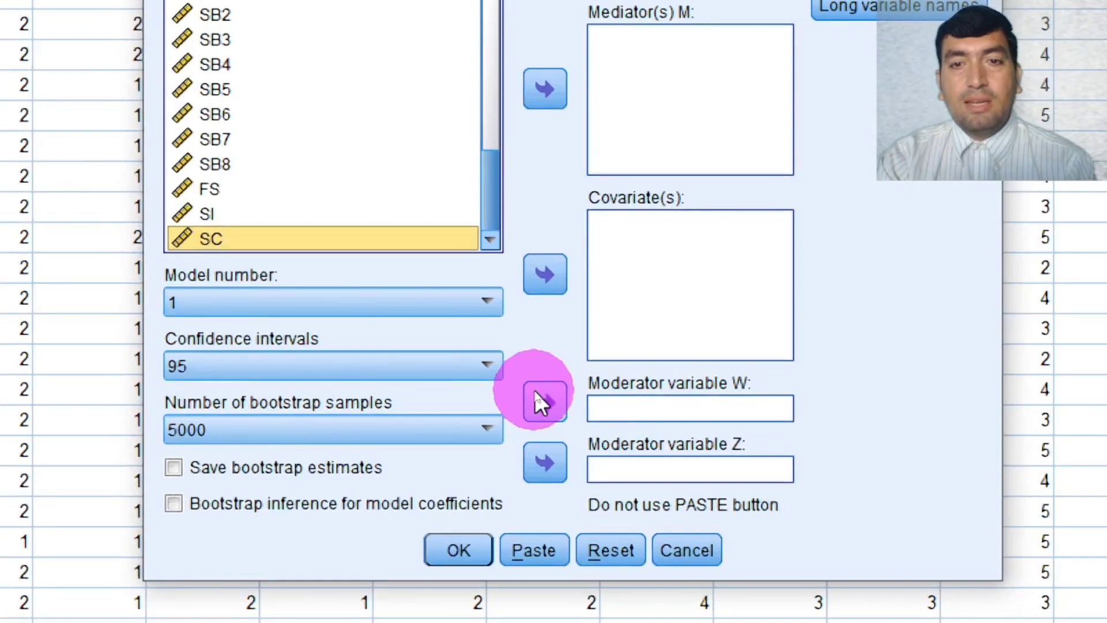
pyautogui.click(544, 401)
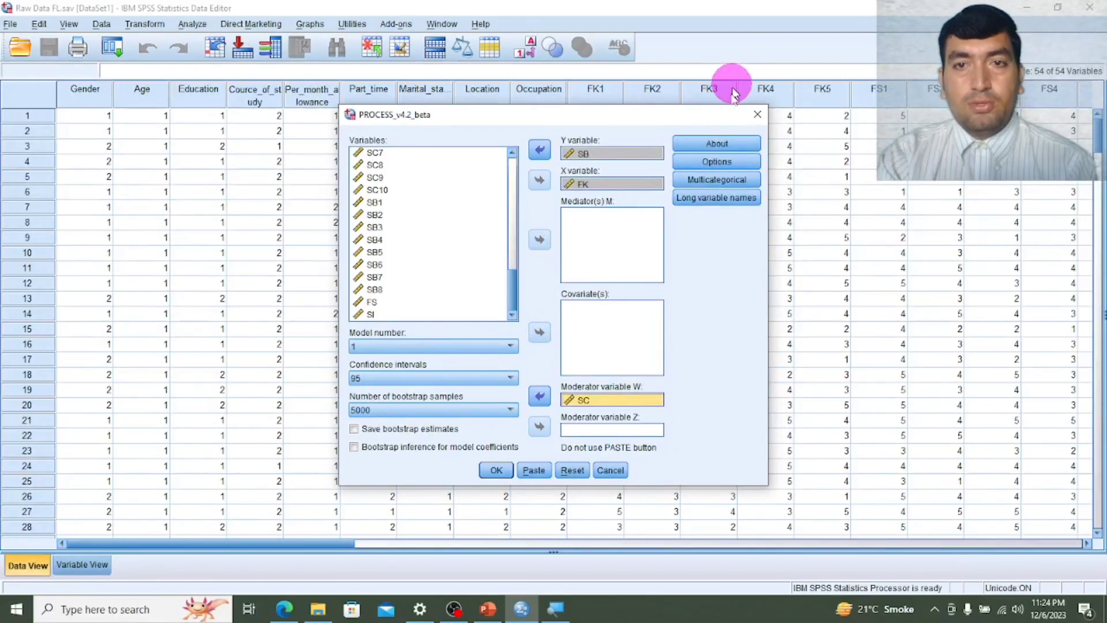
# Enable showing the total effect model in the PROCESS options and run the moderation analysis
pyautogui.click(717, 162)
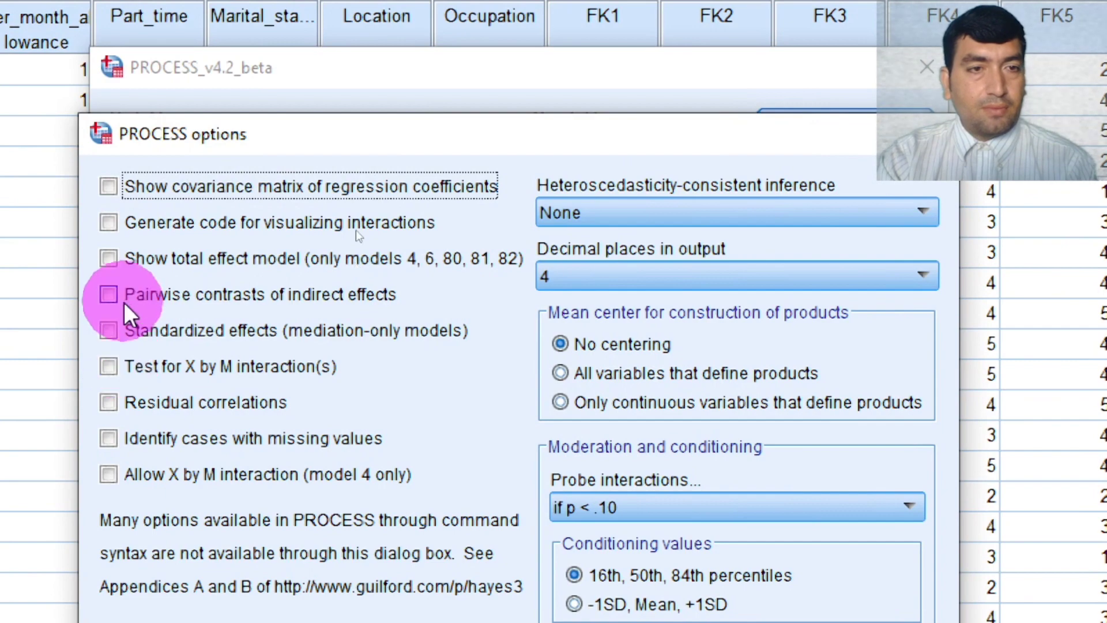
pyautogui.click(110, 256)
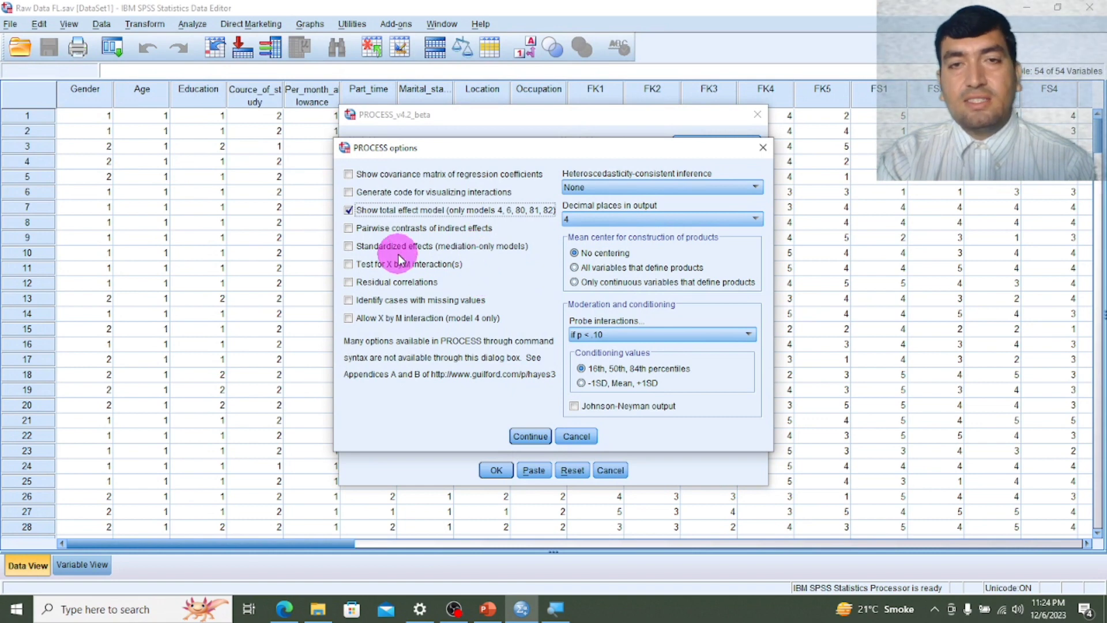
pyautogui.click(531, 438)
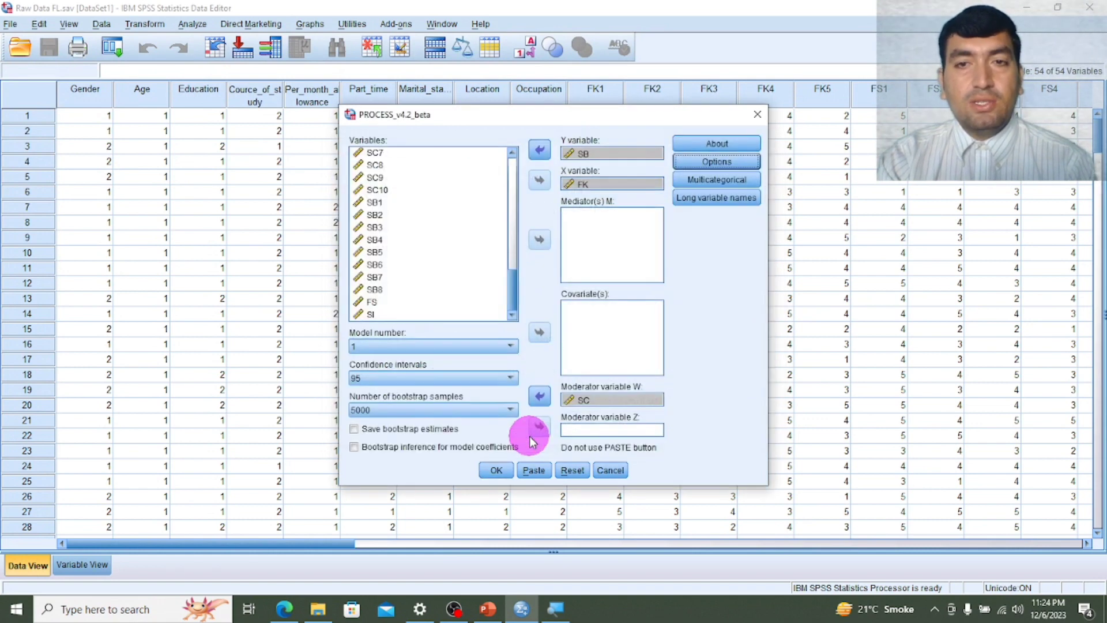
pyautogui.click(497, 470)
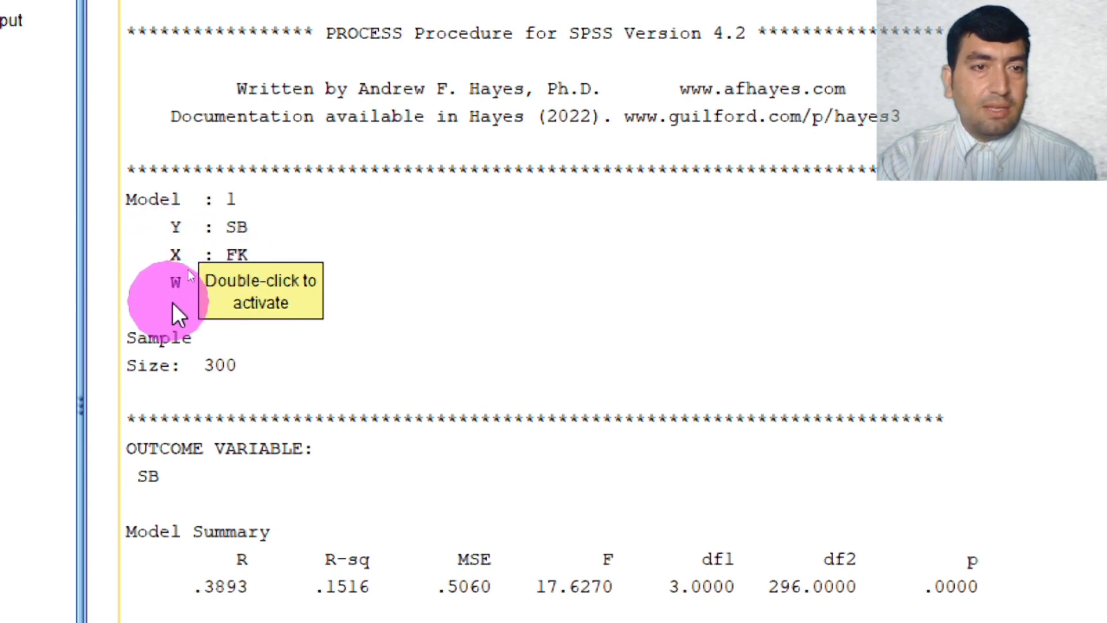
# Examine the moderation output from the model summary to the conditional effects of the focal predictor, and switch to the moderator slide in PowerPoint
pyautogui.scroll(-1, 179, 299)
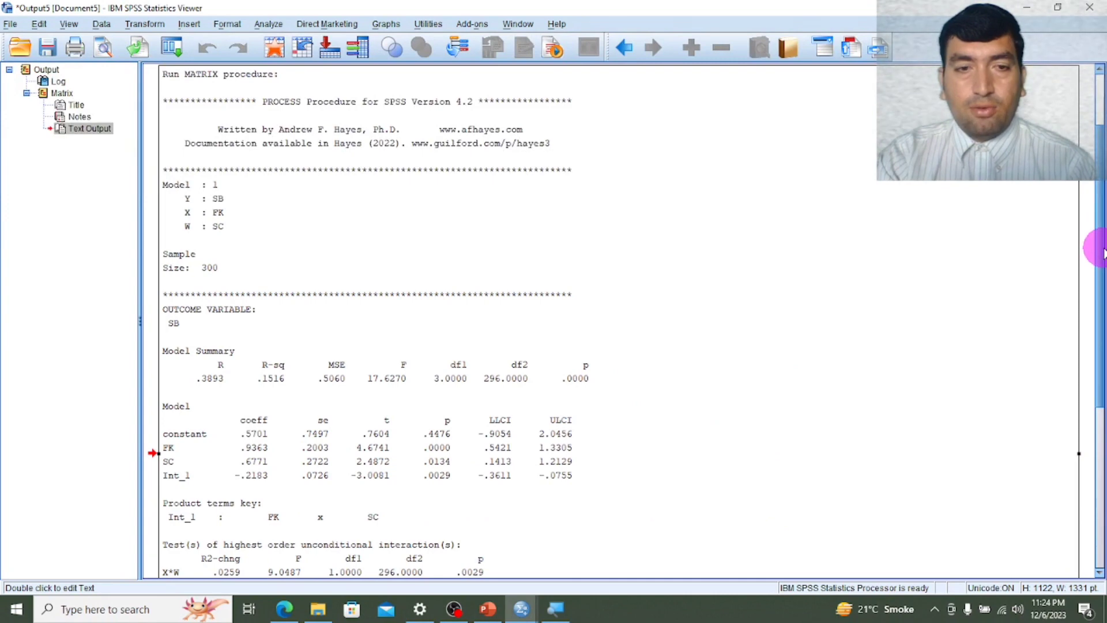
pyautogui.moveTo(1101, 251); pyautogui.dragTo(1101, 410)
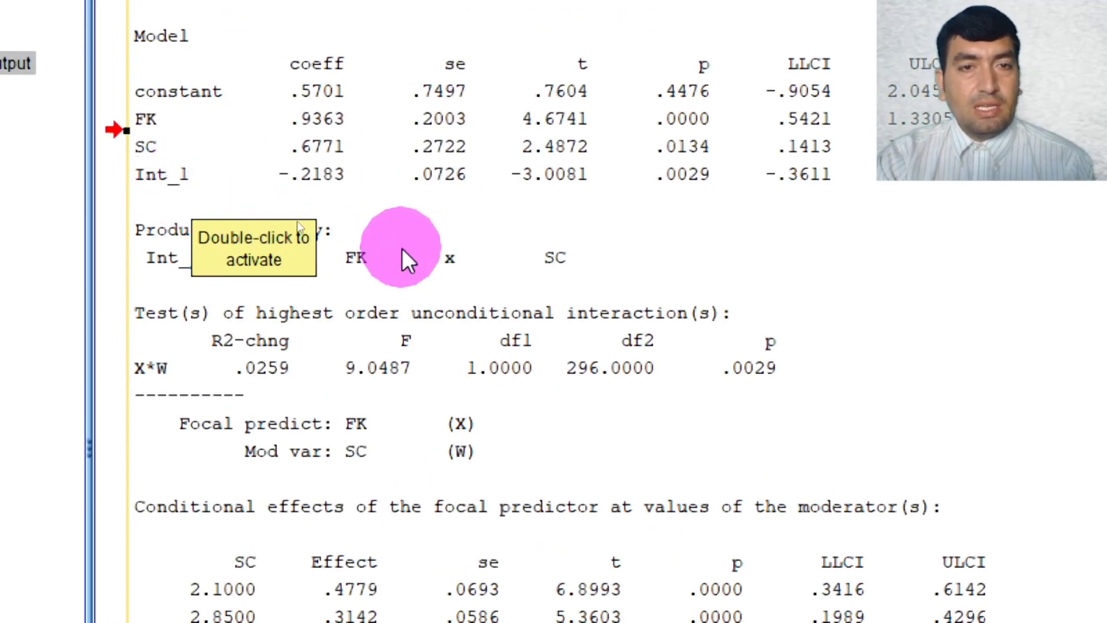
pyautogui.scroll(5, 404, 248)
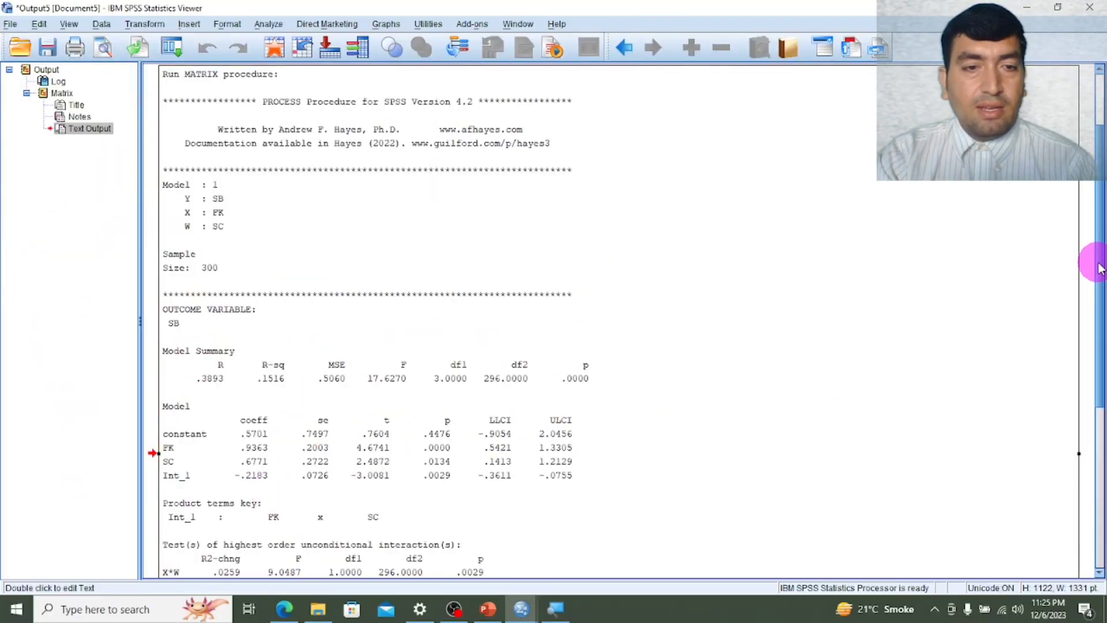
pyautogui.moveTo(1100, 268); pyautogui.dragTo(1099, 381)
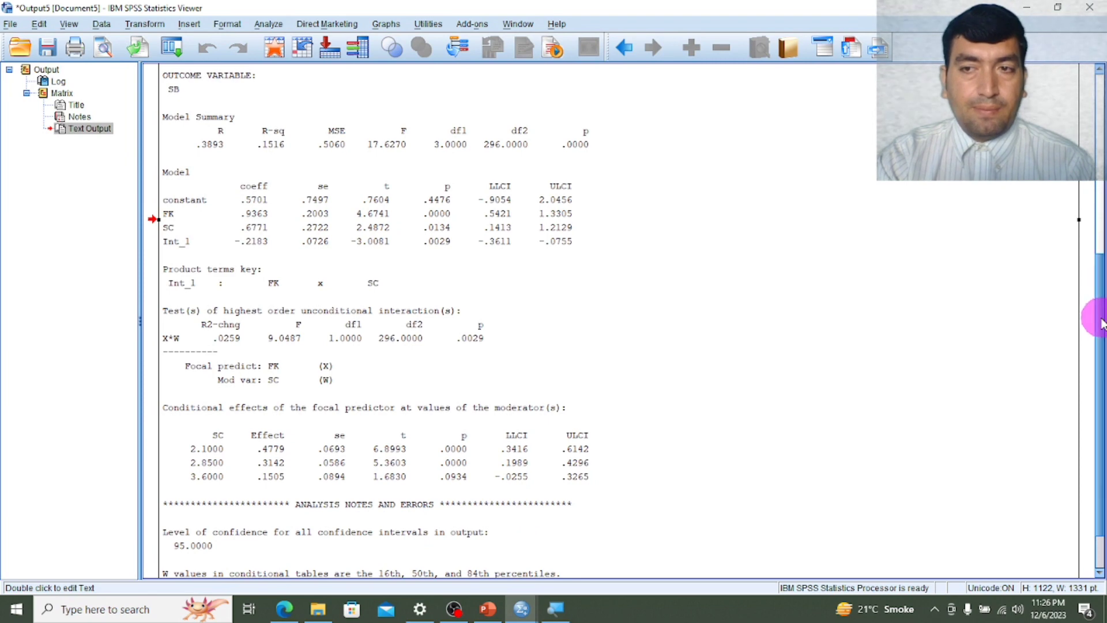
pyautogui.moveTo(1101, 318); pyautogui.dragTo(1101, 360)
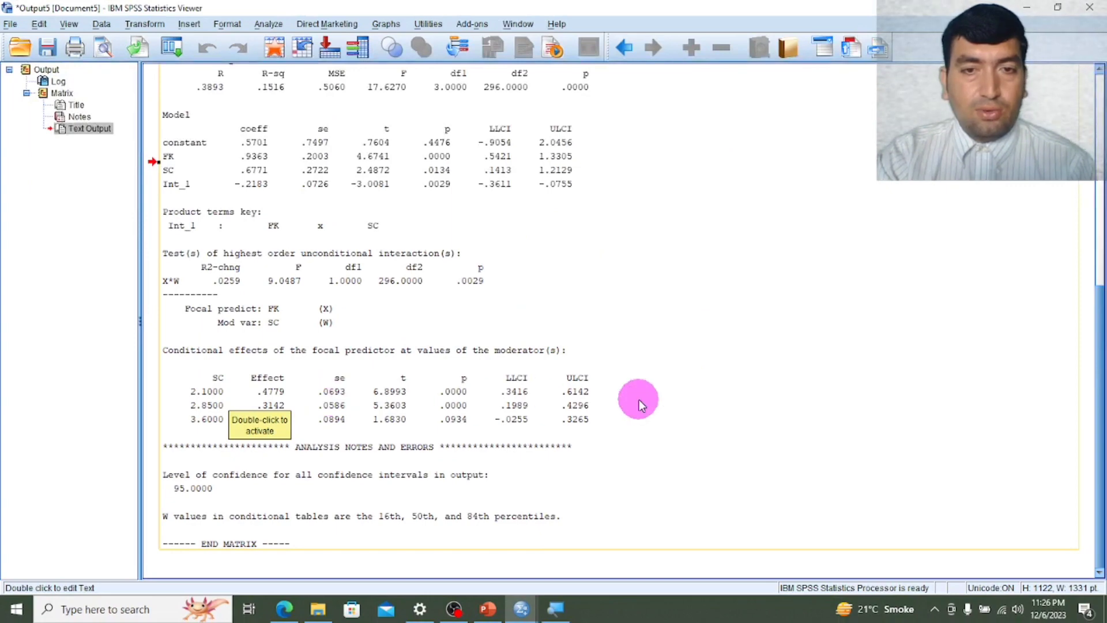
pyautogui.doubleClick(555, 404)
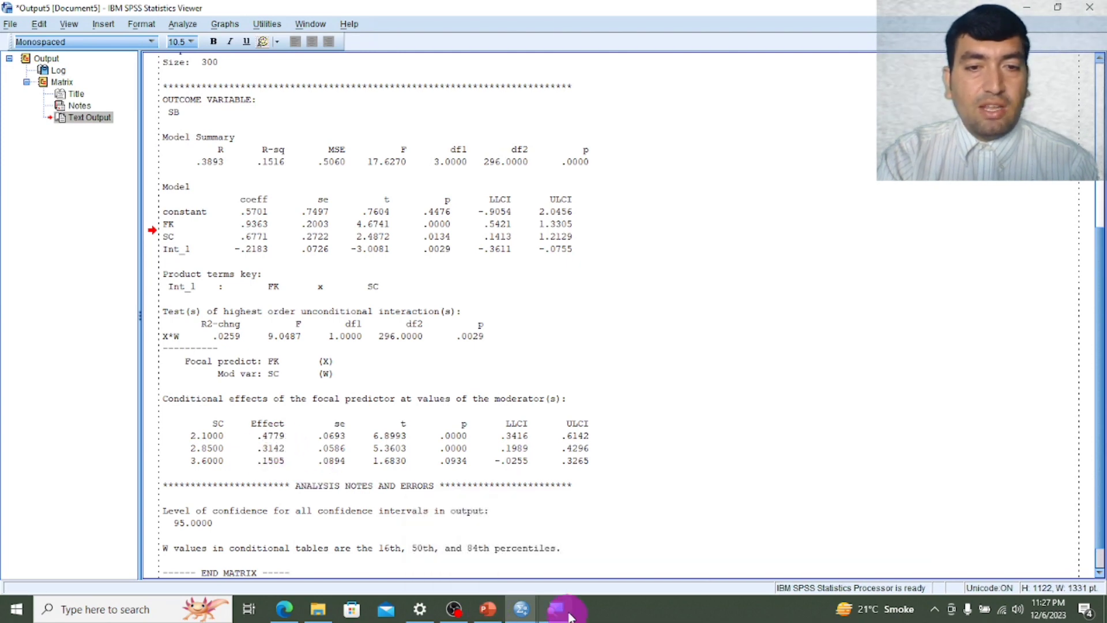
pyautogui.click(488, 610)
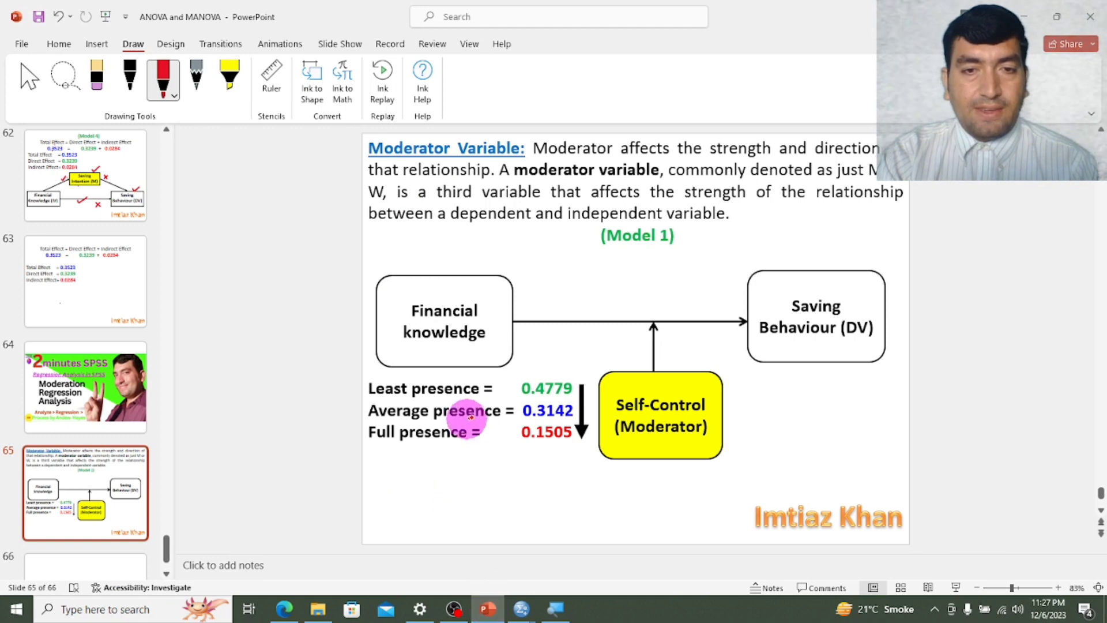